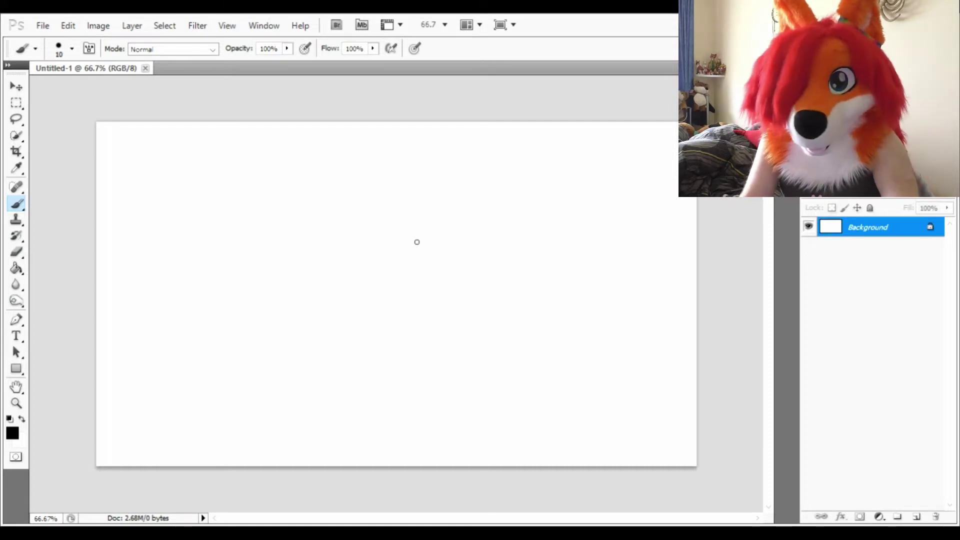
Paint a small half-round nose outline near the canvas centre with the black 10 px brush, undoing the unwanted strokes.
mouse_move(436, 254)
mouse_down()
mouse_move(383, 253)
mouse_move(390, 272)
mouse_move(403, 269)
mouse_move(382, 250)
mouse_move(390, 250)
mouse_move(369, 254)
mouse_move(391, 271)
mouse_move(400, 252)
mouse_move(365, 258)
mouse_move(382, 270)
mouse_move(396, 265)
mouse_move(388, 253)
mouse_up()
key(ctrl+z)
key(ctrl+z)
key(ctrl+z)
key(ctrl+z)
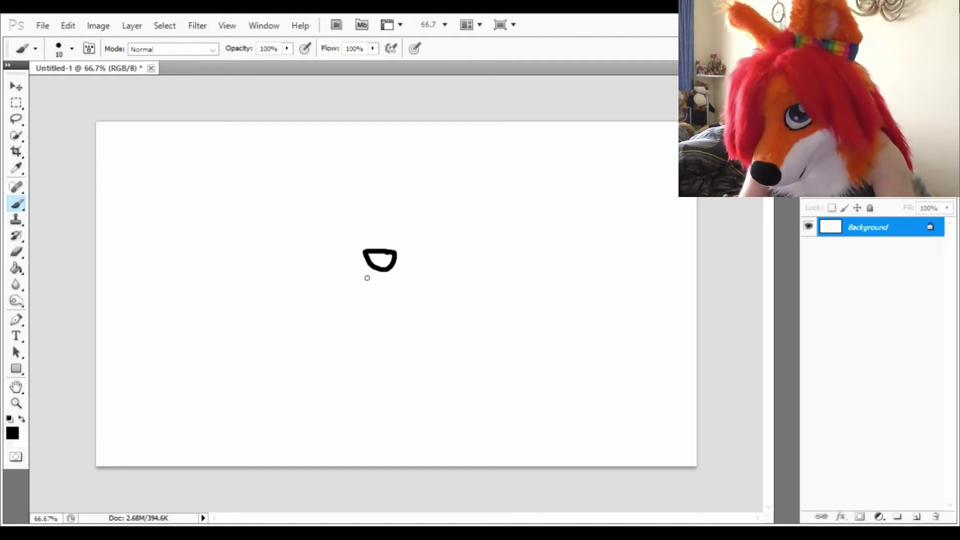
drag(381, 276, 372, 287)
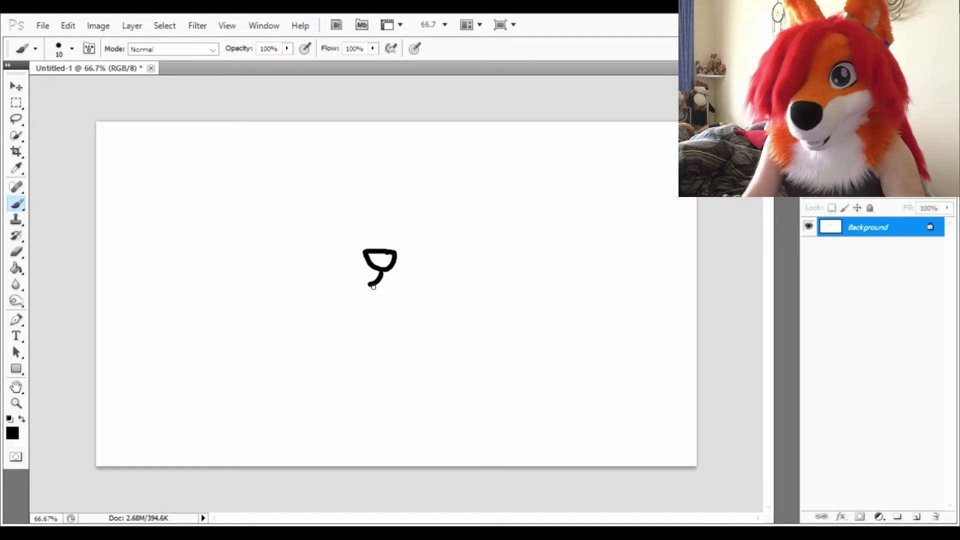
drag(373, 285, 357, 289)
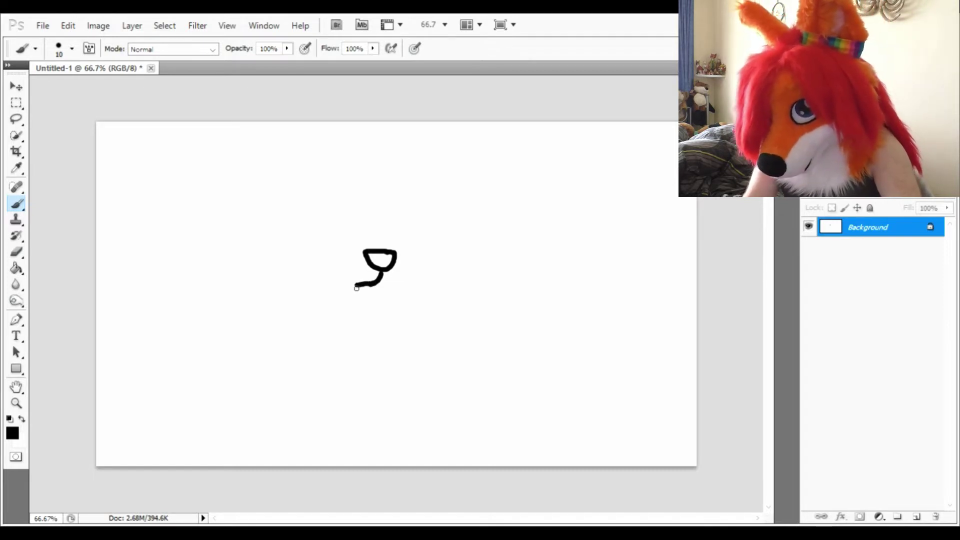
key(ctrl+z)
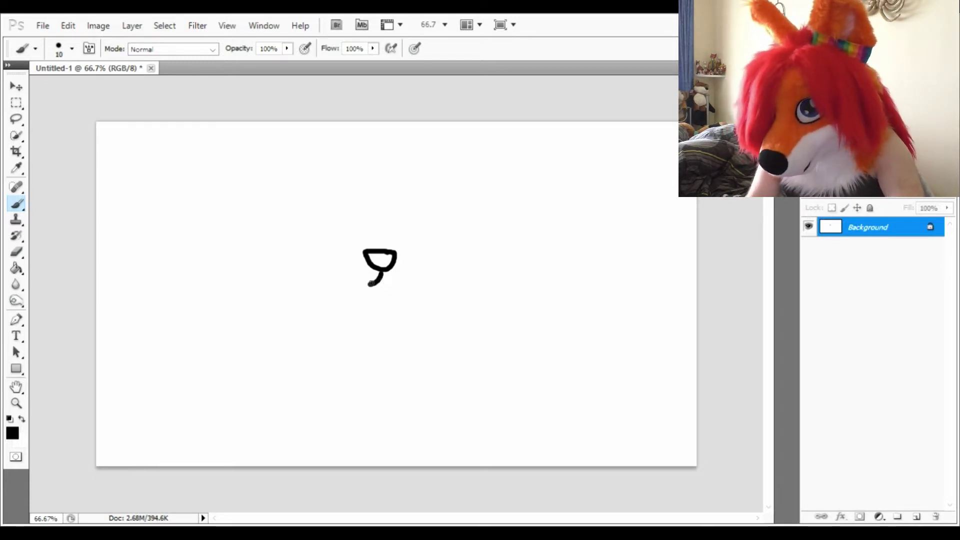
drag(348, 287, 382, 282)
key(ctrl+z)
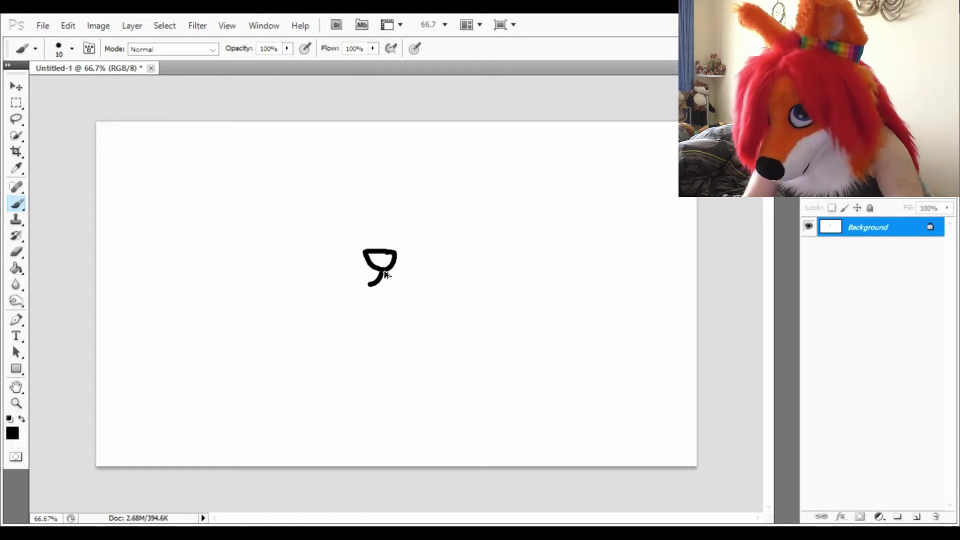
key(ctrl+z)
key(ctrl+z)
key(ctrl+z)
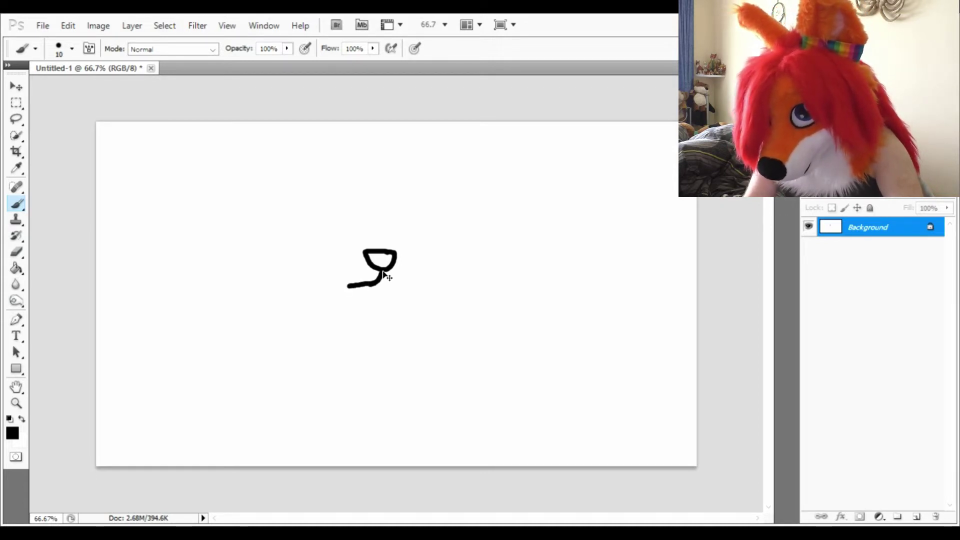
key(ctrl+z)
key(ctrl+z)
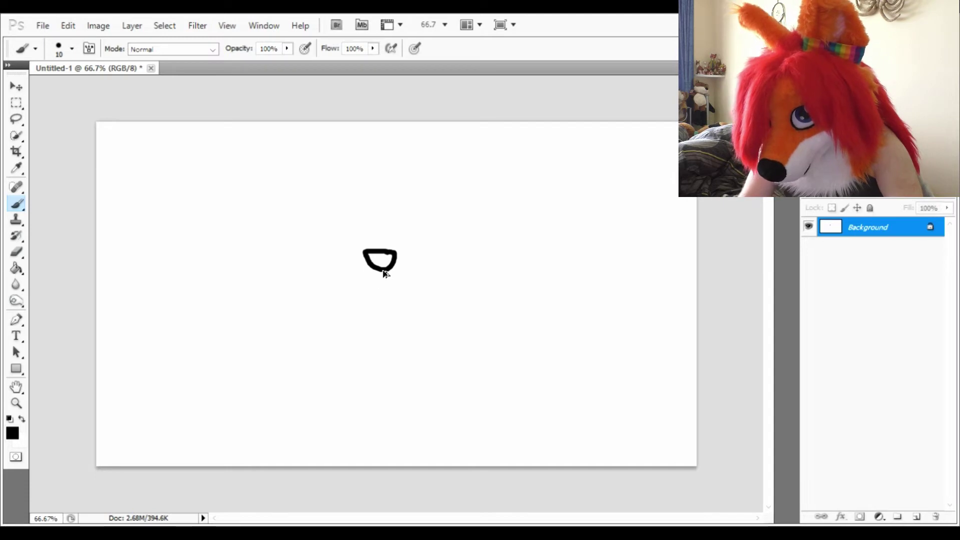
Paint a short line with a wide curved mouth under the nose, and a round outline for the left eye.
mouse_move(384, 272)
mouse_down()
mouse_move(350, 283)
mouse_move(382, 272)
mouse_move(410, 286)
mouse_up()
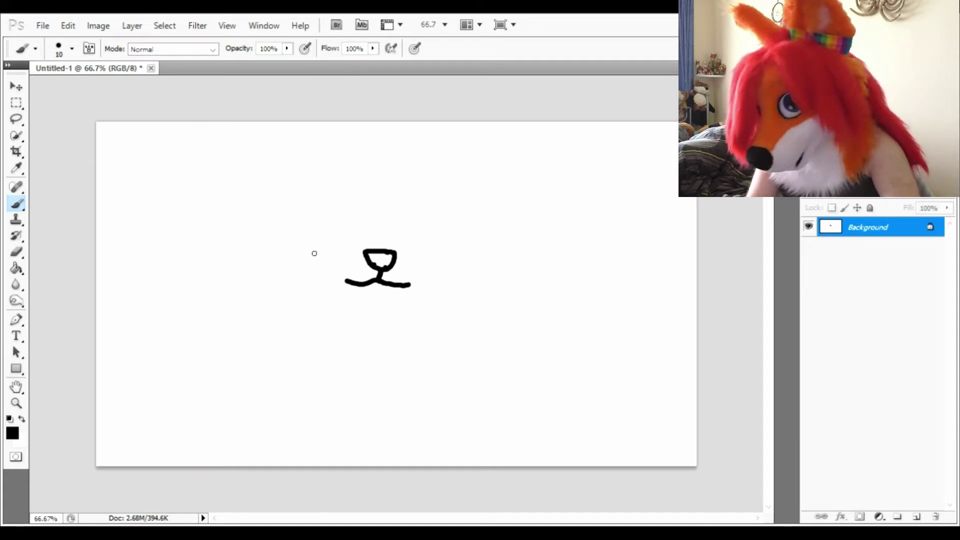
click(342, 228)
drag(343, 228, 357, 225)
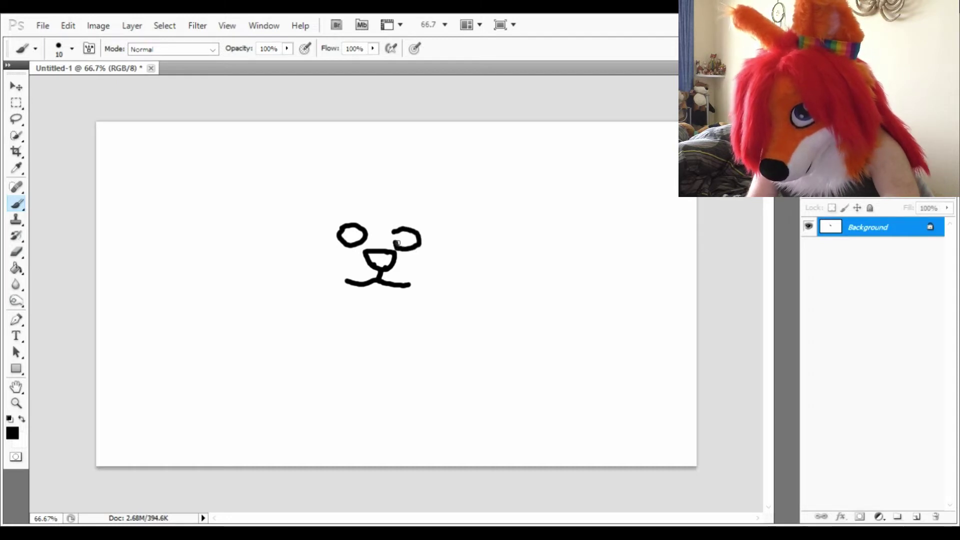
mouse_move(397, 243)
mouse_down()
mouse_move(394, 233)
mouse_move(410, 228)
mouse_up()
key(ctrl+z)
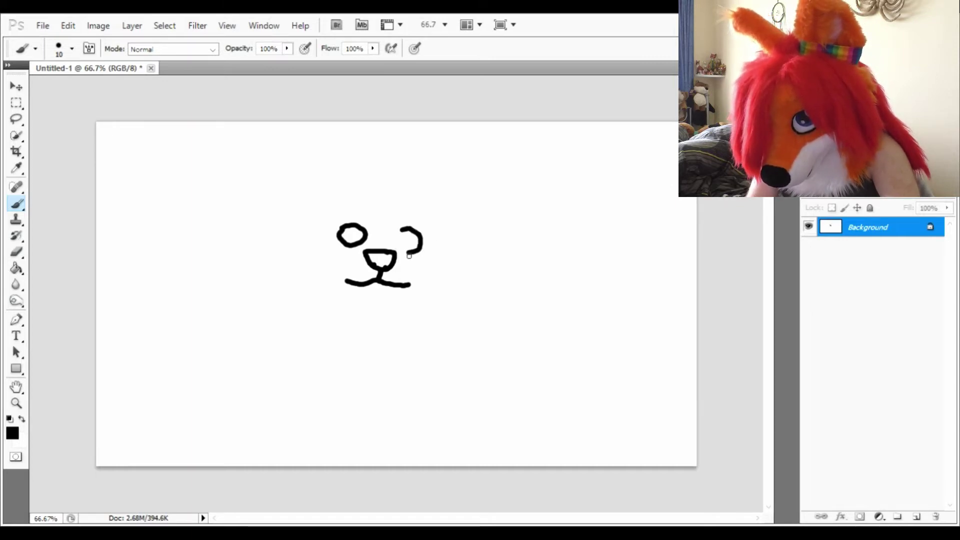
key(ctrl+z)
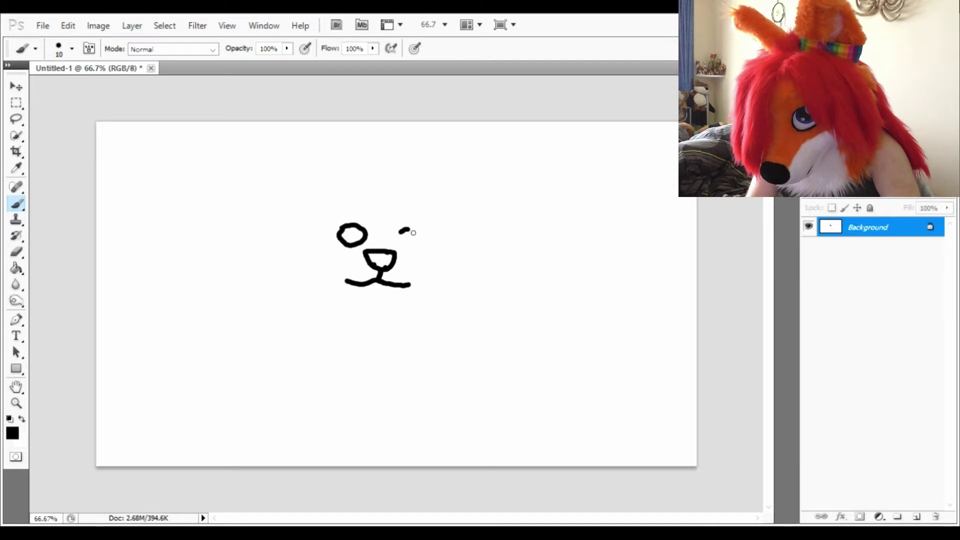
mouse_move(424, 236)
mouse_down()
mouse_move(421, 247)
mouse_move(400, 251)
mouse_move(402, 231)
mouse_up()
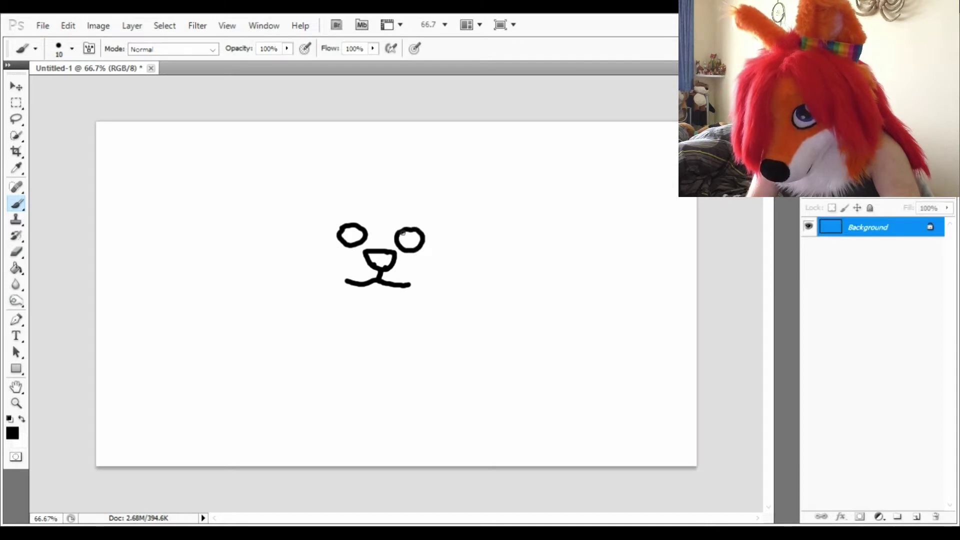
key(ctrl+z)
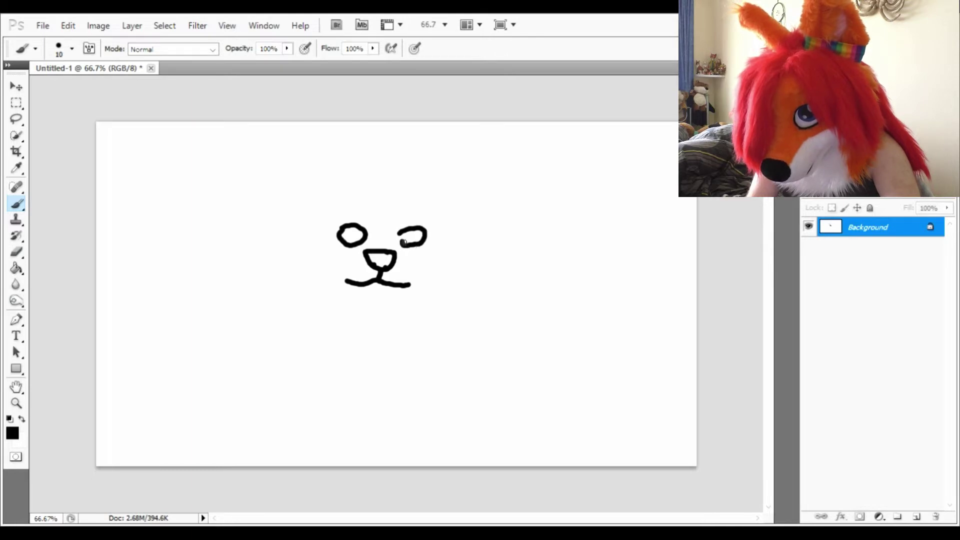
key(ctrl+z)
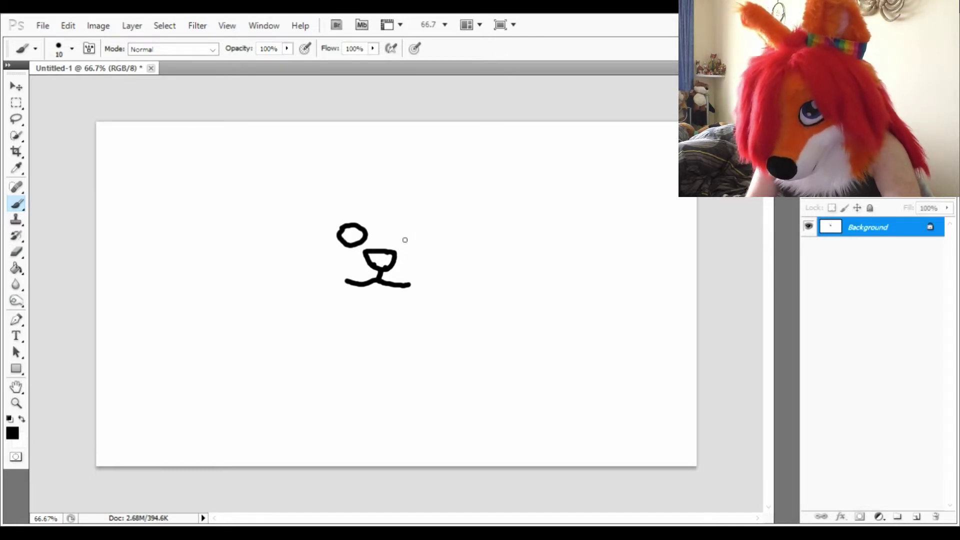
drag(409, 233, 421, 230)
key(ctrl+z)
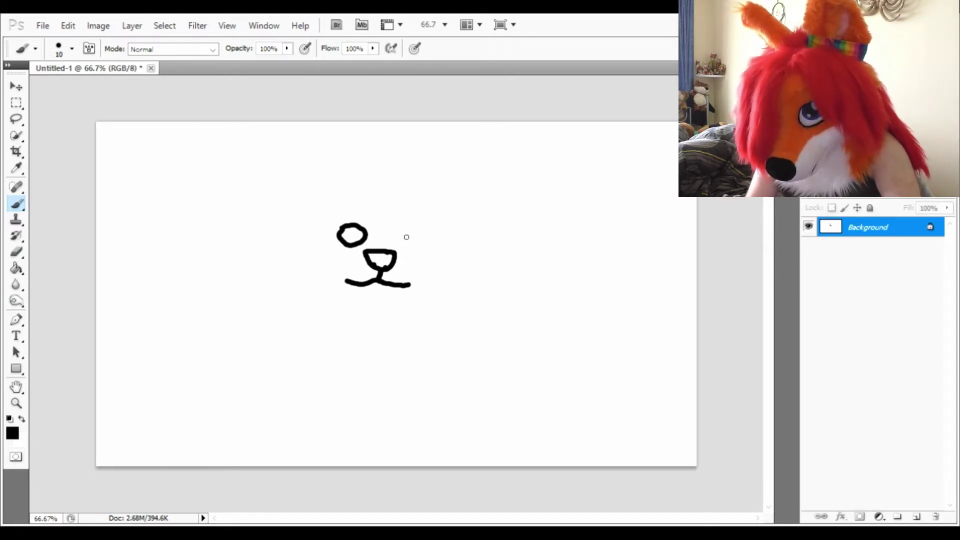
key(ctrl+z)
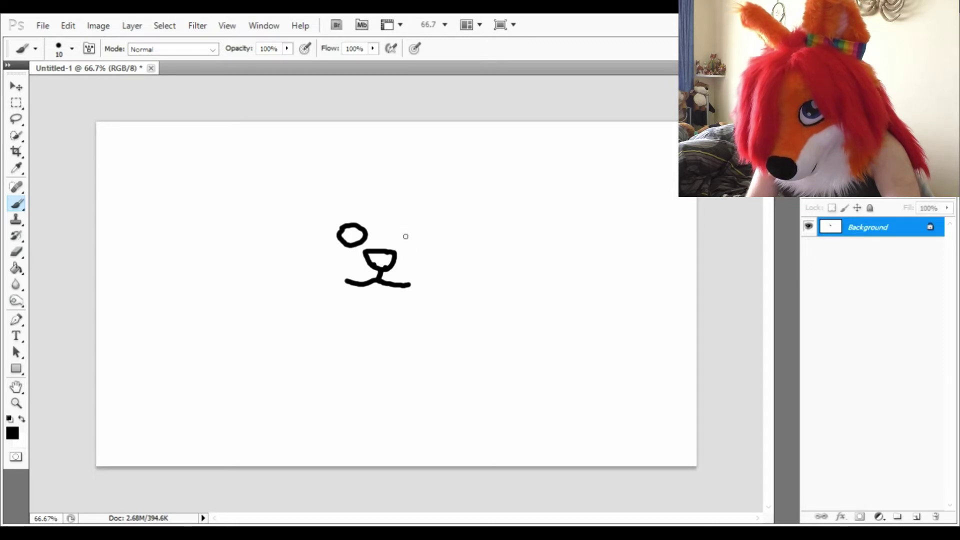
drag(402, 234, 413, 229)
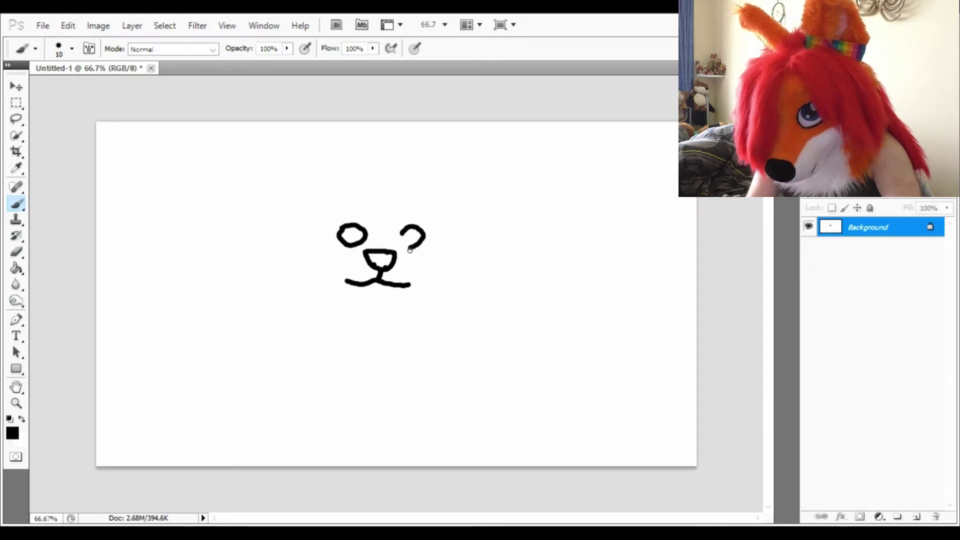
key(ctrl+z)
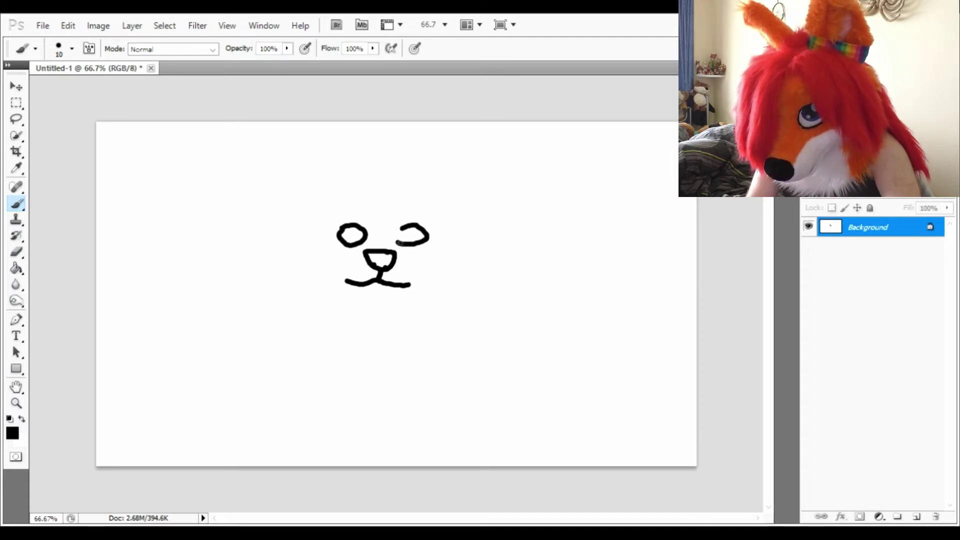
key(ctrl+z)
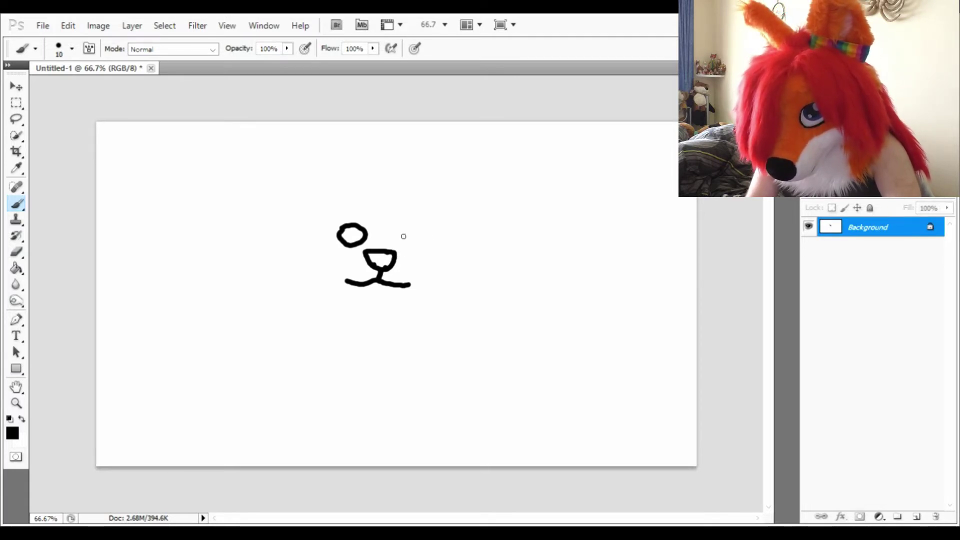
drag(408, 230, 420, 227)
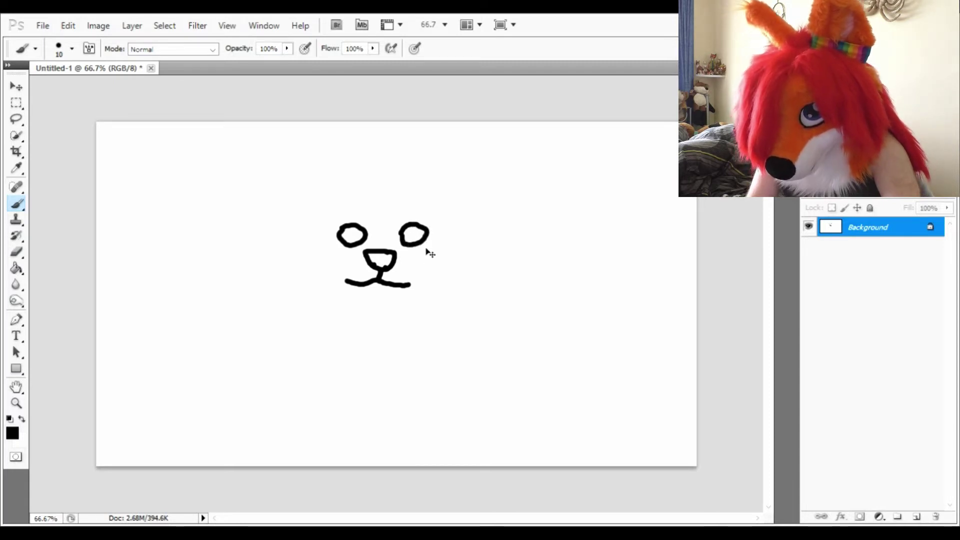
key(ctrl+z)
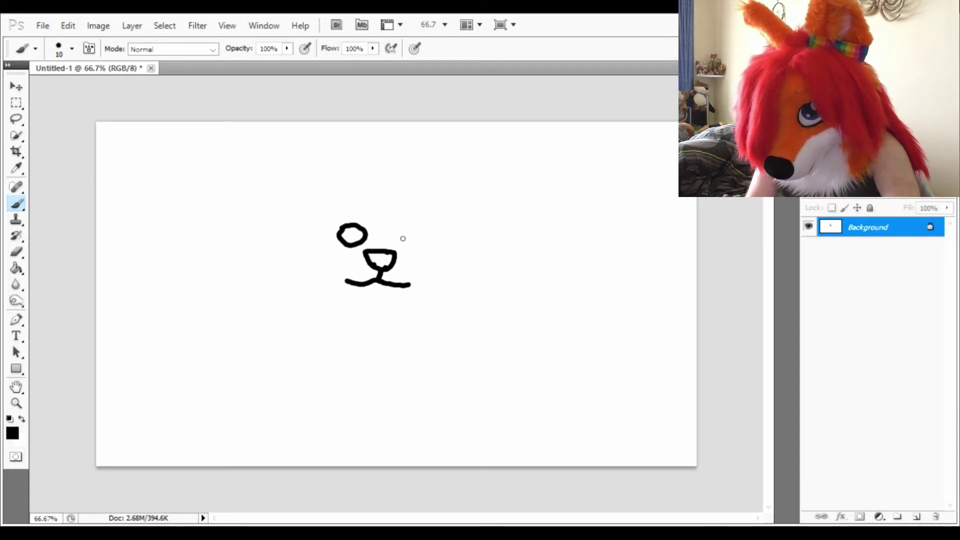
Paint the right eye as a round outline level with the left eye, undoing the rejected strokes.
mouse_move(401, 227)
mouse_down()
mouse_move(430, 251)
mouse_move(468, 252)
mouse_move(467, 274)
mouse_move(446, 290)
mouse_move(412, 271)
mouse_move(417, 252)
mouse_move(446, 240)
mouse_move(465, 252)
mouse_move(451, 275)
mouse_move(419, 277)
mouse_move(429, 244)
mouse_move(448, 235)
mouse_move(474, 253)
mouse_move(459, 275)
mouse_move(427, 280)
mouse_move(416, 255)
mouse_move(446, 240)
mouse_move(438, 280)
mouse_up()
scroll(401, 230, up, 3)
key(ctrl+z)
key(ctrl+z)
key(ctrl+z)
key(ctrl+z)
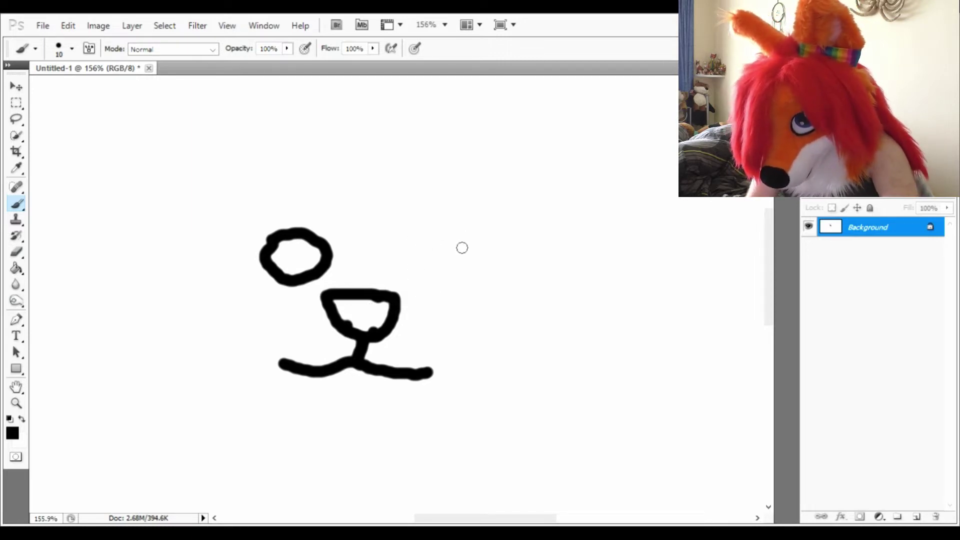
mouse_move(462, 248)
mouse_down()
mouse_move(443, 238)
mouse_move(423, 250)
mouse_move(420, 273)
mouse_move(434, 286)
mouse_move(452, 251)
mouse_up()
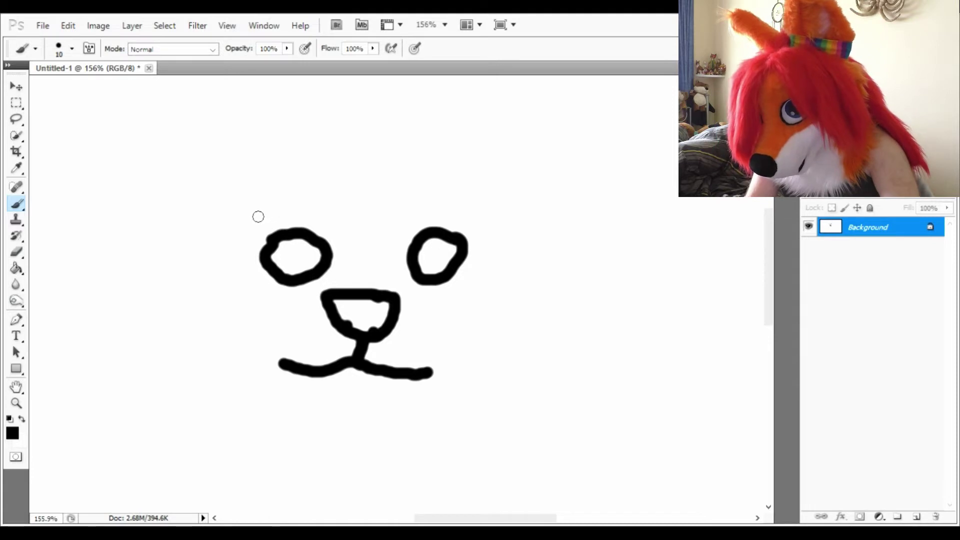
Paint a gently arched eyebrow above each eye, redoing the strokes that do not fit.
mouse_move(248, 212)
mouse_down()
mouse_move(316, 205)
mouse_move(346, 215)
mouse_up()
key(ctrl+z)
mouse_move(244, 212)
mouse_down()
mouse_move(316, 210)
mouse_move(334, 221)
mouse_up()
drag(497, 201, 410, 210)
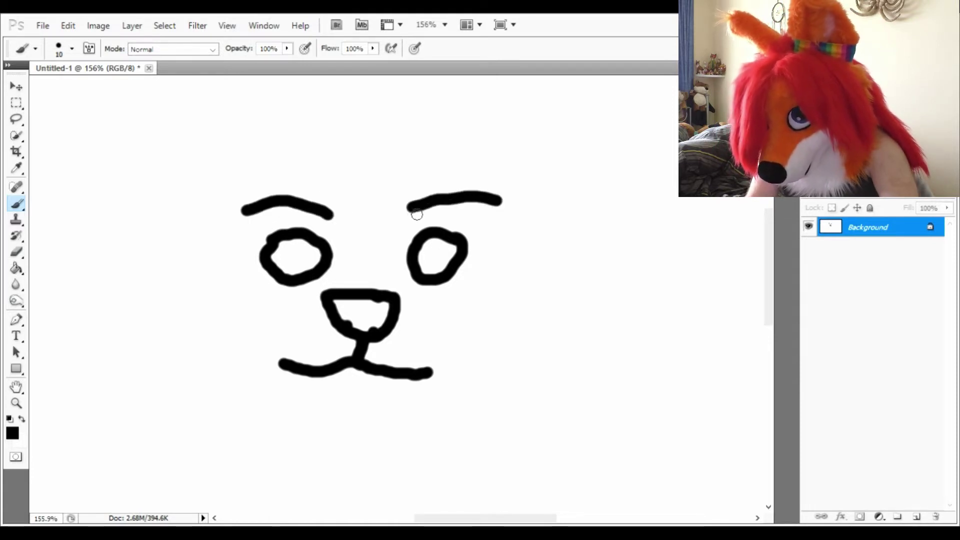
key(ctrl+z)
drag(491, 209, 416, 209)
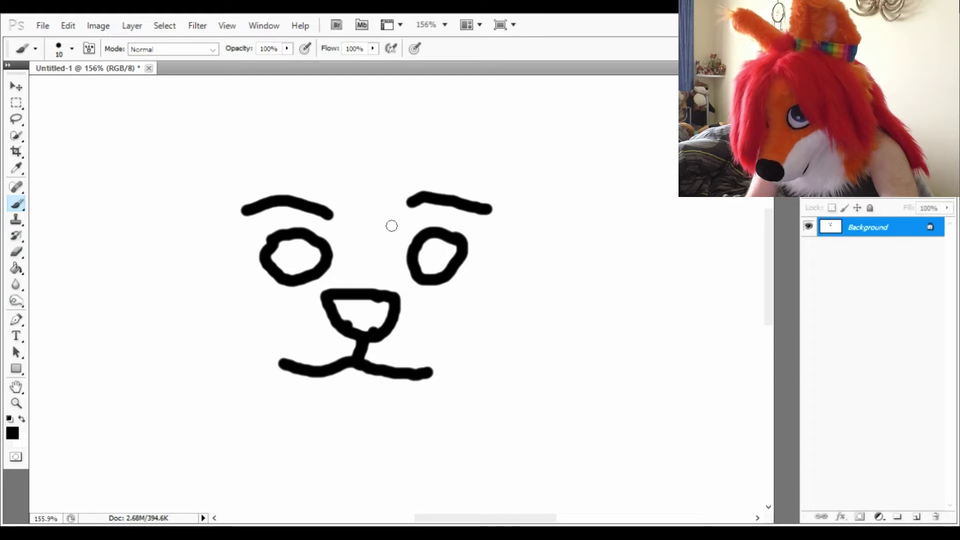
mouse_move(276, 259)
mouse_down()
mouse_move(308, 244)
mouse_move(325, 259)
mouse_up()
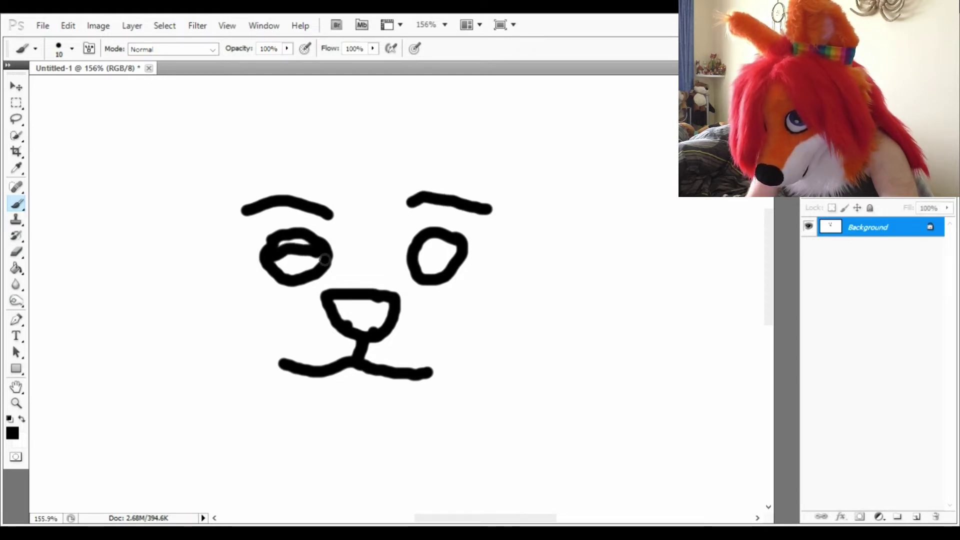
mouse_move(427, 269)
mouse_down()
mouse_move(434, 248)
mouse_move(463, 252)
mouse_move(447, 249)
mouse_up()
key(ctrl+z)
key(ctrl+alt+z)
key(ctrl+alt+z)
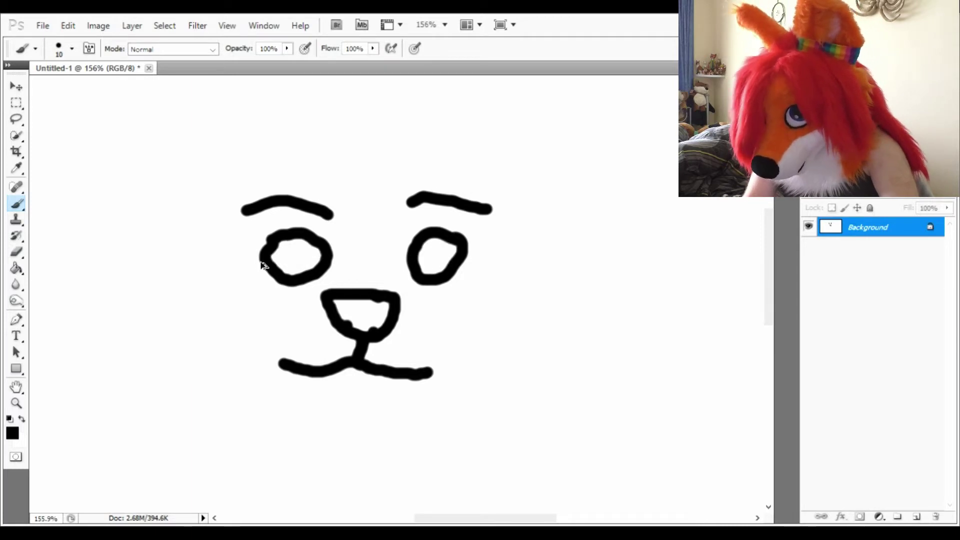
Paint a curved eyelid line across the upper half of each eye.
drag(276, 256, 320, 252)
drag(423, 263, 464, 249)
key(ctrl+z)
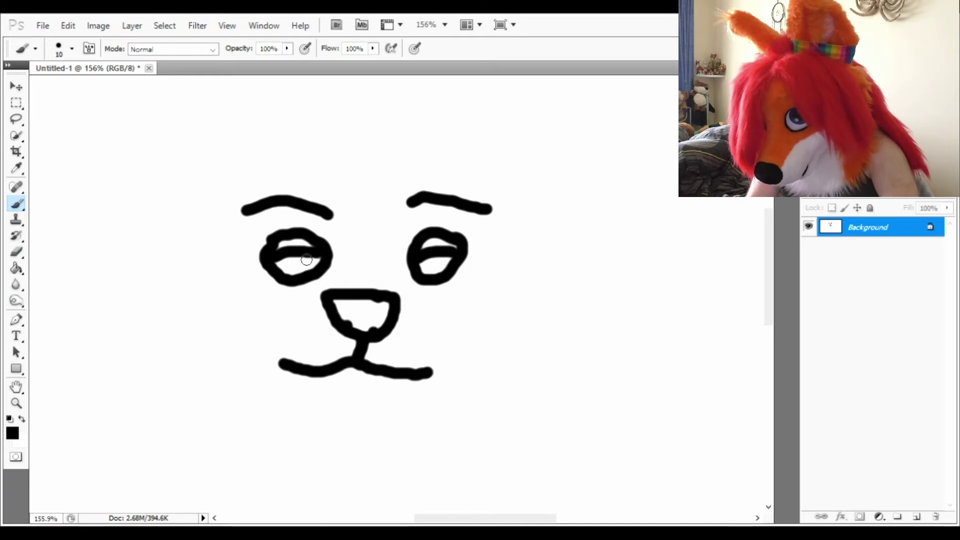
Paint a short vertical pupil below the eyelid line in both eyes, redoing the one in the right eye.
drag(300, 265, 301, 277)
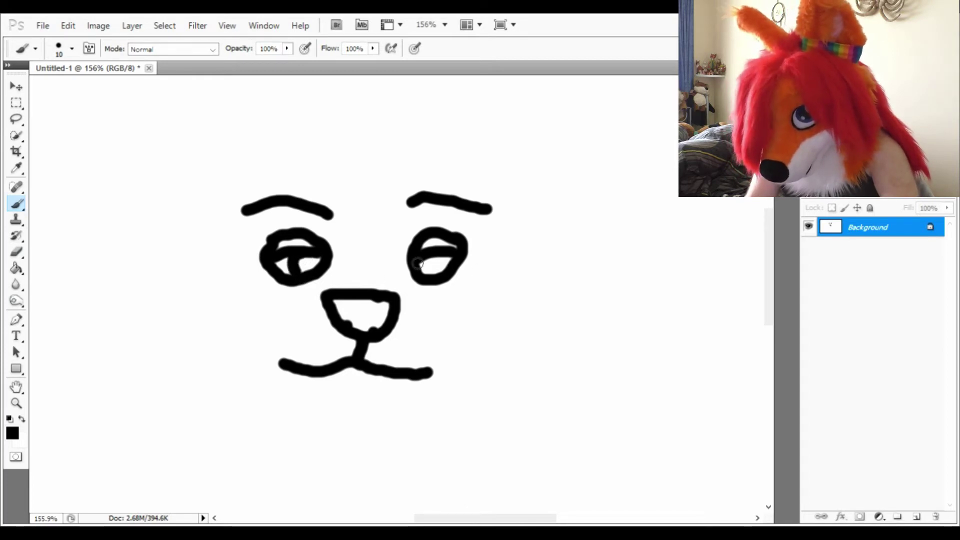
drag(440, 259, 442, 277)
key(ctrl+z)
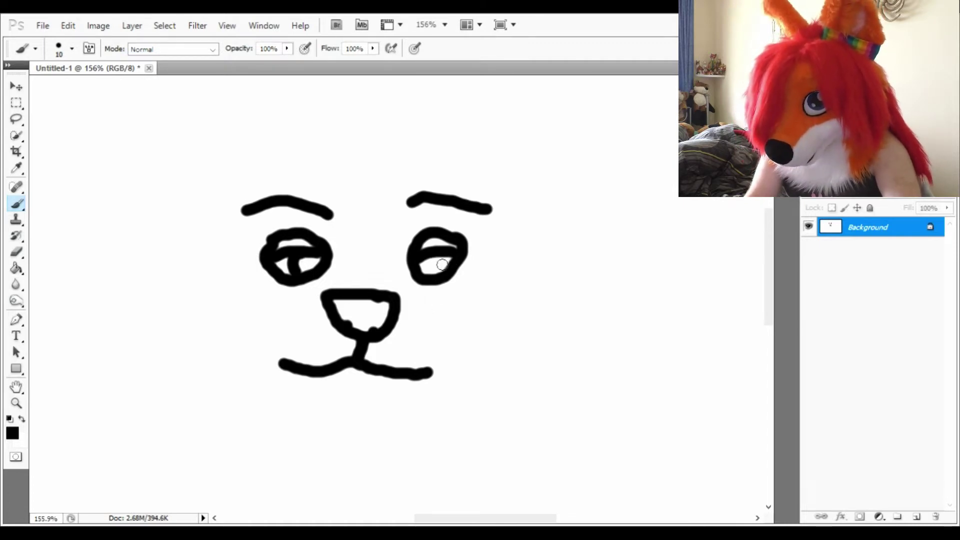
key(ctrl+z)
drag(439, 256, 444, 277)
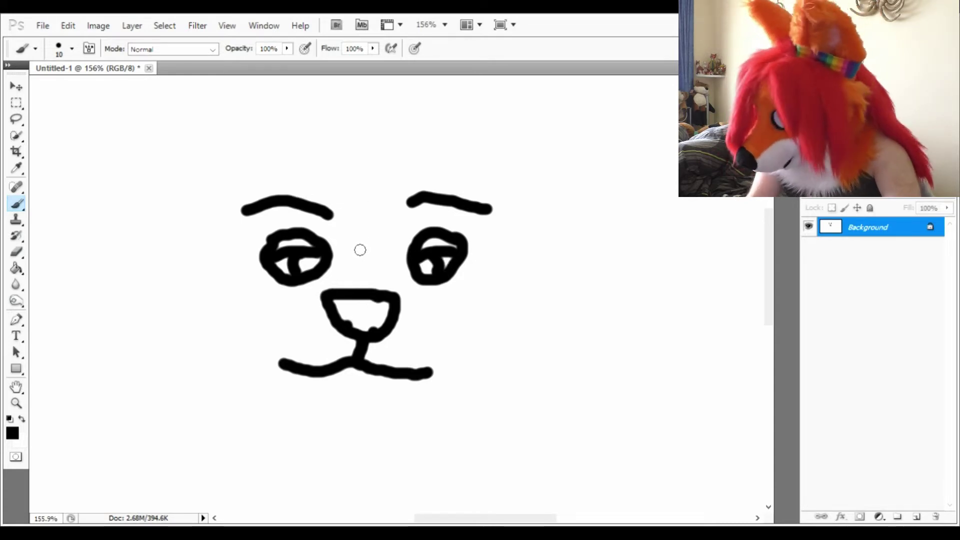
Paint the muzzle outline around the nose and mouth with jagged fur on both cheeks and a flat chin, redoing the first cheek stroke.
scroll(359, 249, down, 1)
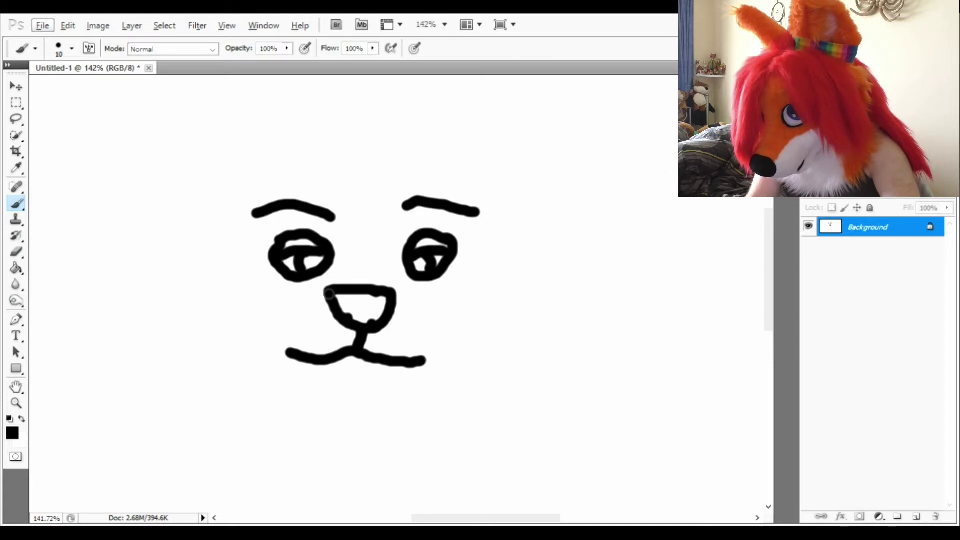
drag(325, 288, 258, 297)
key(ctrl+z)
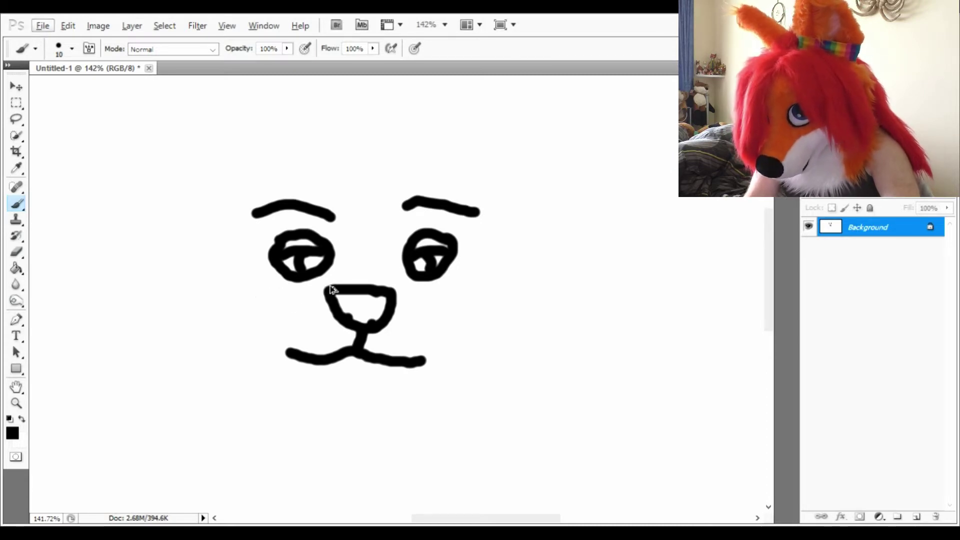
scroll(313, 299, down, 2)
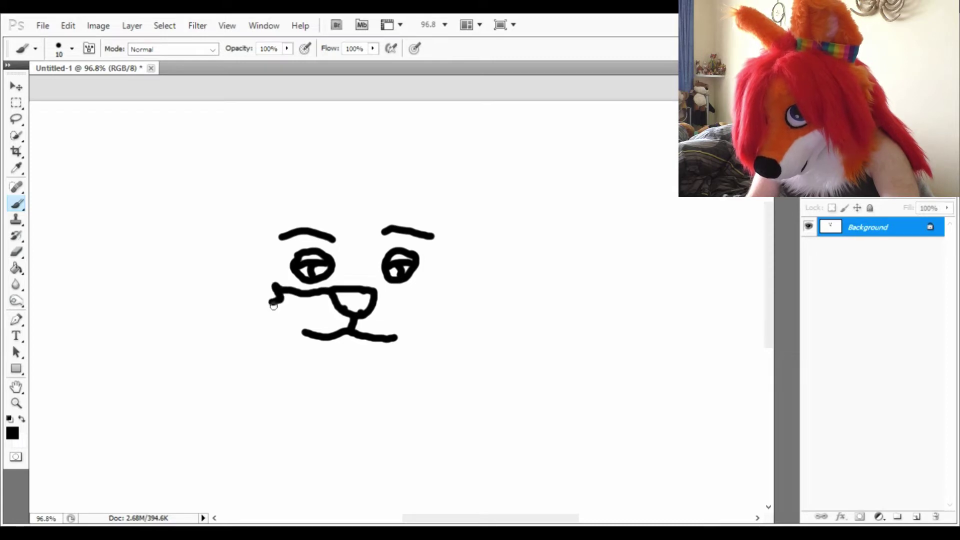
mouse_move(273, 306)
mouse_down()
mouse_move(288, 323)
mouse_move(269, 323)
mouse_move(316, 382)
mouse_move(394, 388)
mouse_up()
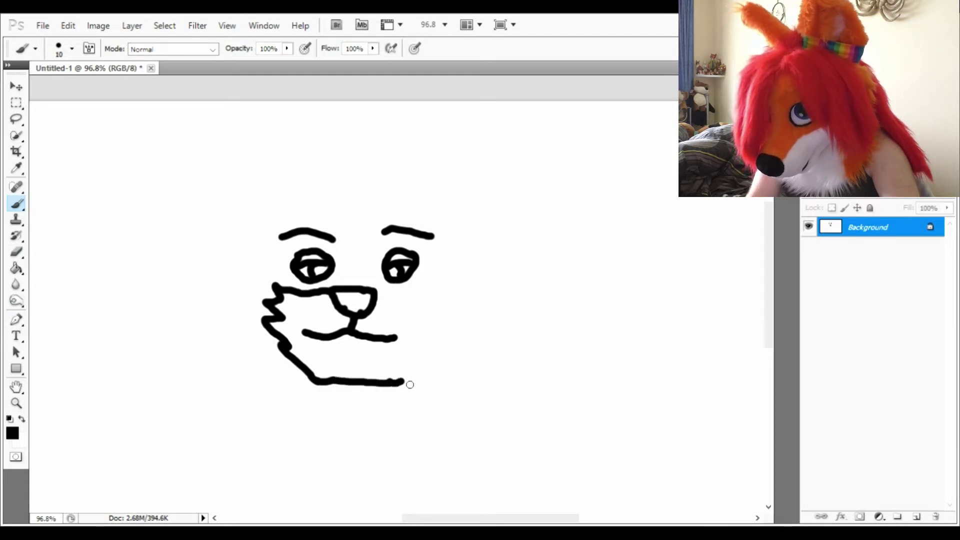
mouse_move(429, 350)
mouse_down()
mouse_move(435, 325)
mouse_move(445, 315)
mouse_move(430, 299)
mouse_move(448, 288)
mouse_move(403, 291)
mouse_up()
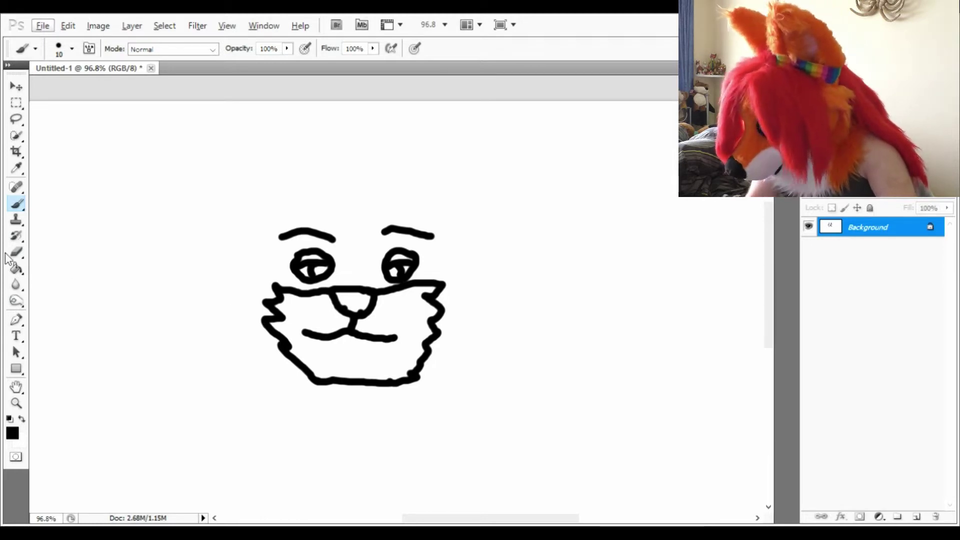
Erase the muzzle's chin line and upper right edge with the size 25 Eraser, and repaint the chin higher and the edge straighter.
scroll(230, 287, up, 3)
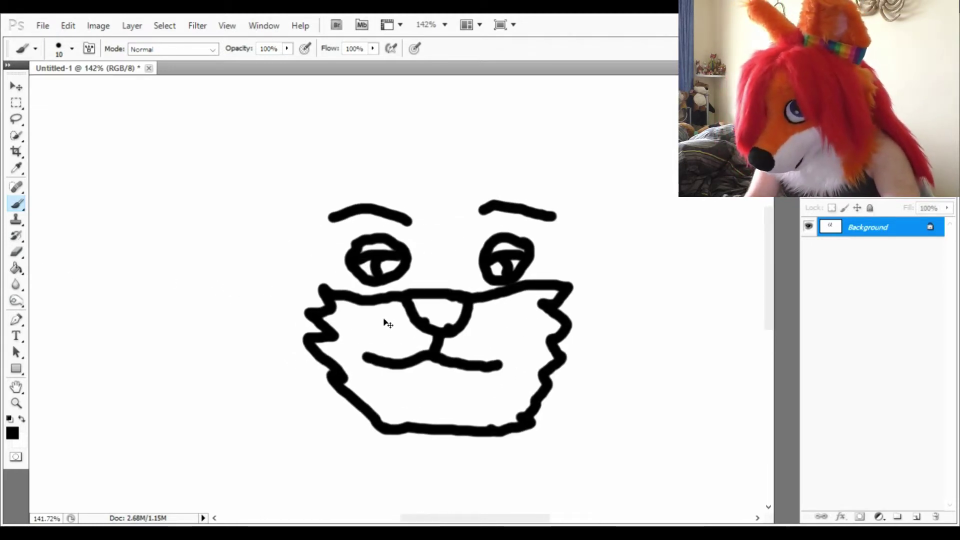
scroll(388, 323, right, 2)
click(17, 252)
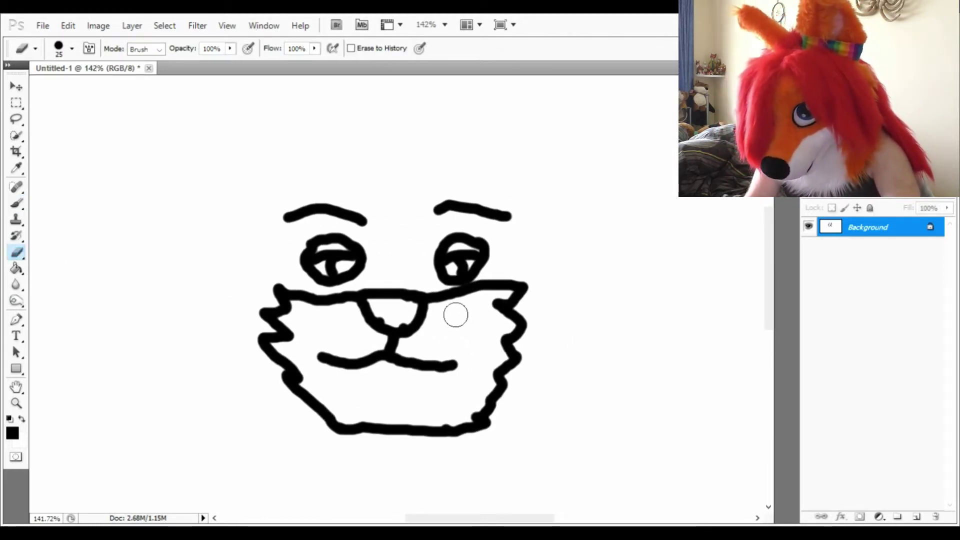
mouse_move(456, 315)
mouse_down()
mouse_move(500, 296)
mouse_move(472, 311)
mouse_move(535, 298)
mouse_move(515, 321)
mouse_up()
mouse_move(322, 407)
mouse_down()
mouse_move(354, 432)
mouse_move(334, 426)
mouse_move(400, 448)
mouse_move(491, 441)
mouse_move(510, 426)
mouse_move(475, 421)
mouse_up()
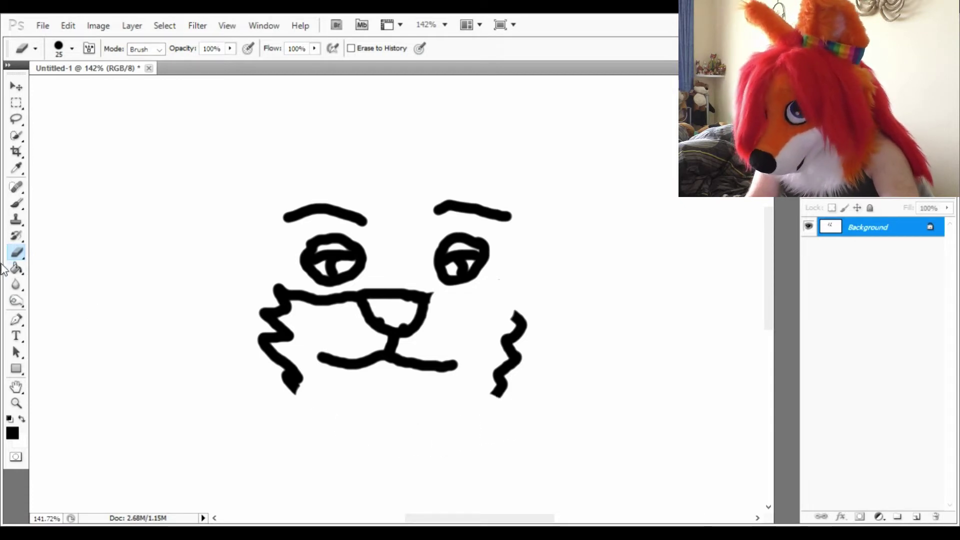
click(17, 205)
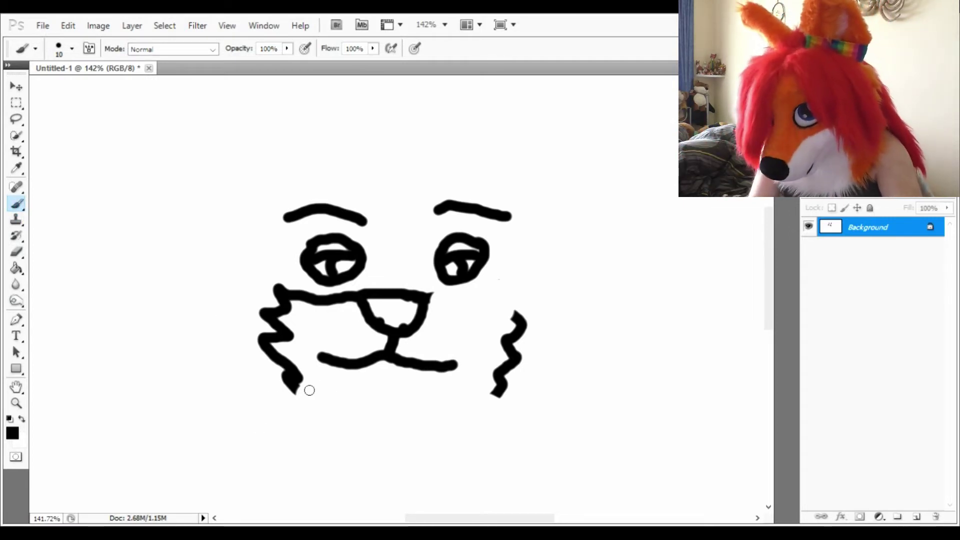
mouse_move(298, 388)
mouse_down()
mouse_move(336, 410)
mouse_move(478, 403)
mouse_move(515, 303)
mouse_move(426, 300)
mouse_up()
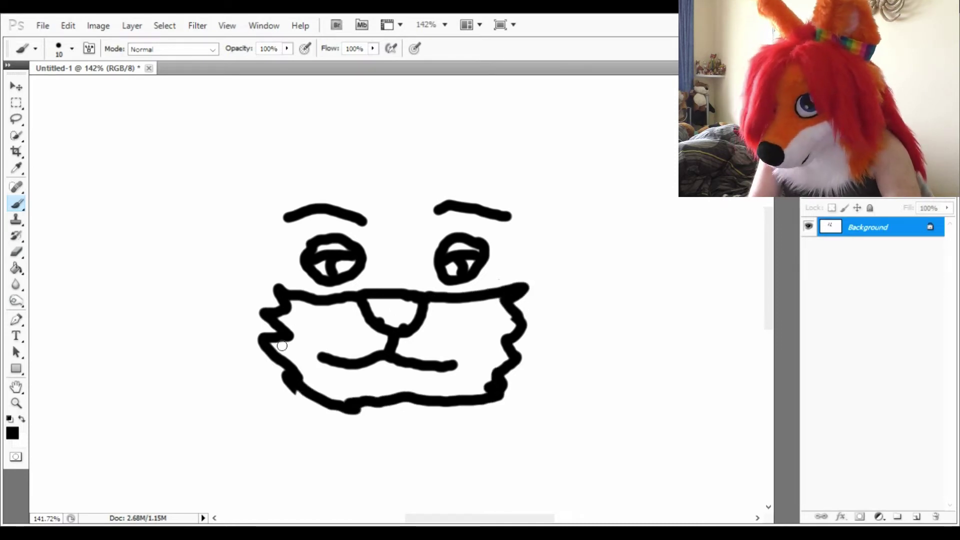
Erase and repaint the upper left cheek tuft so it points further outward, and trim the lower left jaw line.
key(e)
mouse_move(288, 293)
mouse_down()
mouse_move(280, 313)
mouse_move(293, 299)
mouse_move(258, 299)
mouse_move(273, 319)
mouse_up()
key(b)
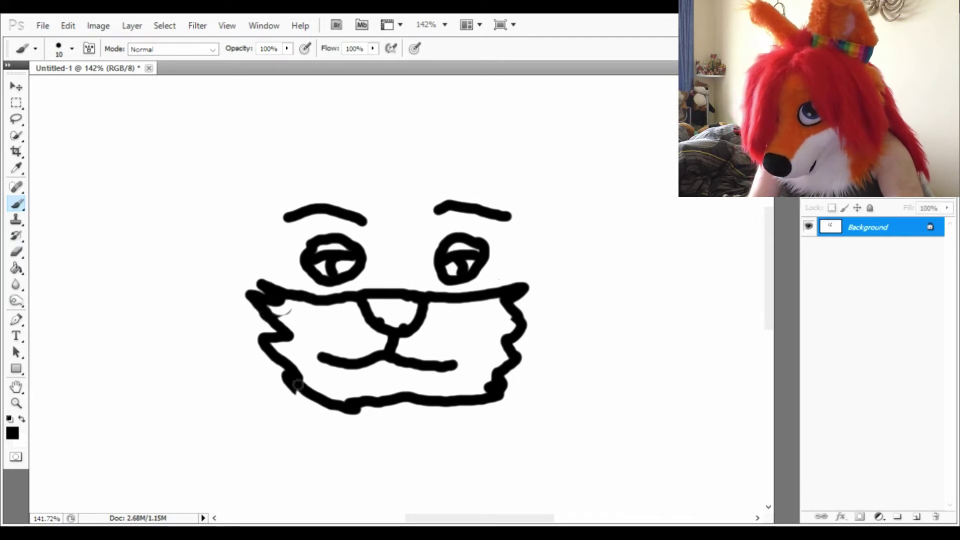
click(16, 253)
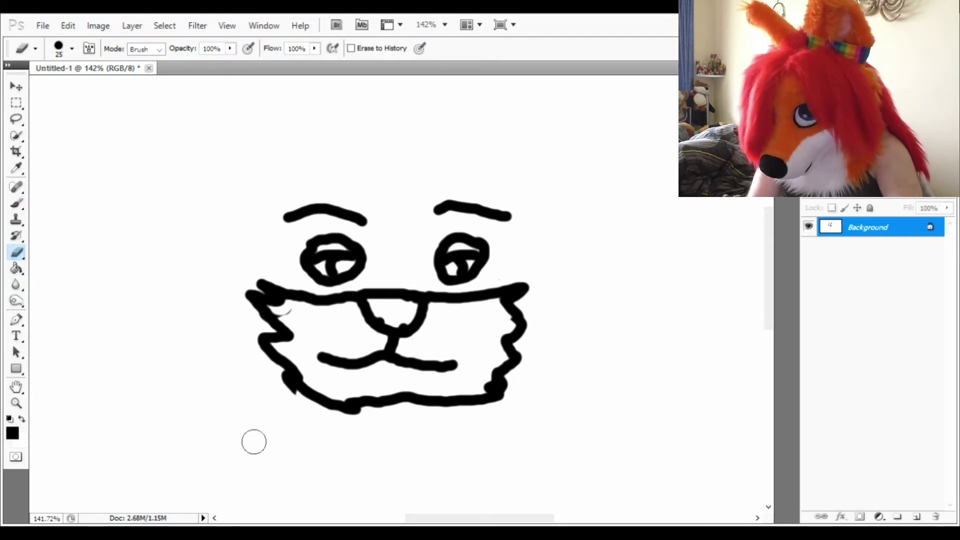
drag(302, 418, 268, 388)
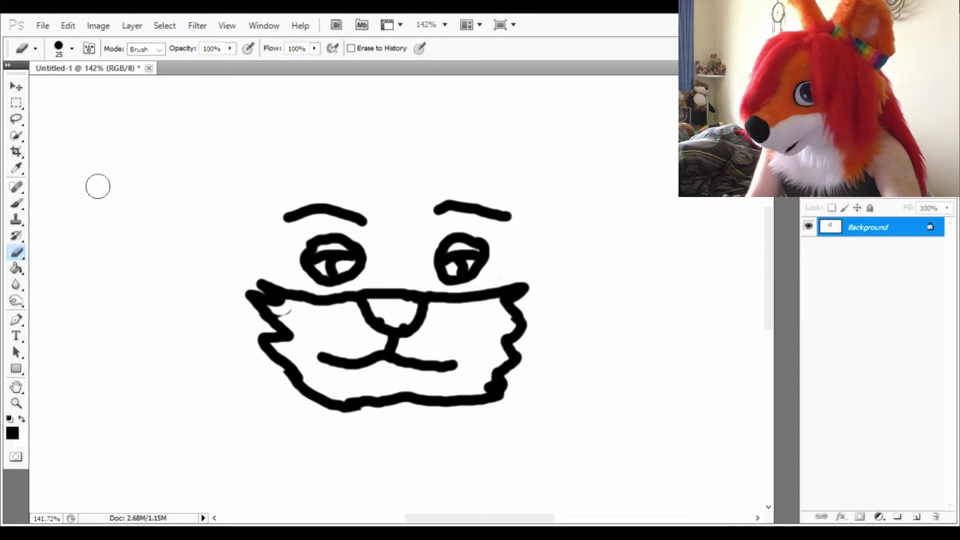
Paint a small rounded tongue with a short centre line hanging below the middle of the mouth.
click(16, 203)
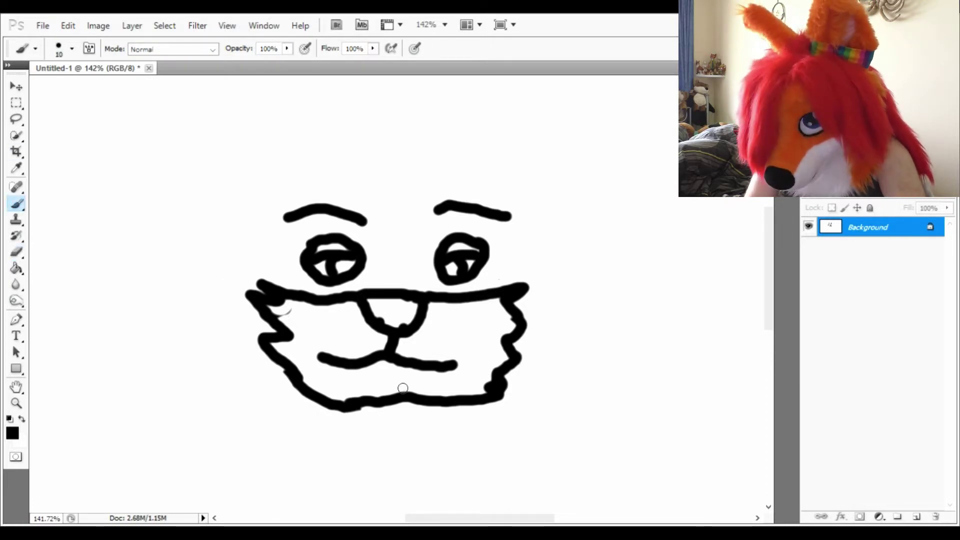
scroll(403, 388, up, 5)
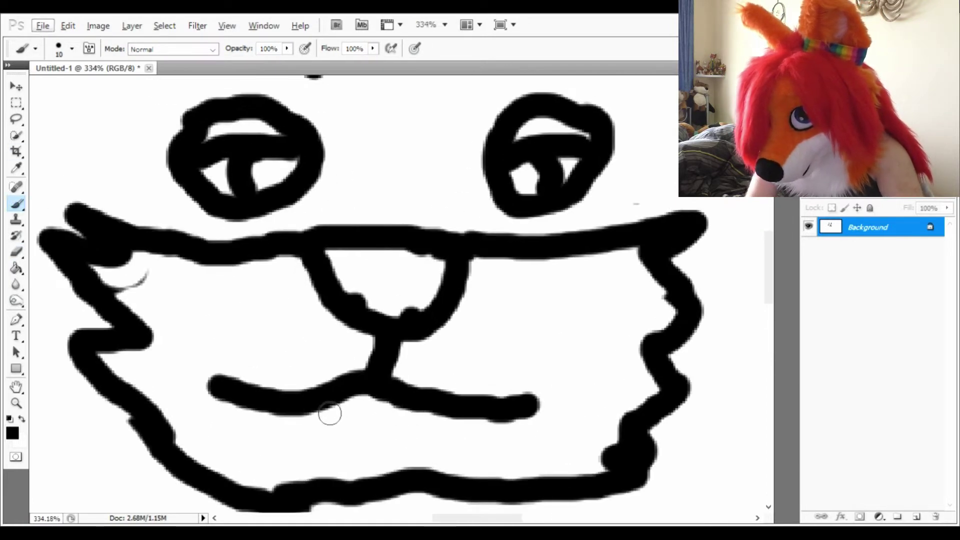
mouse_move(330, 413)
mouse_down()
mouse_move(341, 459)
mouse_move(380, 476)
mouse_move(416, 467)
mouse_move(433, 427)
mouse_move(377, 420)
mouse_move(378, 442)
mouse_up()
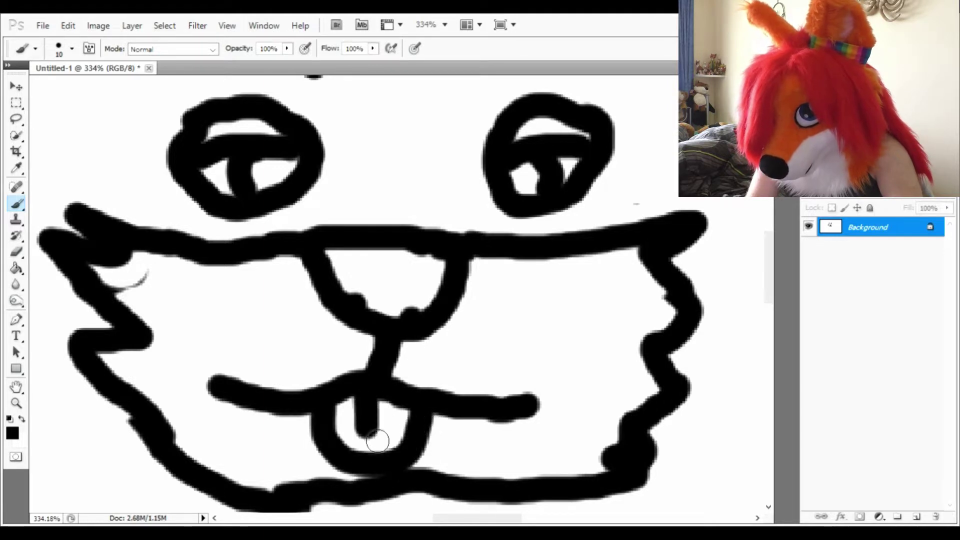
Paint a rounded head outline above the muzzle and a pointed ear on each side, redoing the ears with wider bases.
scroll(322, 370, down, 5)
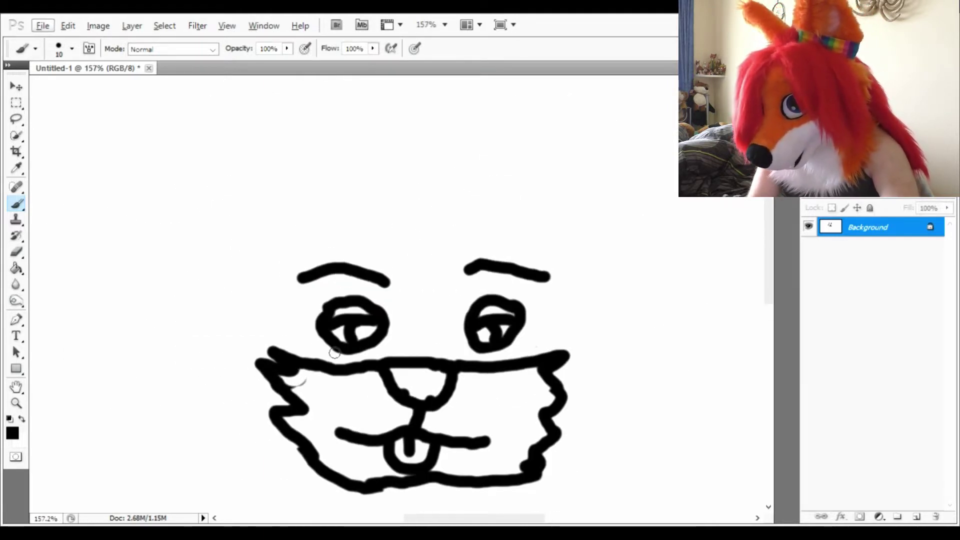
mouse_move(288, 373)
mouse_down()
mouse_move(284, 301)
mouse_move(294, 273)
mouse_move(319, 251)
mouse_move(356, 247)
mouse_move(558, 262)
mouse_move(573, 312)
mouse_move(566, 370)
mouse_up()
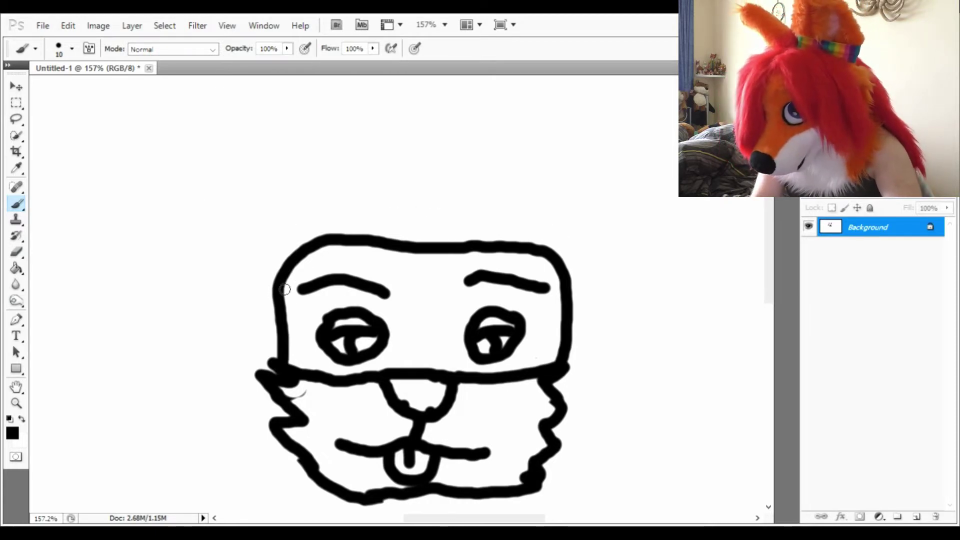
mouse_move(285, 290)
mouse_down()
mouse_move(270, 212)
mouse_move(279, 159)
mouse_move(312, 124)
mouse_move(348, 166)
mouse_move(371, 251)
mouse_up()
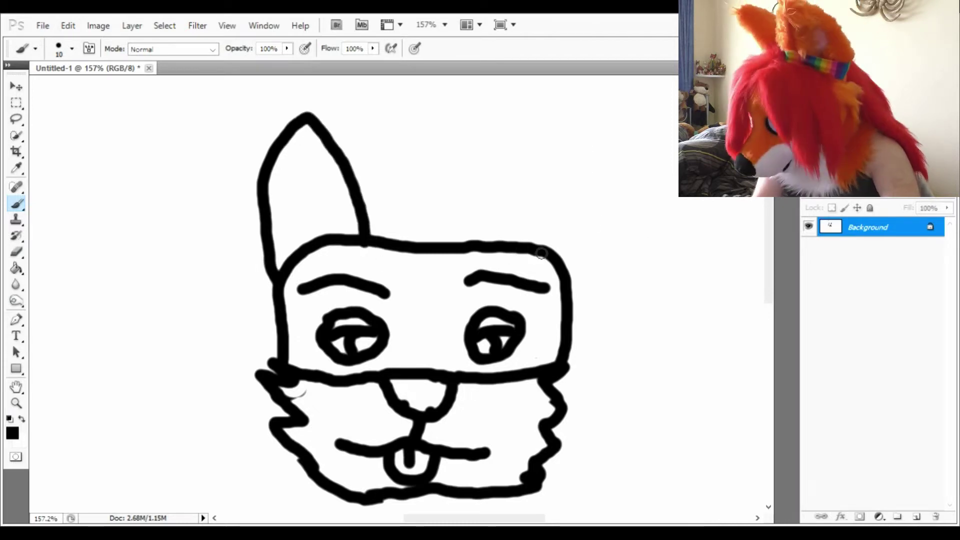
mouse_move(479, 244)
mouse_down()
mouse_move(569, 144)
mouse_move(590, 204)
mouse_move(570, 273)
mouse_up()
key(ctrl+alt+z)
key(ctrl+alt+z)
mouse_move(395, 246)
mouse_down()
mouse_move(299, 115)
mouse_move(286, 289)
mouse_up()
mouse_move(473, 251)
mouse_down()
mouse_move(559, 124)
mouse_move(575, 150)
mouse_move(583, 217)
mouse_move(570, 295)
mouse_up()
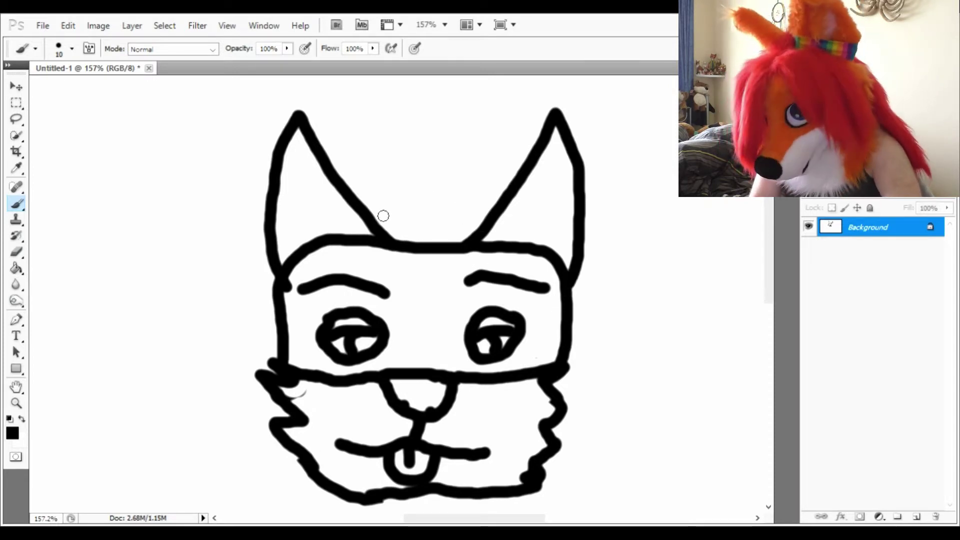
Paint a V-shaped hair tuft between the ears that comes down to a point between the eyebrows, undoing the strokes that do not fit.
drag(378, 220, 380, 236)
drag(373, 257, 356, 264)
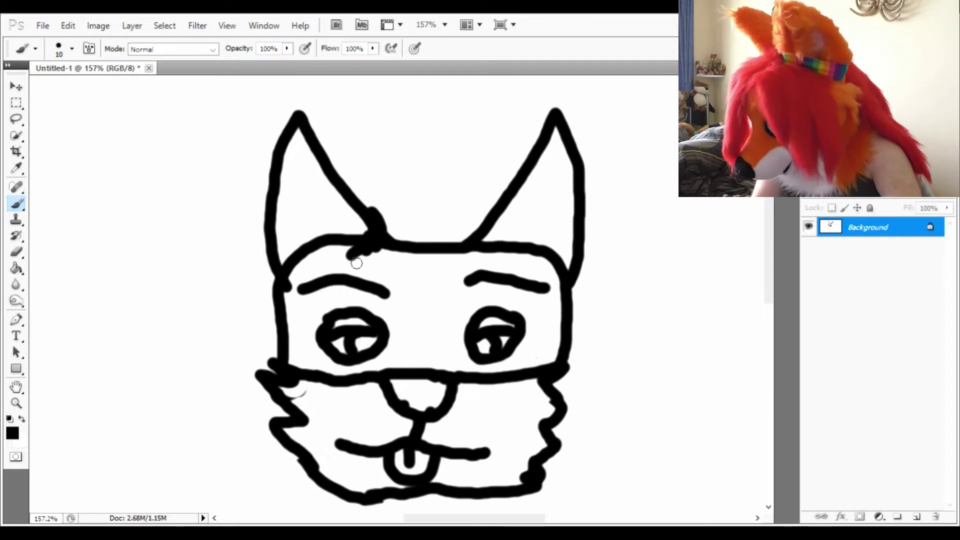
key(ctrl+z)
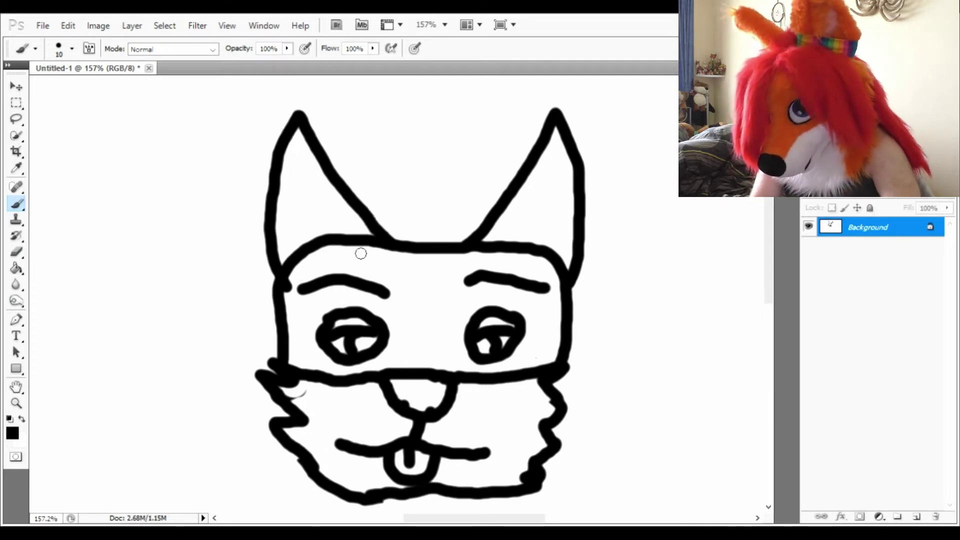
mouse_move(365, 217)
mouse_down()
mouse_move(374, 268)
mouse_move(373, 259)
mouse_move(408, 300)
mouse_move(424, 291)
mouse_move(446, 318)
mouse_move(456, 264)
mouse_up()
key(ctrl+z)
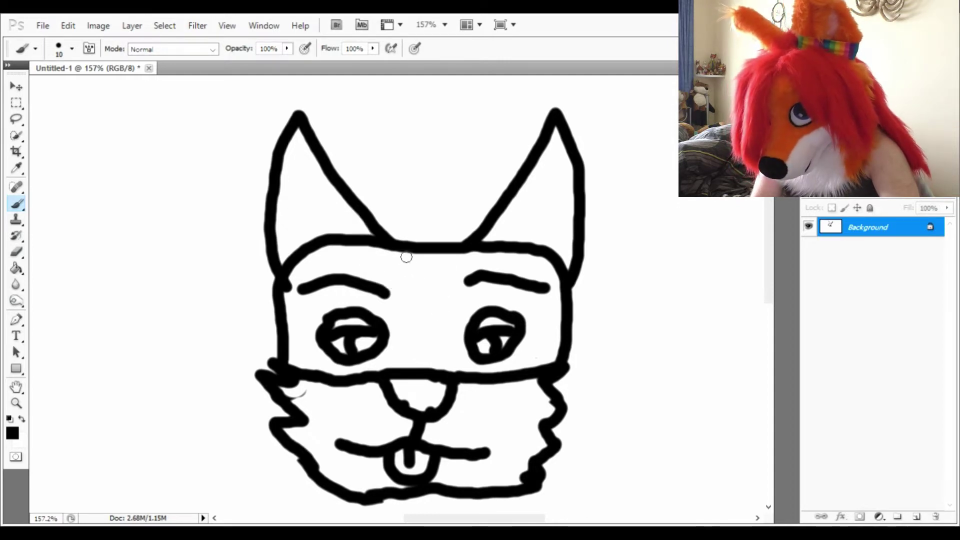
mouse_move(413, 314)
mouse_down()
mouse_move(400, 281)
mouse_move(417, 303)
mouse_move(379, 253)
mouse_move(399, 214)
mouse_move(482, 217)
mouse_move(458, 283)
mouse_move(430, 320)
mouse_move(418, 312)
mouse_up()
key(ctrl+z)
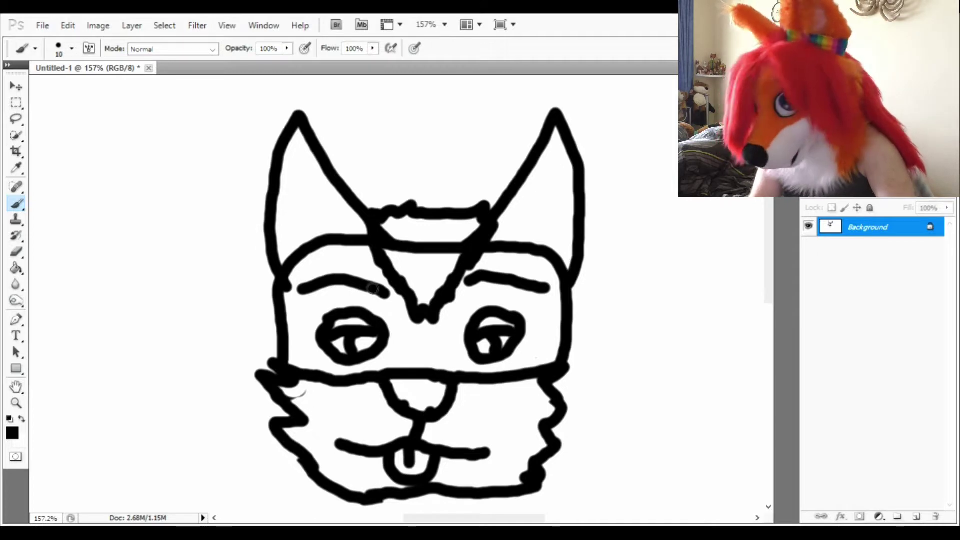
Paint a curved inner line in each ear from the tip down to the head outline.
drag(299, 129, 327, 245)
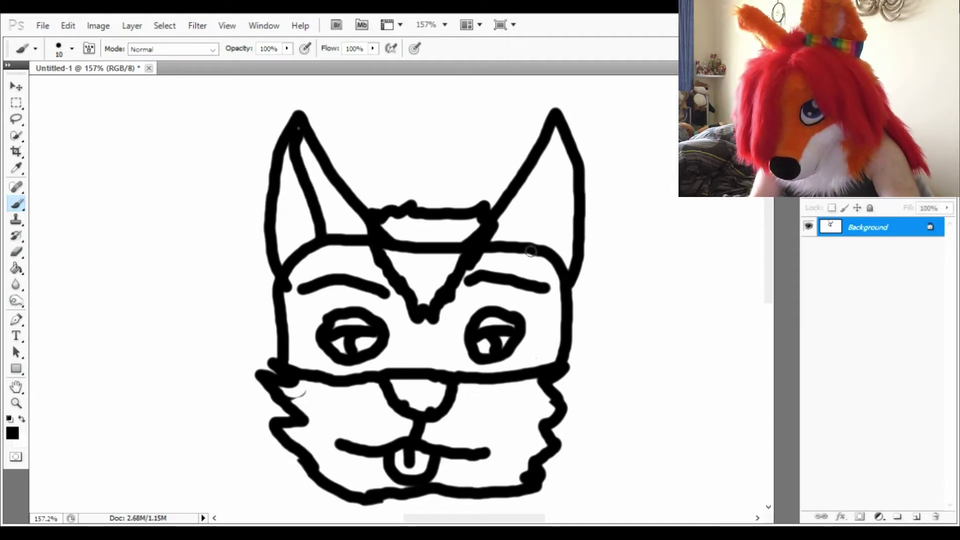
mouse_move(531, 251)
mouse_down()
mouse_move(558, 220)
mouse_move(563, 134)
mouse_up()
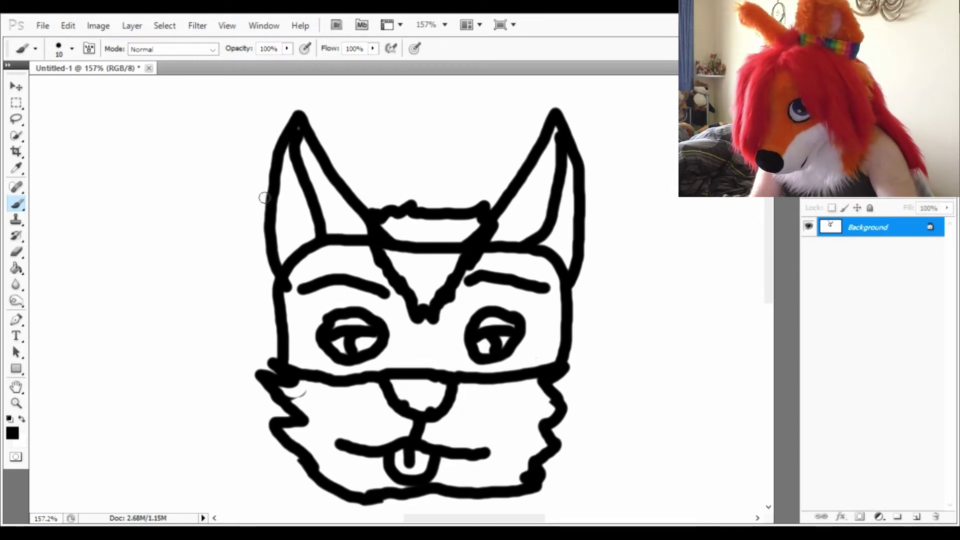
scroll(322, 81, up, 3)
scroll(463, 156, down, 3)
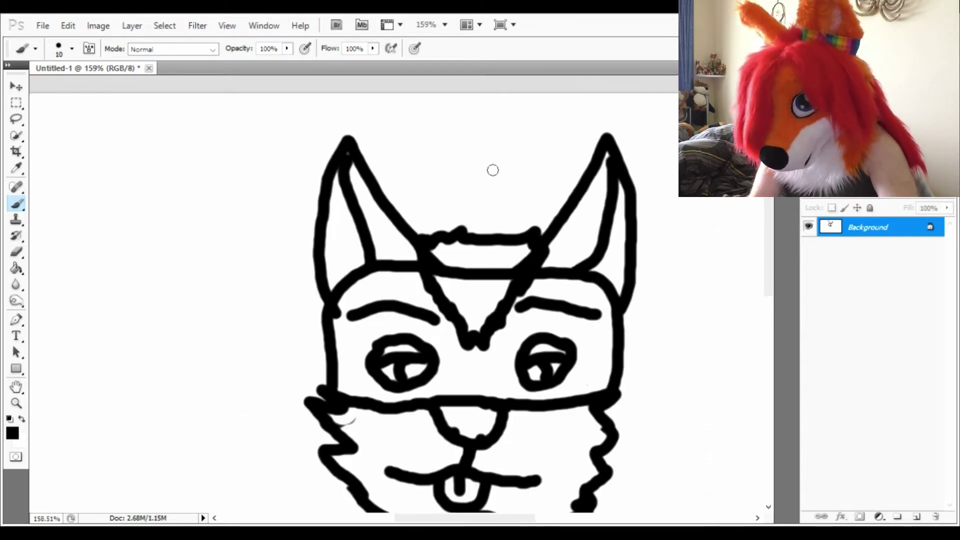
Erase the pointed tip of the left ear and repaint it as a rounded tip.
scroll(532, 184, right, 2)
scroll(480, 118, up, 1)
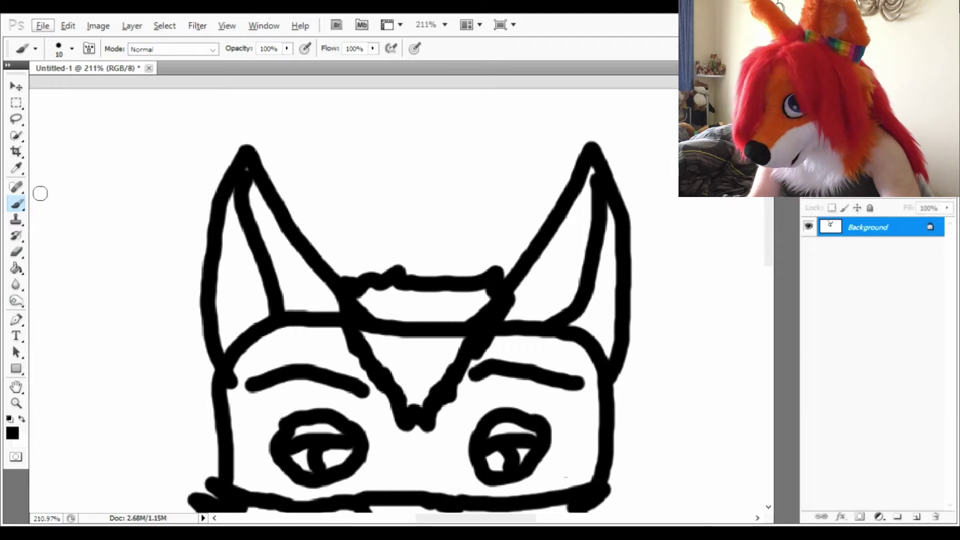
scroll(162, 125, up, 1)
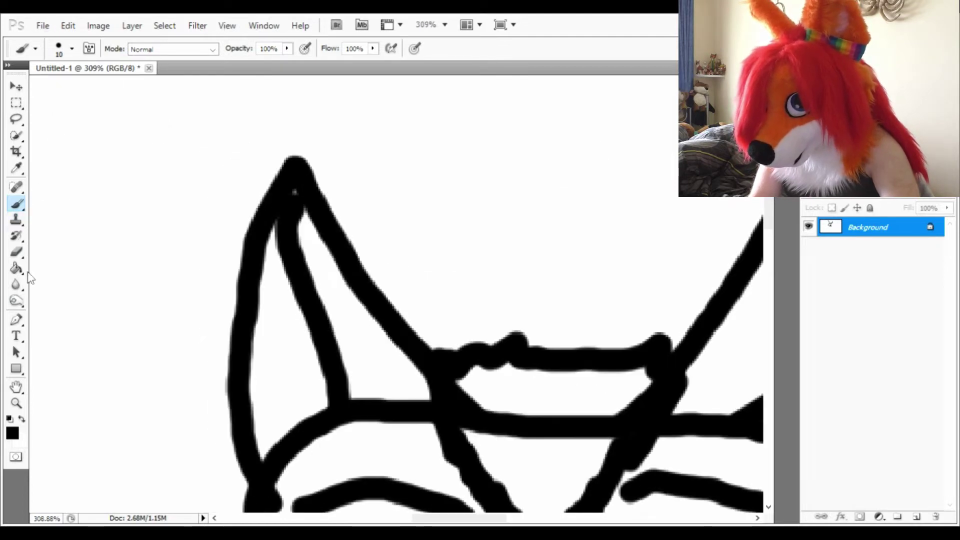
click(16, 253)
mouse_move(342, 231)
mouse_down()
mouse_move(322, 197)
mouse_move(364, 210)
mouse_move(260, 200)
mouse_up()
click(16, 204)
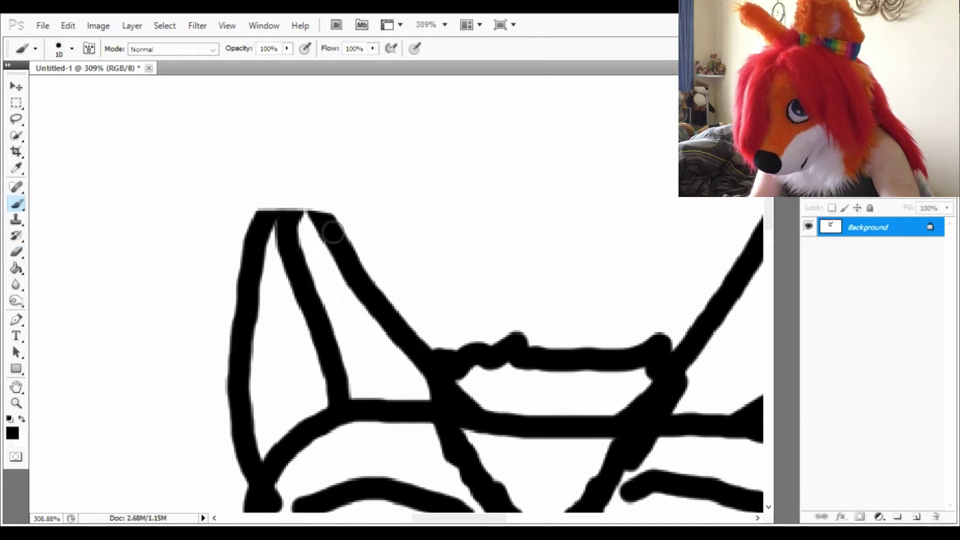
Erase the pointed tip of the right ear and repaint it rounded to match the left ear.
scroll(449, 255, down, 2)
scroll(450, 255, up, 1)
key(e)
drag(450, 150, 435, 173)
key(b)
mouse_move(390, 238)
mouse_down()
mouse_move(453, 194)
mouse_move(447, 228)
mouse_move(440, 204)
mouse_up()
Erase the stray black between the inner line and the outer edge near the right ear's tip with the Eraser at size 1.
scroll(440, 205, down, 3)
scroll(450, 200, up, 4)
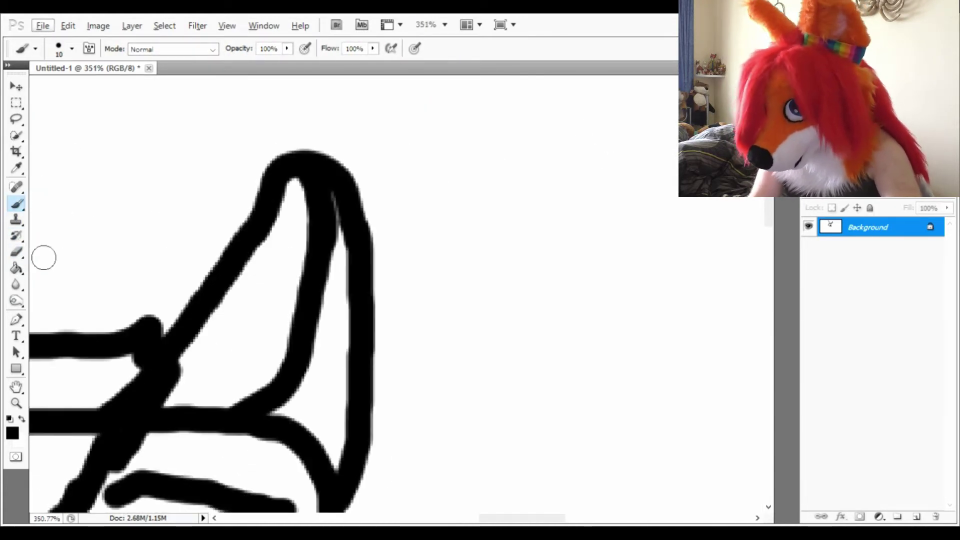
key(e)
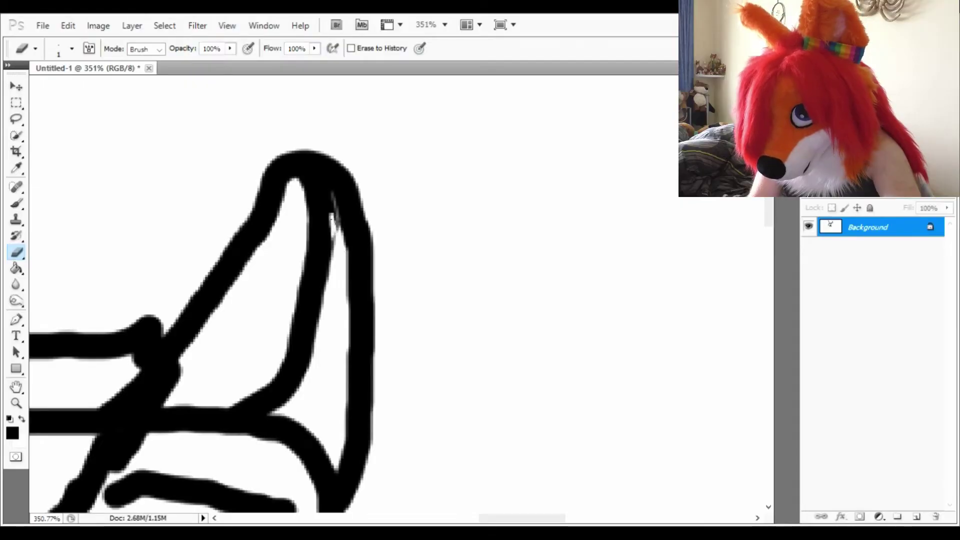
mouse_move(337, 229)
mouse_down()
mouse_move(335, 213)
mouse_move(343, 269)
mouse_move(354, 260)
mouse_up()
Erase the head outline segment that crosses the hair tuft with the Eraser at size 15.
scroll(355, 260, down, 5)
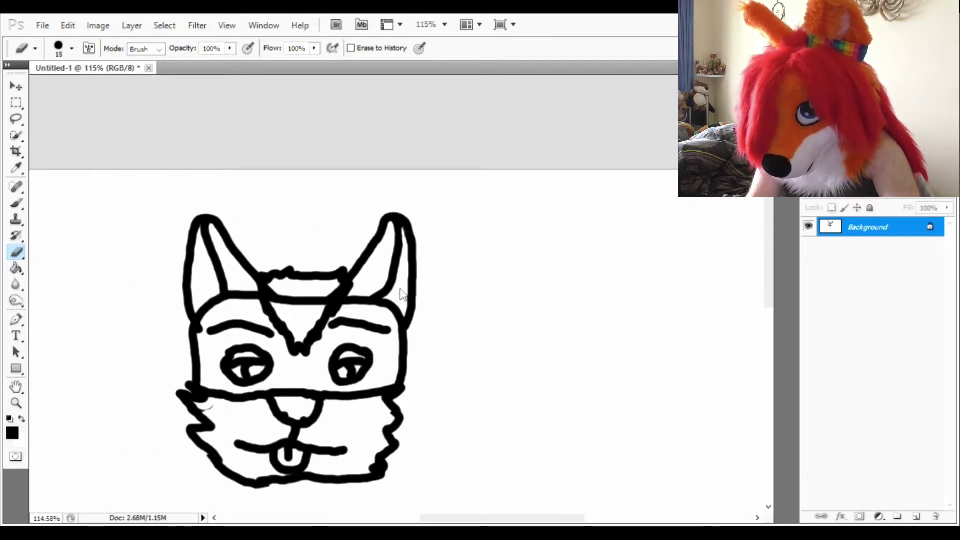
key(b)
scroll(402, 295, left, 3)
scroll(435, 280, down, 3)
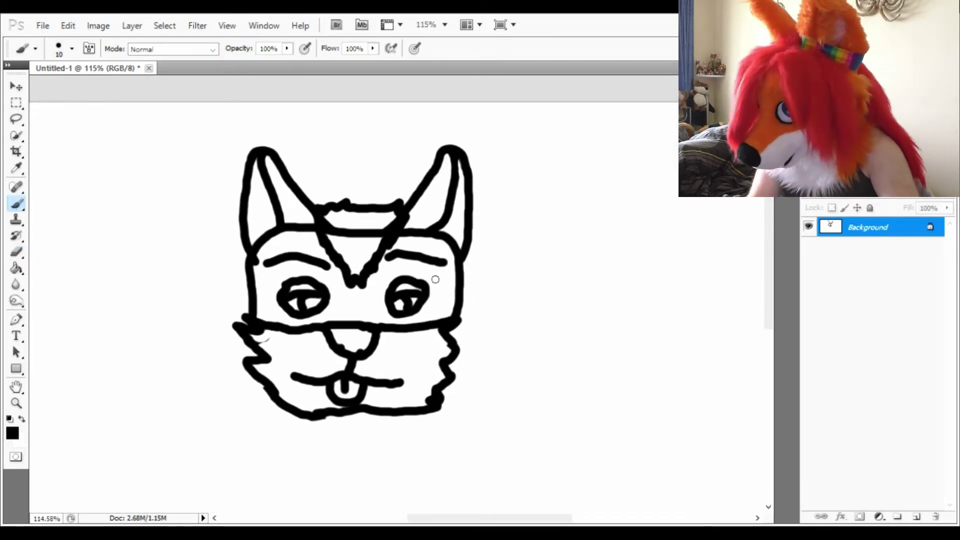
scroll(436, 280, up, 5)
click(22, 258)
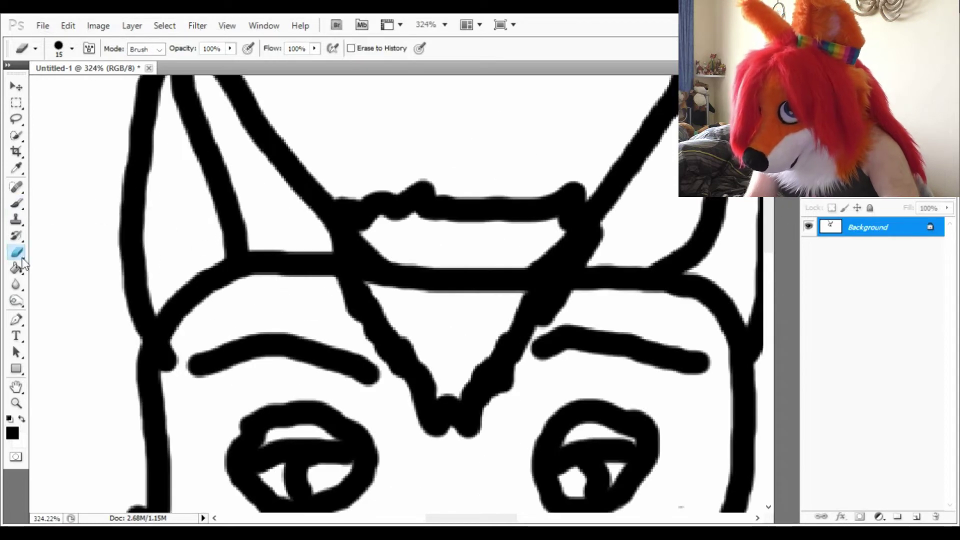
mouse_move(407, 275)
mouse_down()
mouse_move(390, 265)
mouse_move(406, 292)
mouse_move(529, 290)
mouse_move(542, 277)
mouse_up()
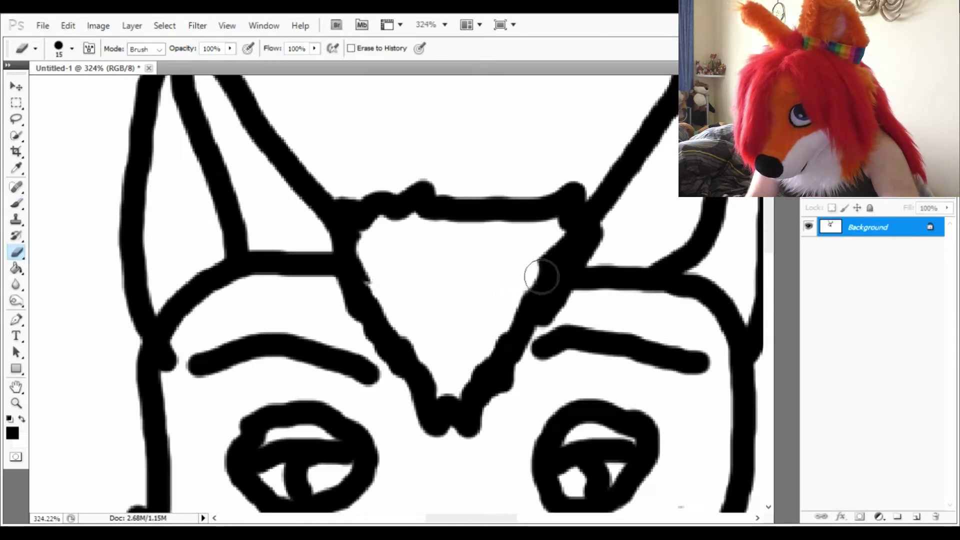
scroll(491, 277, down, 4)
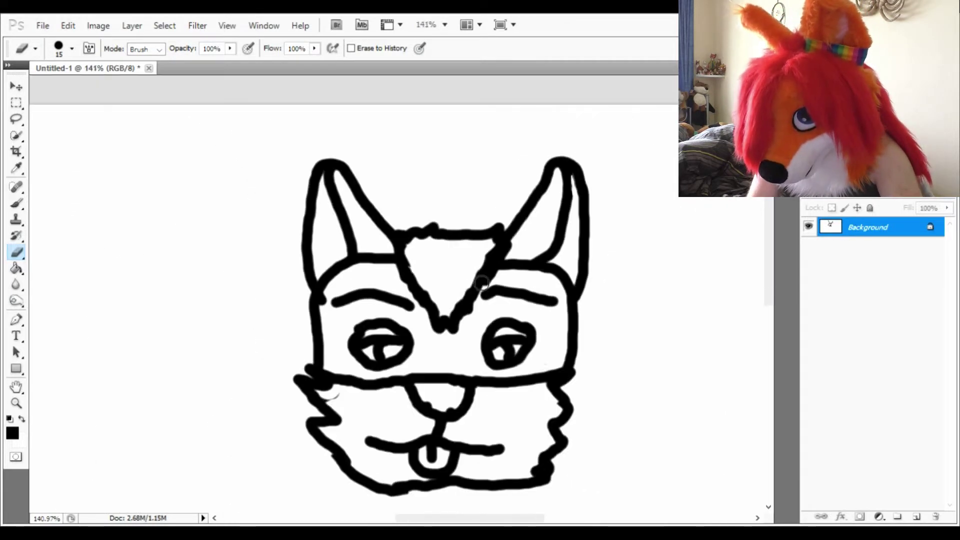
Add a new layer above the Background and set the foreground colour to purple.
scroll(480, 284, down, 2)
scroll(470, 285, right, 2)
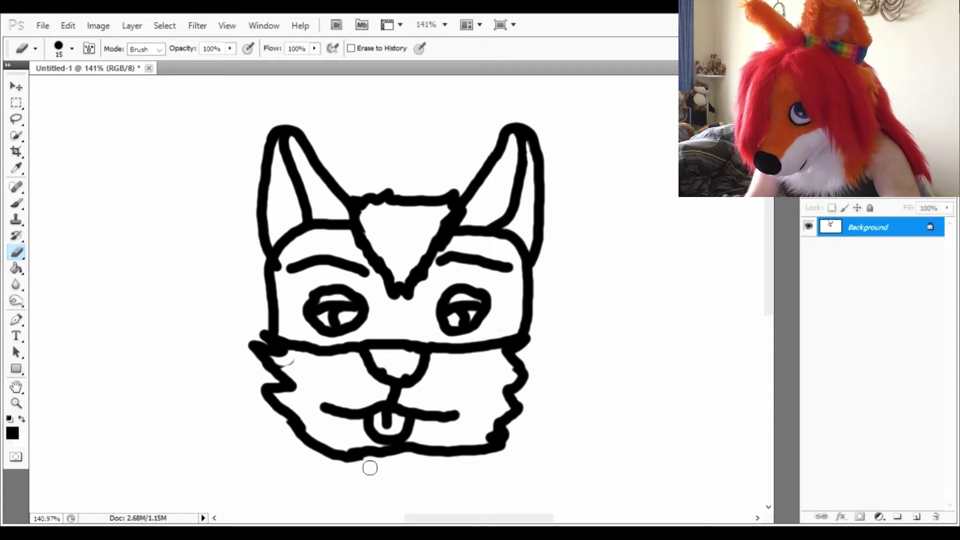
scroll(372, 467, up, 2)
scroll(407, 454, down, 3)
scroll(417, 435, up, 2)
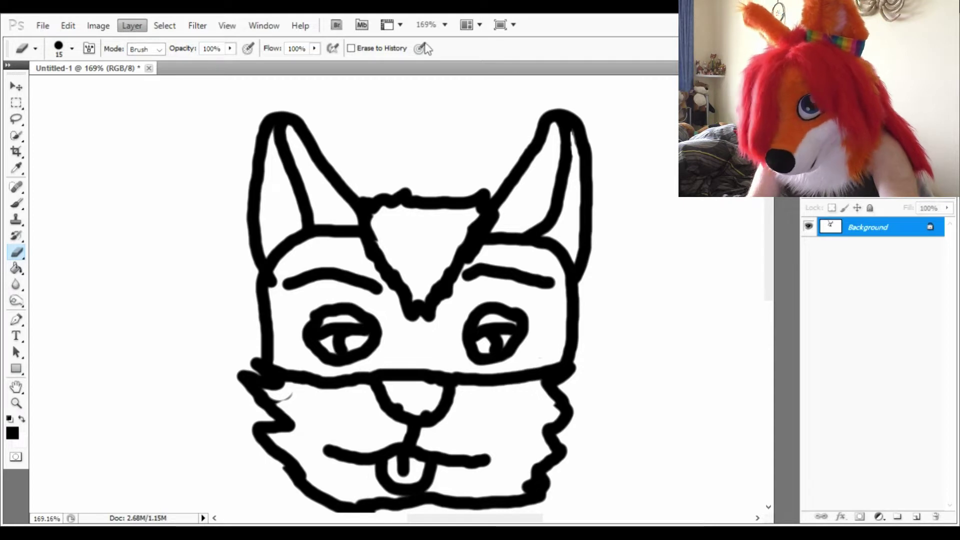
key(Return)
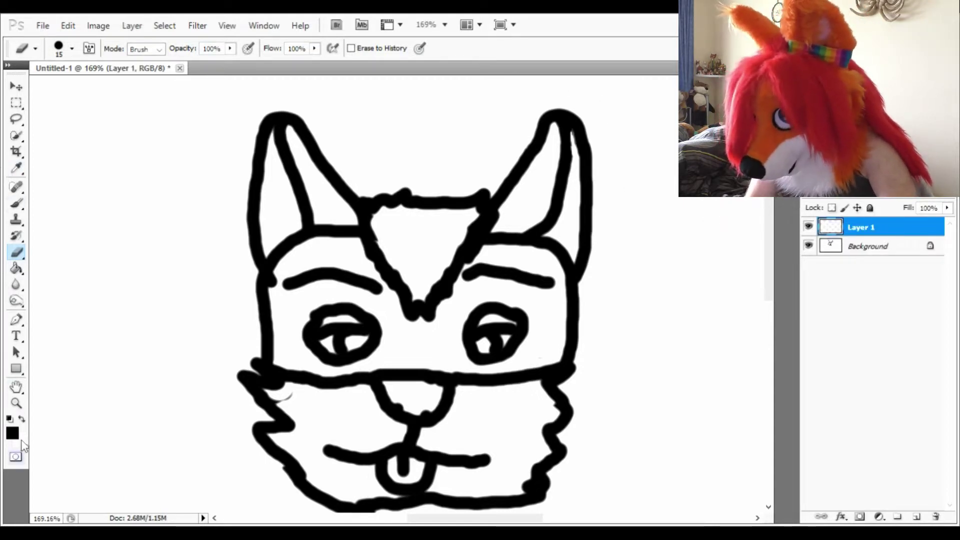
key(i)
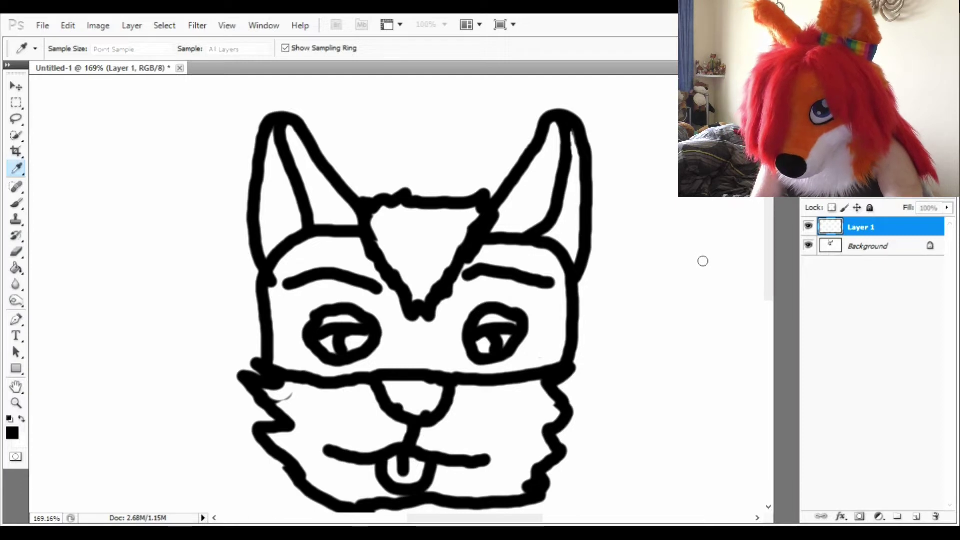
key(e)
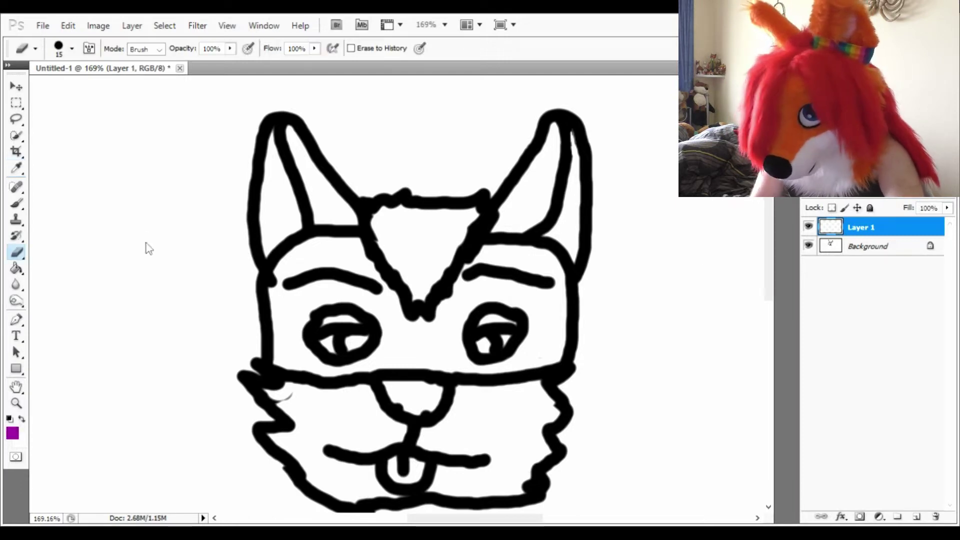
Paint the inner area of the left ear purple on the new layer with the Brush at size 10.
scroll(270, 140, up, 5)
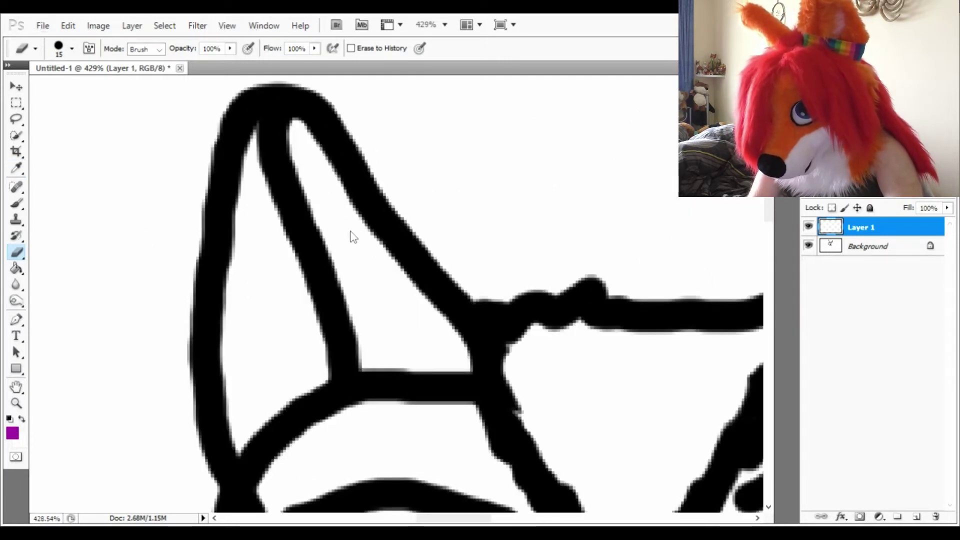
key(bracketleft)
key(bracketleft)
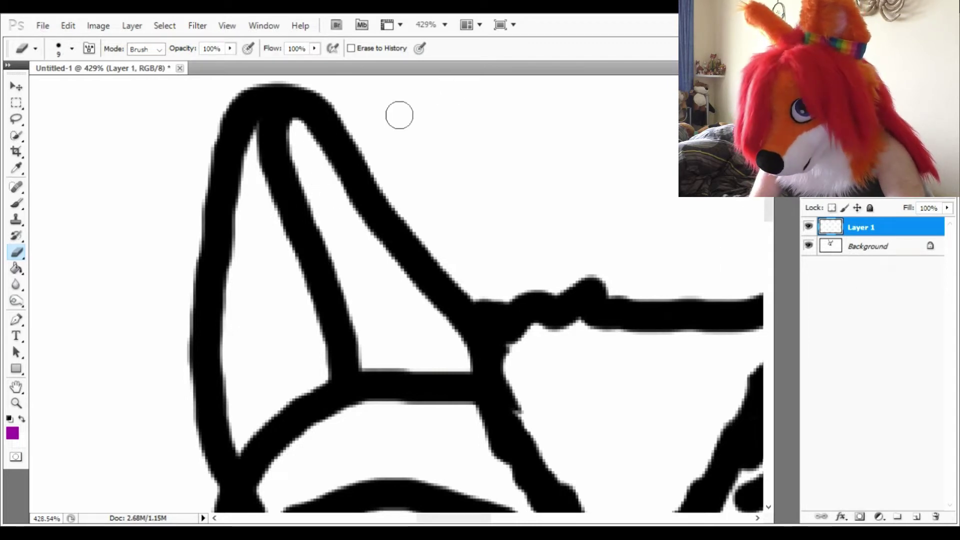
click(16, 187)
click(16, 203)
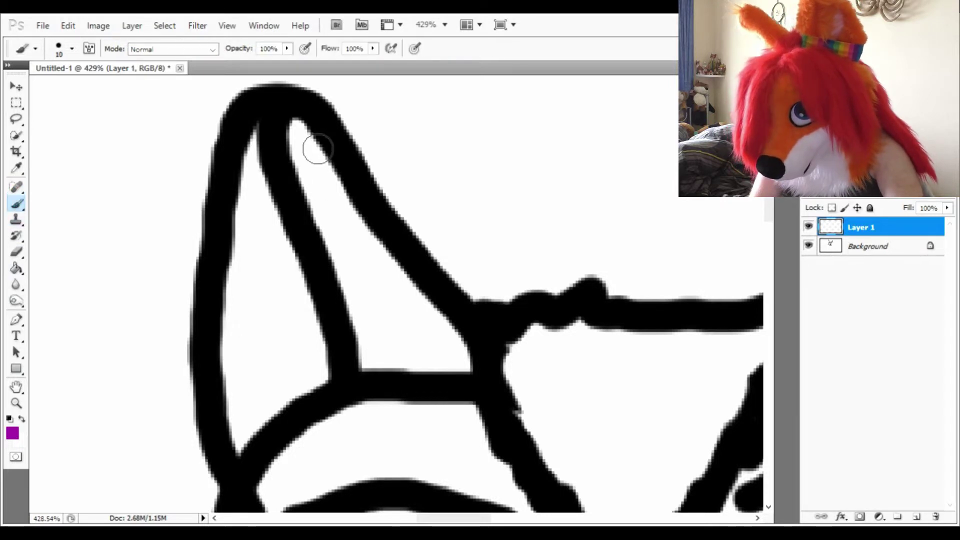
mouse_move(299, 124)
mouse_down()
mouse_move(378, 376)
mouse_move(475, 382)
mouse_move(451, 329)
mouse_move(348, 213)
mouse_move(322, 146)
mouse_up()
mouse_move(390, 286)
mouse_down()
mouse_move(402, 328)
mouse_move(378, 280)
mouse_move(400, 366)
mouse_move(429, 348)
mouse_move(445, 368)
mouse_up()
scroll(419, 330, down, 1)
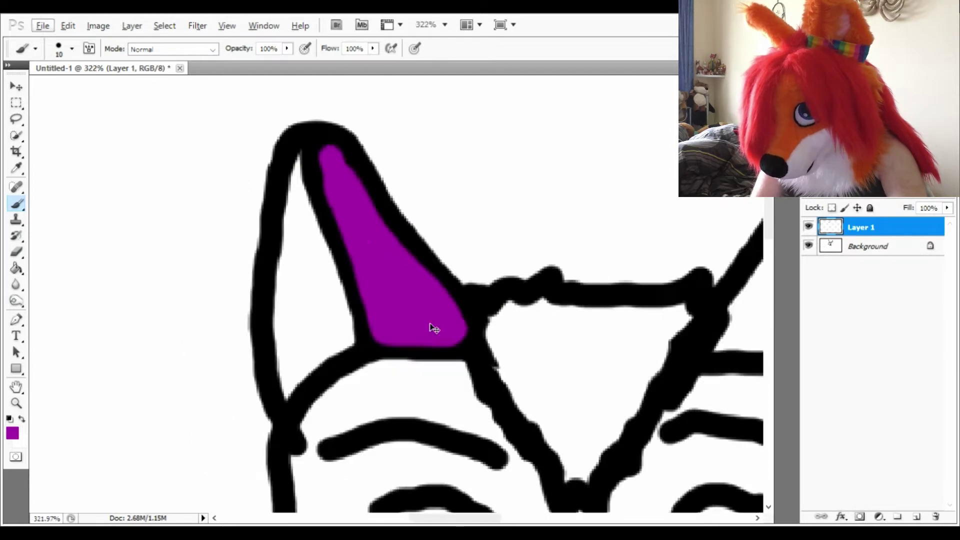
drag(316, 198, 304, 183)
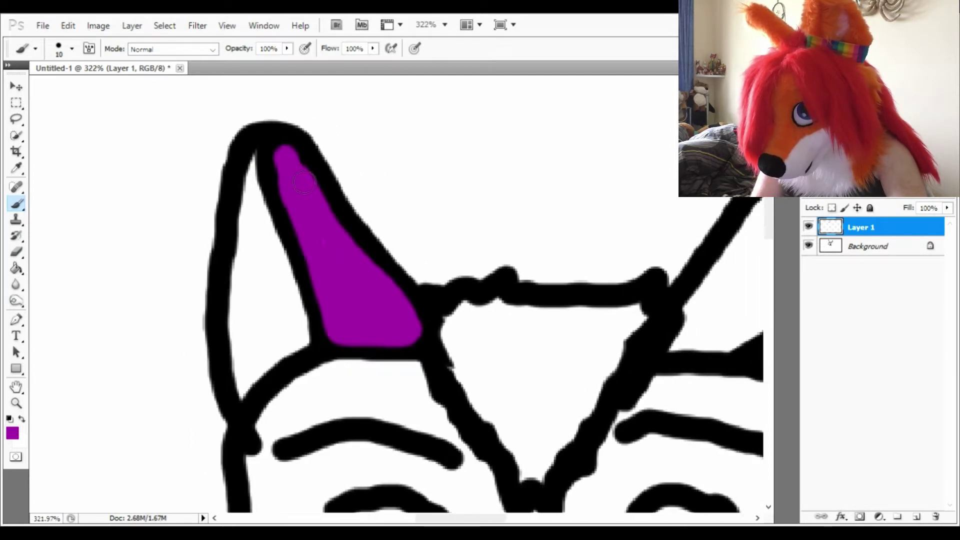
Paint the tip of the right ear's inner area purple, starting with brush size 1 and continuing at size 5.
scroll(300, 178, down, 3)
scroll(483, 212, up, 4)
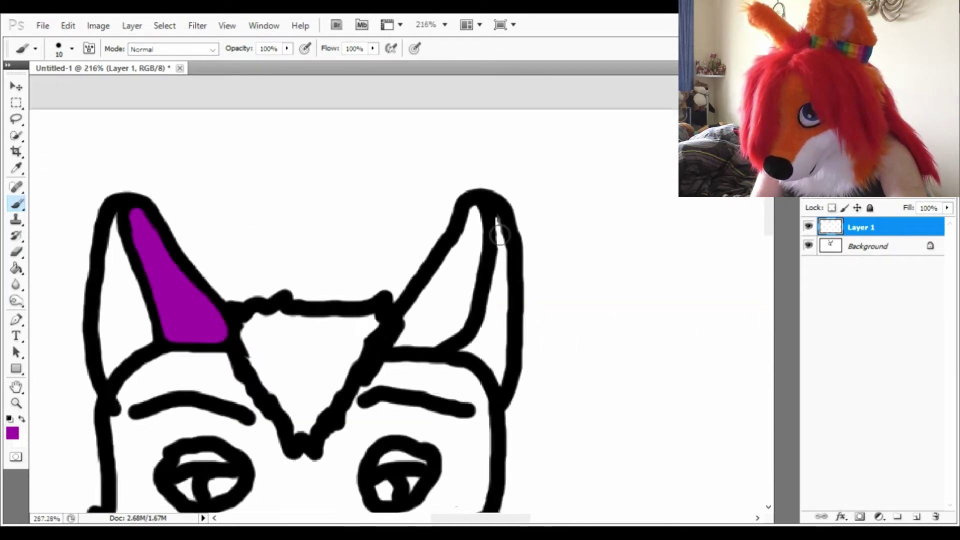
scroll(483, 212, up, 1)
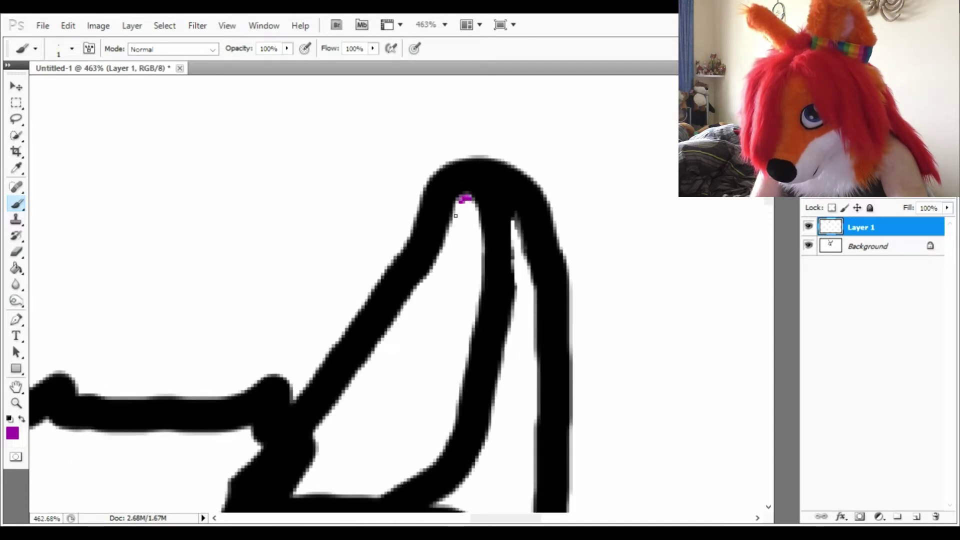
key(bracketright)
key(bracketright)
key(bracketright)
key(bracketright)
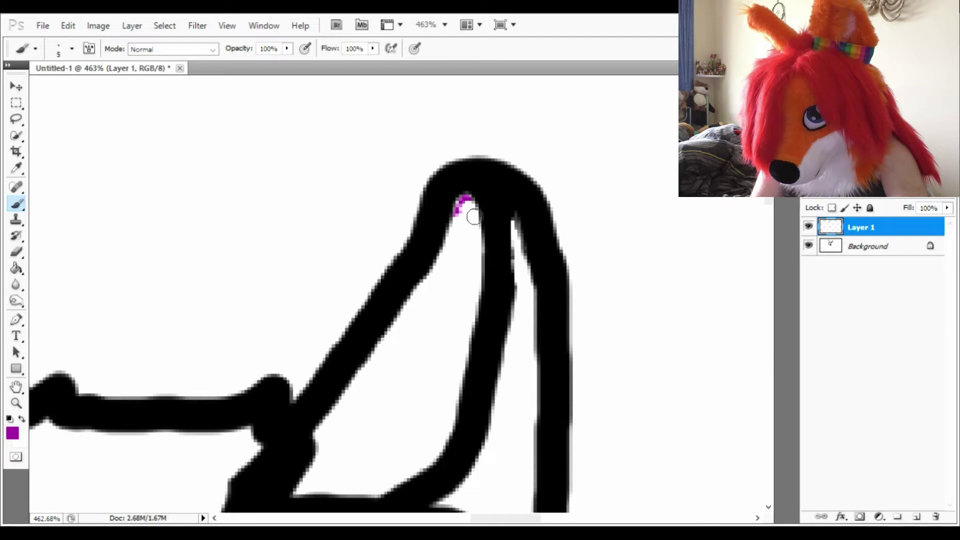
mouse_move(464, 211)
mouse_down()
mouse_move(466, 235)
mouse_move(470, 209)
mouse_move(483, 258)
mouse_move(481, 300)
mouse_move(457, 370)
mouse_move(473, 218)
mouse_move(477, 245)
mouse_move(462, 240)
mouse_move(447, 275)
mouse_up()
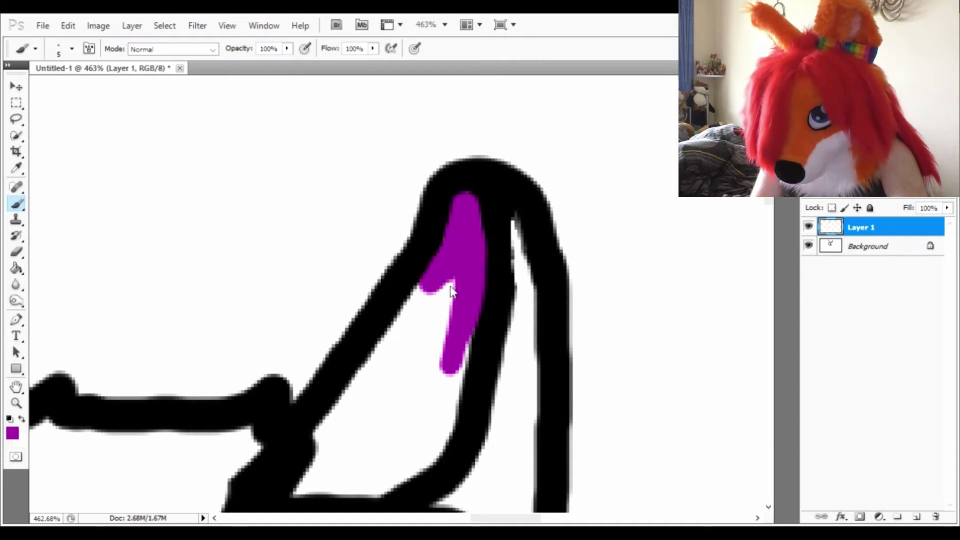
Fill the rest of the right ear's inner area purple down to the head outline, using brush sizes 15 and 5.
key(bracketright)
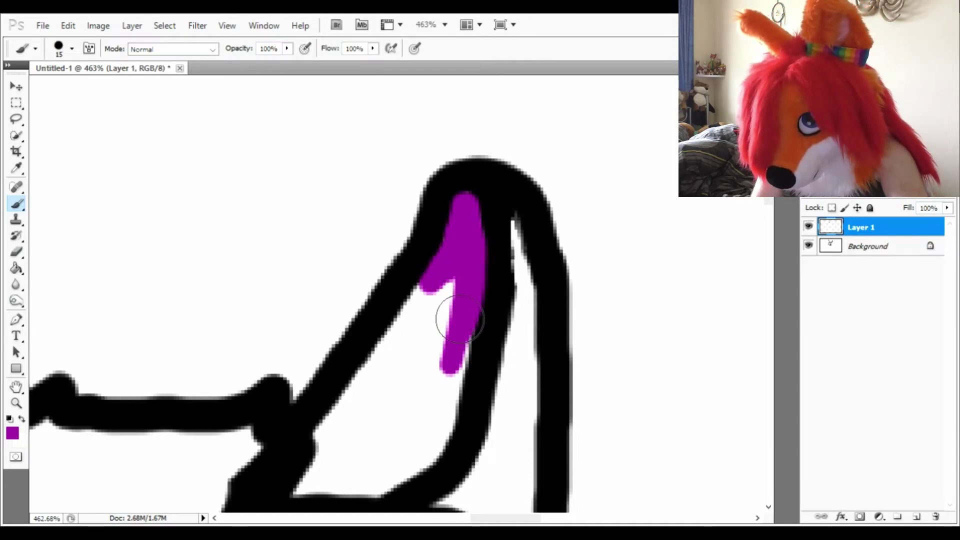
mouse_move(460, 319)
mouse_down()
mouse_move(359, 468)
mouse_move(465, 302)
mouse_move(417, 374)
mouse_move(347, 438)
mouse_move(383, 368)
mouse_up()
scroll(472, 300, down, 3)
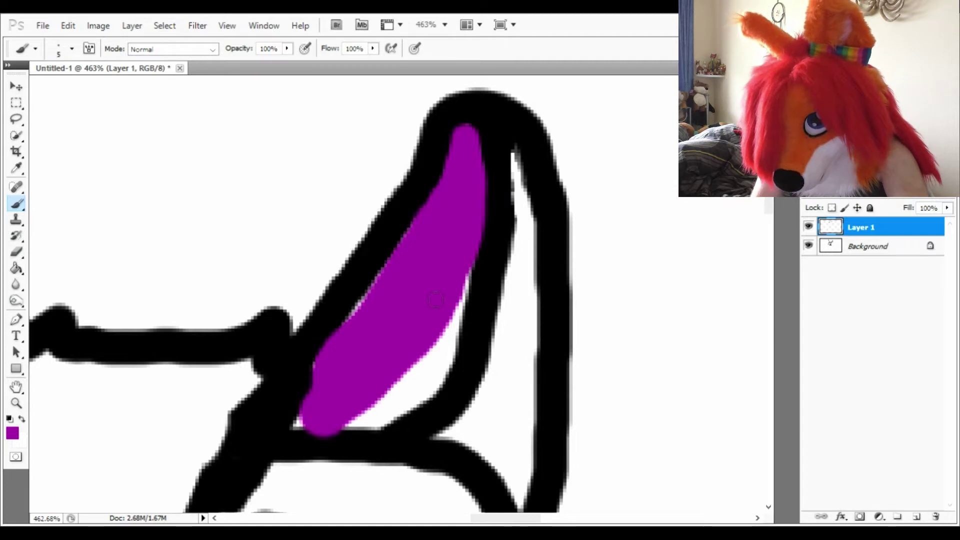
mouse_move(473, 275)
mouse_down()
mouse_move(440, 375)
mouse_move(453, 365)
mouse_move(410, 417)
mouse_move(335, 429)
mouse_move(311, 386)
mouse_move(388, 290)
mouse_up()
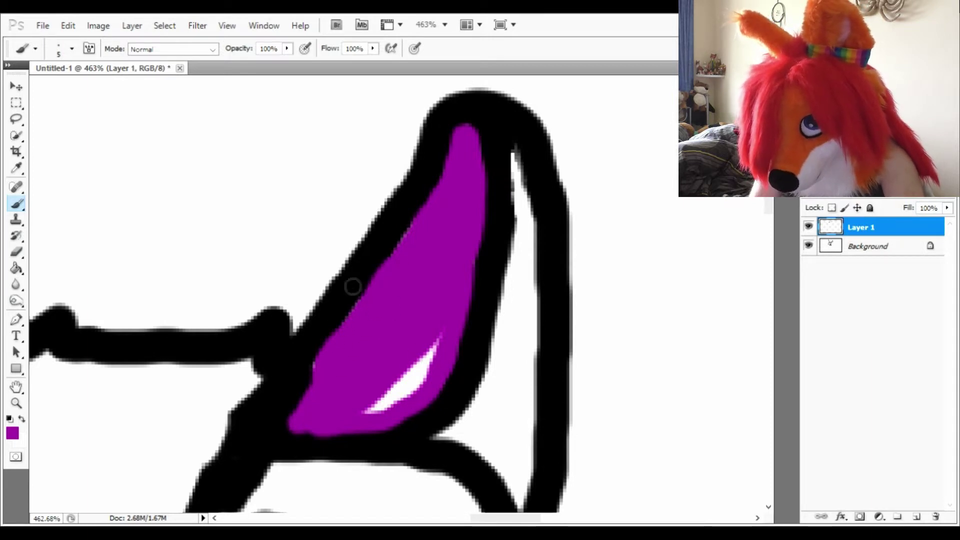
mouse_move(448, 347)
mouse_down()
mouse_move(426, 391)
mouse_move(378, 417)
mouse_up()
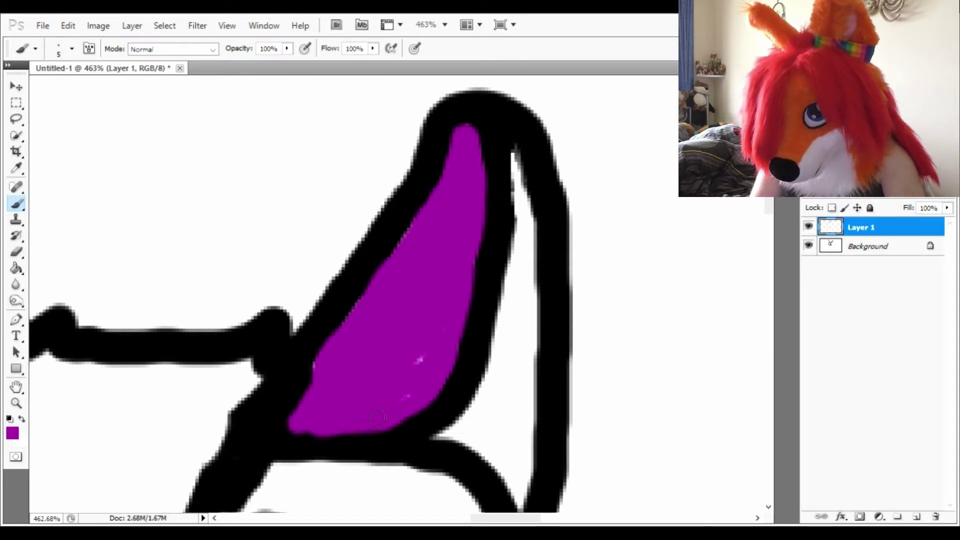
scroll(436, 349, down, 3)
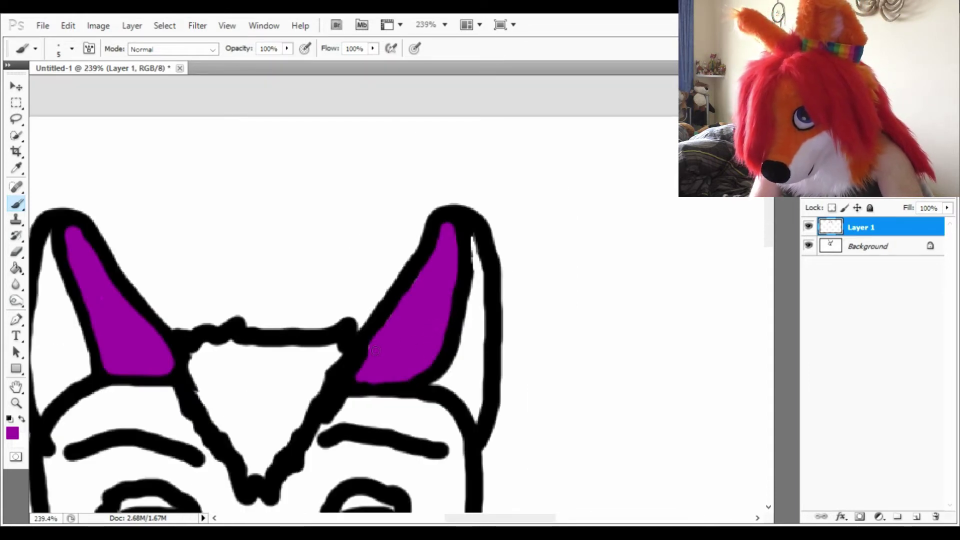
Set the foreground colour to bright green and fill the nose with the Brush at size 5.
scroll(400, 345, left, 3)
scroll(407, 332, down, 10)
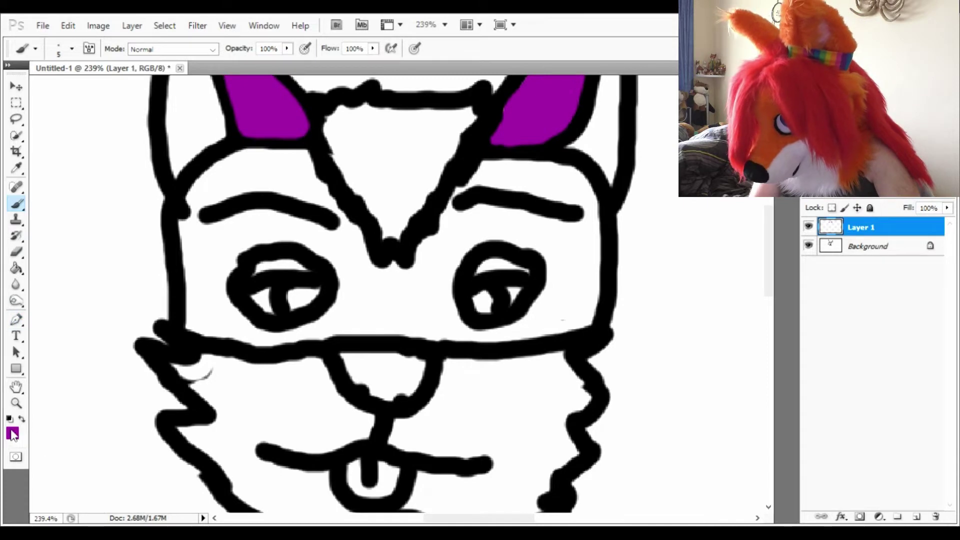
key(i)
key(b)
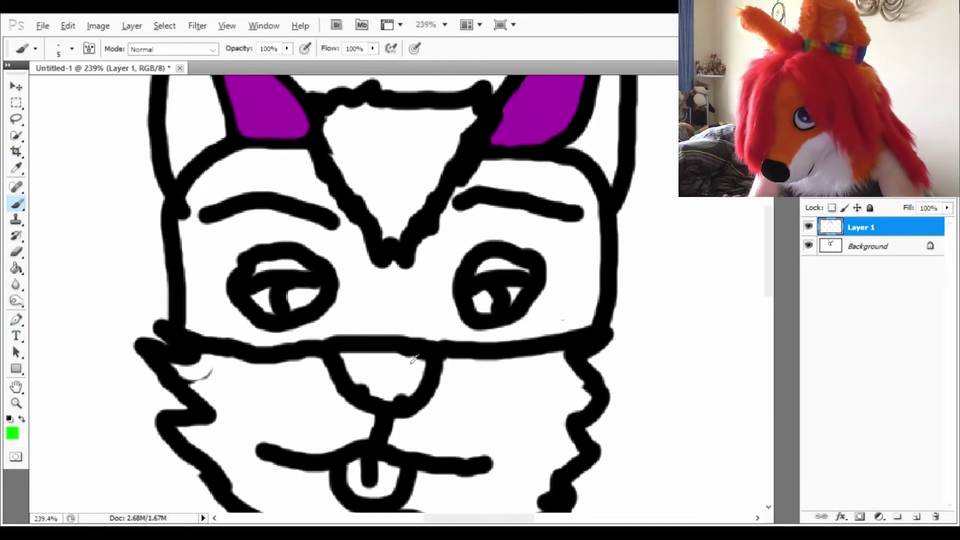
scroll(413, 358, up, 5)
mouse_move(374, 343)
mouse_down()
mouse_move(534, 353)
mouse_move(505, 342)
mouse_move(395, 372)
mouse_move(503, 459)
mouse_move(579, 403)
mouse_move(550, 410)
mouse_move(433, 364)
mouse_move(526, 386)
mouse_up()
alt+click(396, 448)
mouse_move(396, 448)
mouse_down()
mouse_move(476, 460)
mouse_move(450, 430)
mouse_up()
Paint the white area inward of the pupil line in each eye with the nose's green.
scroll(373, 380, down, 3)
alt+click(372, 380)
scroll(373, 381, up, 2)
mouse_move(347, 307)
mouse_down()
mouse_move(370, 315)
mouse_move(225, 338)
mouse_up()
drag(608, 308, 628, 340)
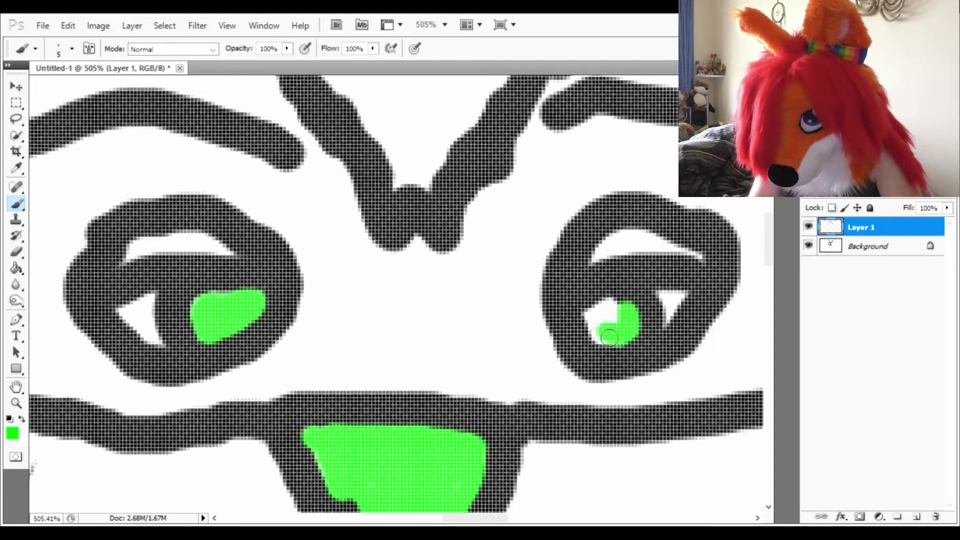
Sample black from the outlines and paint over part of the green in both eyes to narrow the irises.
alt+click(650, 306)
drag(622, 303, 620, 343)
mouse_move(245, 292)
mouse_down()
mouse_move(235, 327)
mouse_move(261, 295)
mouse_up()
scroll(260, 295, down, 8)
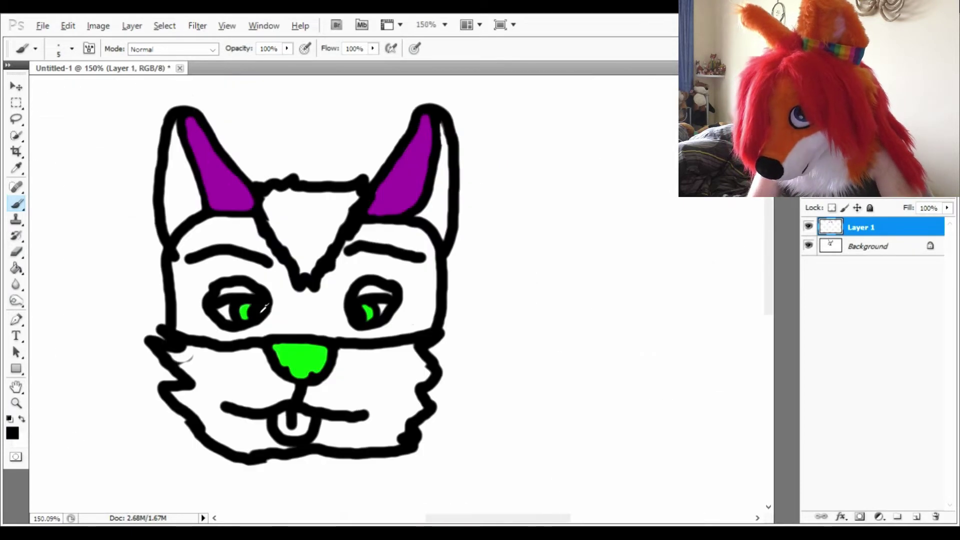
Sample the purple from the inner ear and fill the tongue with it.
alt+click(313, 177)
scroll(320, 385, up, 6)
mouse_move(328, 356)
mouse_down()
mouse_move(293, 413)
mouse_move(265, 360)
mouse_move(350, 406)
mouse_up()
scroll(379, 385, down, 5)
scroll(378, 385, up, 2)
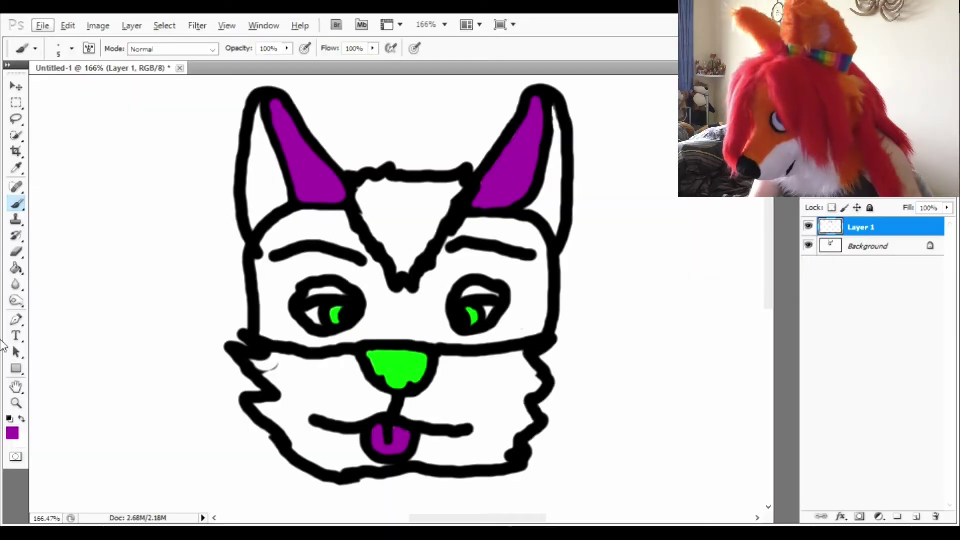
Set the foreground colour to red and paint a first small patch on the forehead above the left eyebrow.
key(i)
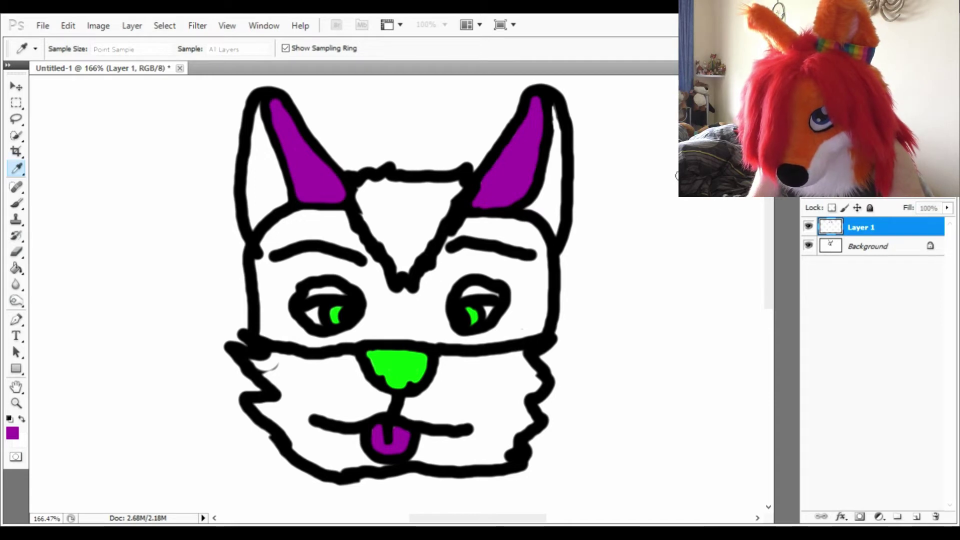
click(810, 85)
key(b)
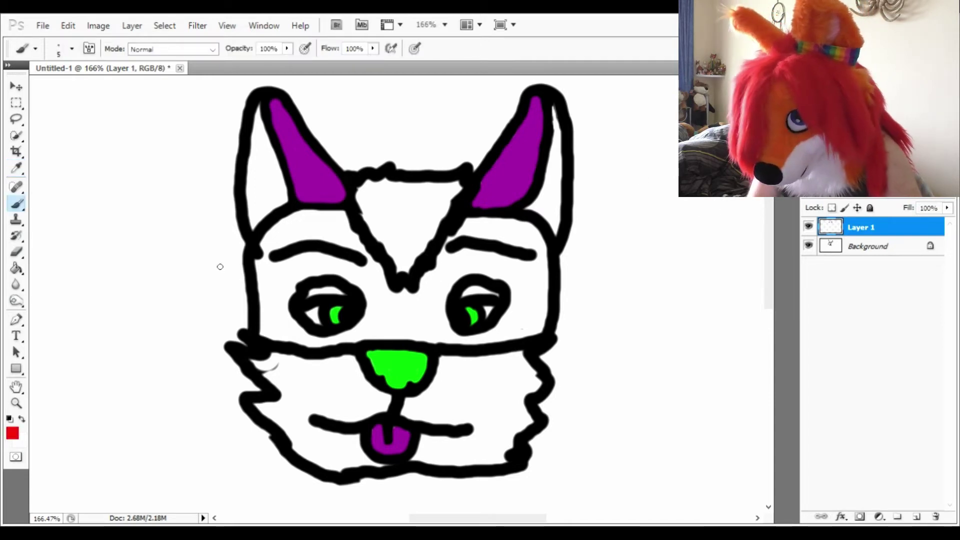
scroll(325, 206, up, 1)
scroll(335, 288, up, 3)
mouse_move(330, 281)
mouse_down()
mouse_move(350, 282)
mouse_move(320, 275)
mouse_up()
scroll(326, 284, down, 3)
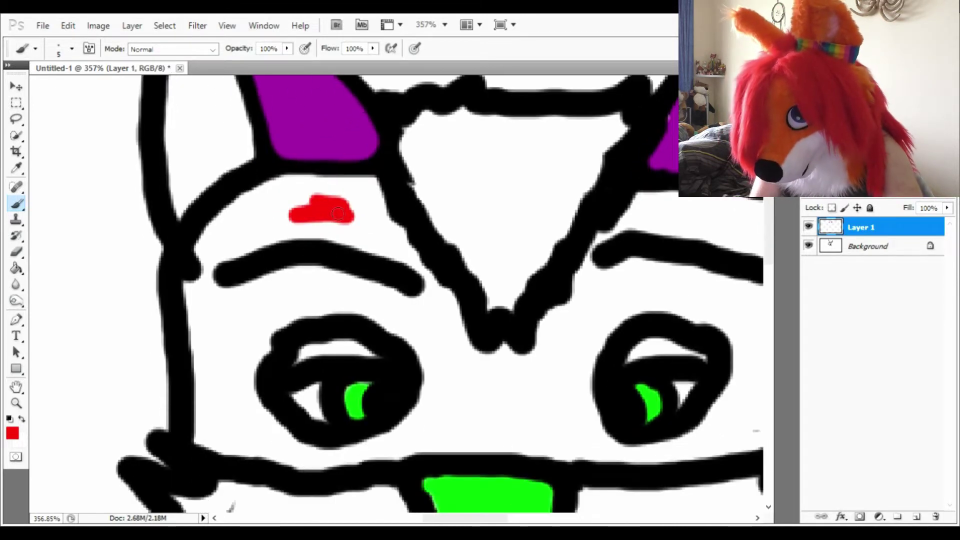
mouse_move(322, 211)
mouse_down()
mouse_move(272, 216)
mouse_move(300, 220)
mouse_move(270, 213)
mouse_up()
key(bracketright)
key(bracketright)
key(bracketright)
key(bracketright)
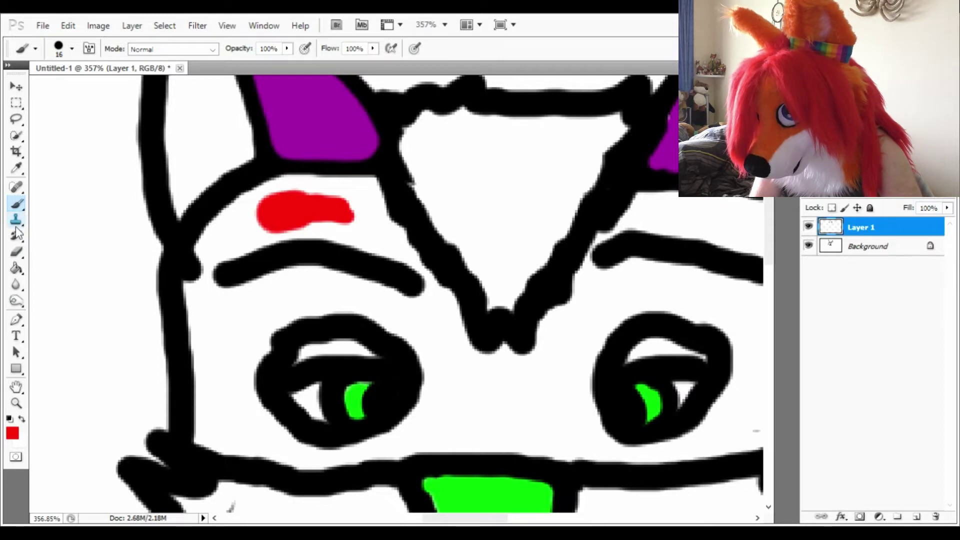
click(16, 220)
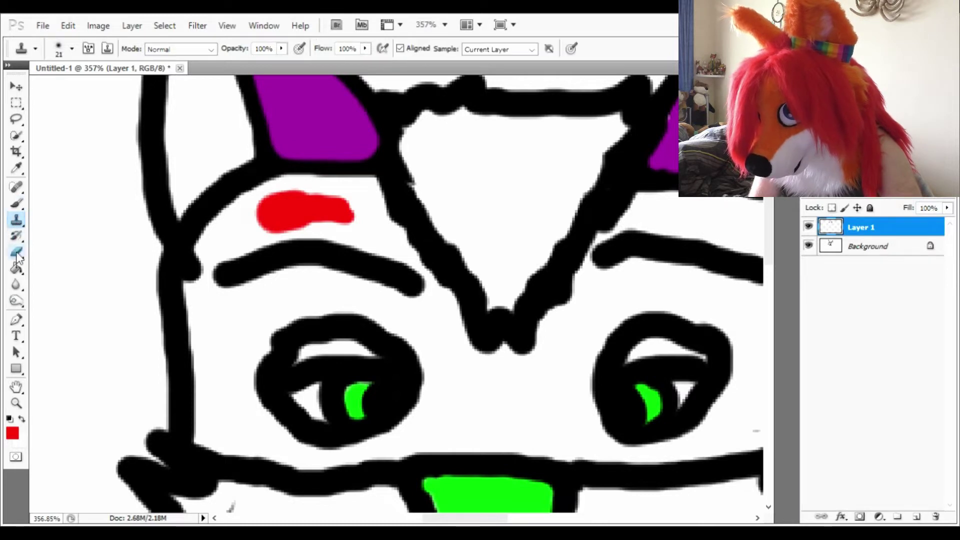
click(16, 204)
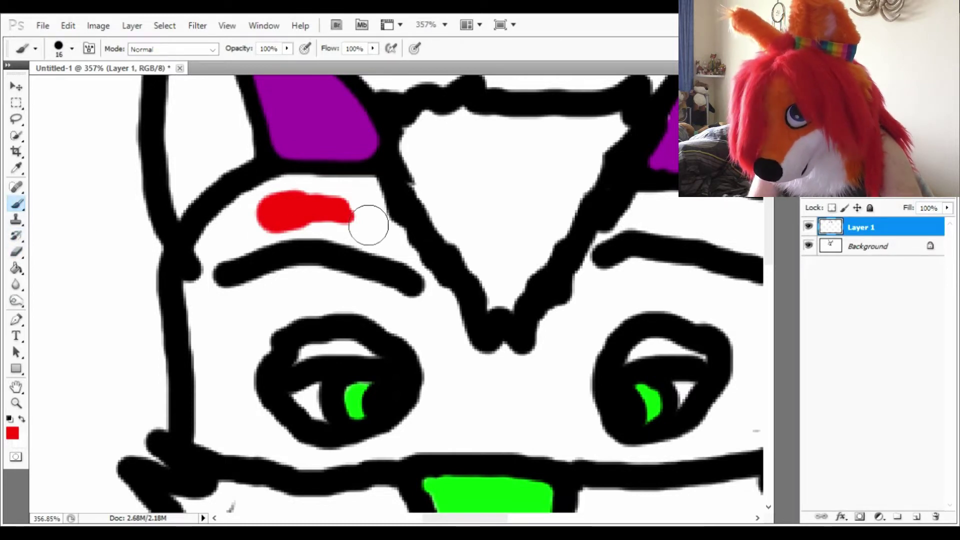
drag(331, 206, 353, 202)
key(ctrl+z)
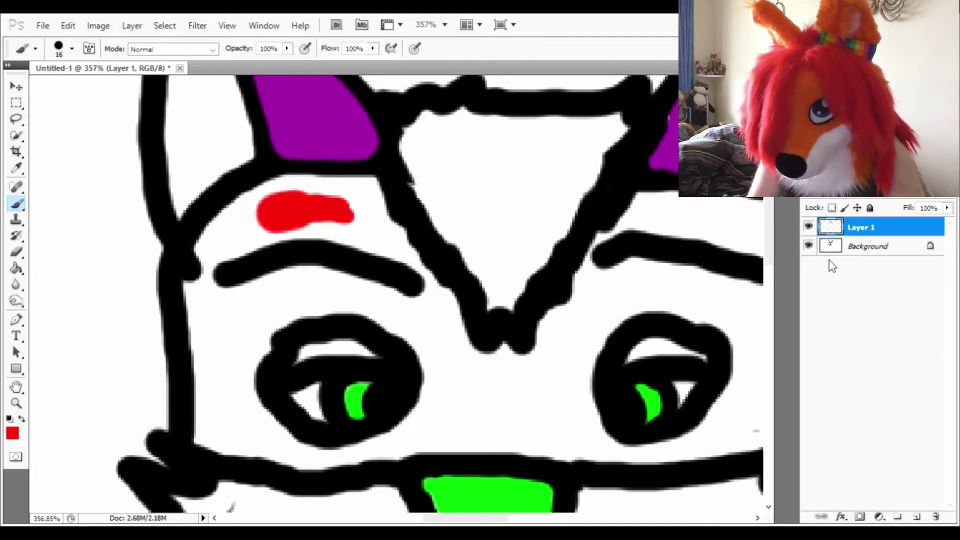
key(ctrl+alt+z)
key(ctrl+alt+z)
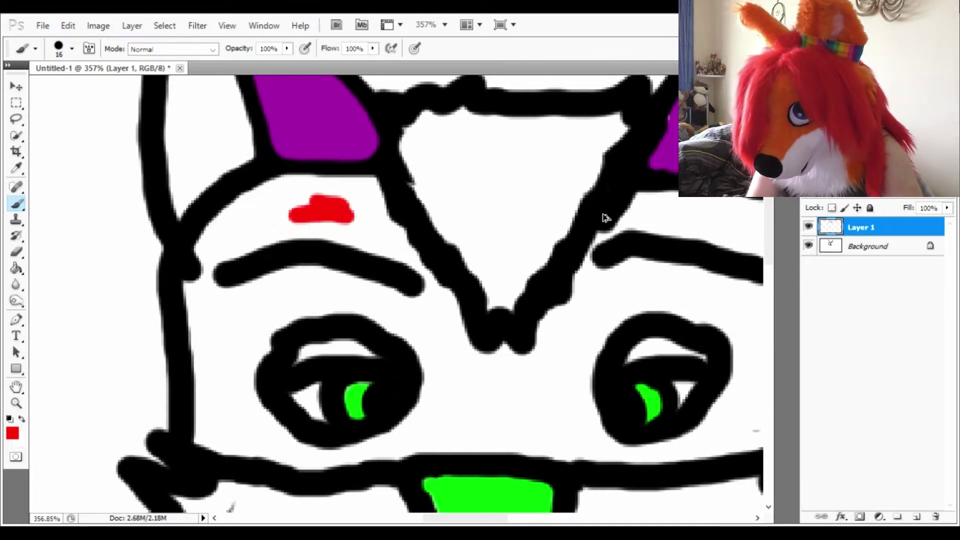
Switch to the Background layer and fill the face area around the eyes with red using the Paint Bucket.
click(852, 249)
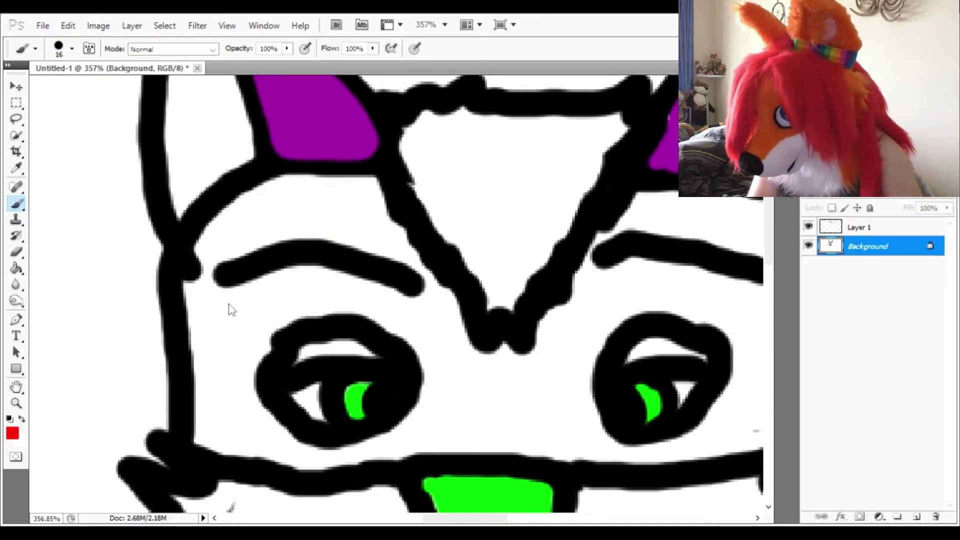
click(16, 269)
click(311, 214)
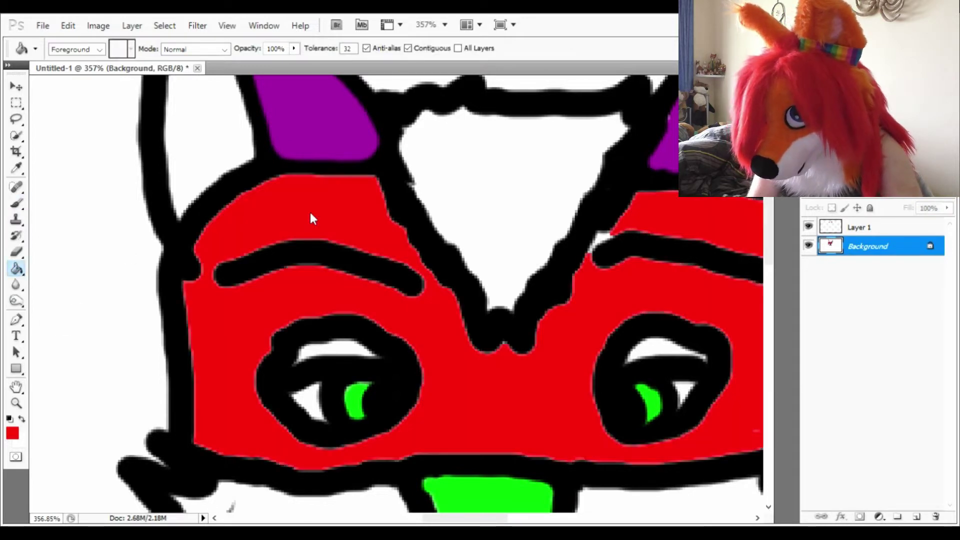
Paint the leftover white gap between the hair tuft and the right eyebrow red with a 1 px brush.
scroll(343, 251, right, 2)
scroll(343, 251, down, 3)
scroll(347, 249, down, 2)
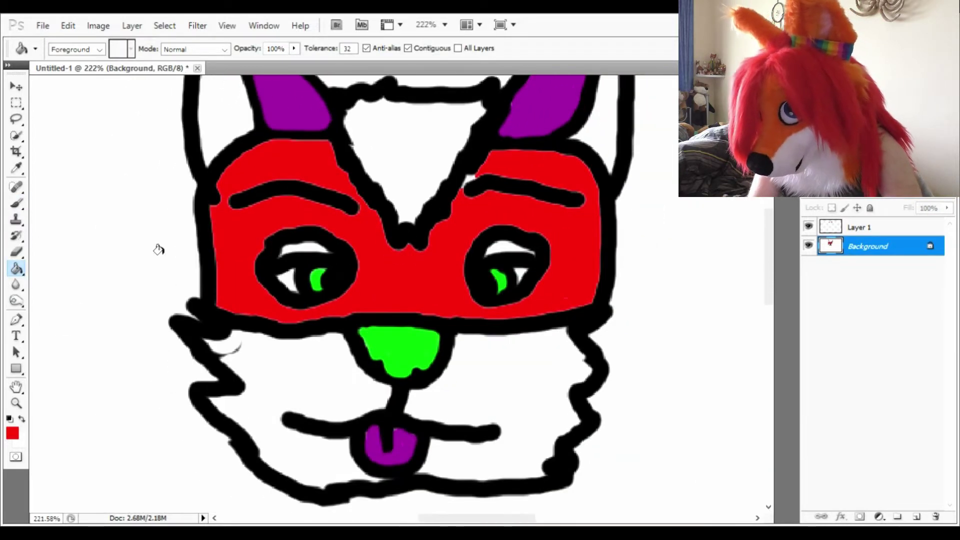
click(16, 203)
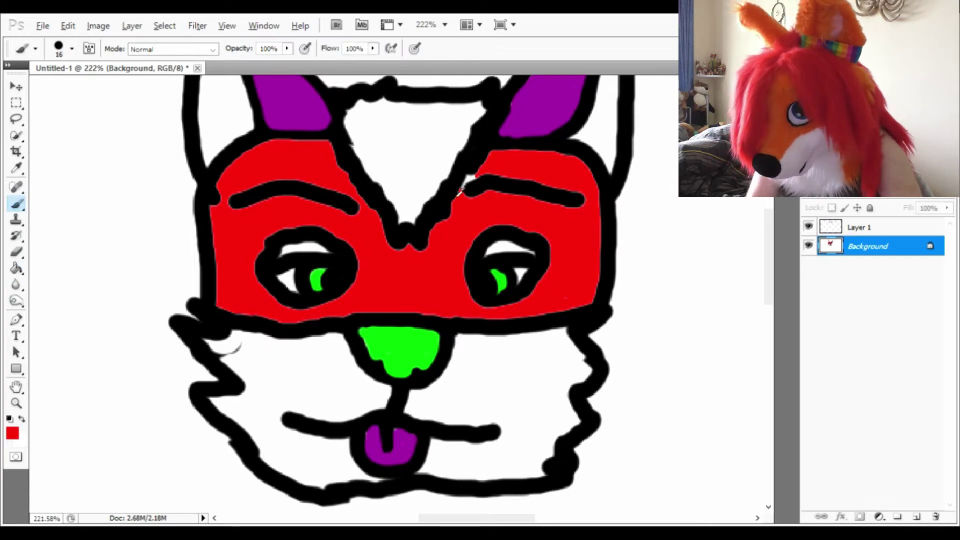
scroll(461, 192, up, 4)
key(alt)
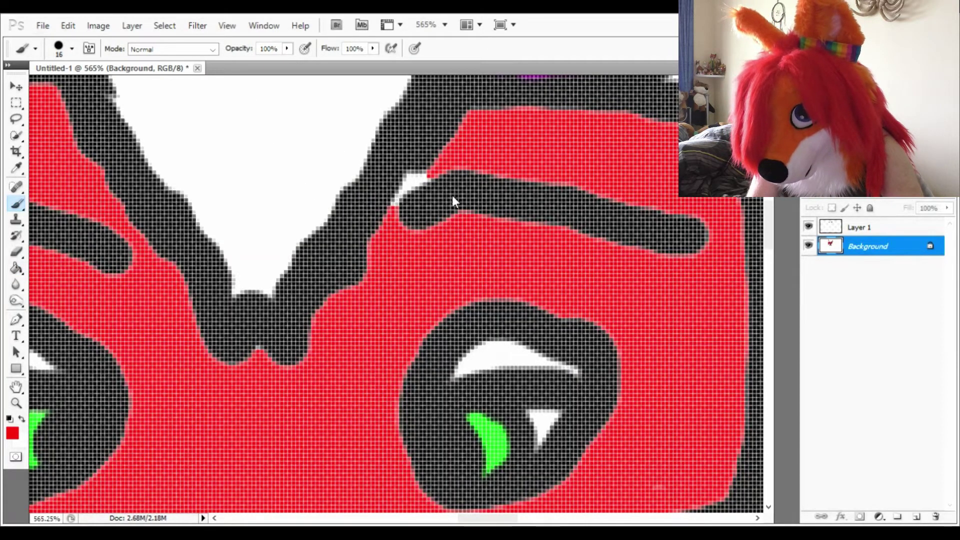
key(bracketleft)
key(bracketleft)
key(bracketleft)
key(bracketleft)
key(bracketleft)
key(bracketleft)
key(bracketleft)
key(bracketleft)
key(bracketleft)
key(bracketleft)
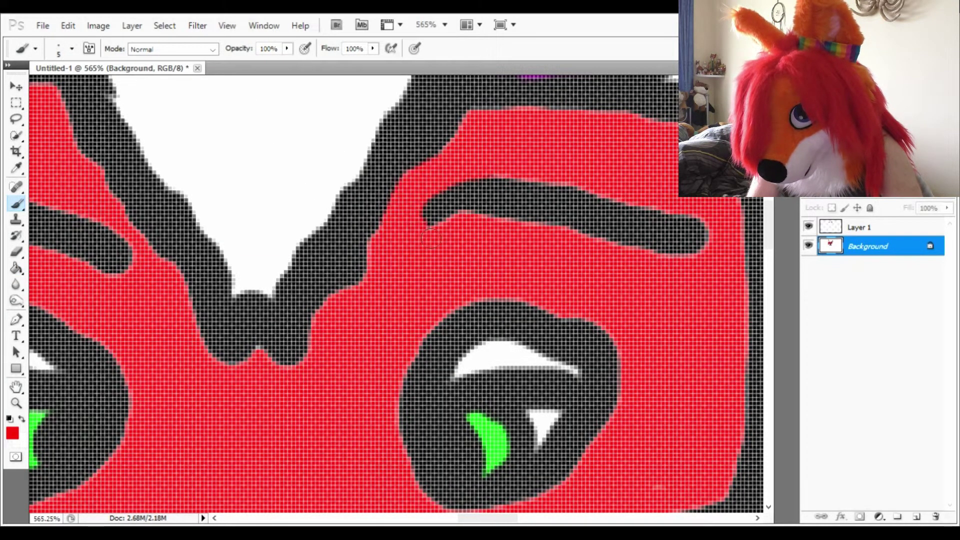
drag(420, 174, 390, 200)
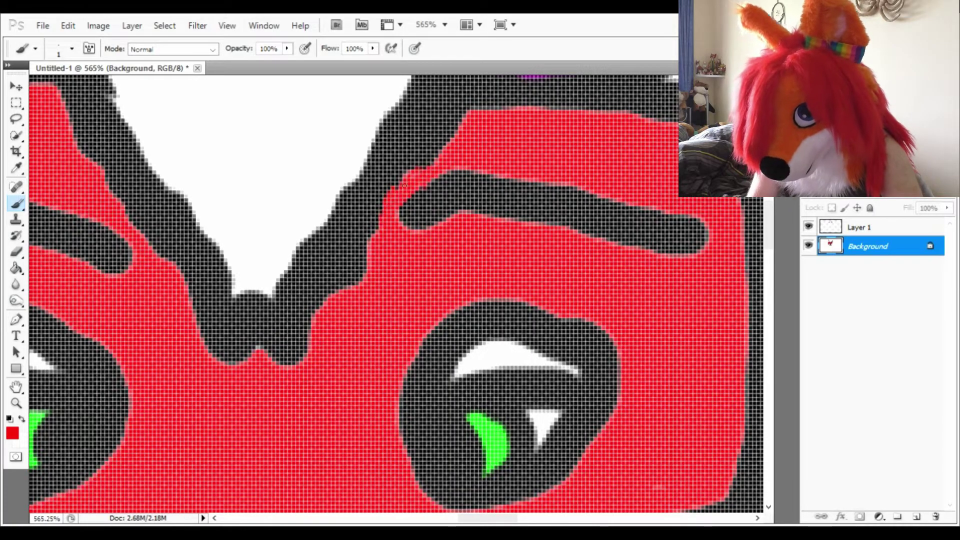
scroll(405, 185, down, 4)
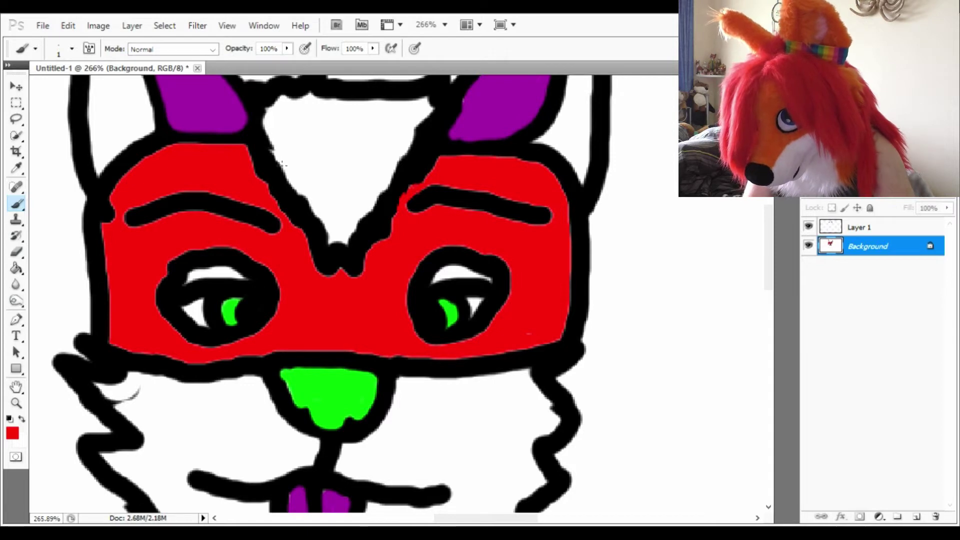
click(17, 252)
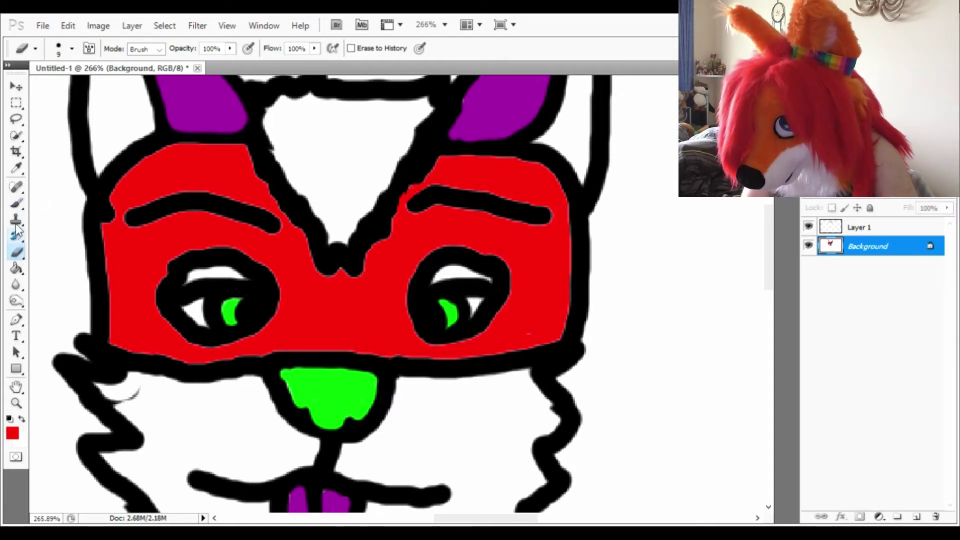
click(17, 269)
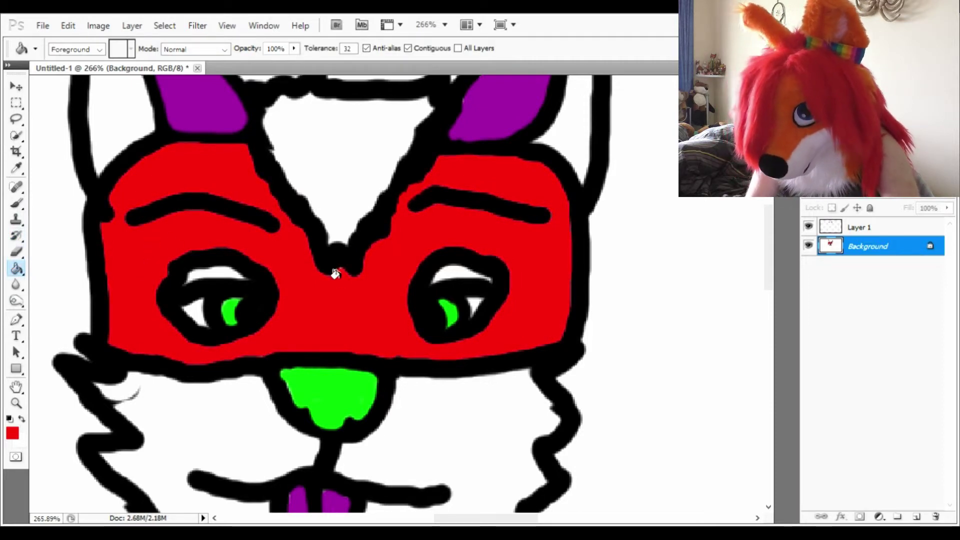
scroll(351, 290, left, 2)
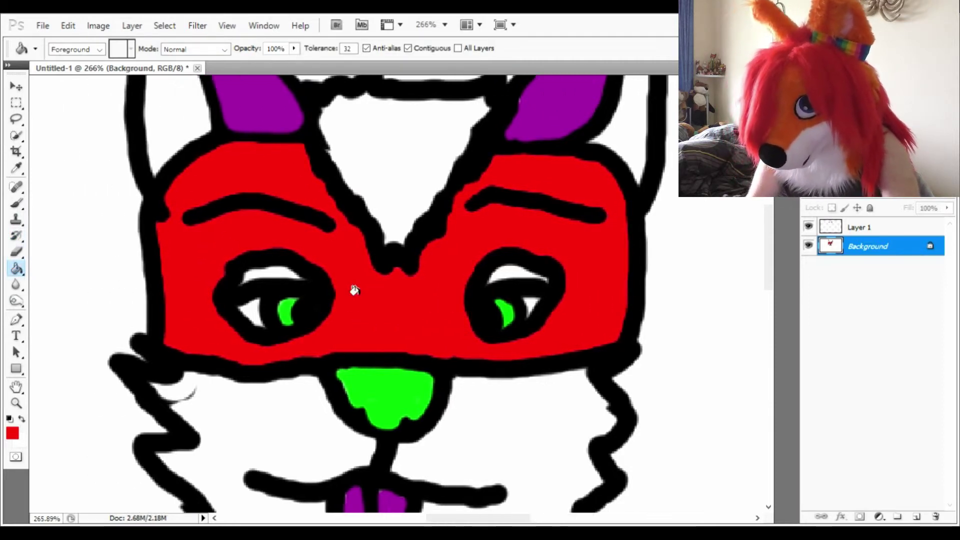
scroll(240, 292, up, 4)
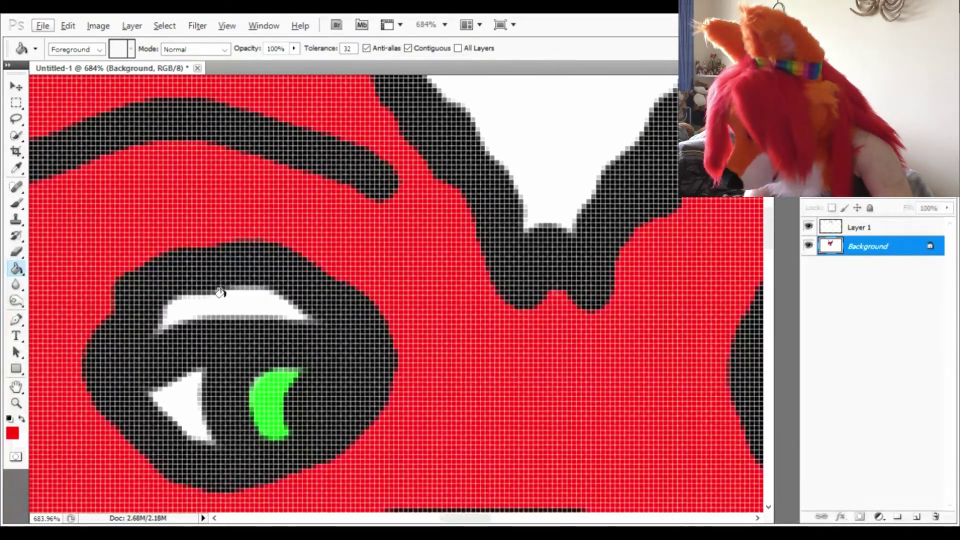
click(260, 301)
key(ctrl+z)
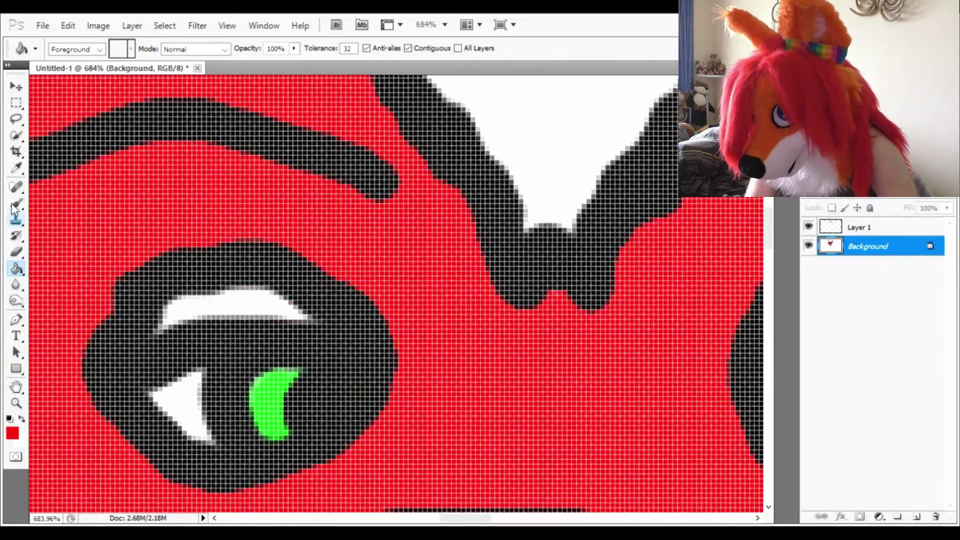
Paint the white upper eyelid of the left eye red with a 5 px brush.
click(16, 204)
key(bracketright)
key(bracketright)
key(bracketright)
key(bracketright)
key(bracketright)
key(bracketright)
key(bracketright)
key(bracketright)
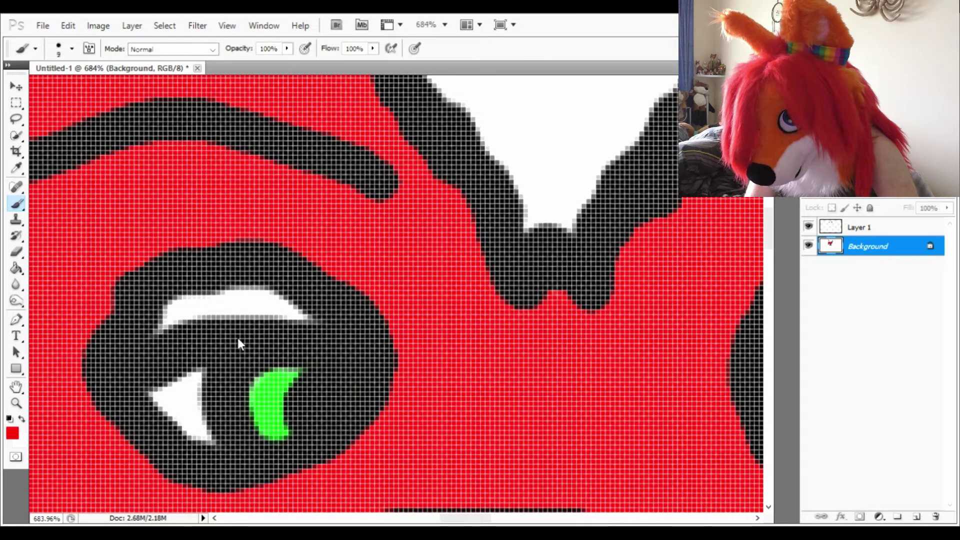
key(bracketleft)
key(bracketleft)
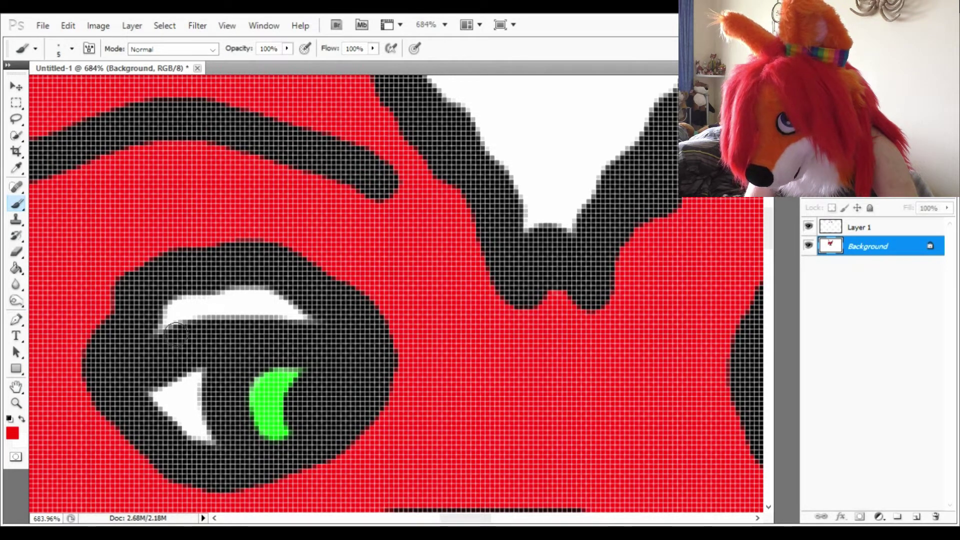
mouse_move(175, 334)
mouse_down()
mouse_move(188, 313)
mouse_move(243, 301)
mouse_move(322, 320)
mouse_move(205, 320)
mouse_up()
Paint the white upper eyelid of the right eye in the same red.
scroll(377, 317, right, 3)
scroll(380, 320, down, 2)
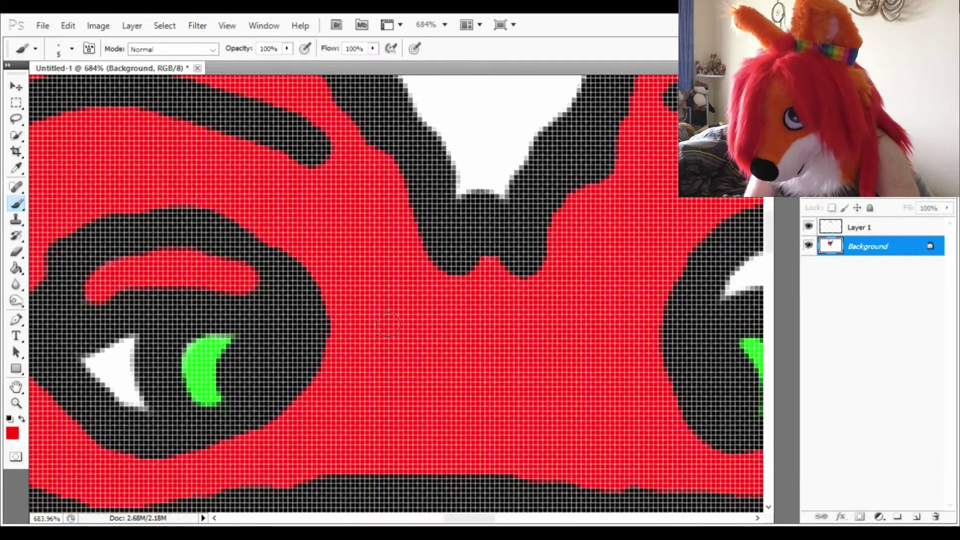
scroll(389, 325, right, 6)
mouse_move(545, 310)
mouse_down()
mouse_move(536, 298)
mouse_move(613, 282)
mouse_move(685, 295)
mouse_move(556, 260)
mouse_move(530, 272)
mouse_up()
Reset the foreground colour to black and touch up the upper outline of the right eye.
key(d)
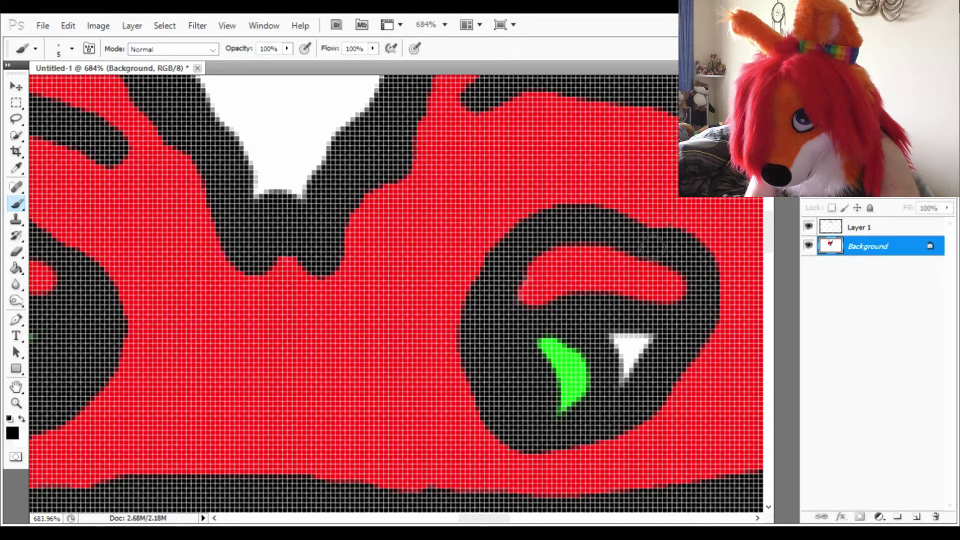
mouse_move(668, 252)
mouse_down()
mouse_move(665, 231)
mouse_move(651, 224)
mouse_move(603, 231)
mouse_up()
scroll(629, 306, down, 2)
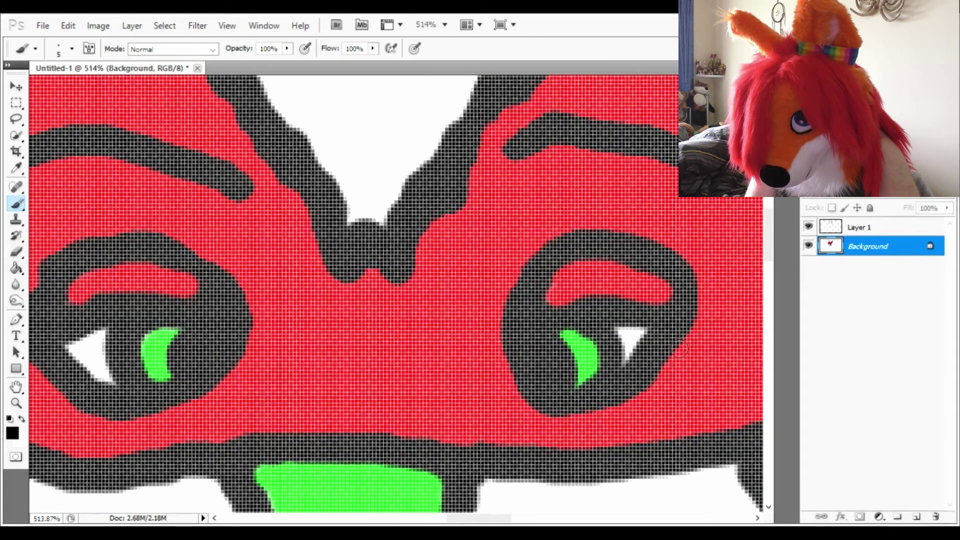
Paint the white hair tuft between the ears solid black, enlarging the brush to 33 px.
scroll(453, 328, down, 5)
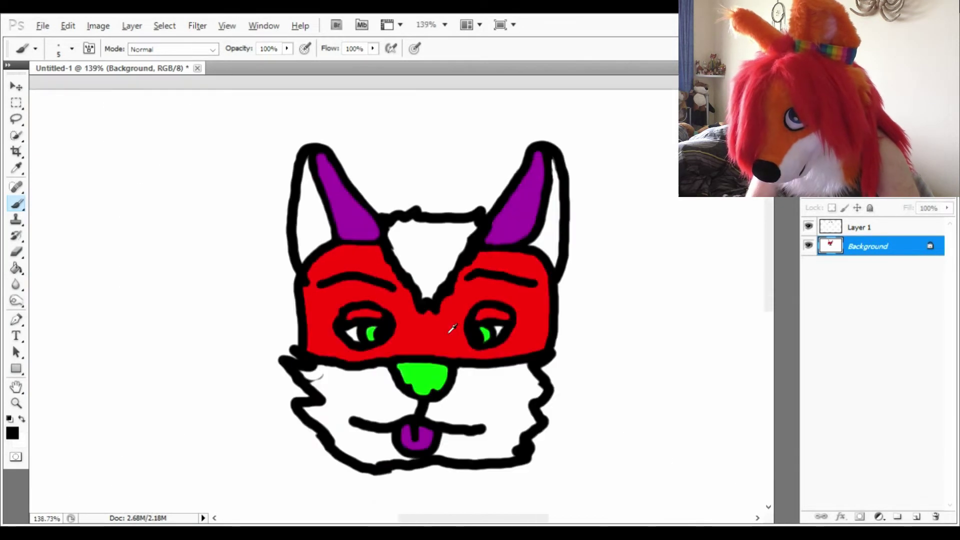
scroll(460, 345, up, 2)
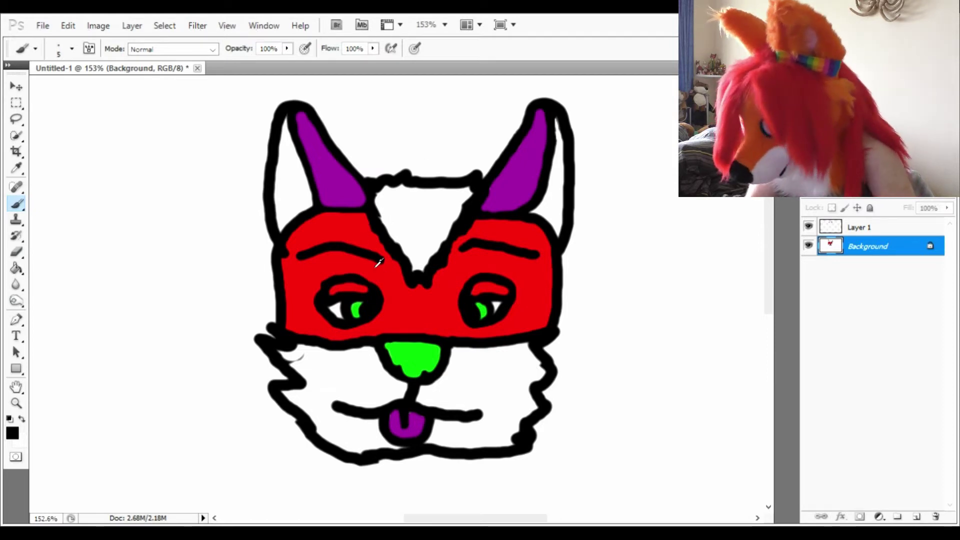
scroll(379, 263, up, 5)
mouse_move(423, 117)
mouse_down()
mouse_move(443, 123)
mouse_move(459, 191)
mouse_move(454, 242)
mouse_move(518, 336)
mouse_move(529, 279)
mouse_move(600, 214)
mouse_move(638, 155)
mouse_move(521, 186)
mouse_move(519, 240)
mouse_move(501, 235)
mouse_up()
key(bracketright)
key(bracketright)
key(bracketright)
key(bracketright)
key(bracketright)
key(bracketright)
key(bracketright)
Erase the stray thin line on the left cheek below the red face area.
scroll(497, 233, down, 5)
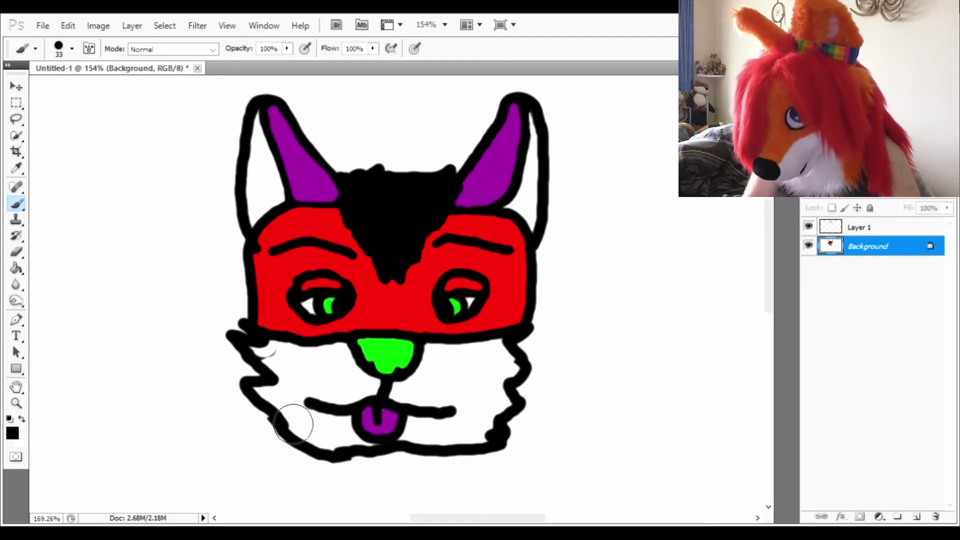
scroll(293, 425, up, 4)
click(15, 254)
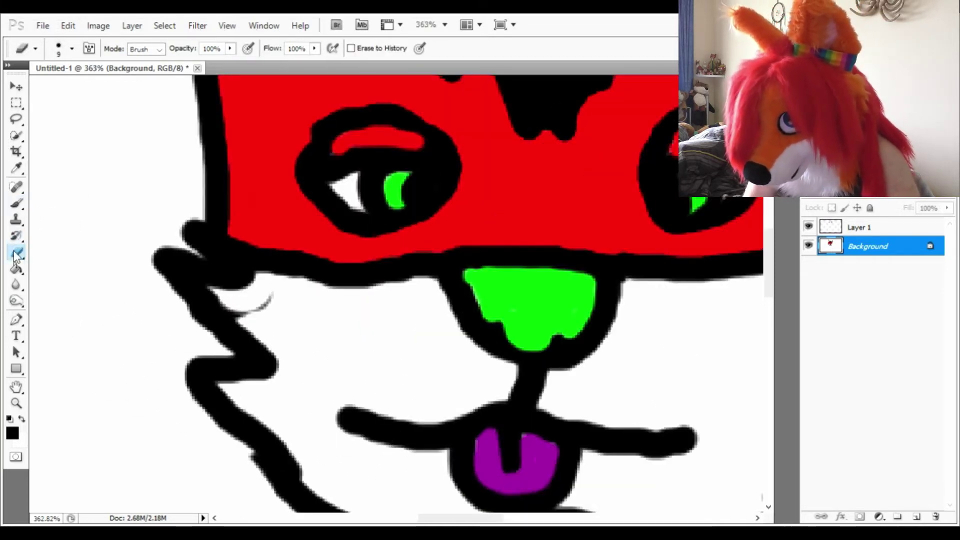
mouse_move(280, 320)
mouse_down()
mouse_move(250, 316)
mouse_move(282, 339)
mouse_up()
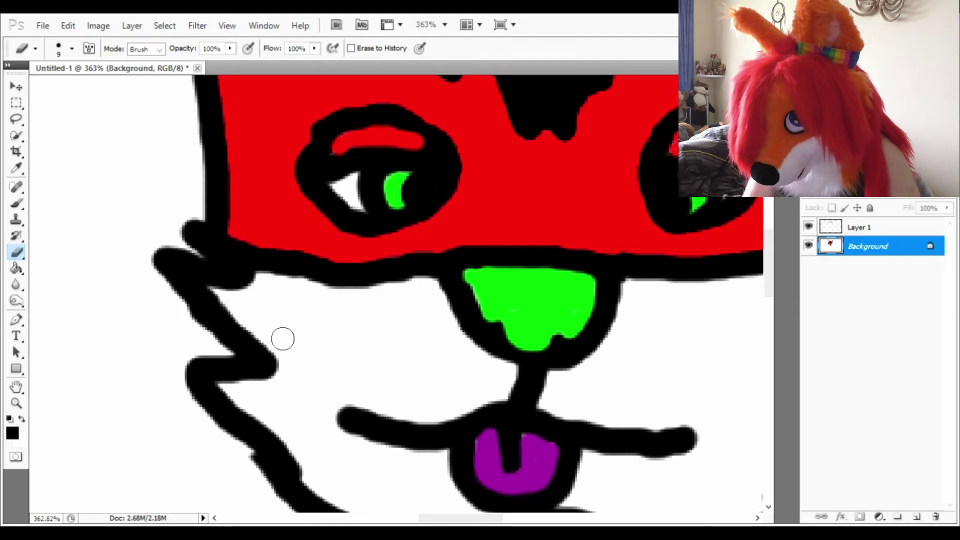
Erase the lower-left section of the jaw outline between the cheek fur and the chin.
scroll(373, 326, down, 1)
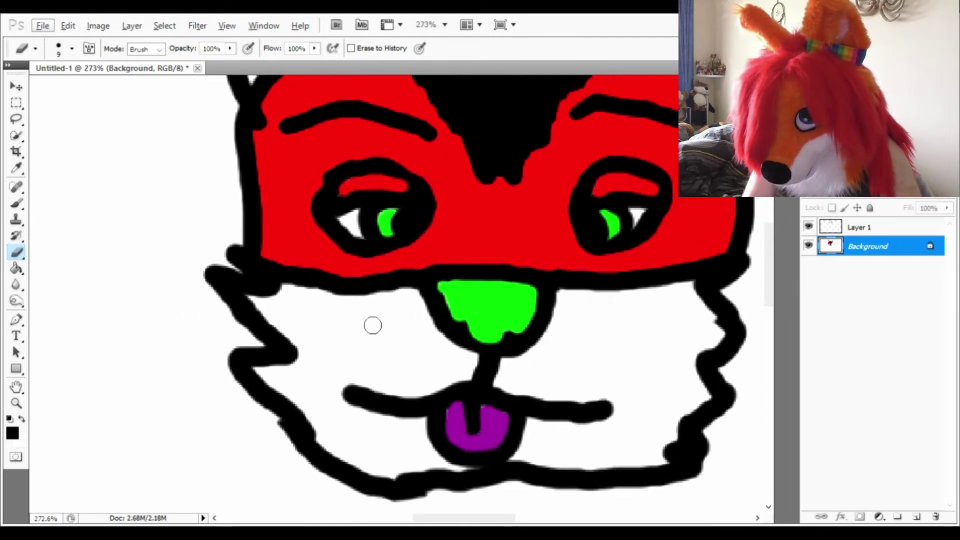
scroll(373, 325, down, 2)
key(alt)
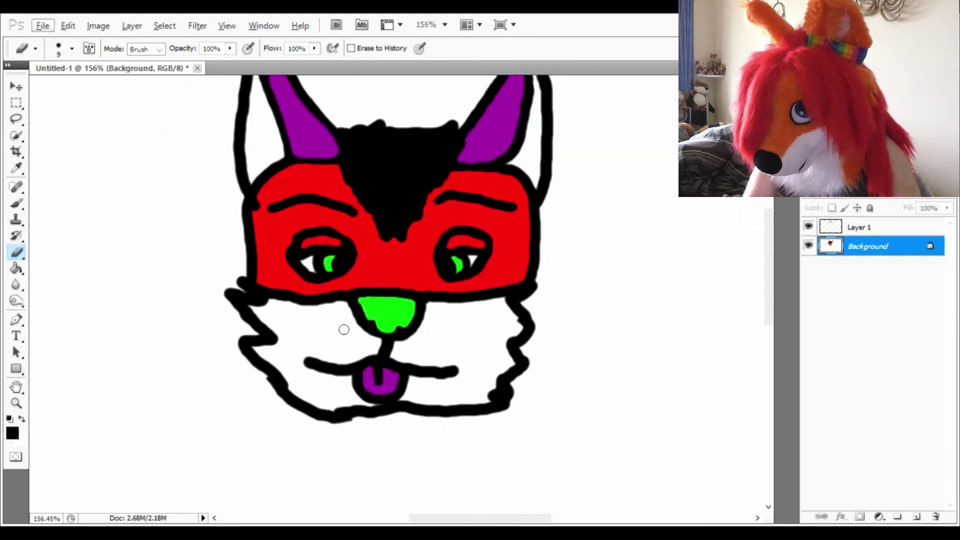
scroll(339, 440, up, 2)
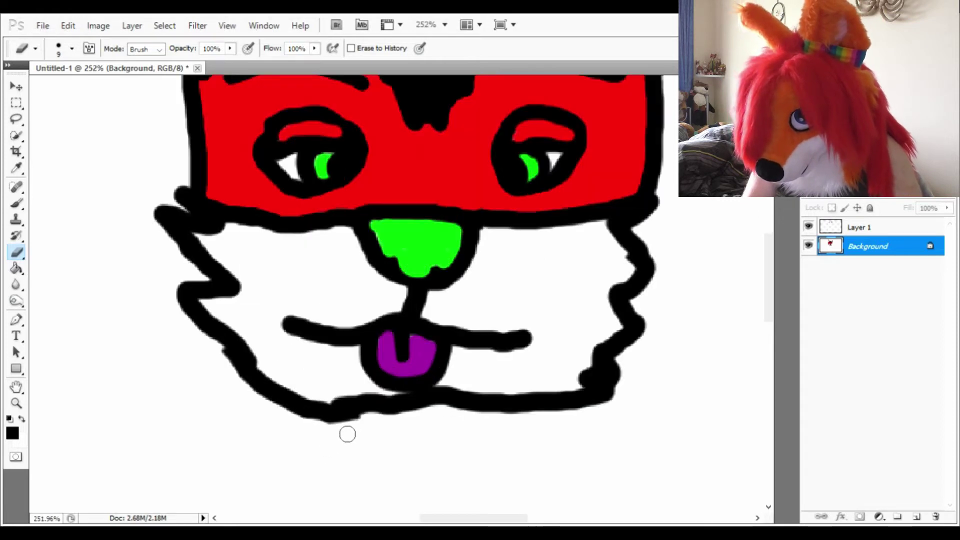
mouse_move(347, 433)
mouse_down()
mouse_move(306, 399)
mouse_move(302, 431)
mouse_move(329, 439)
mouse_move(341, 427)
mouse_move(298, 371)
mouse_move(286, 391)
mouse_up()
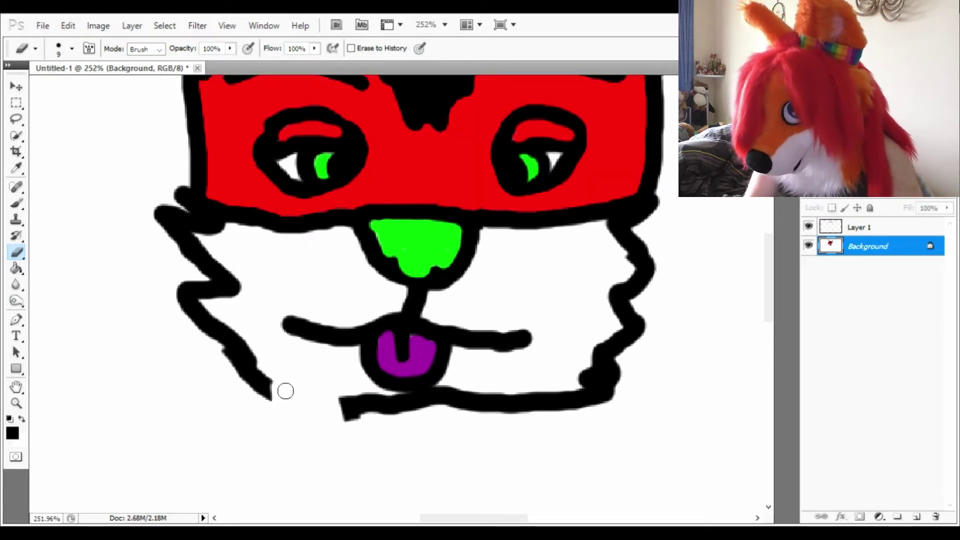
Redraw the erased lower-left jaw outline in black with a 10 px brush and switch back to the Eraser.
click(11, 205)
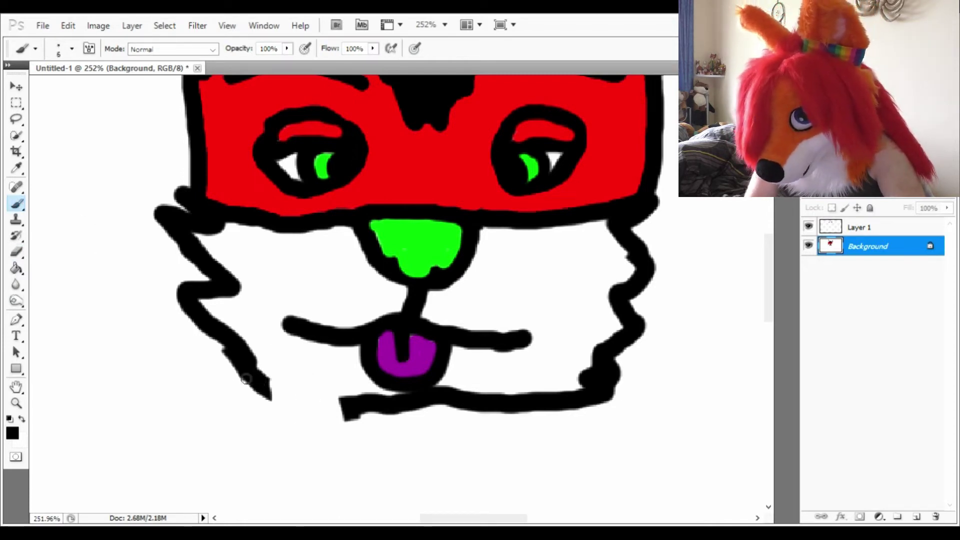
key(bracketright)
key(bracketright)
key(bracketright)
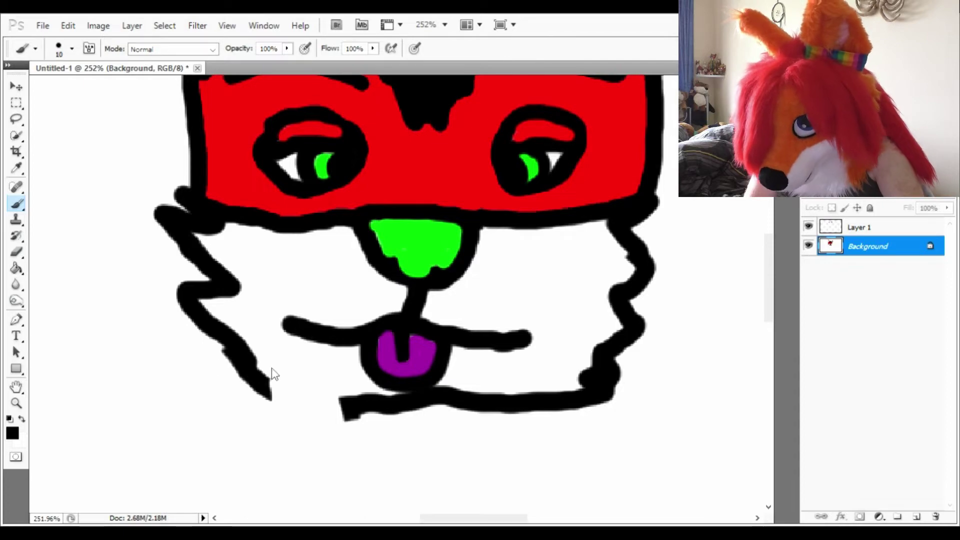
key(e)
scroll(398, 429, down, 3)
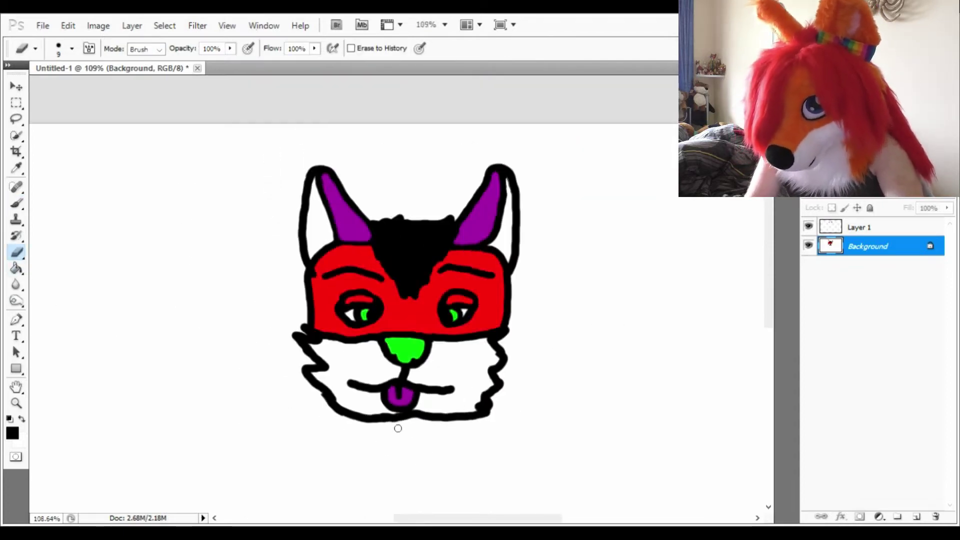
Draw a black strawberry outline with a leafy top beside the head's left side and paint its body red.
key(b)
scroll(385, 351, up, 2)
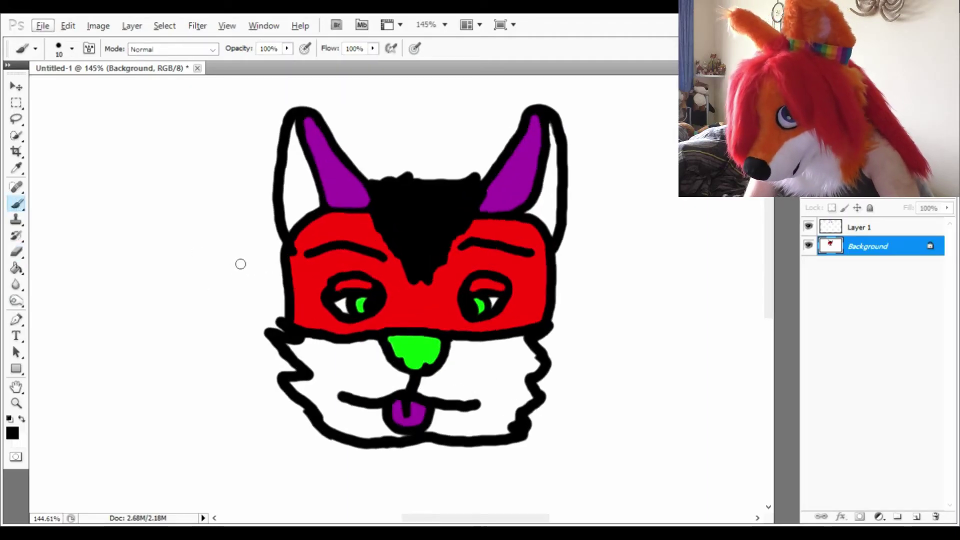
mouse_move(133, 249)
mouse_down()
mouse_move(140, 268)
mouse_move(223, 253)
mouse_move(136, 230)
mouse_move(219, 215)
mouse_move(187, 405)
mouse_move(279, 248)
mouse_move(258, 400)
mouse_move(225, 392)
mouse_up()
scroll(150, 230, up, 3)
key(ctrl+z)
key(bracketright)
key(bracketright)
mouse_move(170, 242)
mouse_down()
mouse_move(223, 343)
mouse_move(216, 430)
mouse_move(307, 357)
mouse_move(232, 360)
mouse_move(253, 317)
mouse_up()
Paint the strawberry's leafy top in the green sampled from the fox's nose.
alt+click(748, 485)
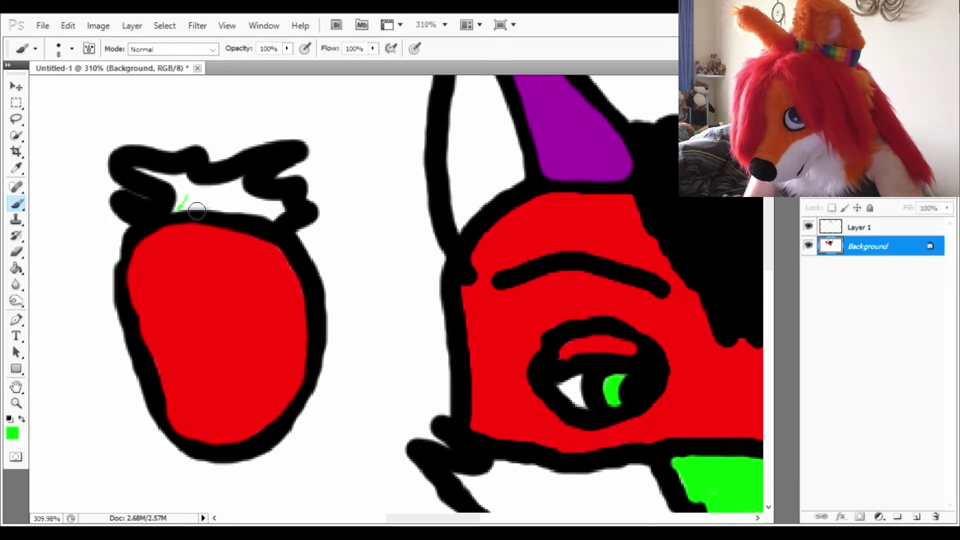
mouse_move(197, 211)
mouse_down()
mouse_move(165, 172)
mouse_move(134, 165)
mouse_move(280, 205)
mouse_move(215, 210)
mouse_up()
Dot small black seeds across the strawberry's red body with a 3 px brush.
key(d)
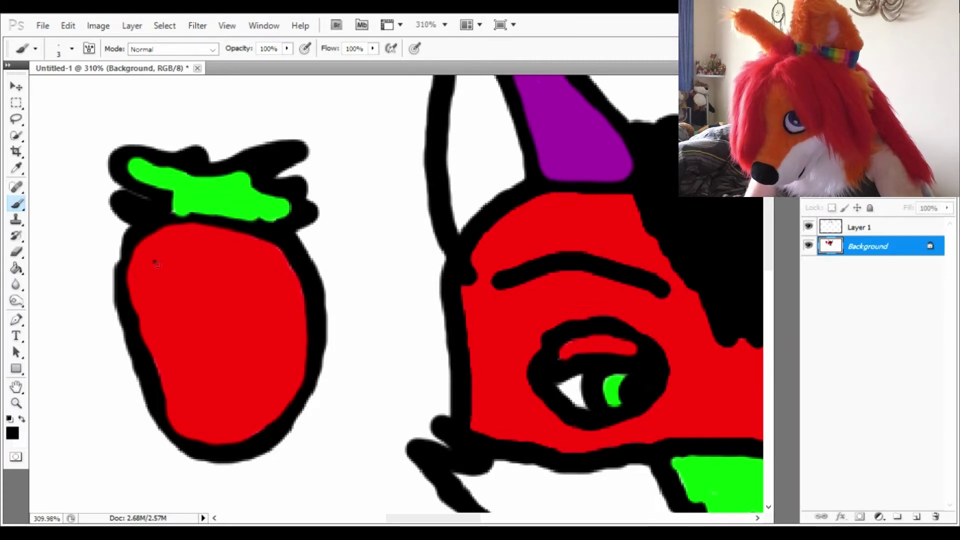
click(173, 262)
click(193, 280)
click(166, 287)
click(233, 285)
click(195, 322)
click(228, 342)
click(207, 362)
click(225, 412)
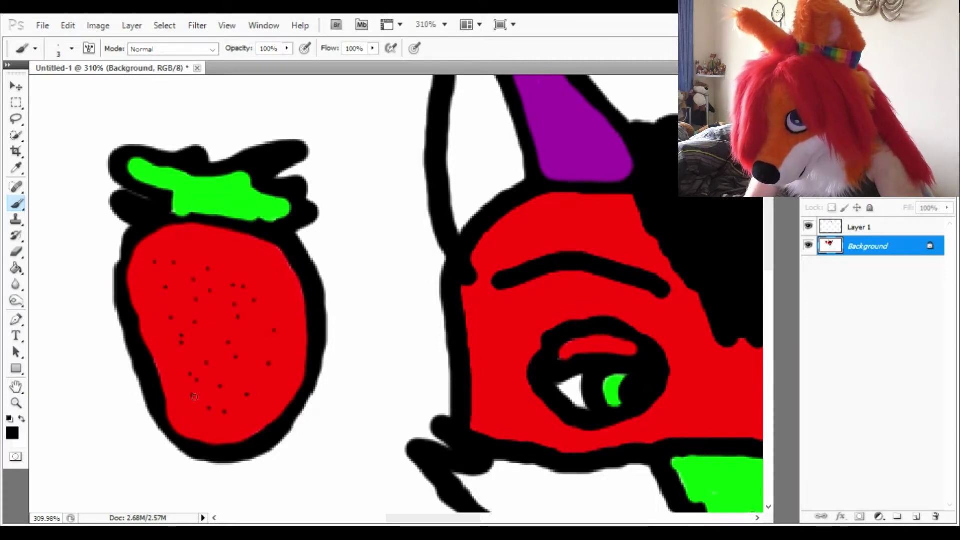
key(ctrl+0)
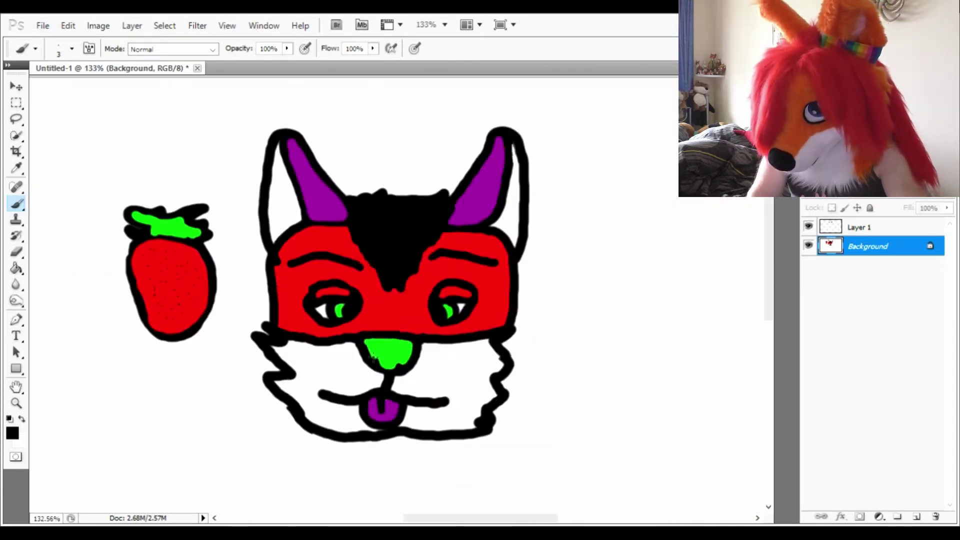
Erase the jagged fur outline of the right cheek from the red face area down to the chin.
scroll(372, 362, up, 3)
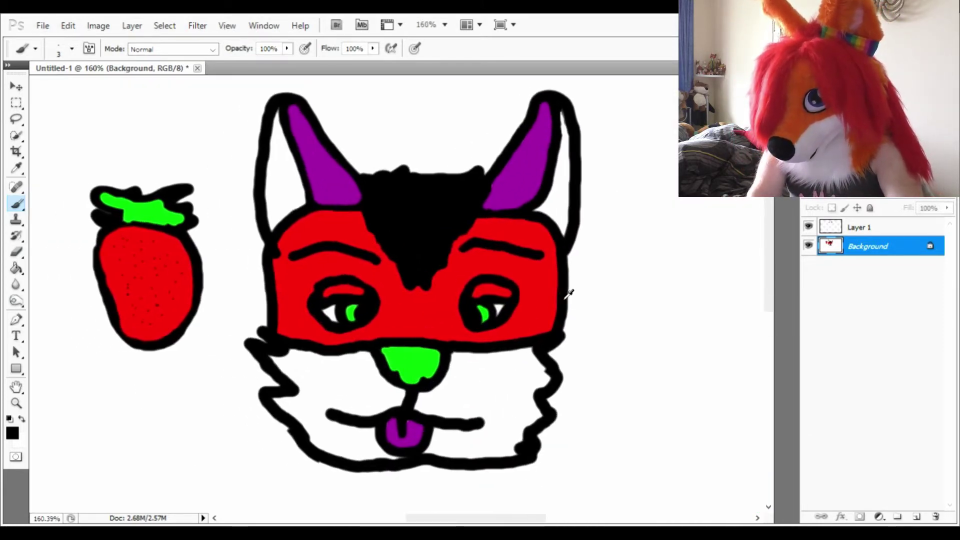
scroll(645, 420, up, 4)
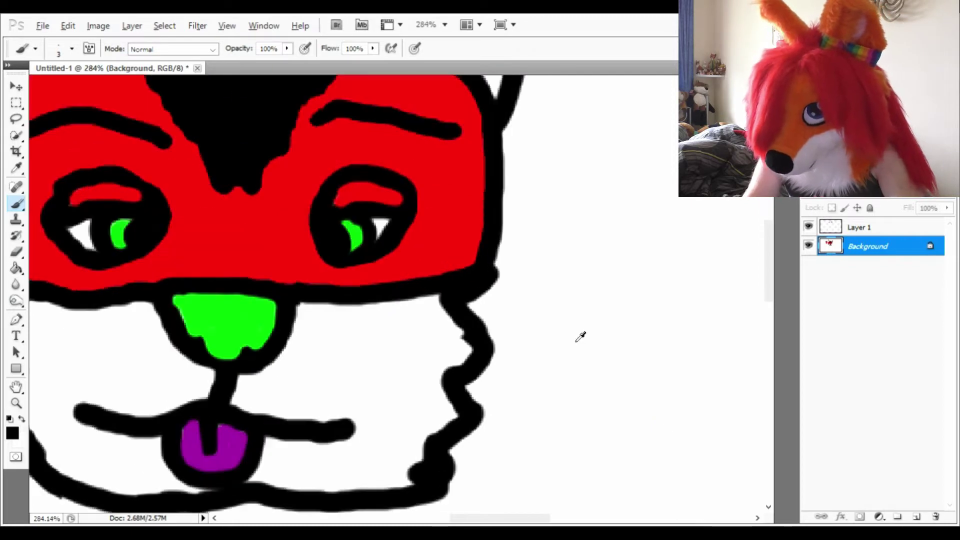
click(16, 252)
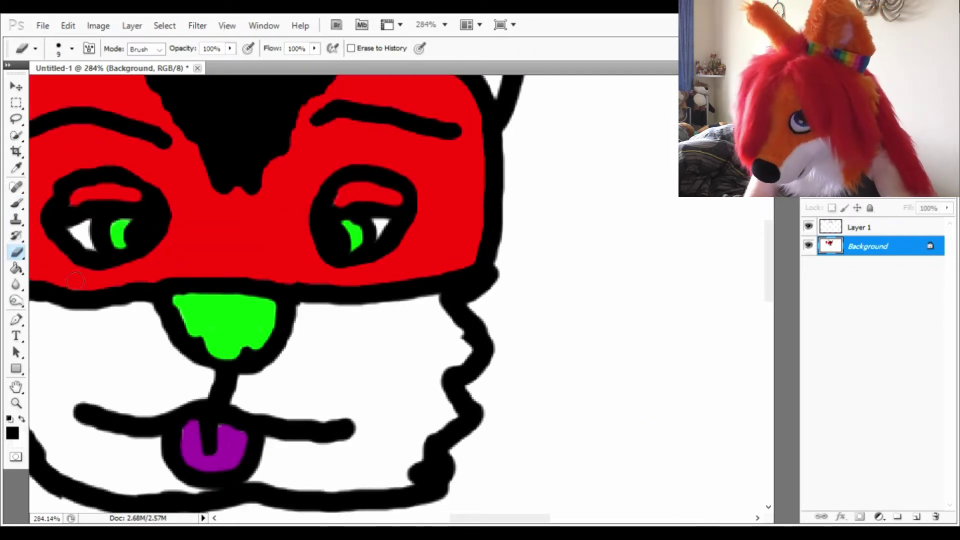
drag(482, 288, 437, 505)
Redraw the erased right cheek fur outline in black with an enlarged brush.
key(b)
scroll(444, 379, up, 1)
key(bracketright)
key(bracketright)
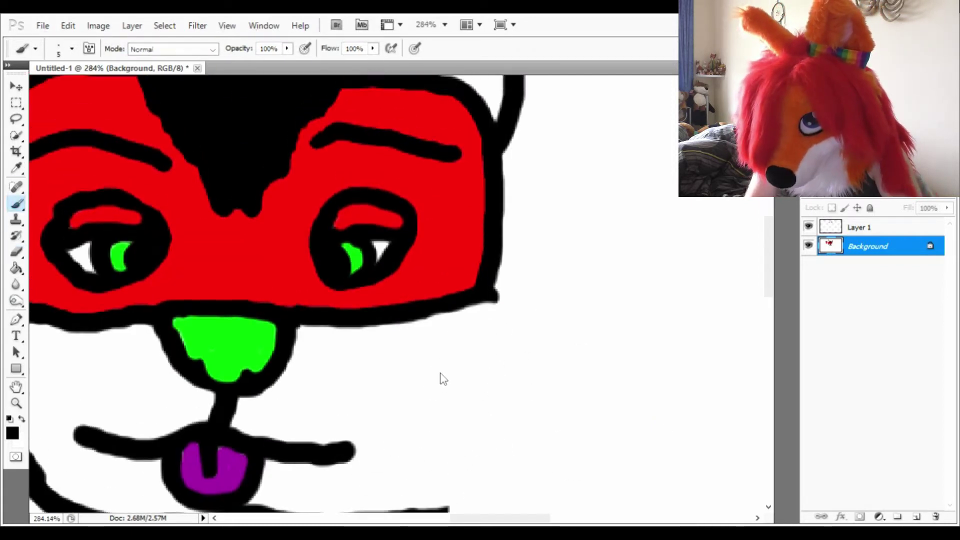
scroll(518, 250, down, 4)
scroll(547, 296, up, 1)
mouse_move(513, 289)
mouse_down()
mouse_move(532, 317)
mouse_move(515, 403)
mouse_move(481, 411)
mouse_up()
scroll(351, 414, down, 2)
scroll(351, 414, up, 2)
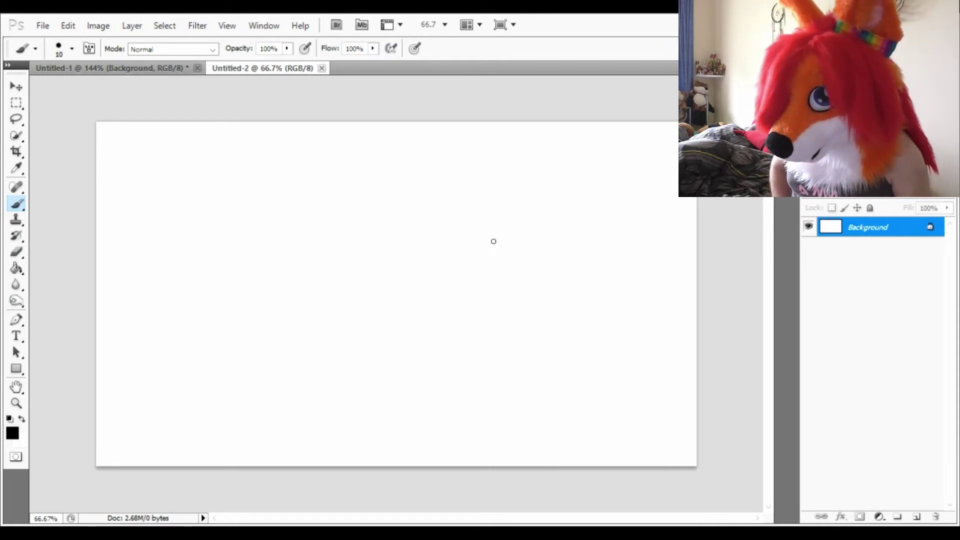
Draw the tapered outline of a carrot body in black with a 10 px brush on the blank Untitled-2 canvas.
mouse_move(300, 267)
mouse_down()
mouse_move(345, 419)
mouse_move(361, 432)
mouse_move(410, 273)
mouse_move(301, 273)
mouse_up()
scroll(351, 282, up, 3)
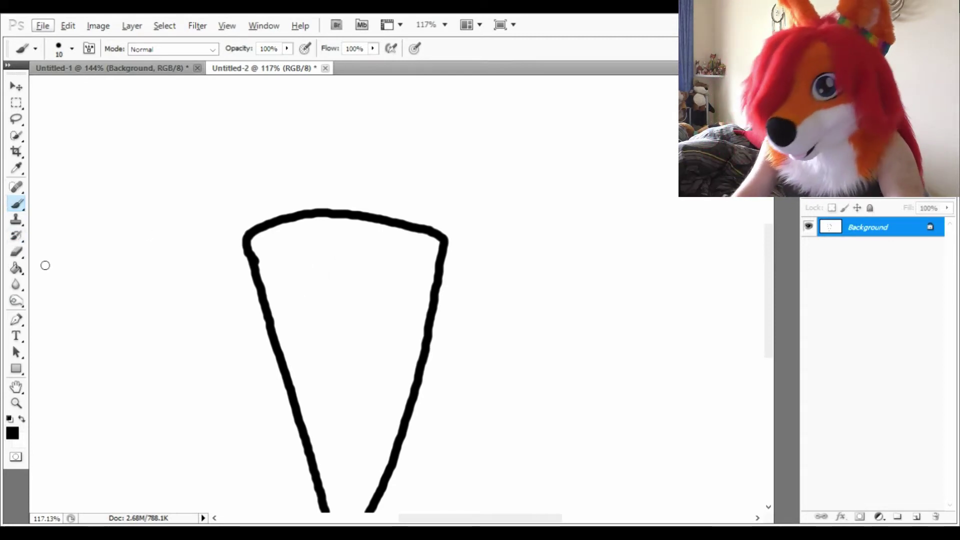
scroll(314, 201, up, 2)
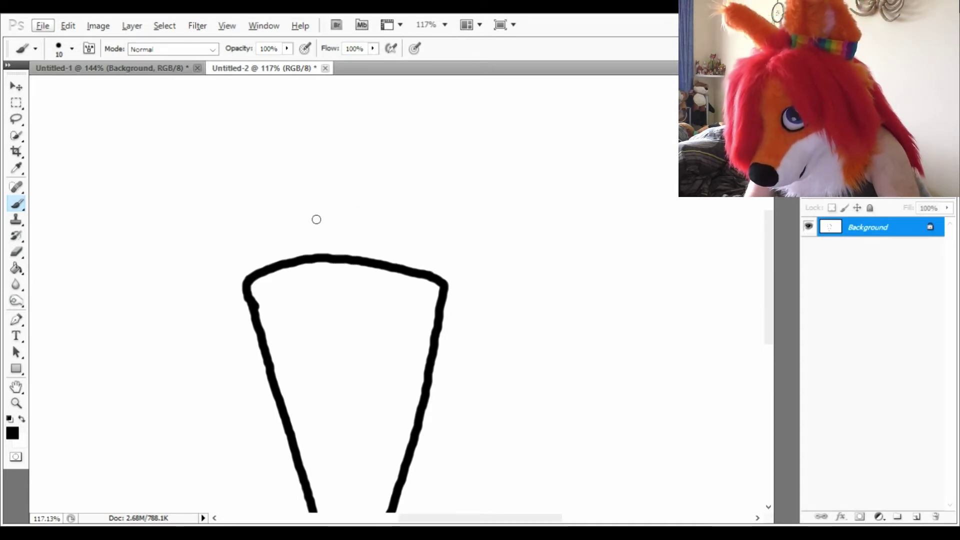
Draw a spiky leafy top in black above the carrot body.
mouse_move(283, 265)
mouse_down()
mouse_move(244, 253)
mouse_move(268, 243)
mouse_move(257, 236)
mouse_move(338, 200)
mouse_move(400, 229)
mouse_move(445, 276)
mouse_up()
scroll(92, 302, down, 5)
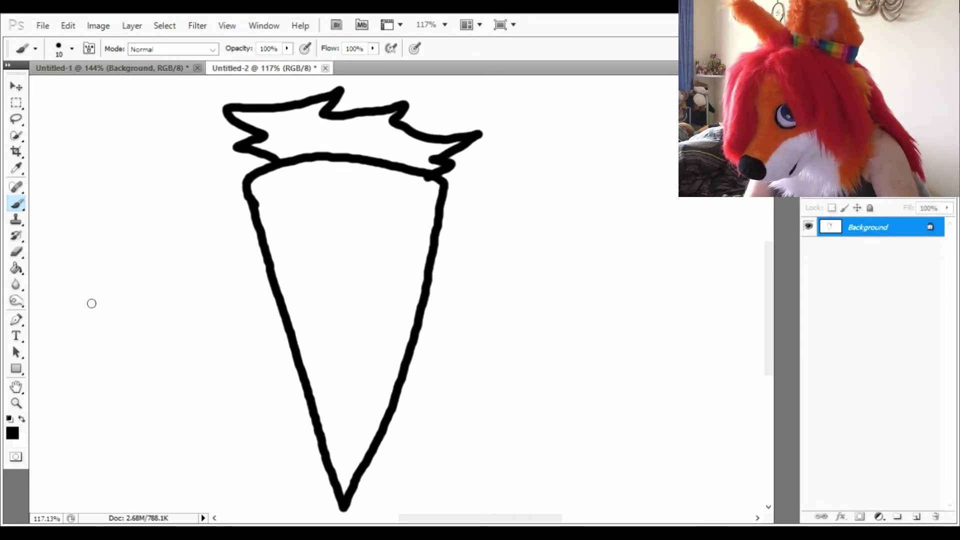
scroll(92, 303, up, 2)
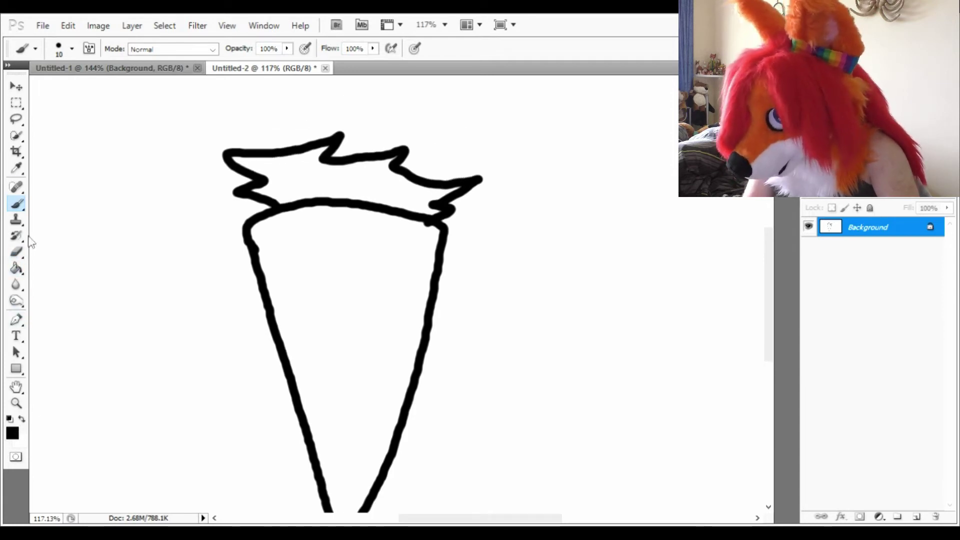
Choose an orange foreground colour and fill the carrot body with it.
key(i)
click(523, 252)
click(14, 268)
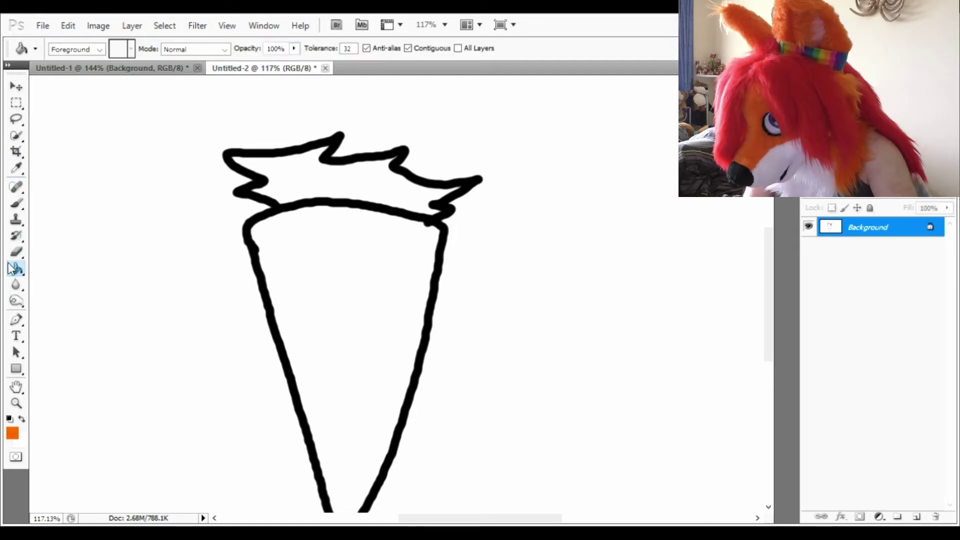
click(318, 297)
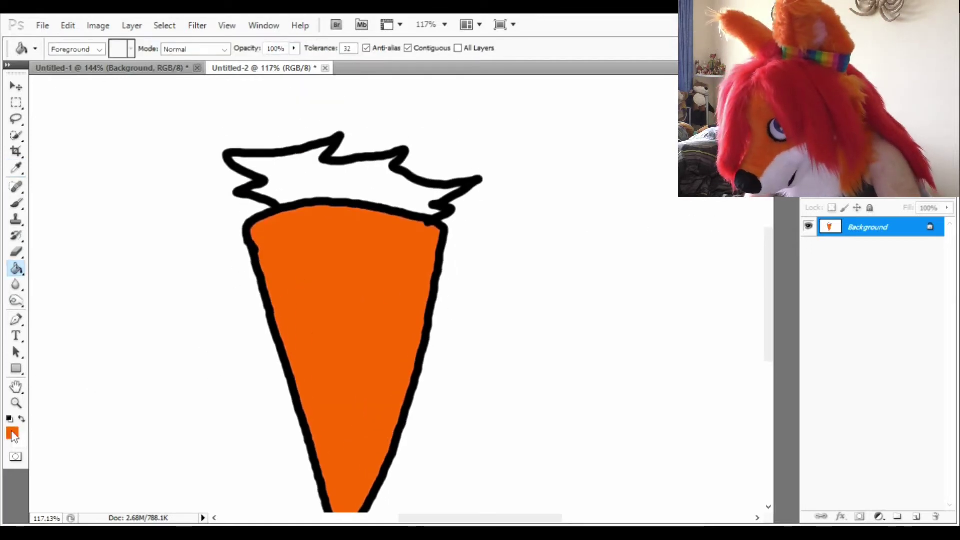
Choose a bright green foreground colour and fill the carrot's leafy top with it.
key(i)
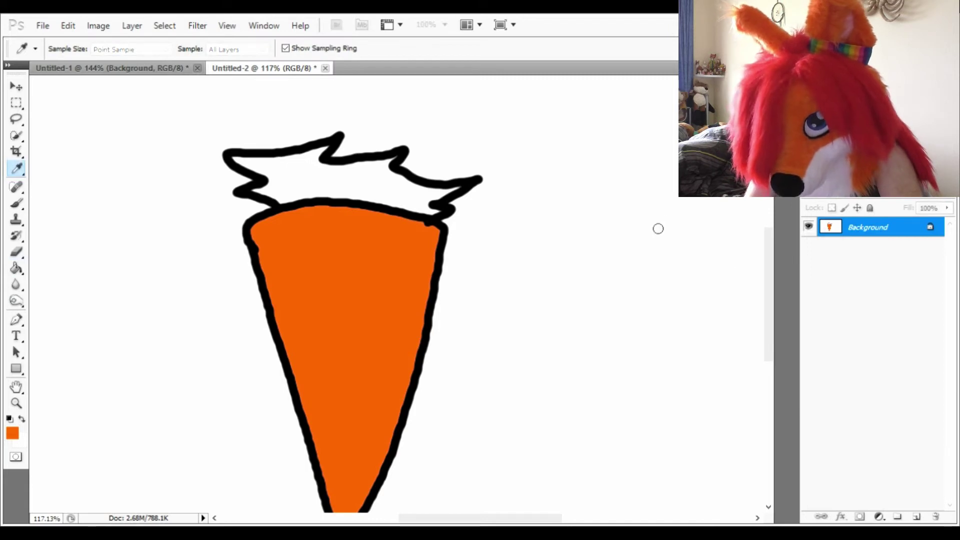
key(g)
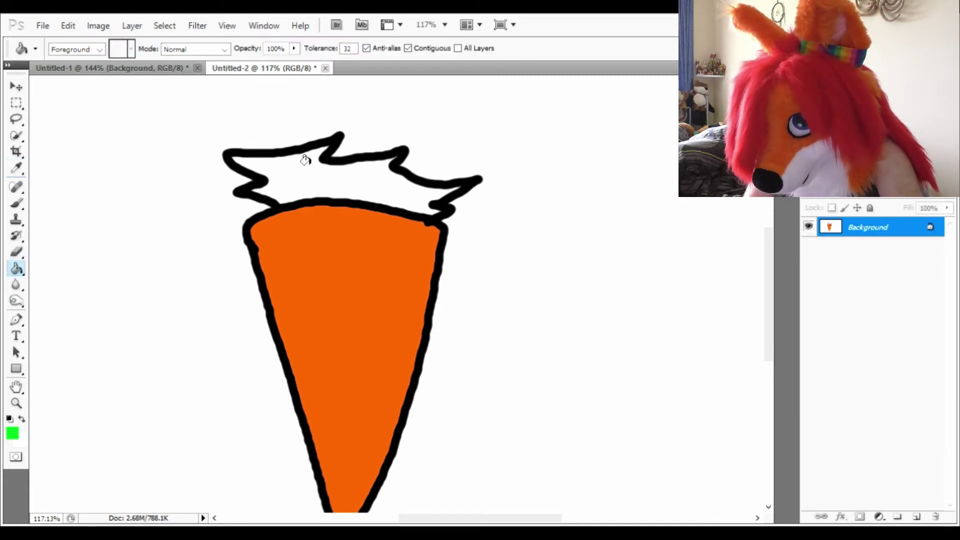
click(368, 195)
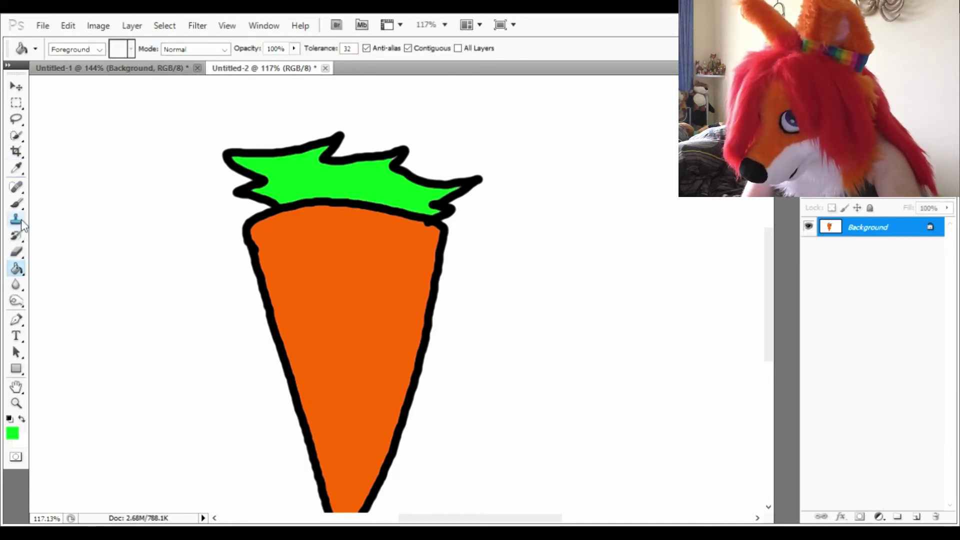
Erase a round white spot in the upper part of the carrot body with a 100 px Eraser.
click(17, 203)
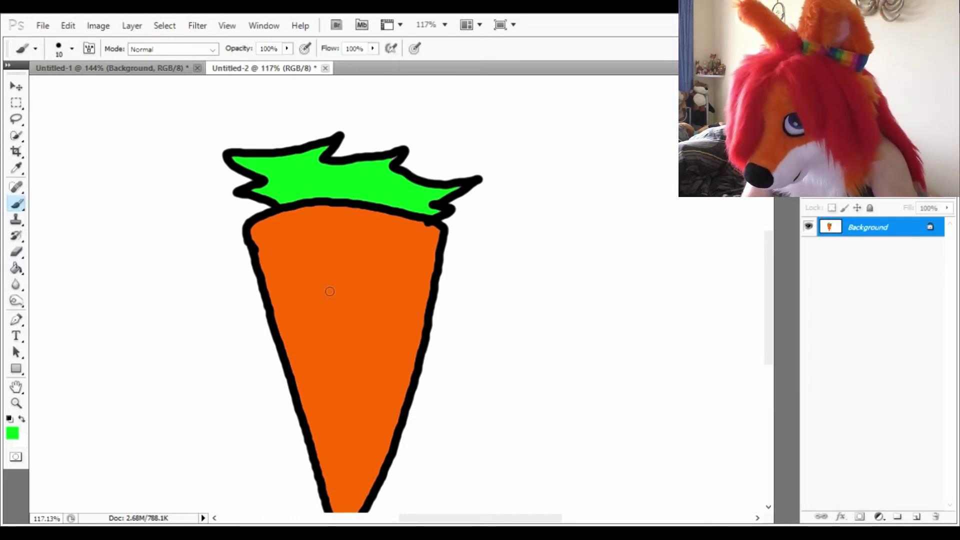
scroll(370, 225, down, 2)
scroll(371, 221, up, 2)
scroll(371, 215, down, 3)
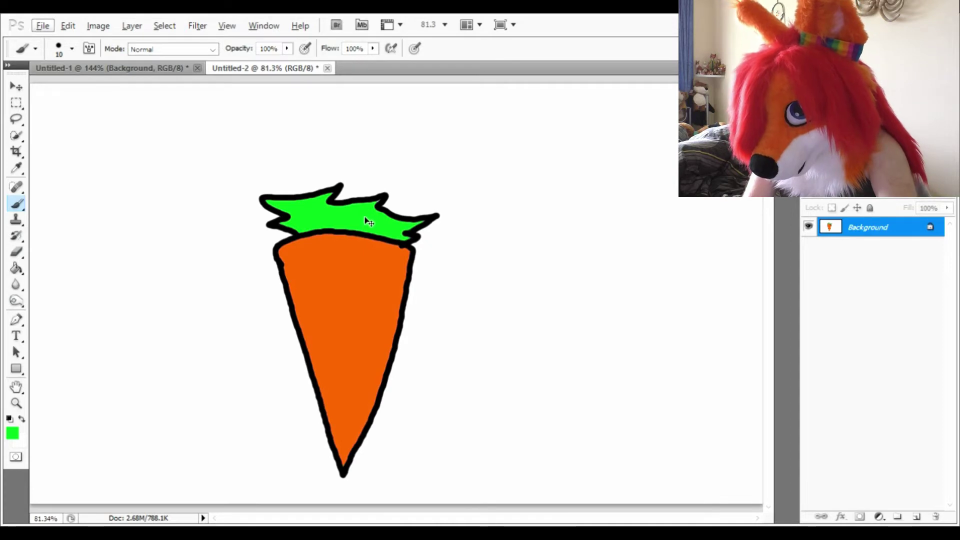
scroll(353, 256, up, 4)
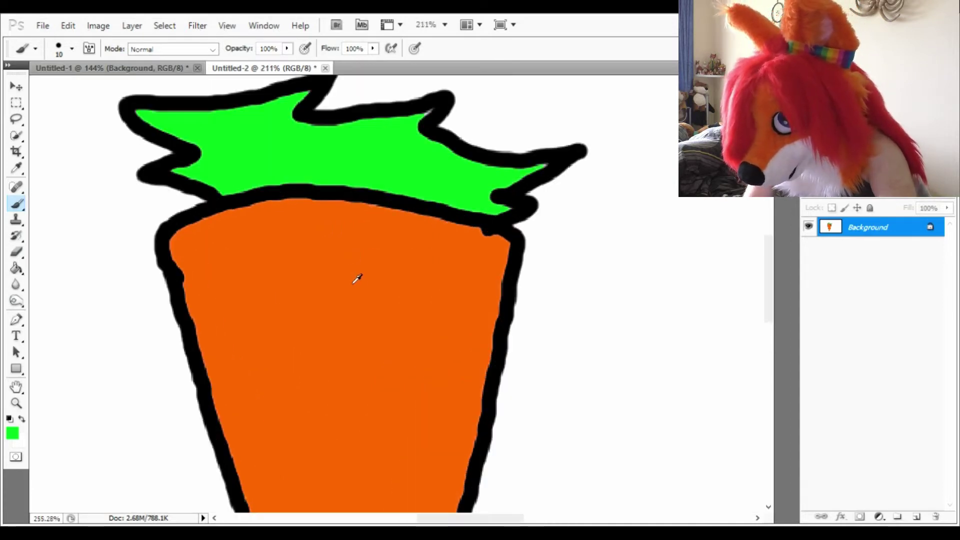
scroll(357, 279, up, 1)
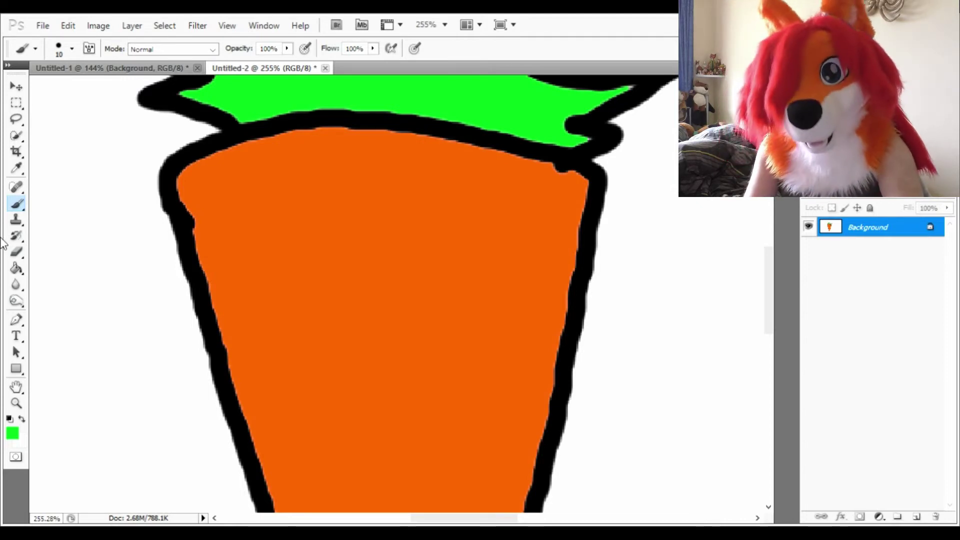
key(e)
scroll(438, 330, down, 1)
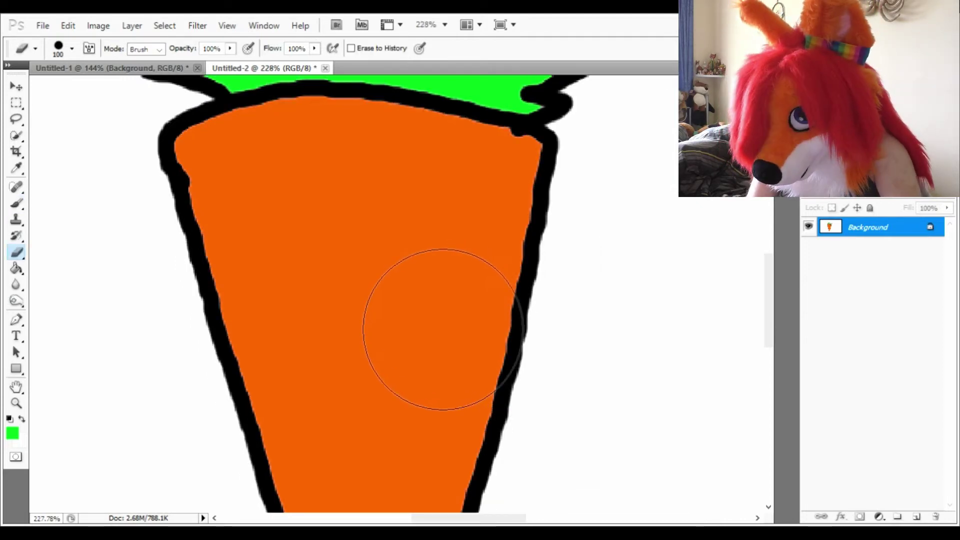
click(358, 251)
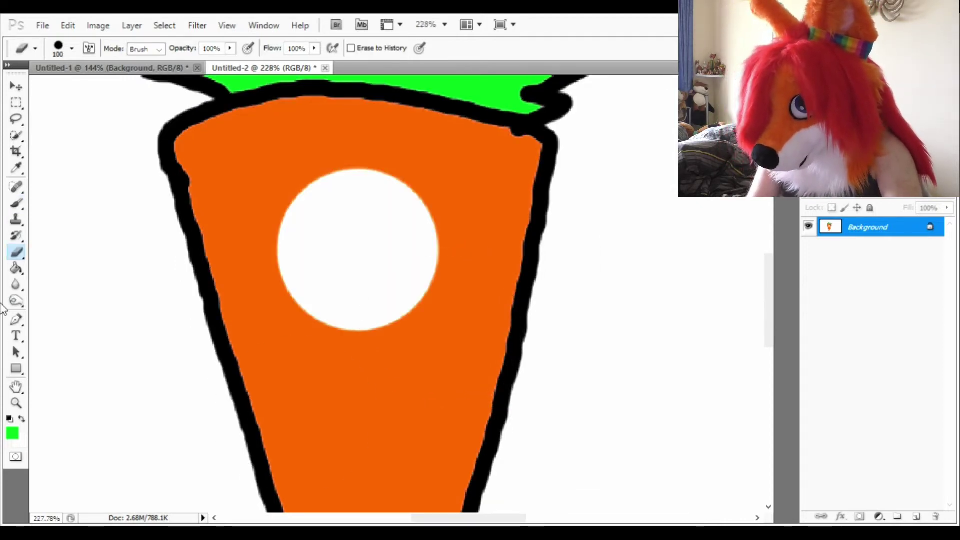
Draw a small ring-shaped nose in black near the centre of the white circle with a 7 px brush.
click(16, 203)
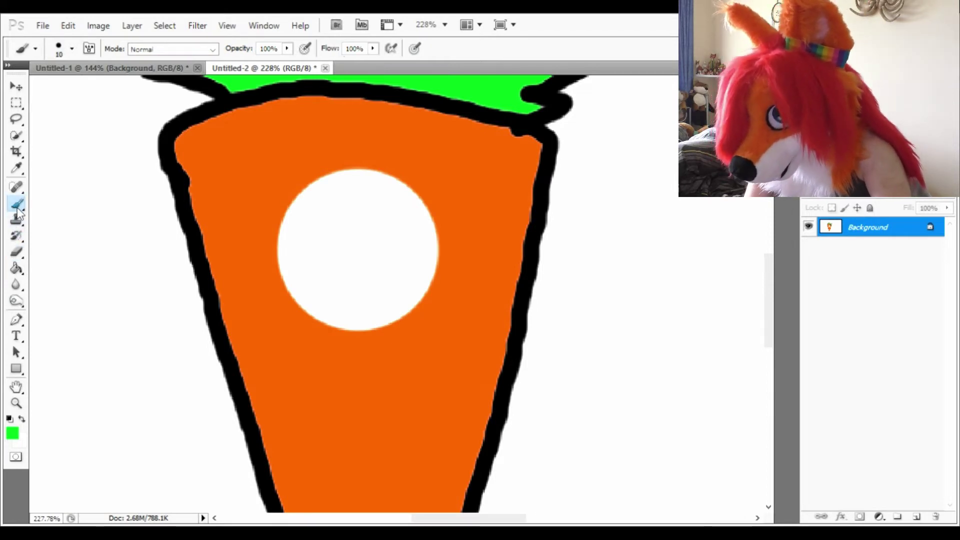
scroll(158, 285, down, 8)
scroll(160, 286, left, 3)
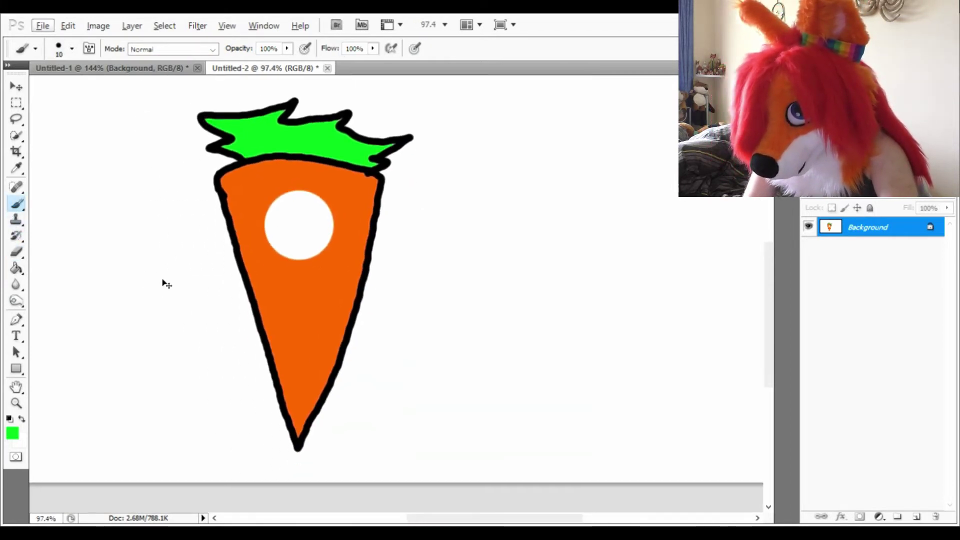
scroll(160, 286, down, 3)
scroll(359, 193, up, 7)
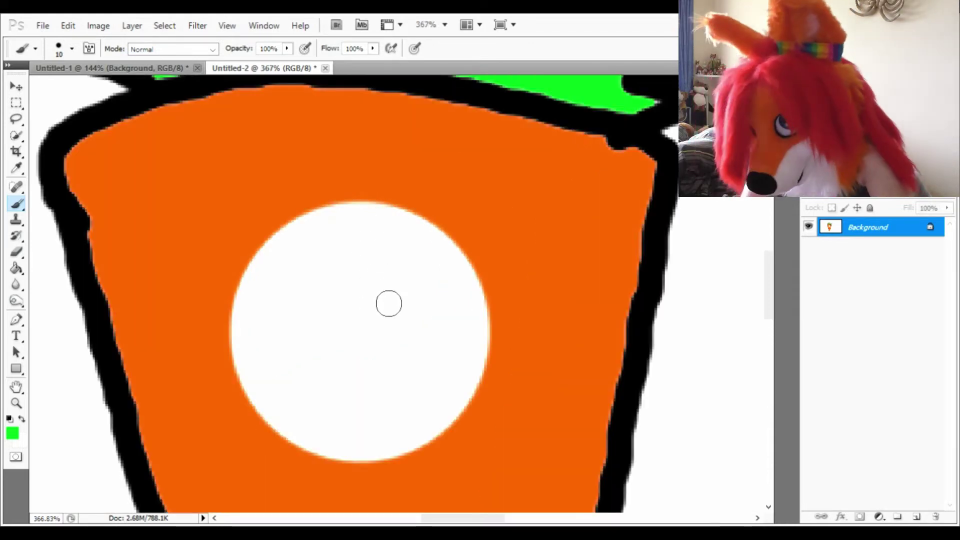
scroll(388, 302, down, 2)
key(bracketleft)
key(bracketleft)
key(bracketleft)
mouse_move(365, 288)
mouse_down()
mouse_move(331, 289)
mouse_move(377, 304)
mouse_move(336, 318)
mouse_move(421, 326)
mouse_move(360, 392)
mouse_up()
key(ctrl+z)
key(d)
key(ctrl+z)
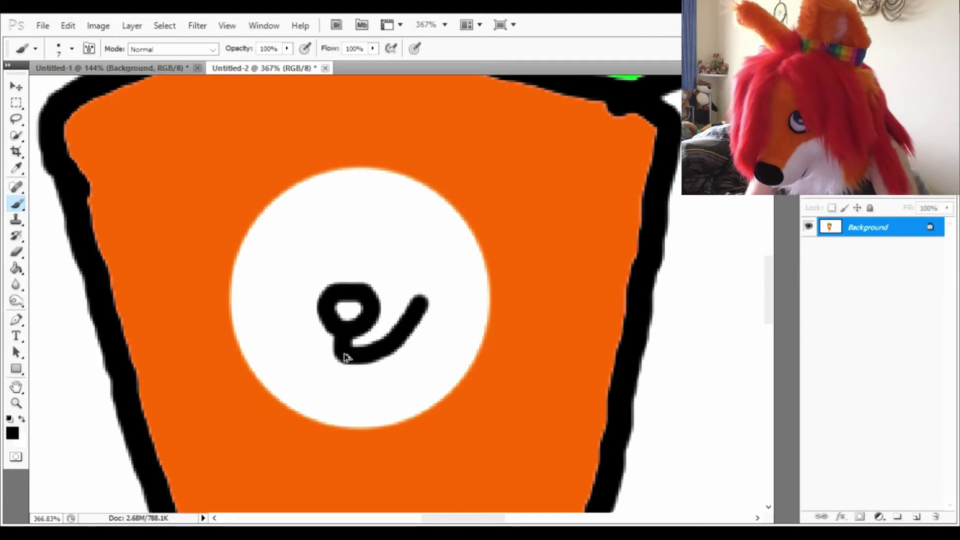
key(ctrl+alt+z)
drag(345, 338, 354, 368)
drag(300, 334, 345, 376)
mouse_move(399, 332)
mouse_down()
mouse_move(340, 380)
mouse_move(407, 337)
mouse_up()
key(ctrl+alt+z)
key(ctrl+alt+z)
key(ctrl+alt+z)
key(ctrl+alt+z)
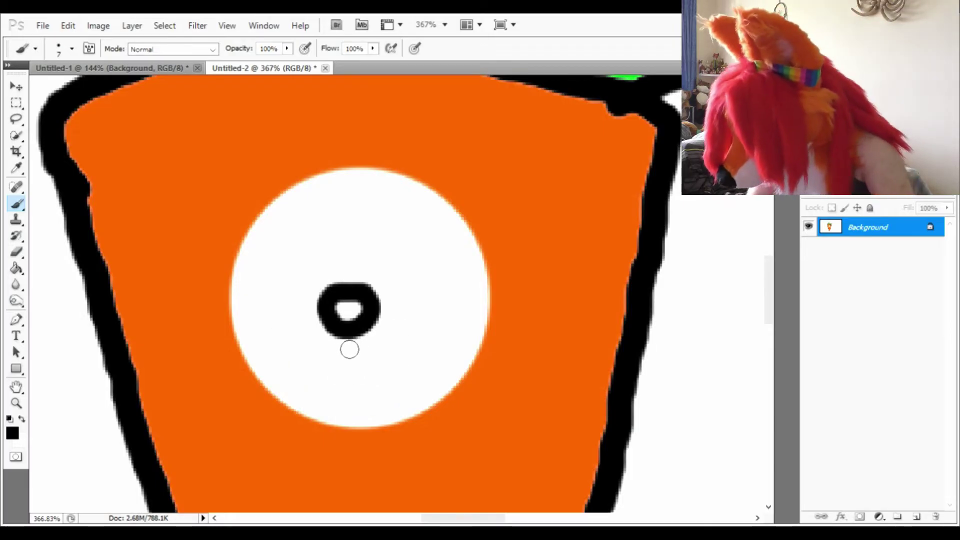
Draw a short black line down from the nose and undo the extra mouth stroke beneath it.
drag(351, 347, 361, 365)
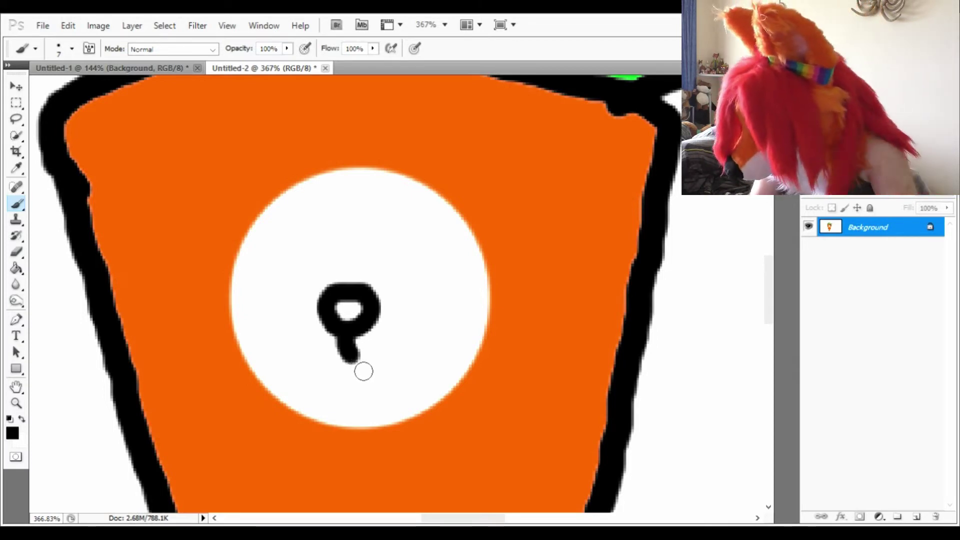
mouse_move(303, 369)
mouse_down()
mouse_move(397, 379)
mouse_move(343, 401)
mouse_move(296, 396)
mouse_move(300, 375)
mouse_move(327, 398)
mouse_move(383, 366)
mouse_up()
key(ctrl+z)
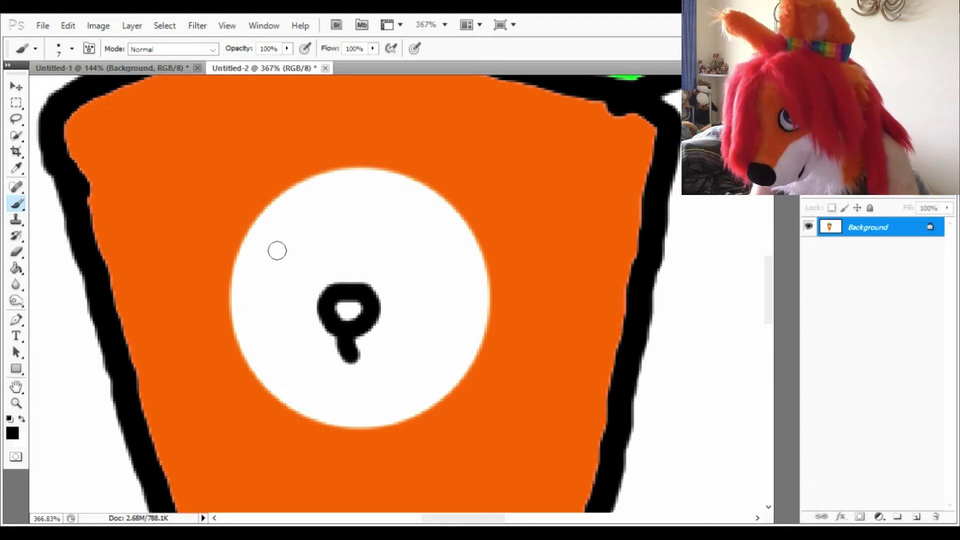
Draw two black ring-shaped eyes above the nose inside the white circle, undoing the stray strokes.
mouse_move(262, 241)
mouse_down()
mouse_move(321, 253)
mouse_move(332, 270)
mouse_move(284, 262)
mouse_move(333, 257)
mouse_move(294, 301)
mouse_move(452, 252)
mouse_up()
key(ctrl+z)
key(ctrl+z)
mouse_move(375, 248)
mouse_down()
mouse_move(454, 253)
mouse_move(444, 278)
mouse_move(371, 253)
mouse_up()
key(ctrl+z)
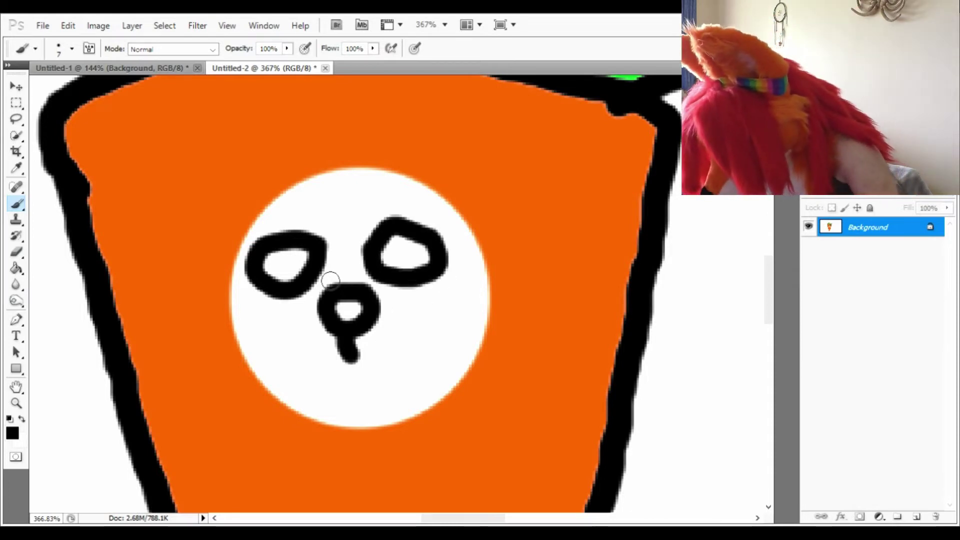
drag(296, 197, 313, 210)
key(ctrl+z)
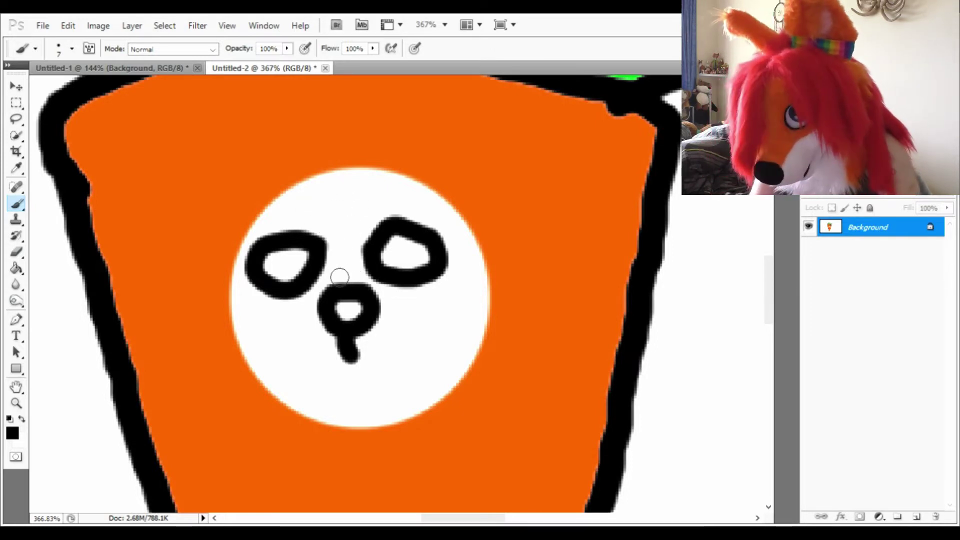
mouse_move(339, 278)
mouse_down()
mouse_move(322, 234)
mouse_move(281, 221)
mouse_move(269, 241)
mouse_move(241, 249)
mouse_move(247, 294)
mouse_up()
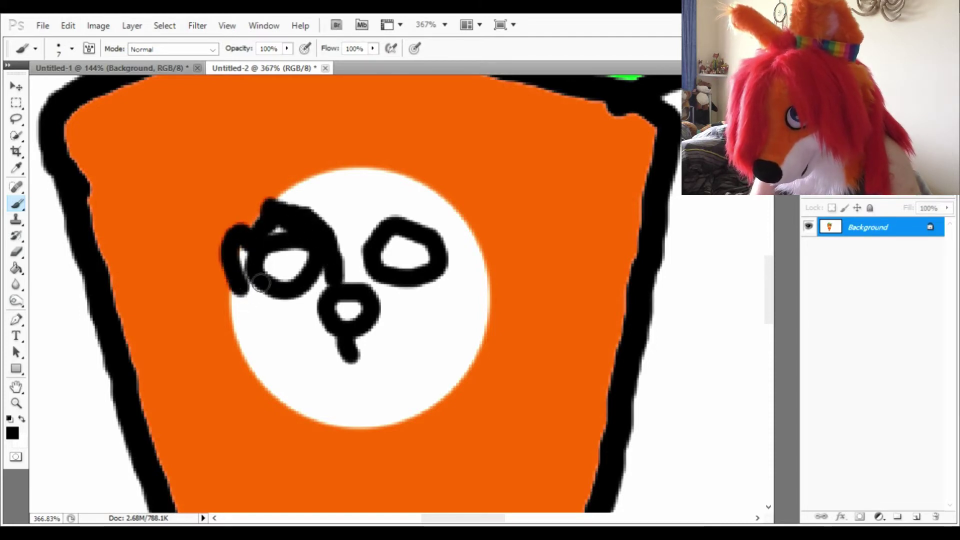
mouse_move(349, 287)
mouse_down()
mouse_move(353, 250)
mouse_move(383, 209)
mouse_move(396, 225)
mouse_move(455, 243)
mouse_move(469, 284)
mouse_move(464, 369)
mouse_move(485, 339)
mouse_up()
drag(245, 265, 271, 328)
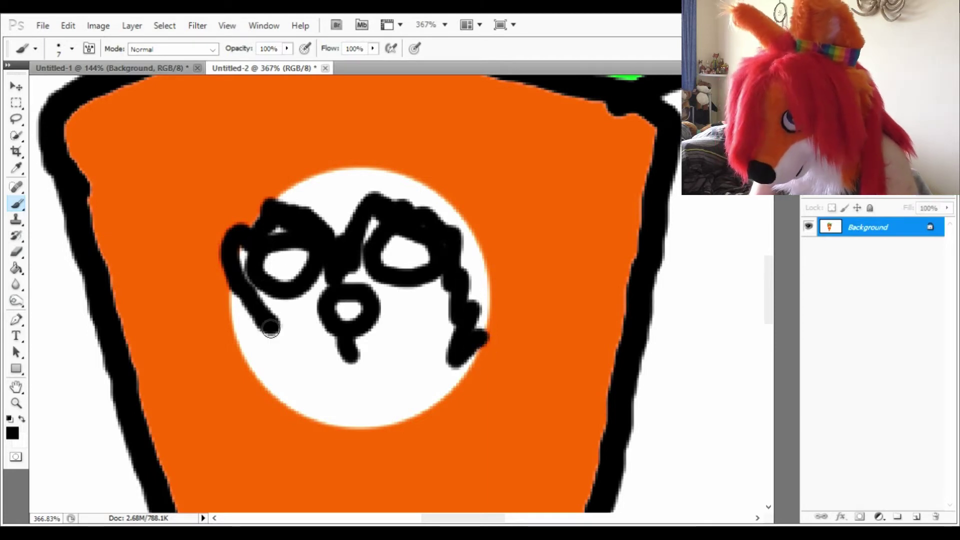
key(ctrl+alt+z)
key(ctrl+alt+z)
key(ctrl+alt+z)
Draw a jagged black hair fringe above the eyes and down both sides of the face, plus a curved smile beneath the nose.
mouse_move(343, 261)
mouse_down()
mouse_move(330, 225)
mouse_move(244, 238)
mouse_up()
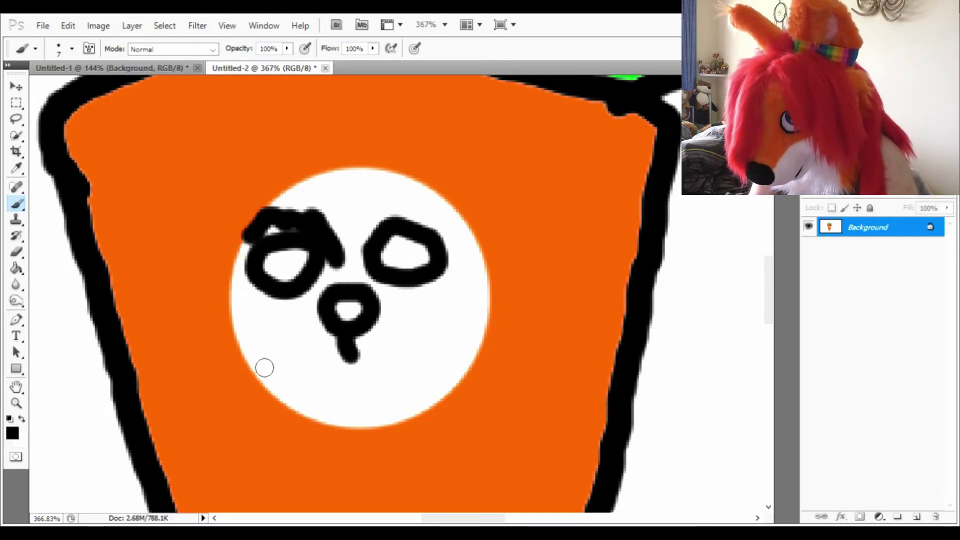
mouse_move(247, 338)
mouse_down()
mouse_move(244, 285)
mouse_move(364, 248)
mouse_move(453, 257)
mouse_move(483, 340)
mouse_up()
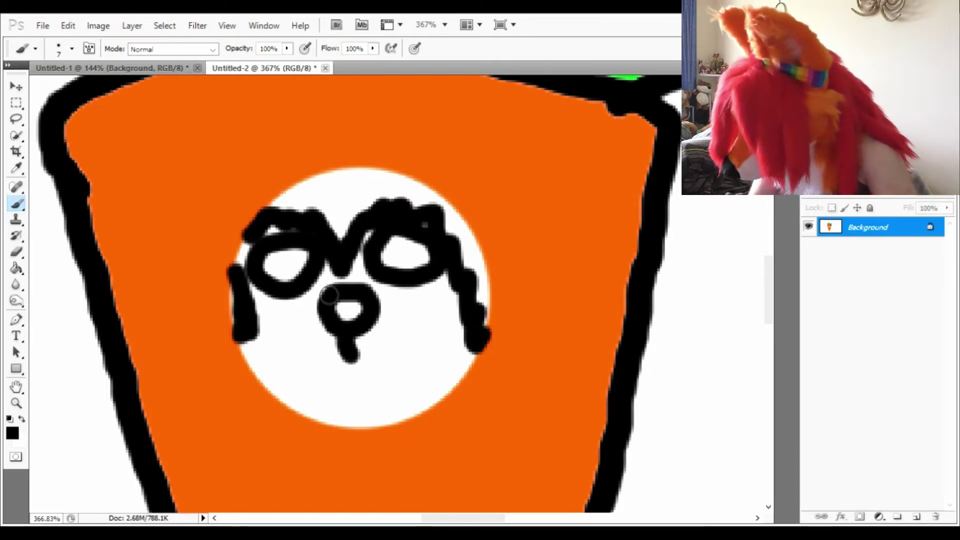
mouse_move(351, 357)
mouse_down()
mouse_move(371, 379)
mouse_move(406, 353)
mouse_move(417, 323)
mouse_move(367, 383)
mouse_move(340, 376)
mouse_move(382, 384)
mouse_move(422, 360)
mouse_move(434, 328)
mouse_move(443, 349)
mouse_up()
key(ctrl+z)
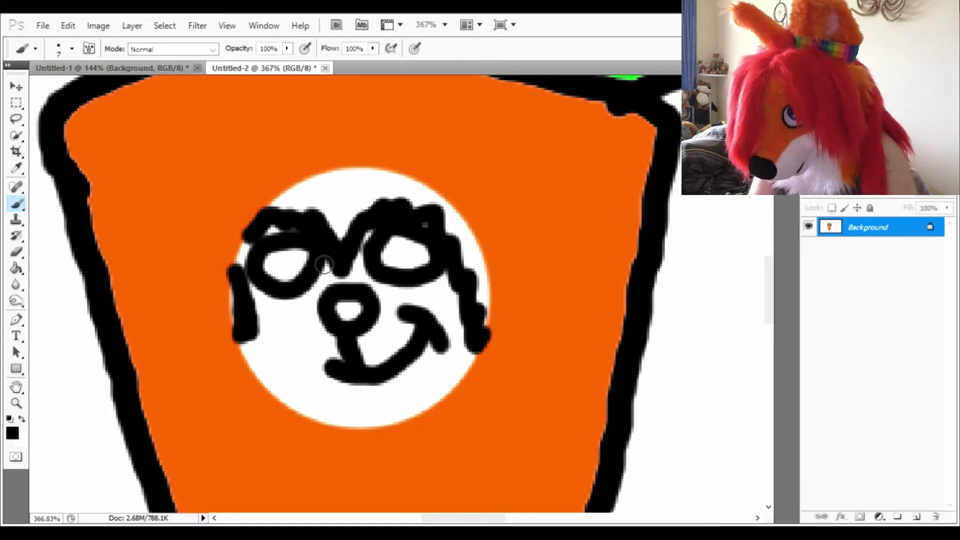
Draw a short black pupil stroke inside each eye ring, undoing the misplaced strokes.
mouse_move(292, 260)
mouse_down()
mouse_move(284, 280)
mouse_move(298, 286)
mouse_move(285, 253)
mouse_move(275, 279)
mouse_move(295, 290)
mouse_up()
key(ctrl+z)
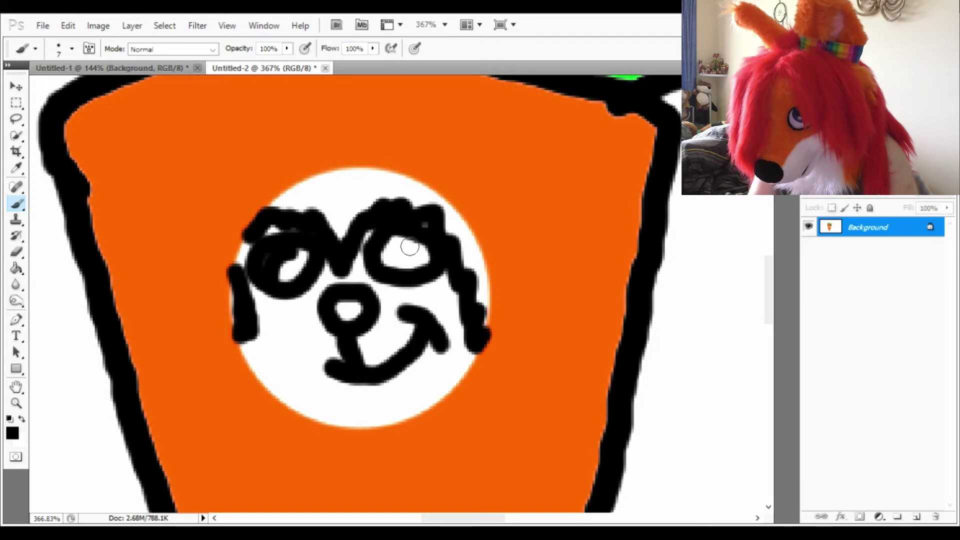
key(ctrl+z)
drag(295, 247, 286, 292)
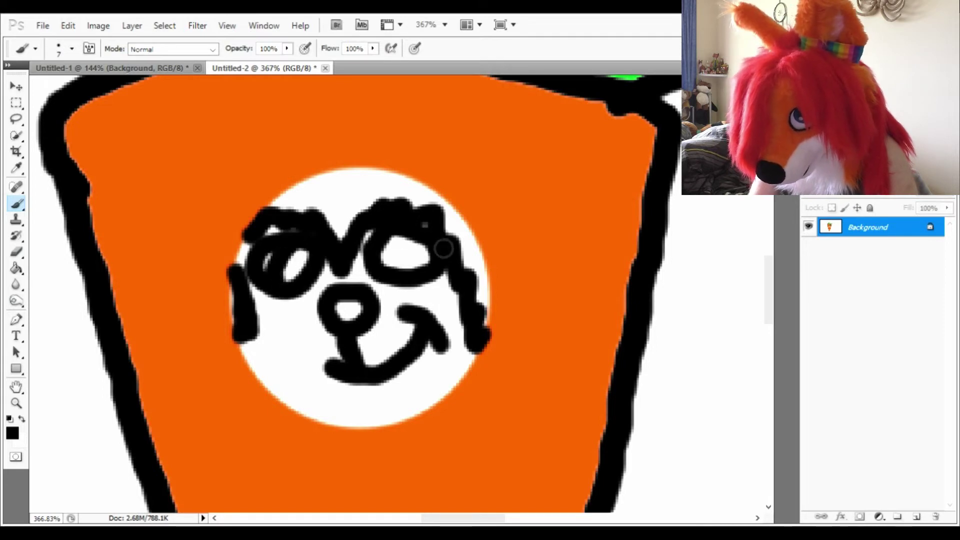
mouse_move(444, 249)
mouse_down()
mouse_move(411, 244)
mouse_move(432, 279)
mouse_move(395, 262)
mouse_move(400, 240)
mouse_move(415, 275)
mouse_up()
key(ctrl+z)
key(ctrl+z)
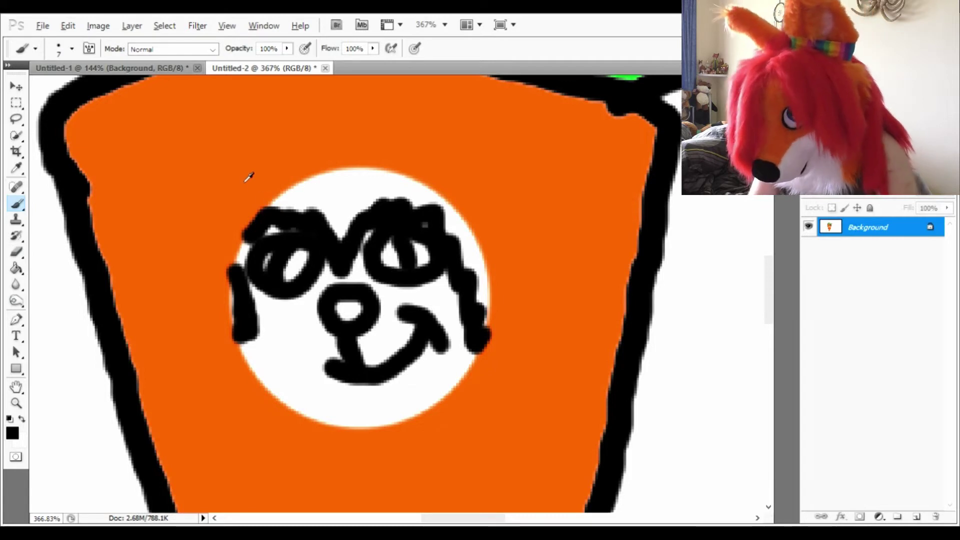
Draw two pointed black ear outlines rising from the white circle to the top edge of the carrot body.
key(alt)
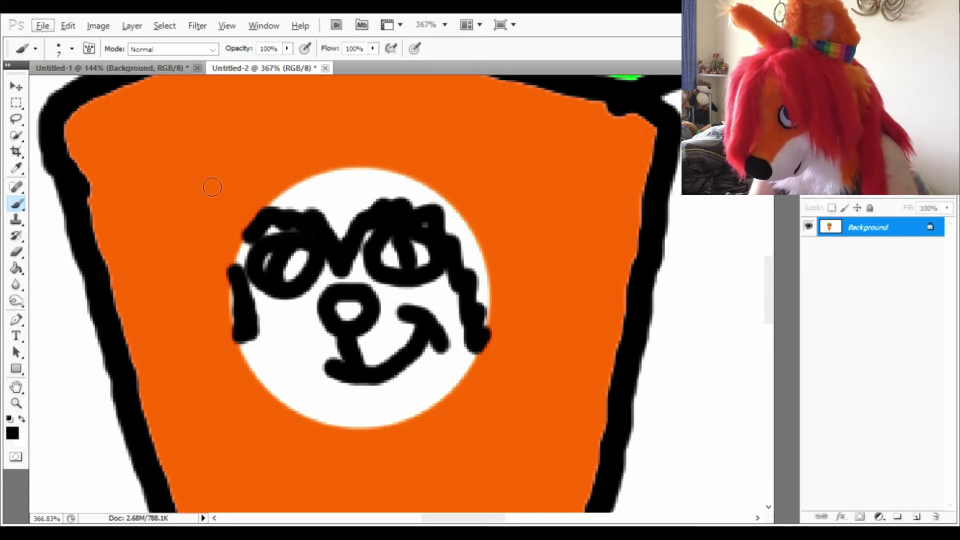
drag(257, 227, 235, 94)
key(ctrl+z)
scroll(284, 152, down, 1)
scroll(283, 152, down, 3)
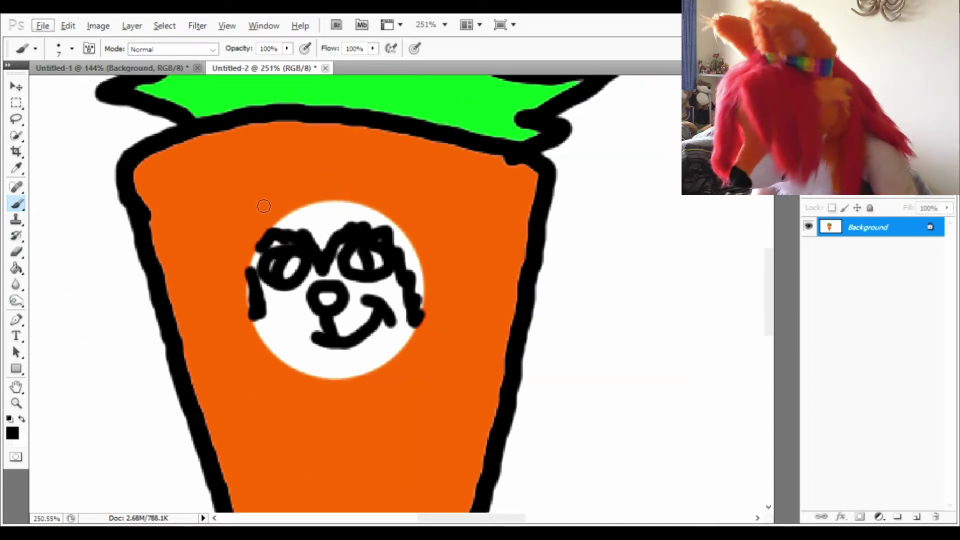
mouse_move(265, 231)
mouse_down()
mouse_move(257, 195)
mouse_move(258, 130)
mouse_move(288, 157)
mouse_move(304, 206)
mouse_up()
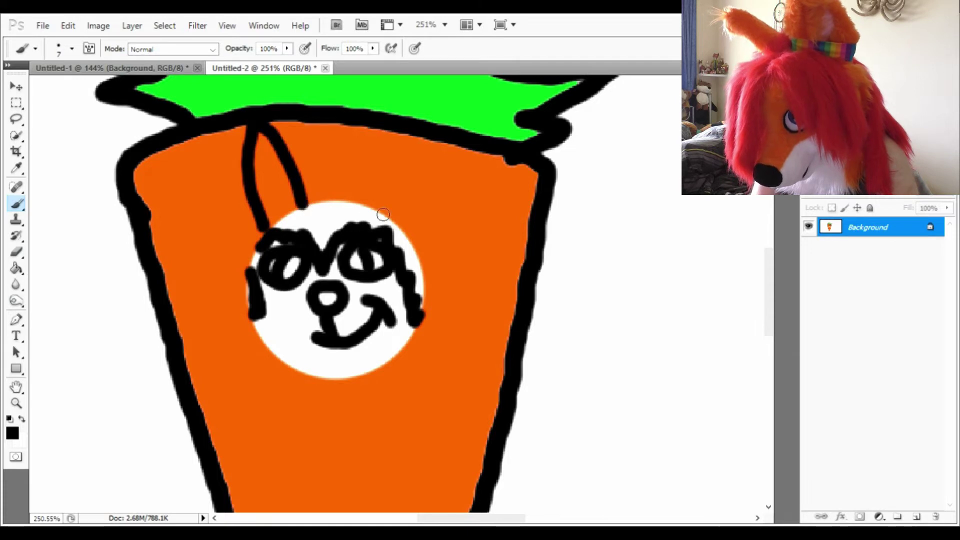
mouse_move(374, 206)
mouse_down()
mouse_move(481, 156)
mouse_move(477, 204)
mouse_move(420, 257)
mouse_up()
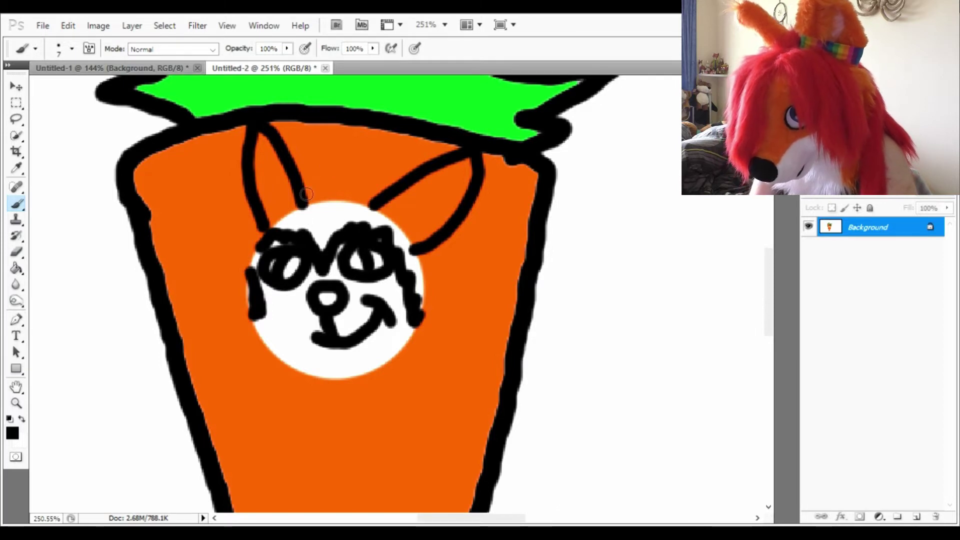
Draw jagged black hair outlines on both sides of the face and a zigzag tuft between the ears.
mouse_move(257, 219)
mouse_down()
mouse_move(243, 213)
mouse_move(221, 286)
mouse_move(250, 325)
mouse_up()
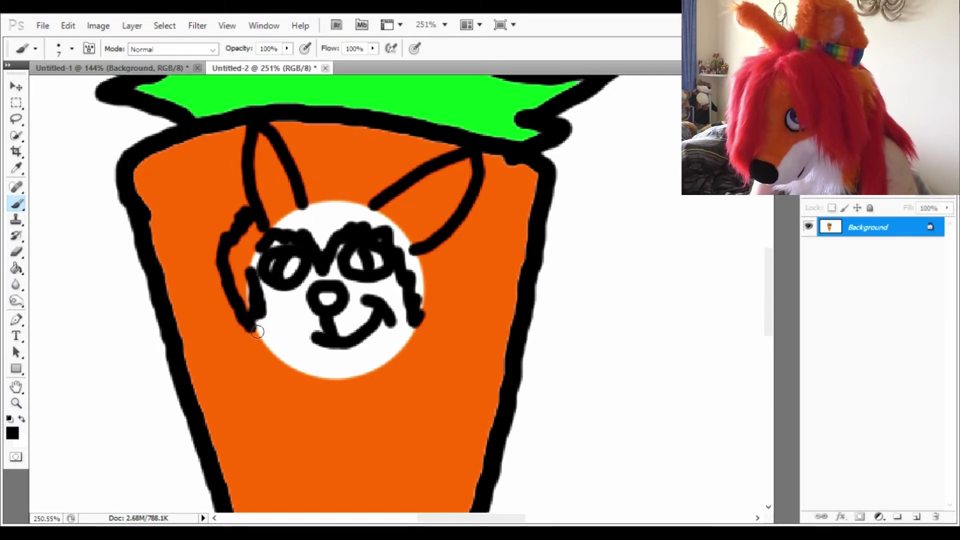
mouse_move(310, 188)
mouse_down()
mouse_move(331, 179)
mouse_move(341, 195)
mouse_move(356, 182)
mouse_move(390, 198)
mouse_up()
mouse_move(440, 259)
mouse_down()
mouse_move(450, 344)
mouse_move(440, 353)
mouse_move(417, 315)
mouse_up()
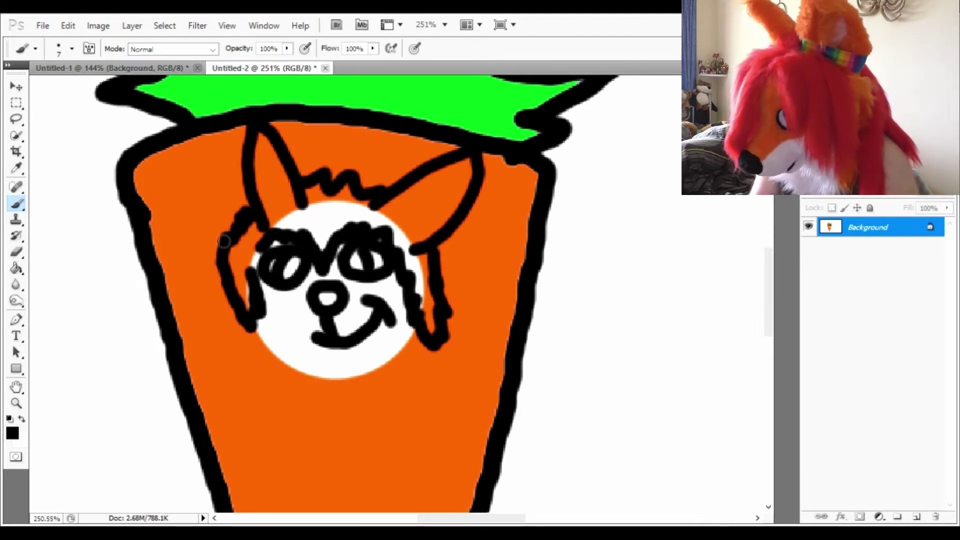
Paint a small red area inside each eye with the 7 px brush.
scroll(327, 224, up, 2)
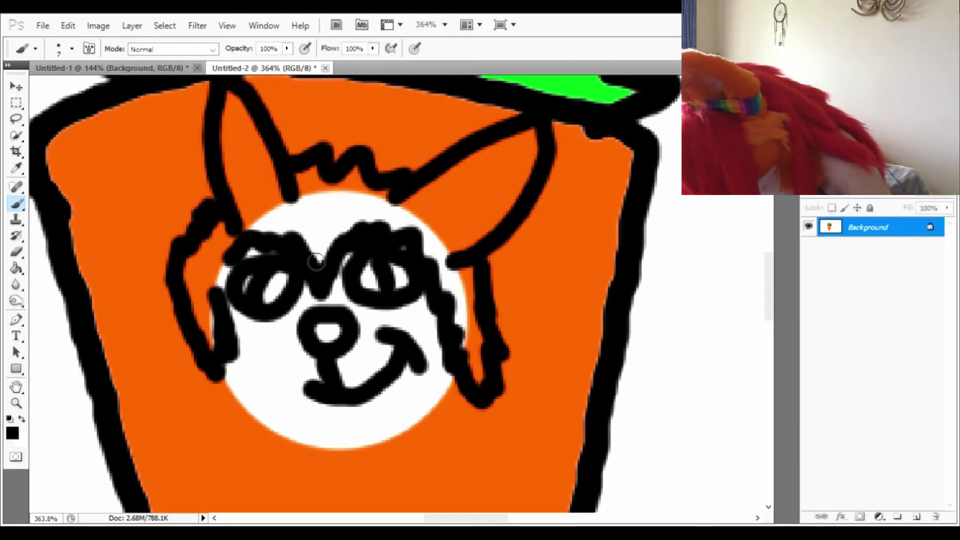
drag(283, 278, 270, 305)
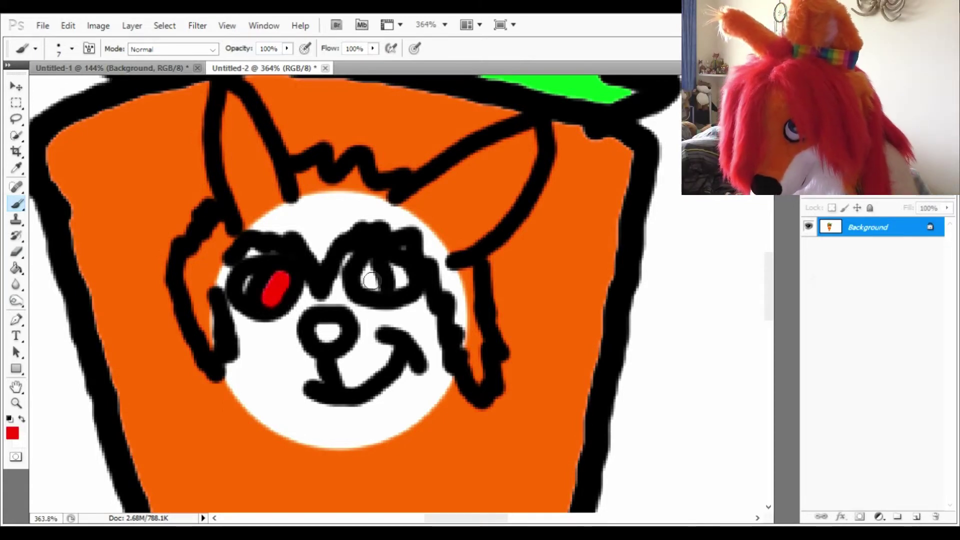
drag(371, 280, 382, 295)
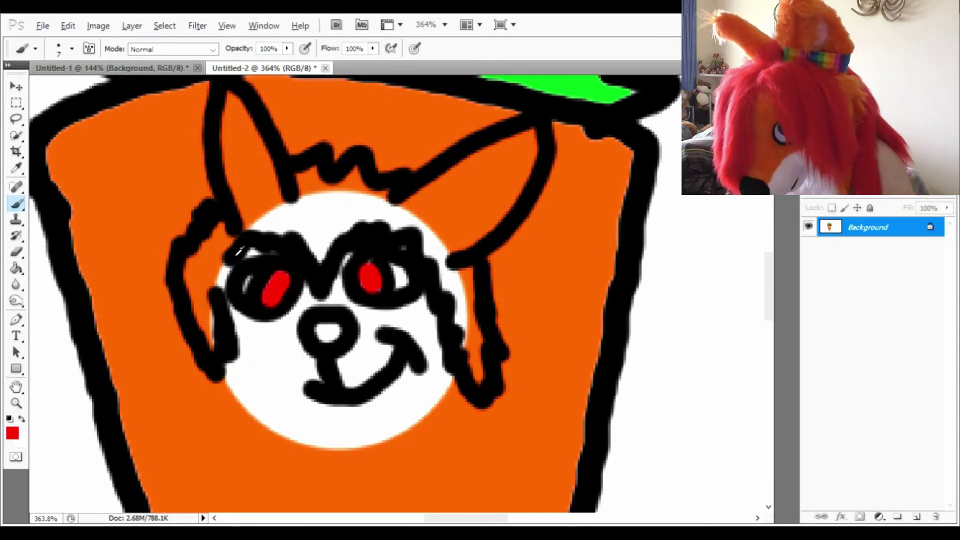
Close the gap in the left hair strand in black and draw a line from each side of the nose to the hair.
key(d)
drag(242, 249, 217, 302)
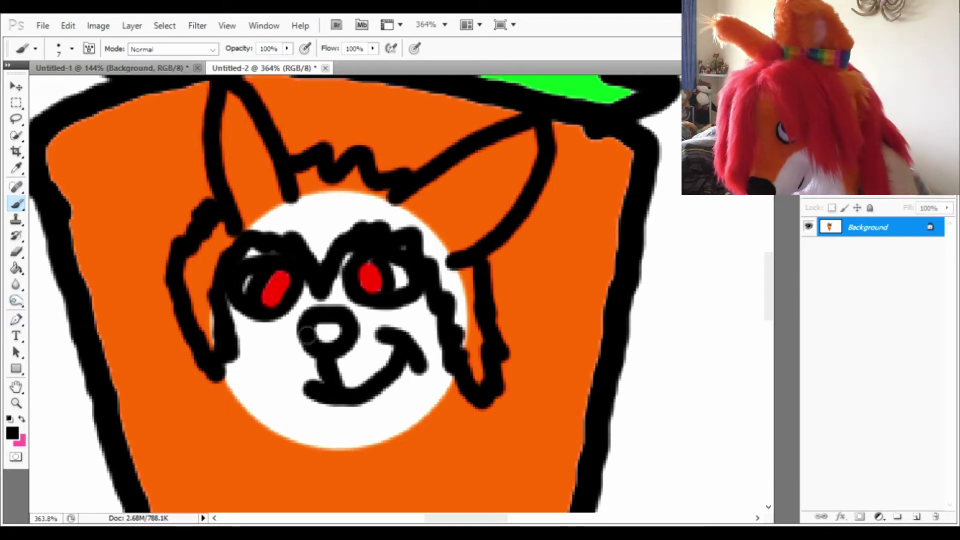
drag(314, 329, 230, 318)
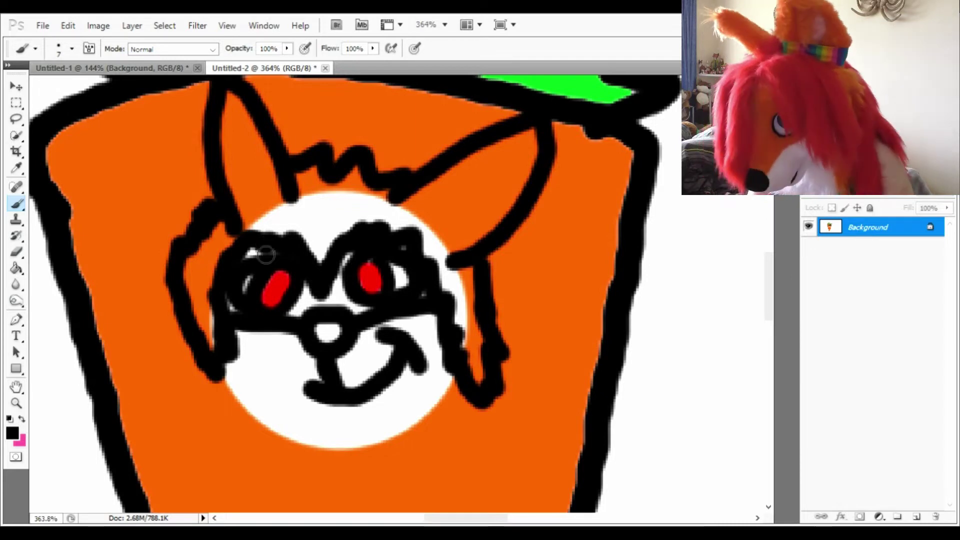
Fill the white gaps between the eyes above the nose with pink, undoing the trial brush marks and the fill of the black outlines.
click(22, 419)
click(295, 311)
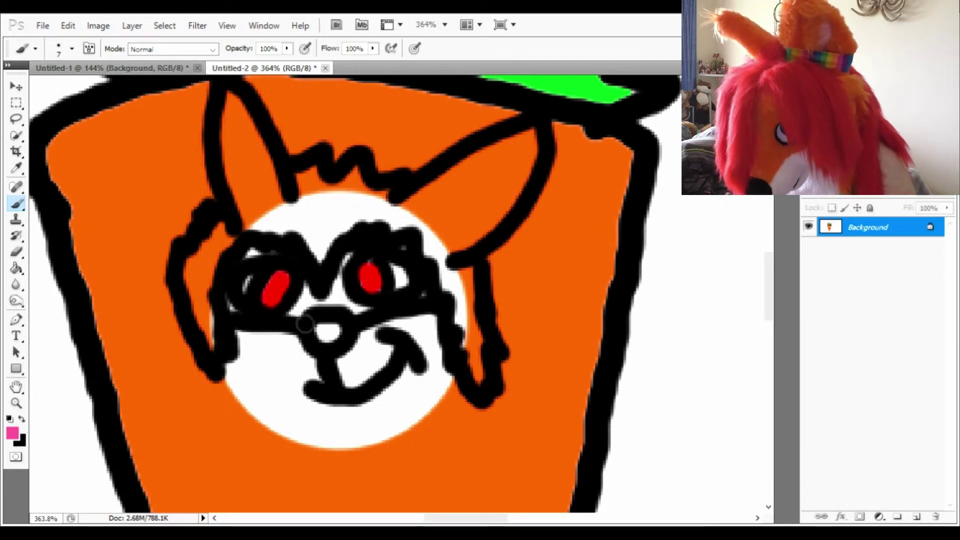
key(ctrl+z)
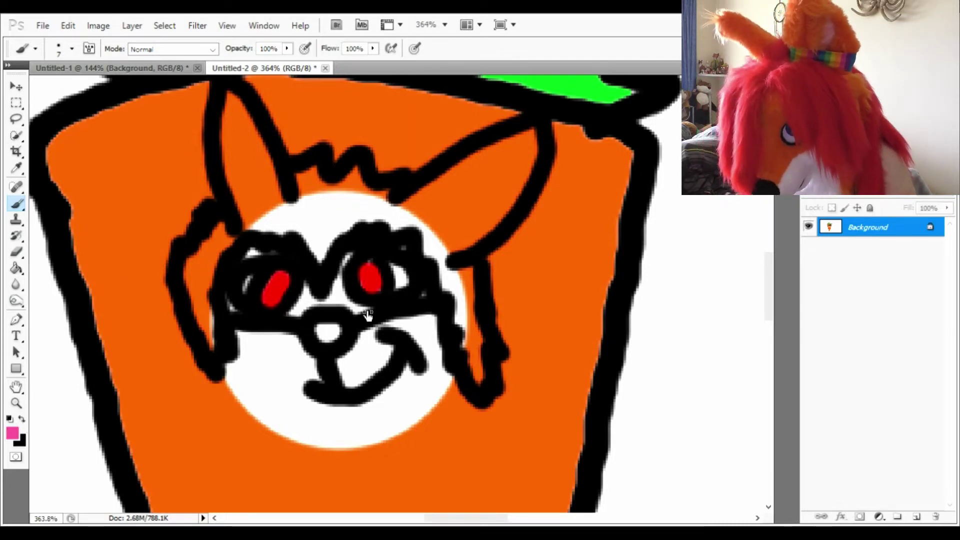
key(bracketleft)
key(bracketleft)
key(bracketleft)
drag(339, 295, 345, 267)
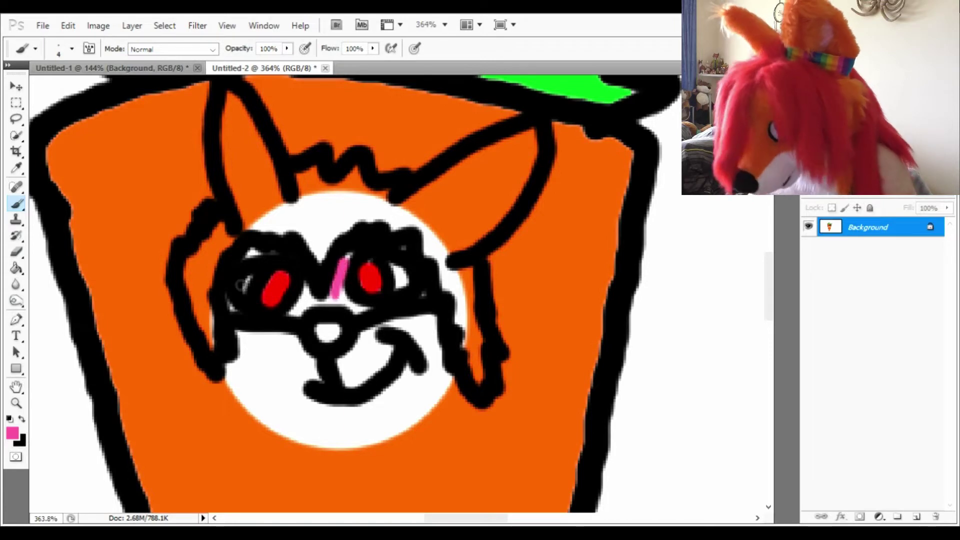
key(ctrl+z)
click(16, 269)
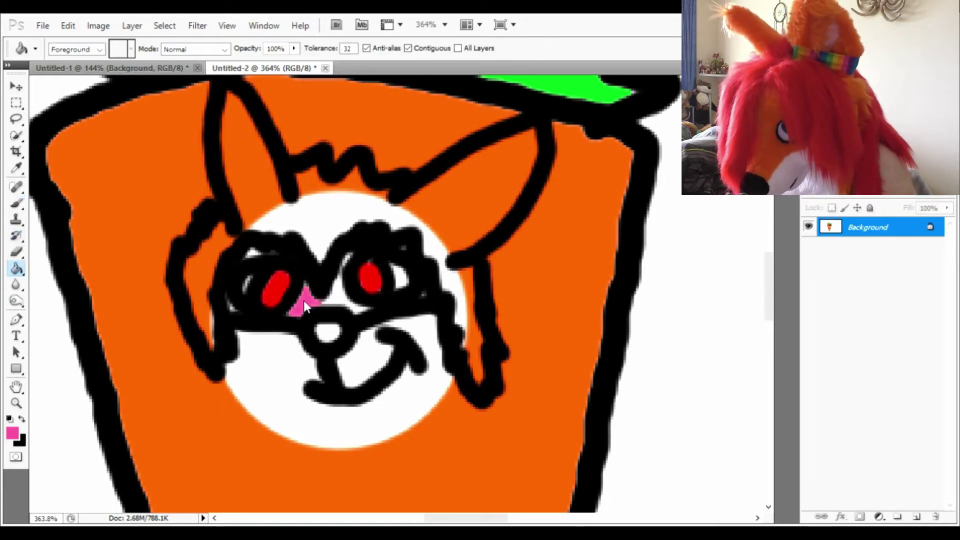
click(341, 304)
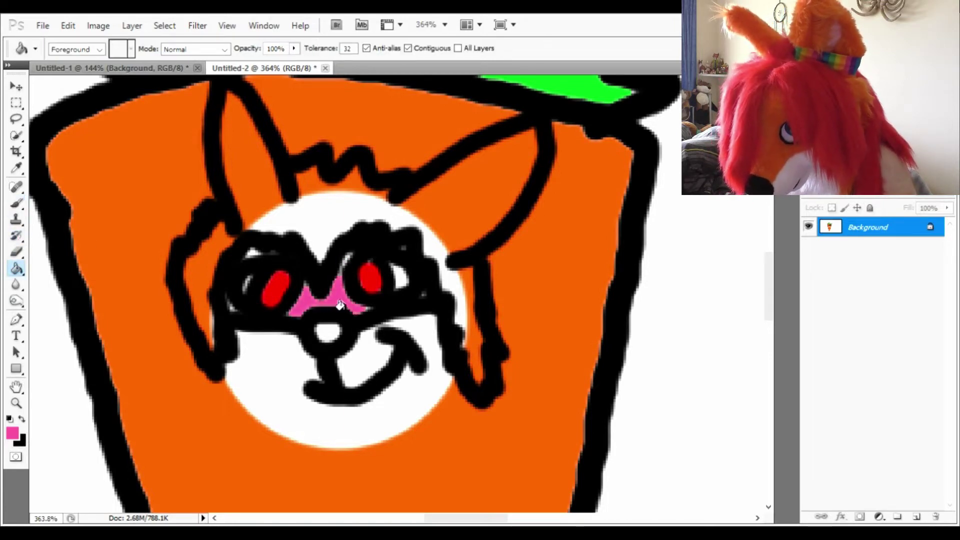
click(347, 268)
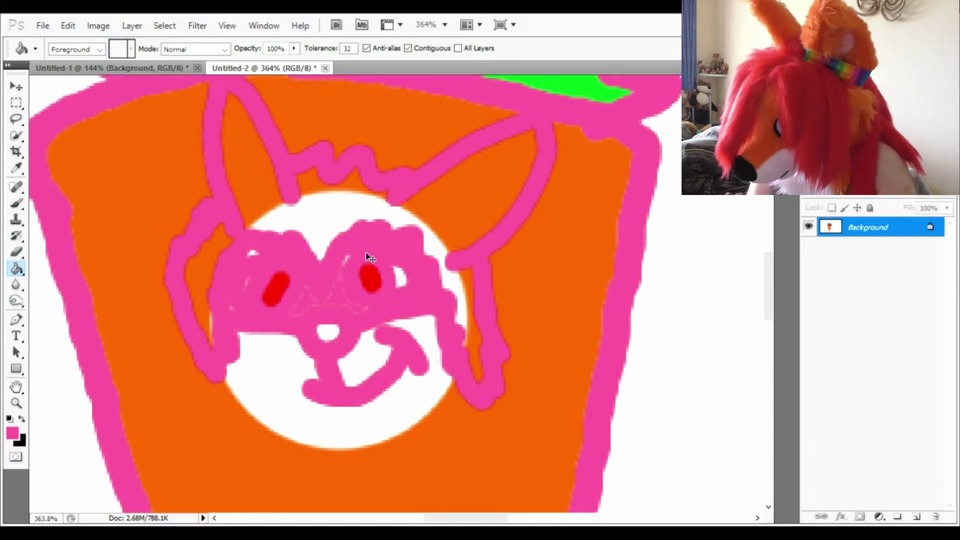
key(ctrl+z)
Paint the inside of both ears pink with a 7 px brush.
scroll(370, 258, up, 2)
key(b)
mouse_move(210, 145)
mouse_down()
mouse_move(207, 220)
mouse_move(255, 260)
mouse_up()
mouse_move(483, 231)
mouse_down()
mouse_move(439, 268)
mouse_move(493, 205)
mouse_move(537, 198)
mouse_move(450, 287)
mouse_up()
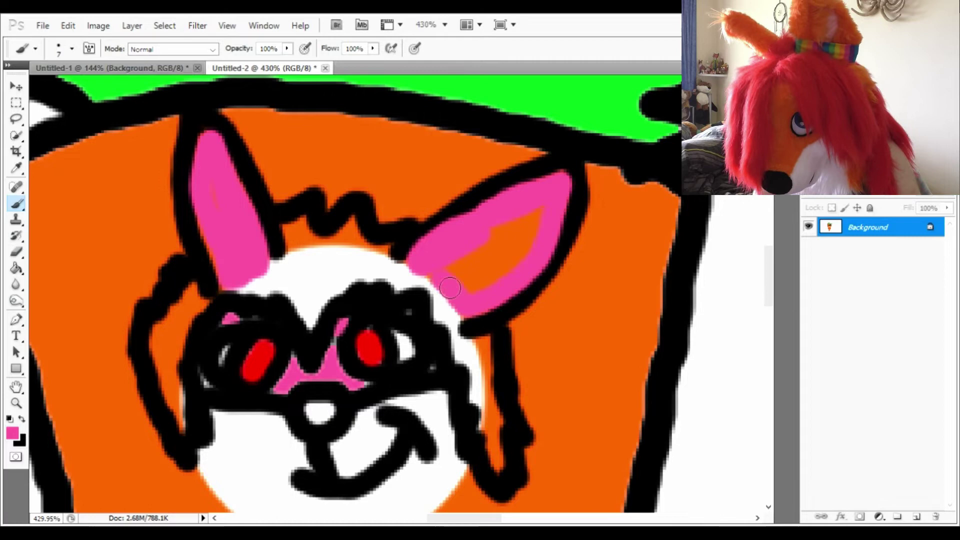
Draw three chevrons inside the right ear with a 4 px brush in the red of the eyes, redrawing the lowest one.
alt+click(403, 361)
key(bracketleft)
key(bracketleft)
key(bracketleft)
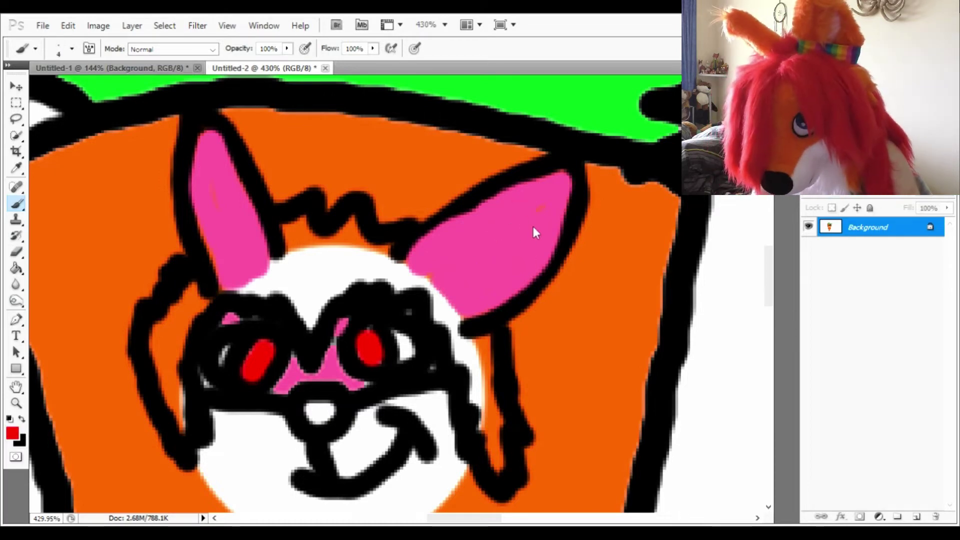
drag(503, 203, 536, 244)
drag(479, 221, 514, 260)
mouse_move(449, 252)
mouse_down()
mouse_move(494, 254)
mouse_move(497, 281)
mouse_up()
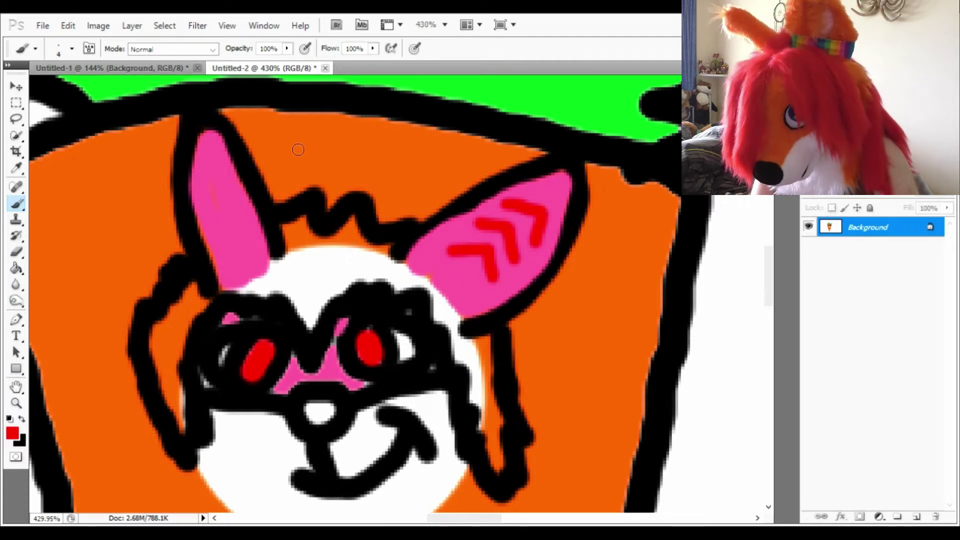
key(ctrl+z)
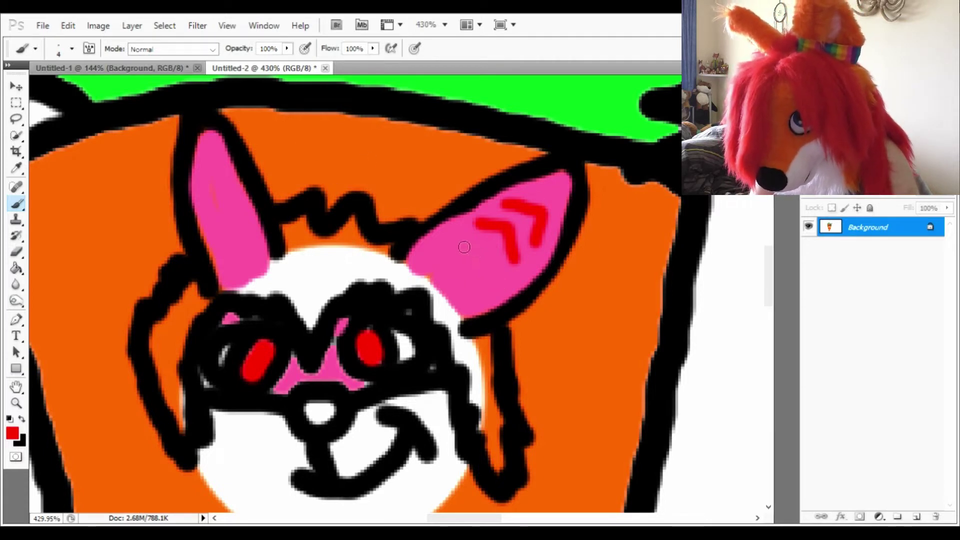
mouse_move(450, 252)
mouse_down()
mouse_move(478, 239)
mouse_move(498, 258)
mouse_move(498, 288)
mouse_up()
key(ctrl+z)
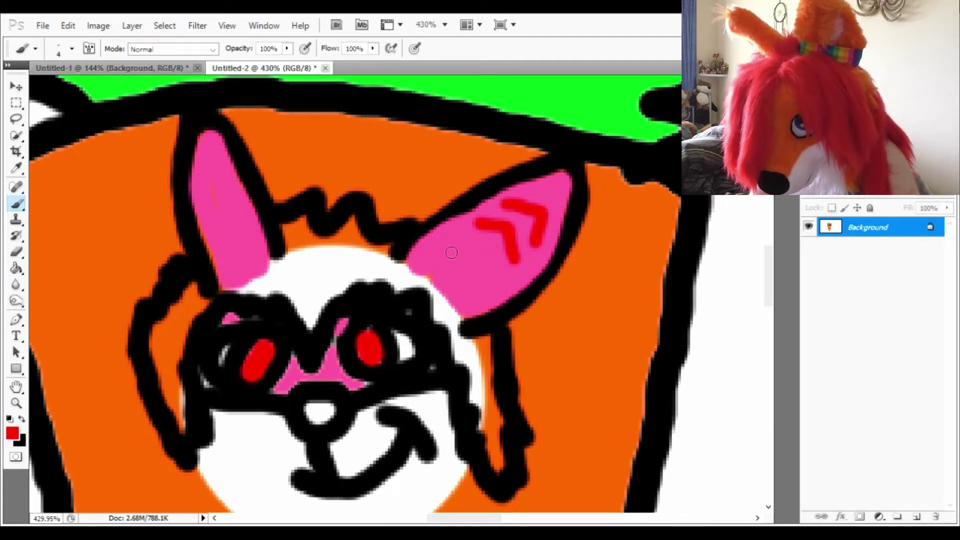
mouse_move(452, 252)
mouse_down()
mouse_move(493, 255)
mouse_move(494, 284)
mouse_up()
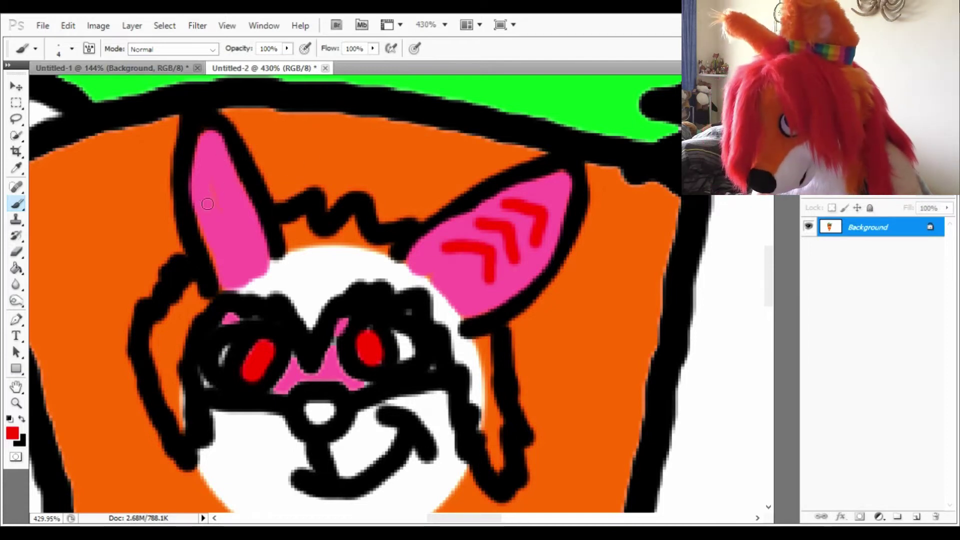
Draw three small red chevrons inside the left ear with the 4 px brush.
mouse_move(200, 200)
mouse_down()
mouse_move(221, 184)
mouse_move(240, 203)
mouse_up()
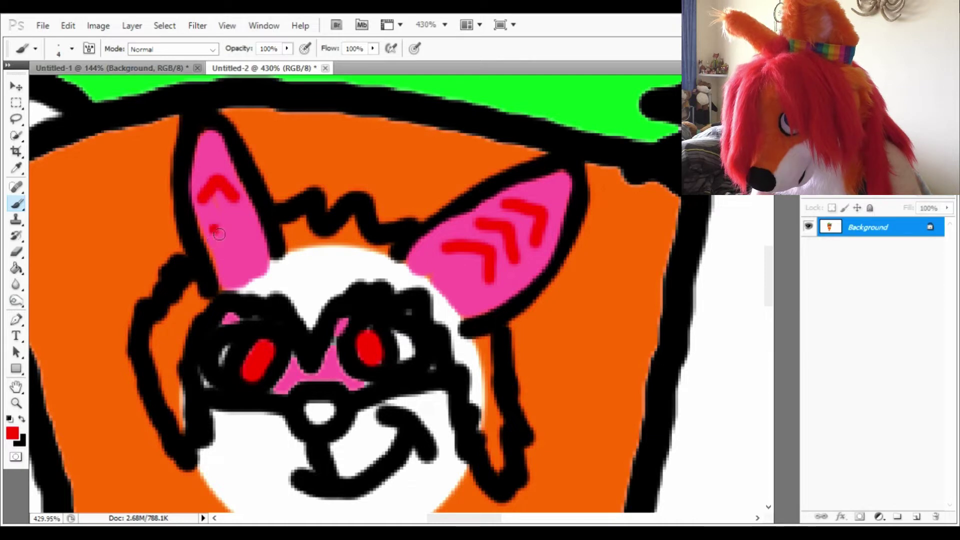
mouse_move(219, 234)
mouse_down()
mouse_move(250, 233)
mouse_move(241, 263)
mouse_move(251, 250)
mouse_move(267, 267)
mouse_up()
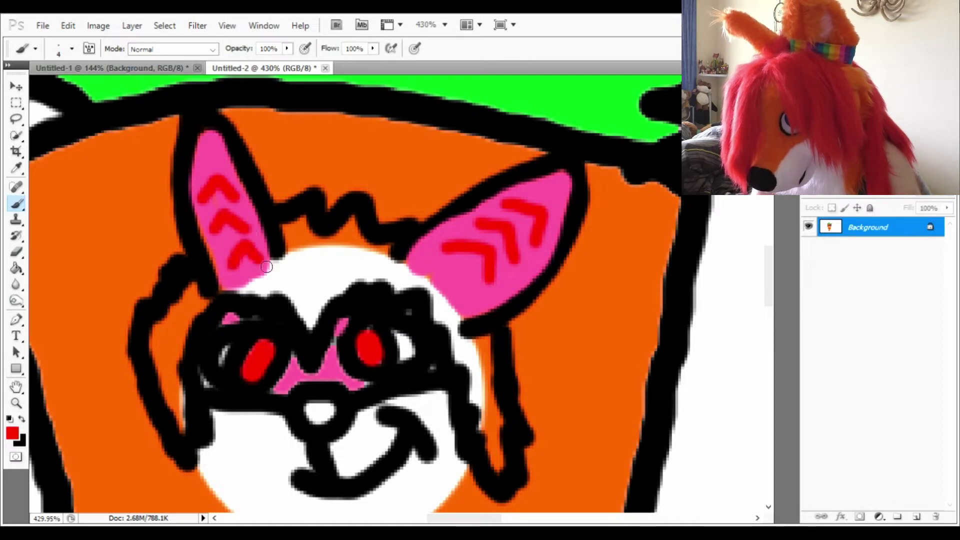
scroll(266, 266, down, 2)
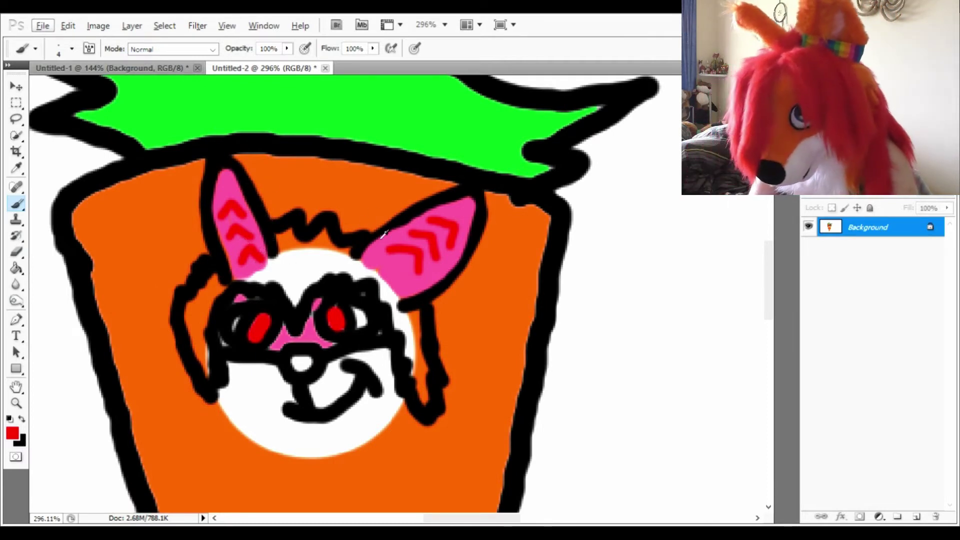
Paint two short grey piercing bars across the outline of each ear with a 4 px brush.
scroll(429, 247, up, 3)
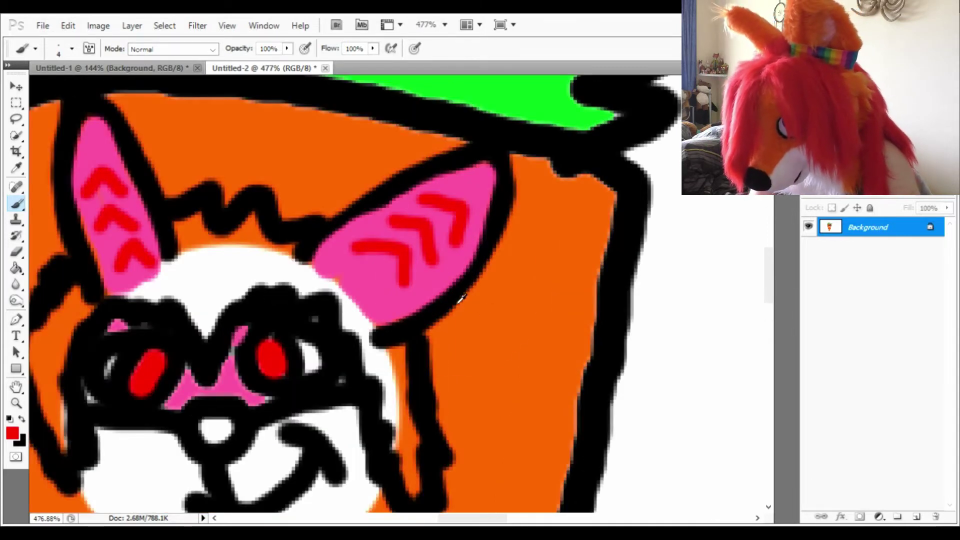
key(d)
key(i)
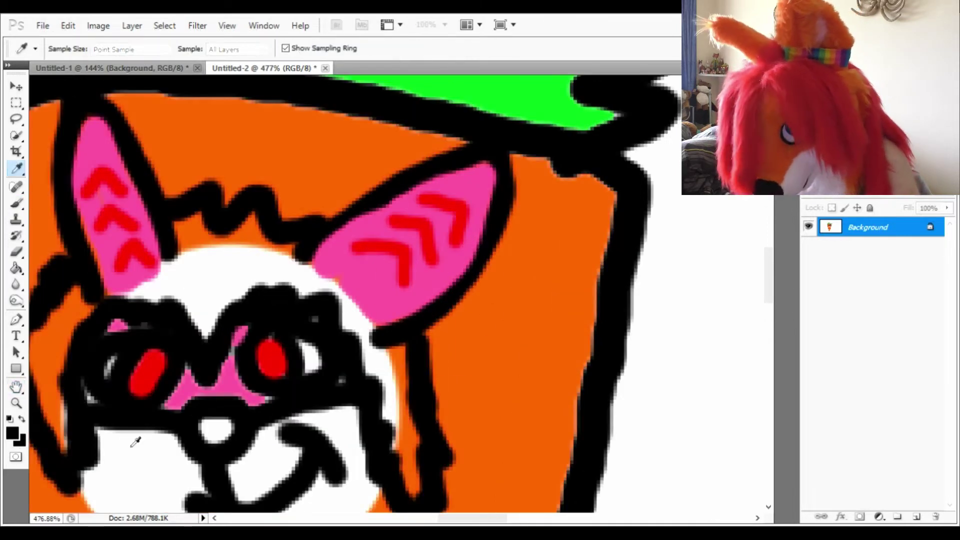
click(109, 370)
key(b)
drag(423, 282, 443, 315)
mouse_move(75, 170)
mouse_down()
mouse_move(133, 238)
mouse_move(106, 233)
mouse_move(107, 209)
mouse_up()
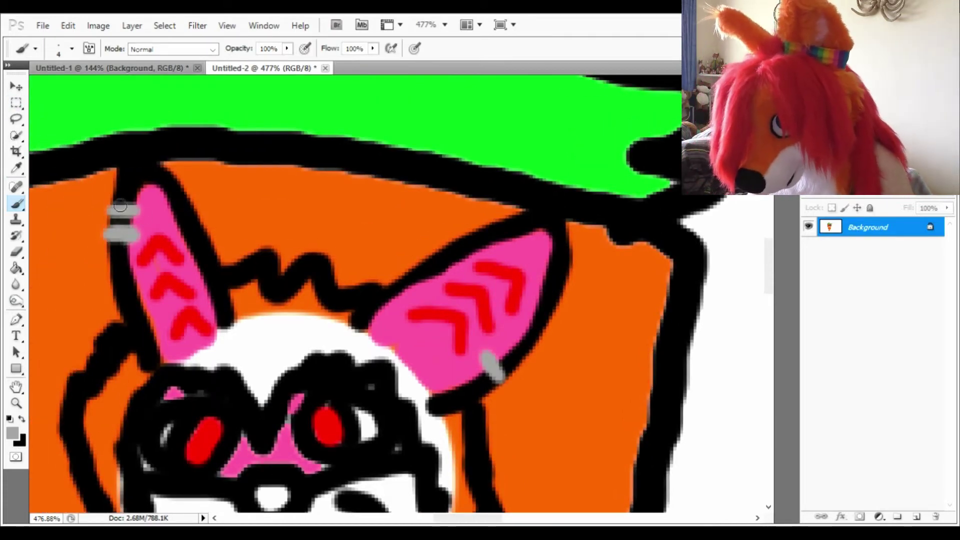
drag(492, 227, 505, 235)
scroll(500, 233, down, 4)
scroll(440, 271, up, 1)
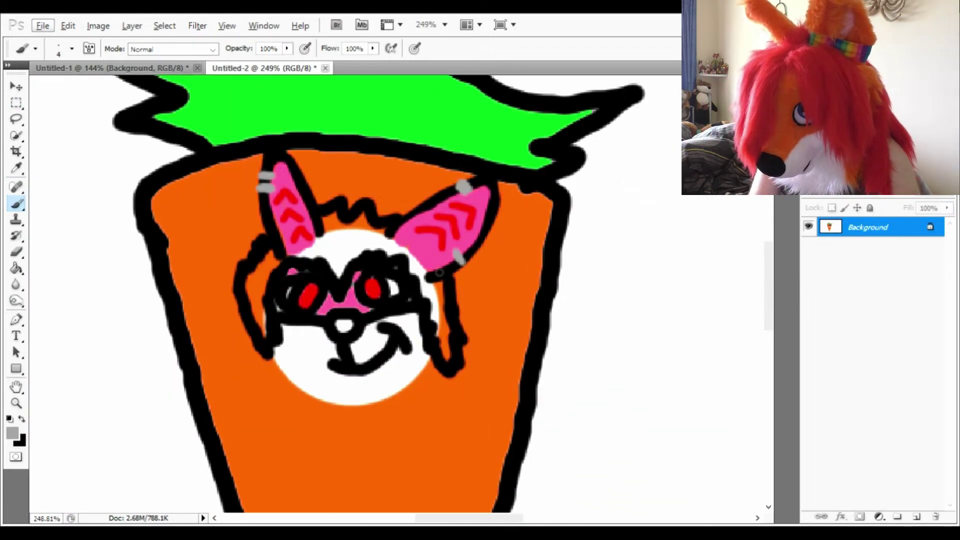
scroll(370, 300, down, 2)
scroll(370, 300, up, 3)
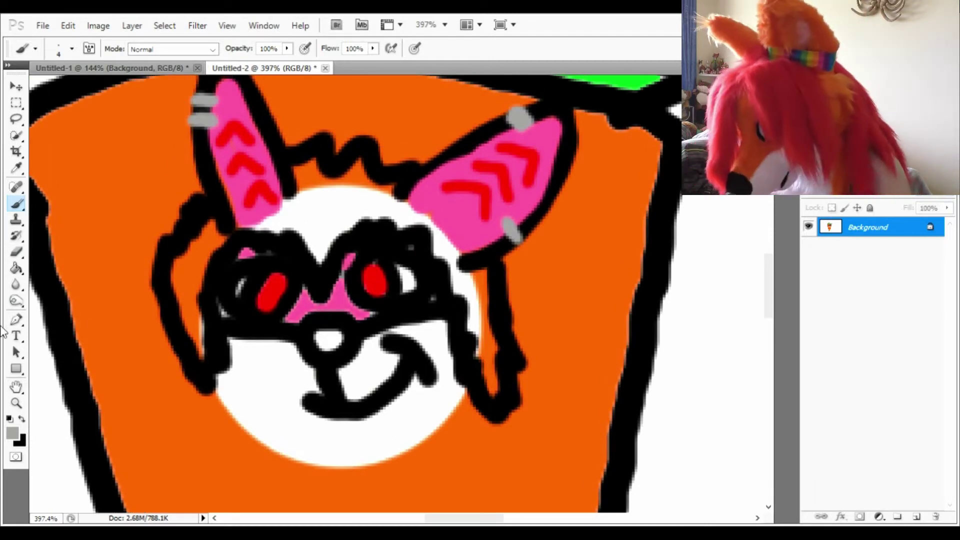
Paint the hair lavender with a 4 px brush, covering the fringe and both side locks inside the black outline.
click(16, 169)
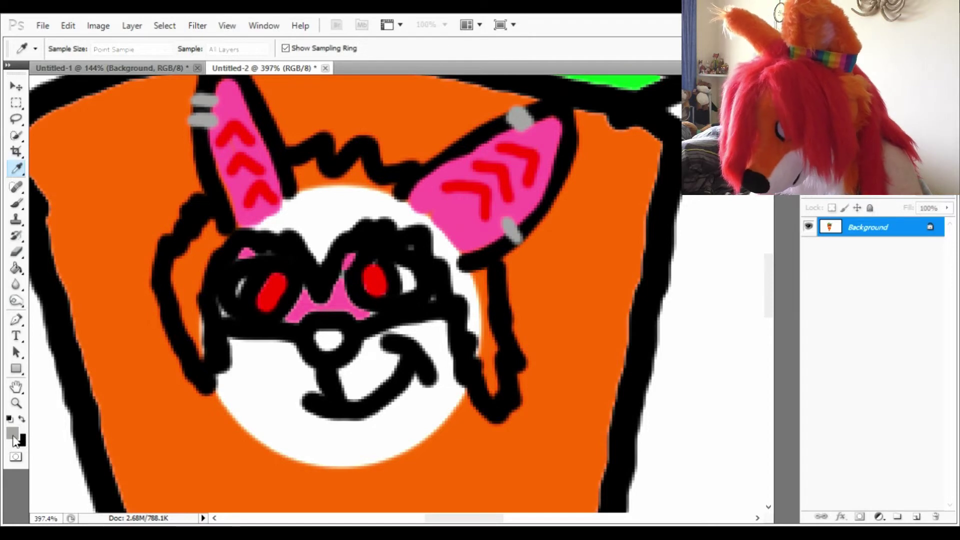
scroll(263, 324, down, 5)
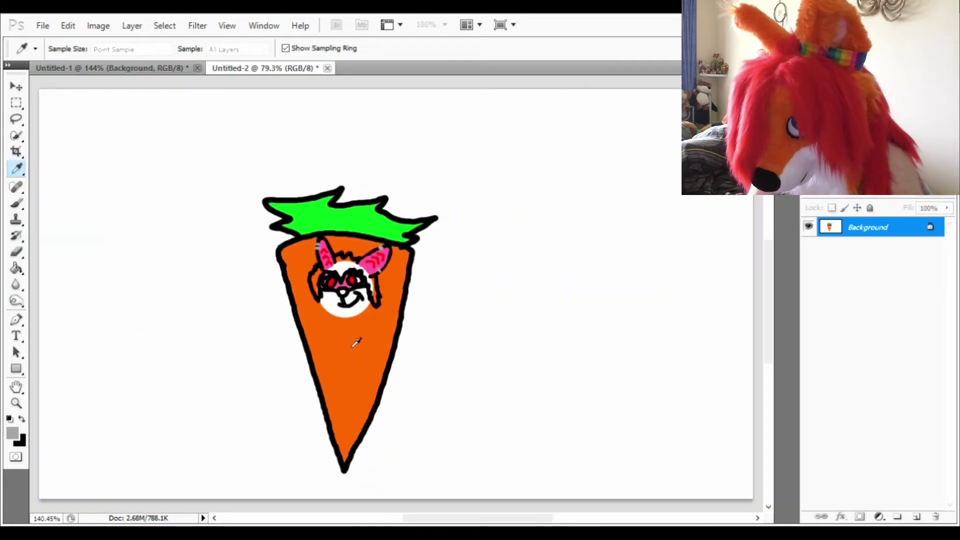
scroll(358, 336, up, 4)
scroll(343, 225, up, 3)
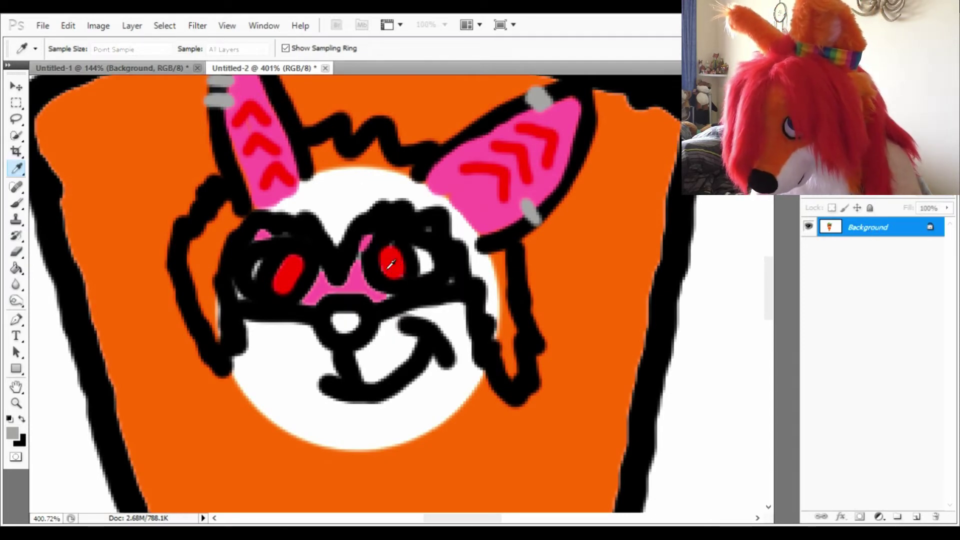
click(259, 272)
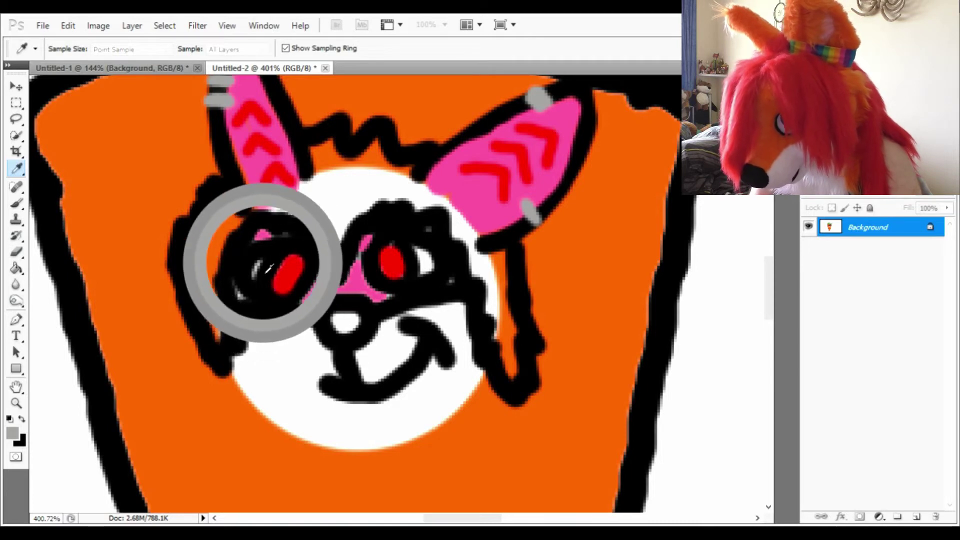
click(16, 204)
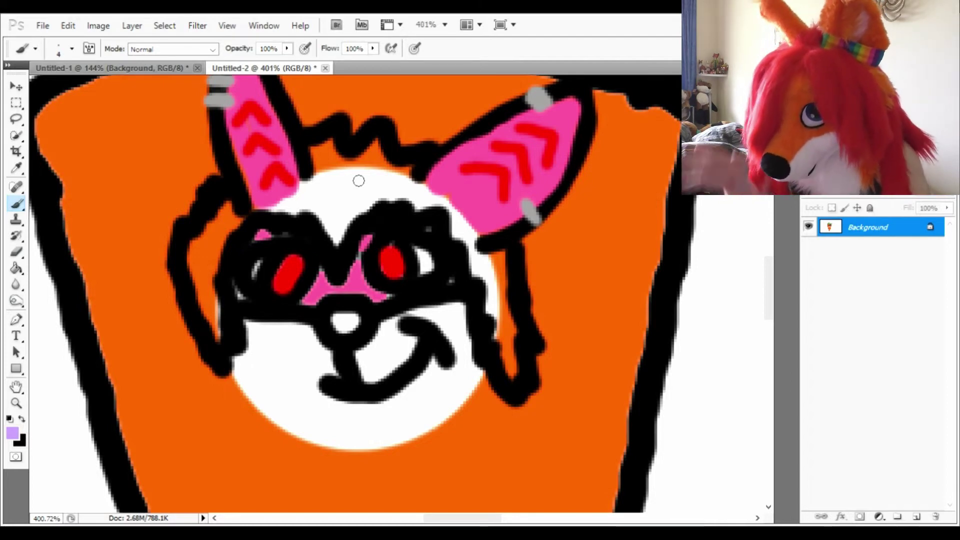
drag(359, 170, 341, 207)
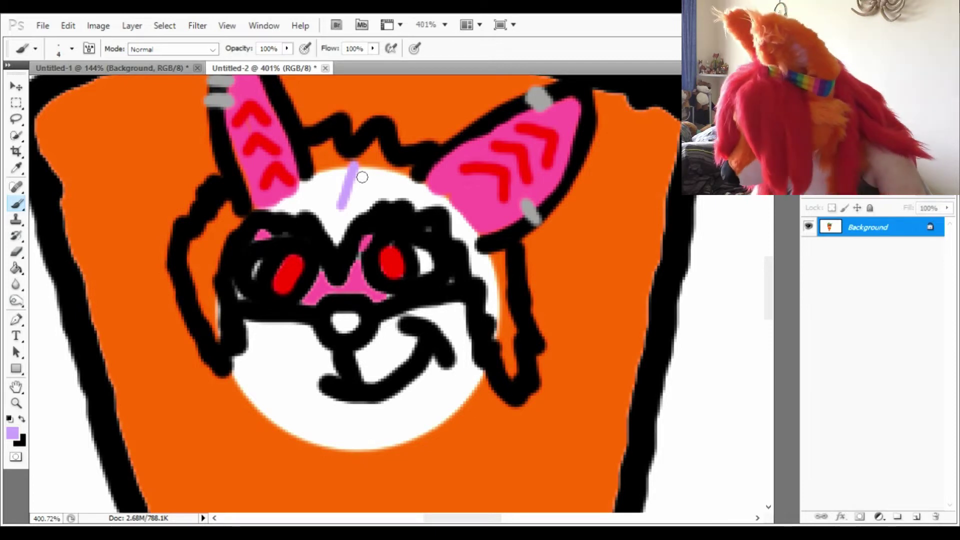
mouse_move(368, 164)
mouse_down()
mouse_move(408, 177)
mouse_move(368, 181)
mouse_move(337, 152)
mouse_move(321, 156)
mouse_move(346, 182)
mouse_move(336, 234)
mouse_move(324, 183)
mouse_move(278, 210)
mouse_move(231, 214)
mouse_move(214, 239)
mouse_move(208, 293)
mouse_move(237, 225)
mouse_move(324, 206)
mouse_move(337, 256)
mouse_move(329, 237)
mouse_move(341, 211)
mouse_move(327, 218)
mouse_move(339, 242)
mouse_move(343, 227)
mouse_move(338, 239)
mouse_move(373, 210)
mouse_move(377, 186)
mouse_move(356, 210)
mouse_move(362, 195)
mouse_move(330, 191)
mouse_move(418, 193)
mouse_move(387, 186)
mouse_move(398, 185)
mouse_move(399, 201)
mouse_move(372, 204)
mouse_move(458, 212)
mouse_move(421, 190)
mouse_move(433, 202)
mouse_move(416, 201)
mouse_move(429, 213)
mouse_move(464, 223)
mouse_move(475, 243)
mouse_up()
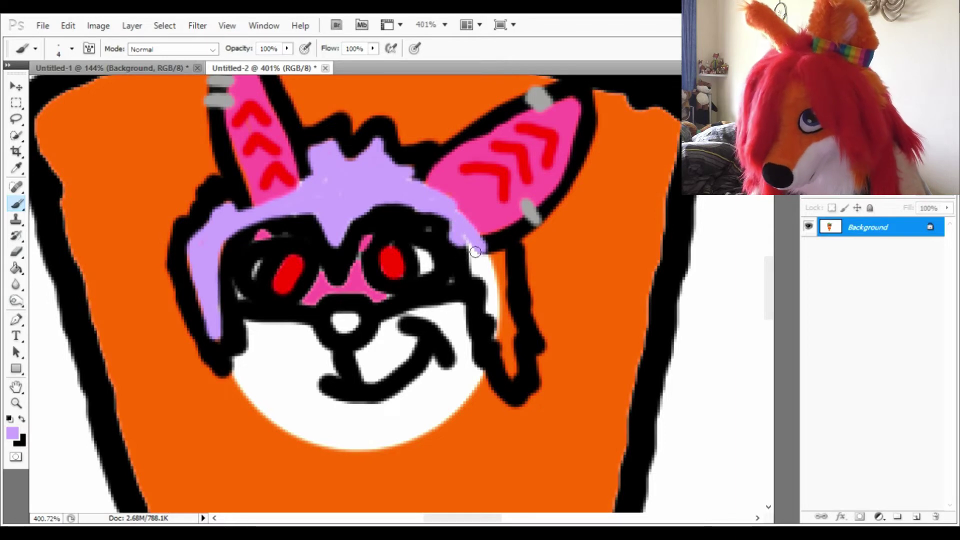
mouse_move(472, 246)
mouse_down()
mouse_move(494, 279)
mouse_move(520, 376)
mouse_move(508, 258)
mouse_move(484, 266)
mouse_move(501, 266)
mouse_move(505, 294)
mouse_move(484, 275)
mouse_move(488, 258)
mouse_move(493, 269)
mouse_move(482, 245)
mouse_up()
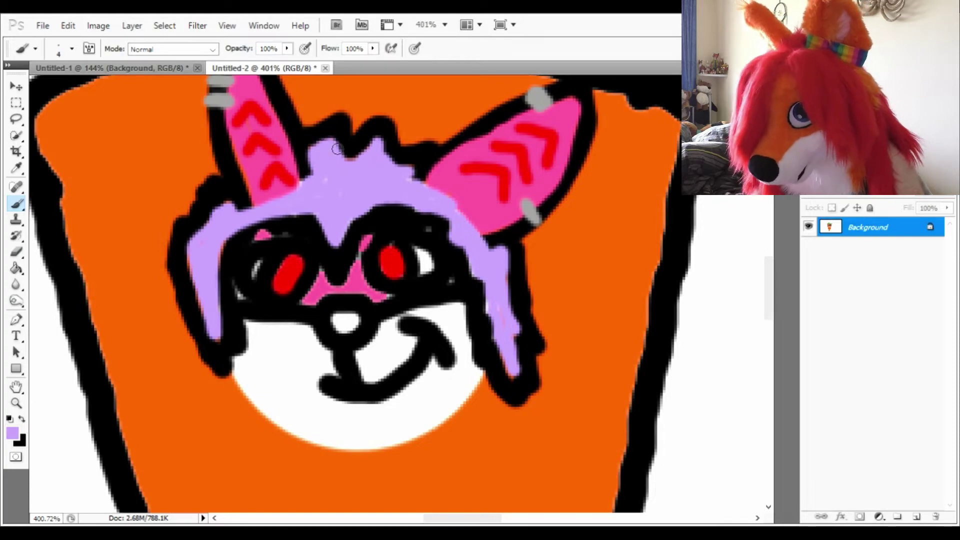
Touch up the small gaps in the black mask beside the eyes with the ears' pink, reducing the brush to 1 px.
alt+click(210, 254)
scroll(280, 272, up, 3)
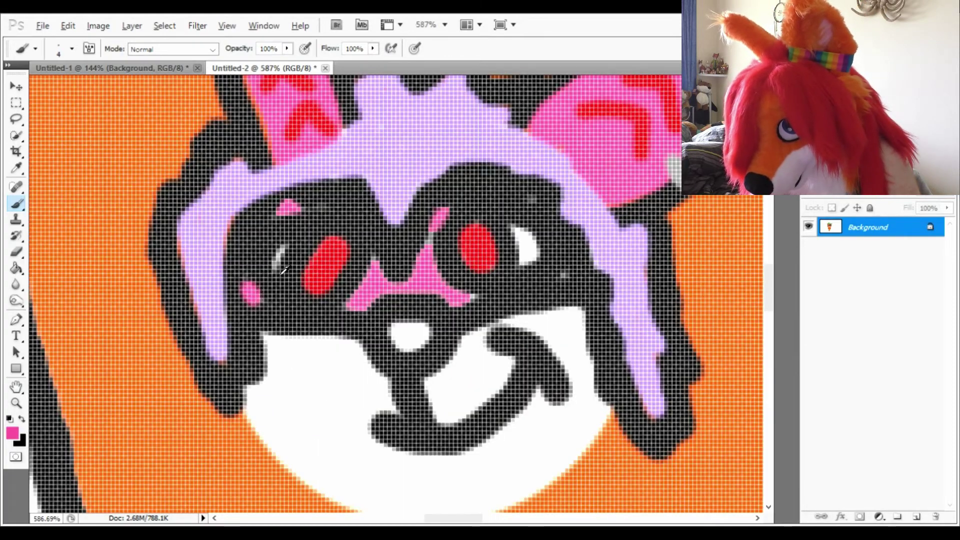
scroll(295, 267, down, 2)
key(bracketleft)
key(bracketleft)
key(bracketleft)
scroll(497, 274, down, 2)
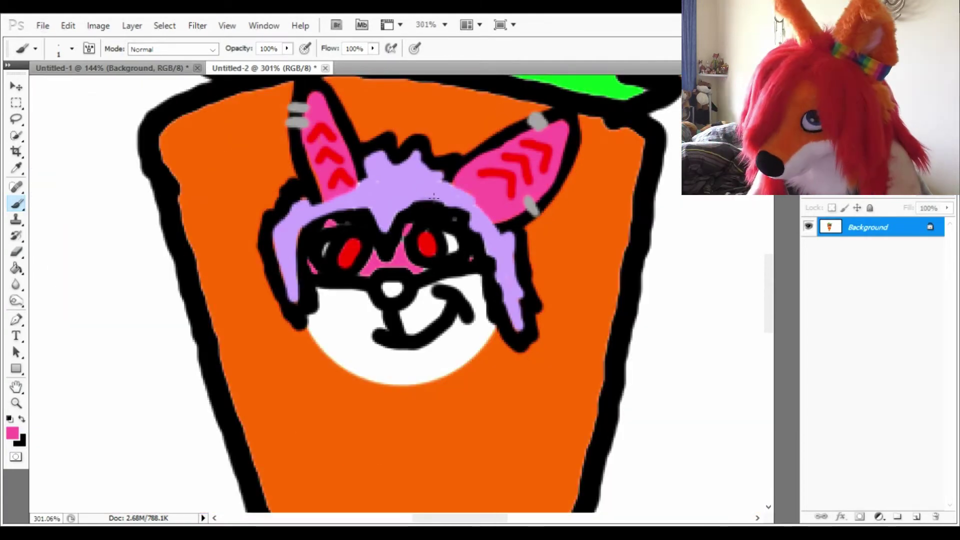
Fill the white muzzle around the mouth with a pale pink using the Paint Bucket.
key(i)
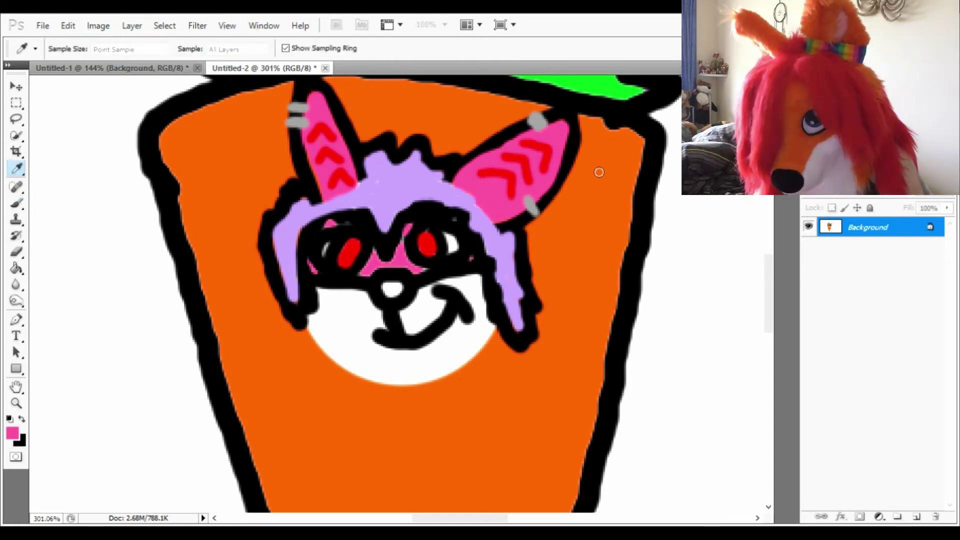
key(g)
key(i)
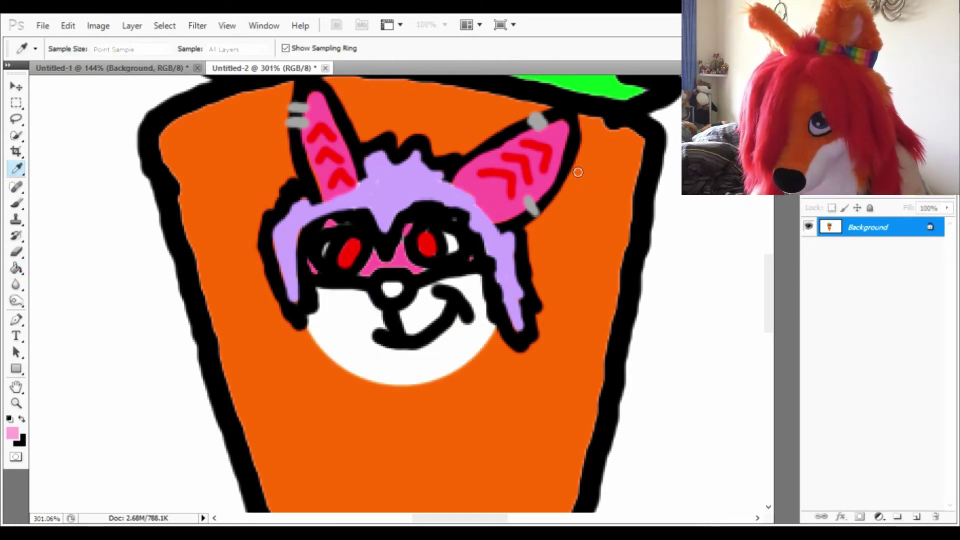
key(g)
click(356, 326)
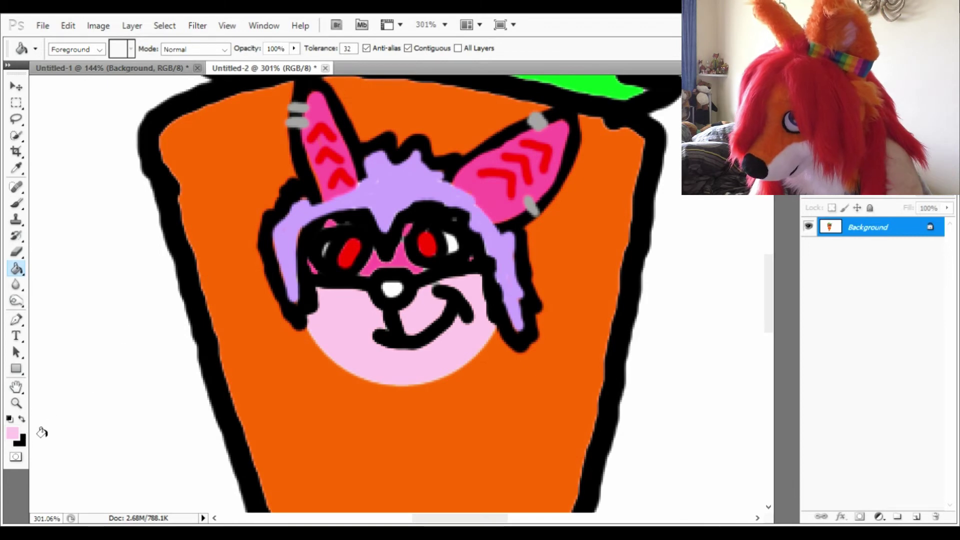
Try filling the white nose with the ears' pink, and undo the fill.
key(alt)
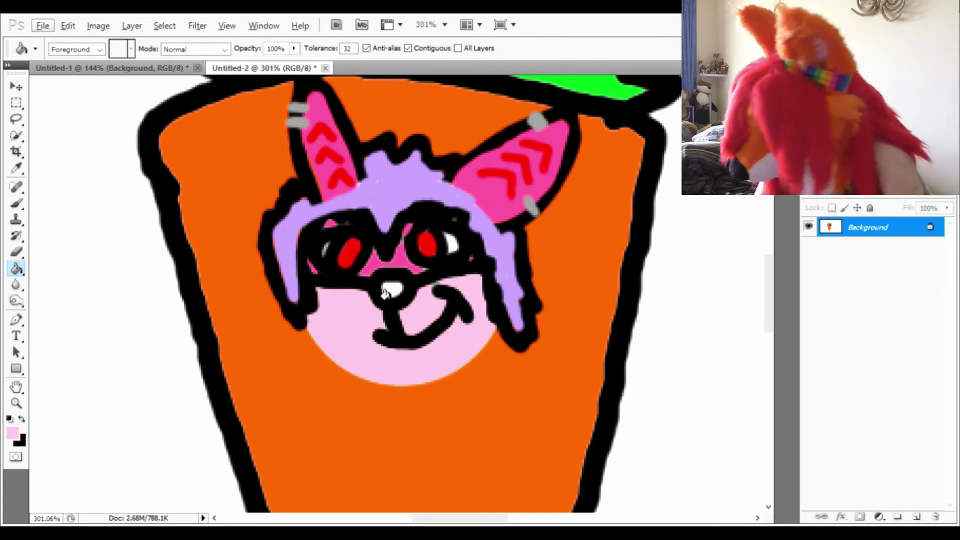
key(alt)
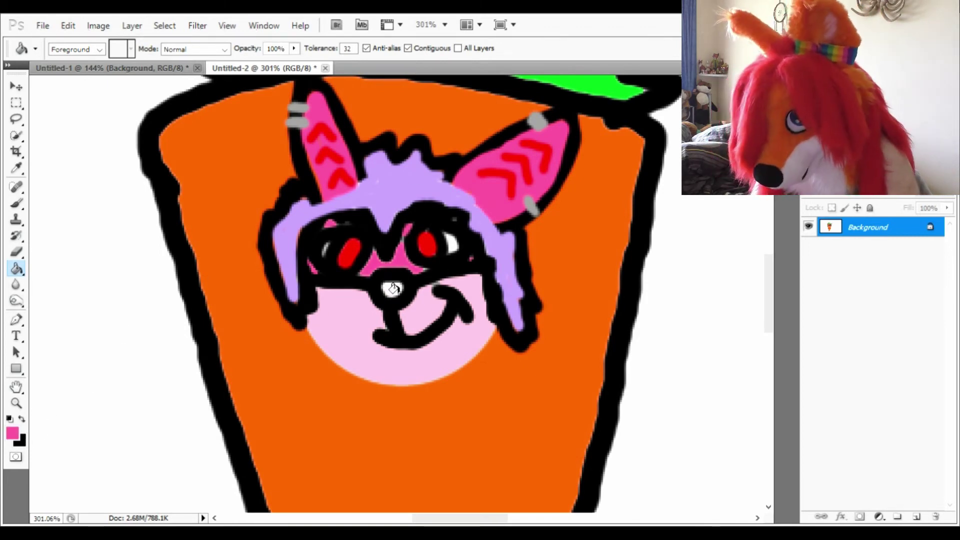
click(393, 290)
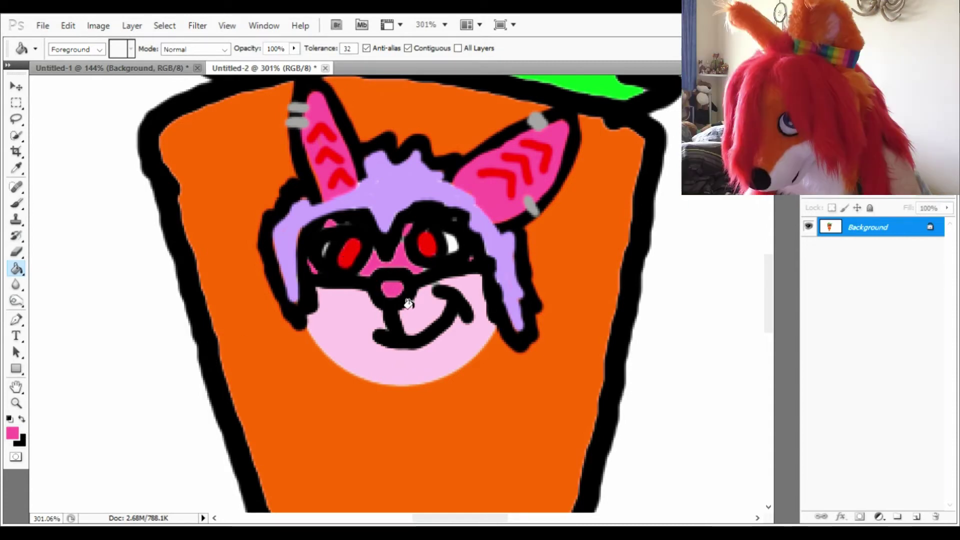
key(ctrl+z)
Switch to a 7 px brush with black as the painting colour.
key(b)
key(x)
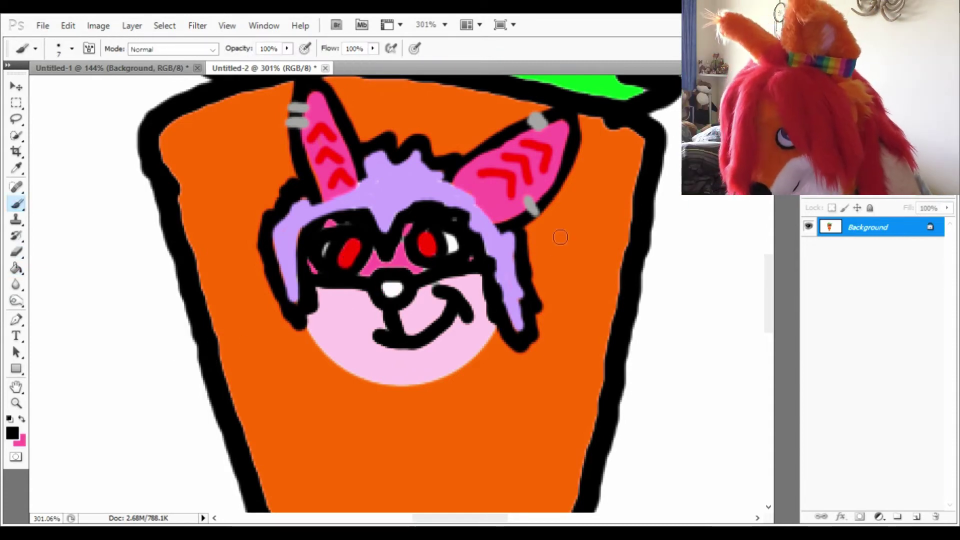
Paint over the white centre of the character's nose with black.
drag(385, 288, 398, 299)
scroll(410, 330, down, 5)
scroll(430, 345, up, 7)
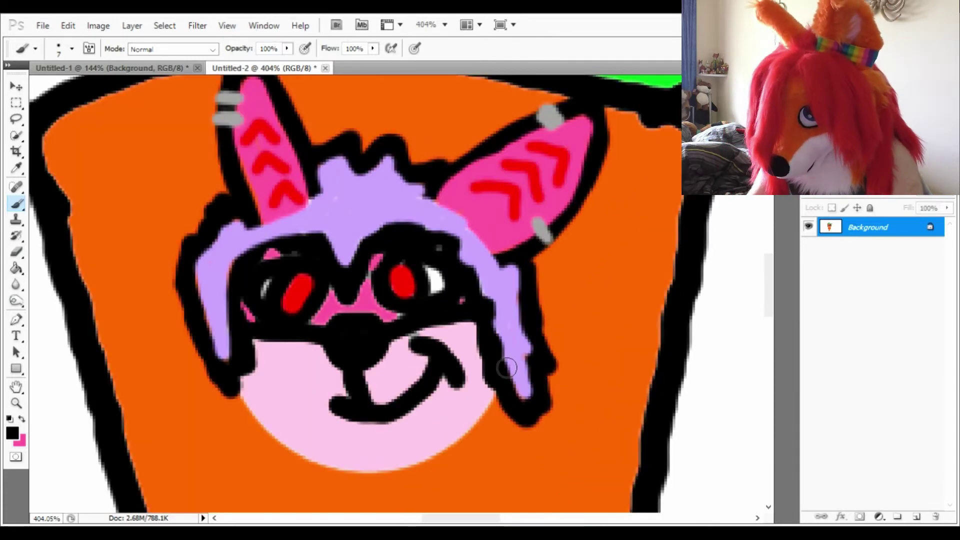
Erase the tip of the hair lock beside the right cheek and repaint the area with sampled black and orange.
click(20, 253)
click(23, 421)
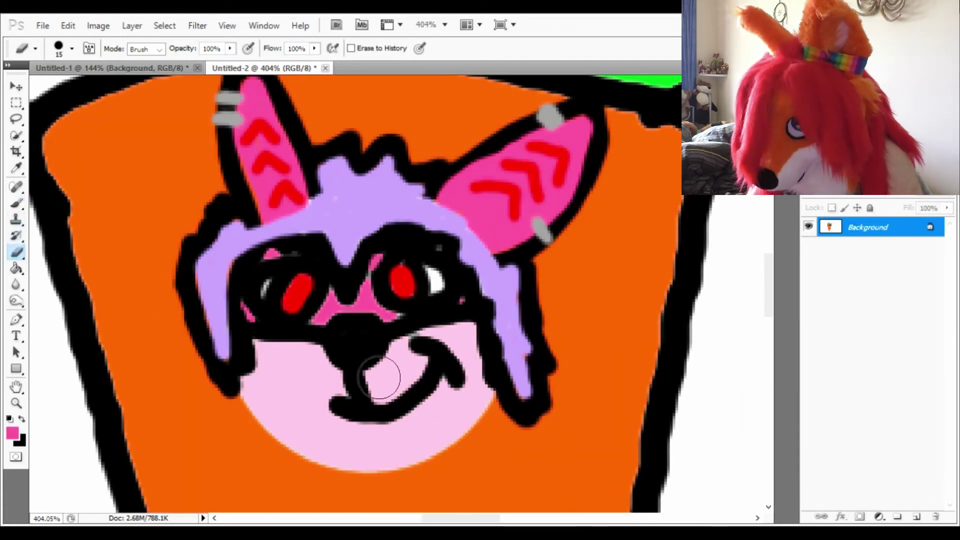
drag(550, 338, 538, 428)
key(j)
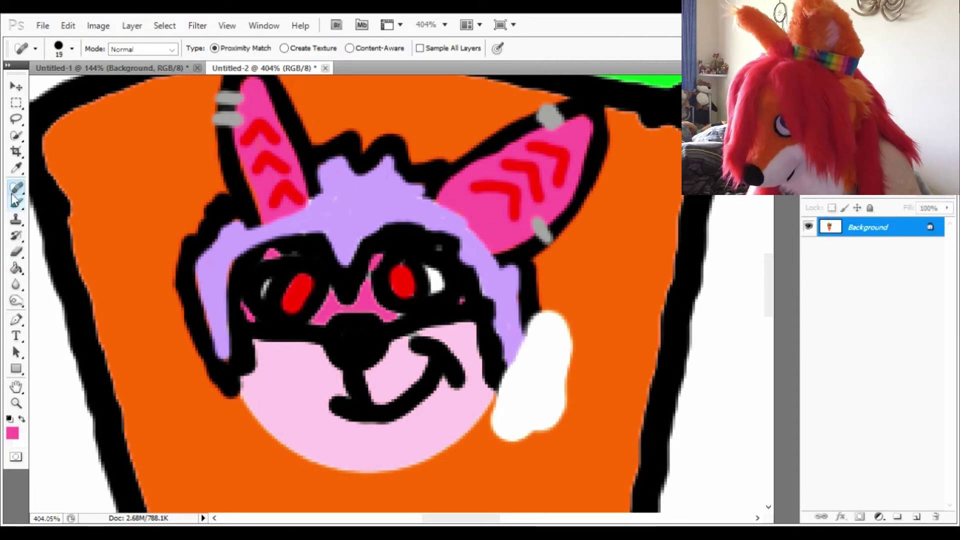
key(b)
alt+click(500, 380)
mouse_move(500, 386)
mouse_down()
mouse_move(530, 326)
mouse_move(538, 393)
mouse_move(515, 428)
mouse_move(565, 320)
mouse_up()
alt+click(555, 320)
Sample black from the carrot's outline as the brush colour.
scroll(316, 311, down, 5)
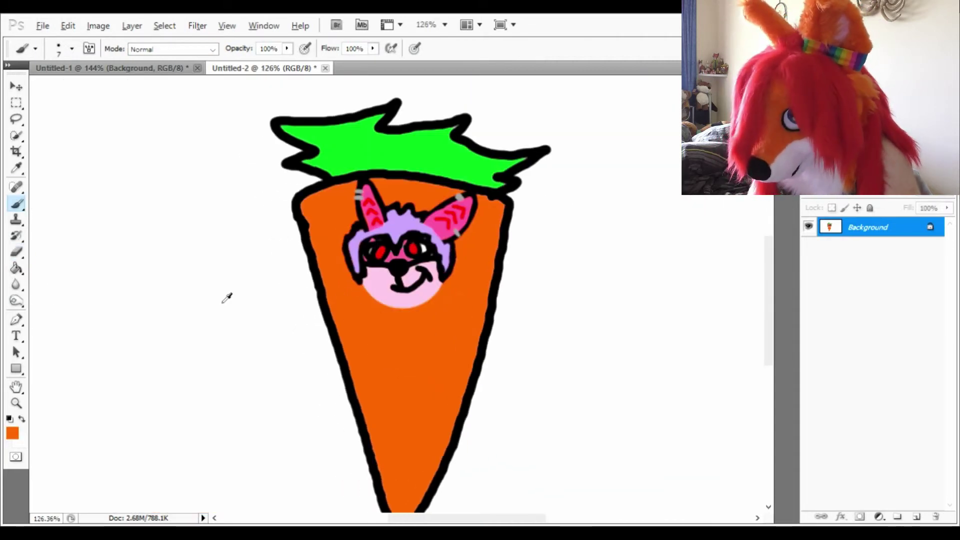
scroll(345, 286, down, 2)
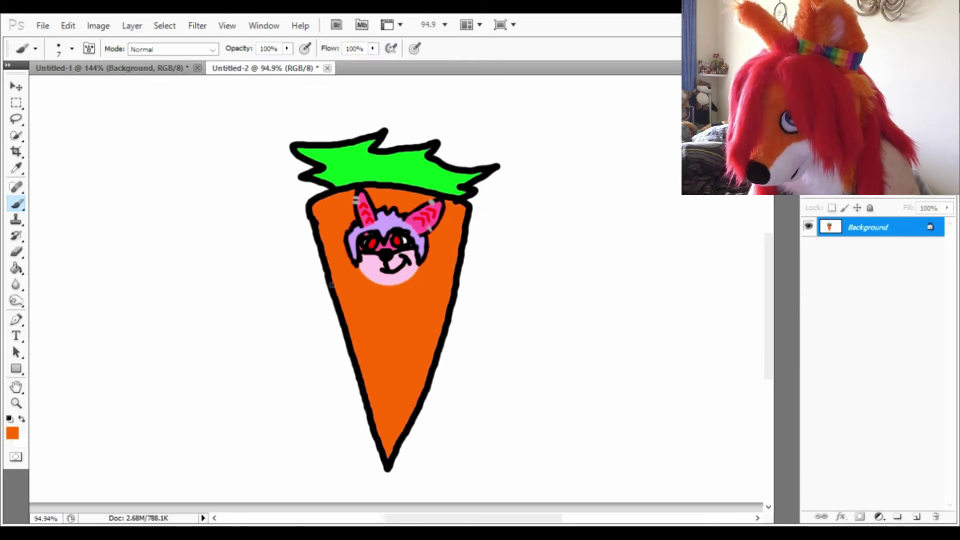
drag(331, 284, 287, 252)
key(ctrl+z)
alt+click(325, 269)
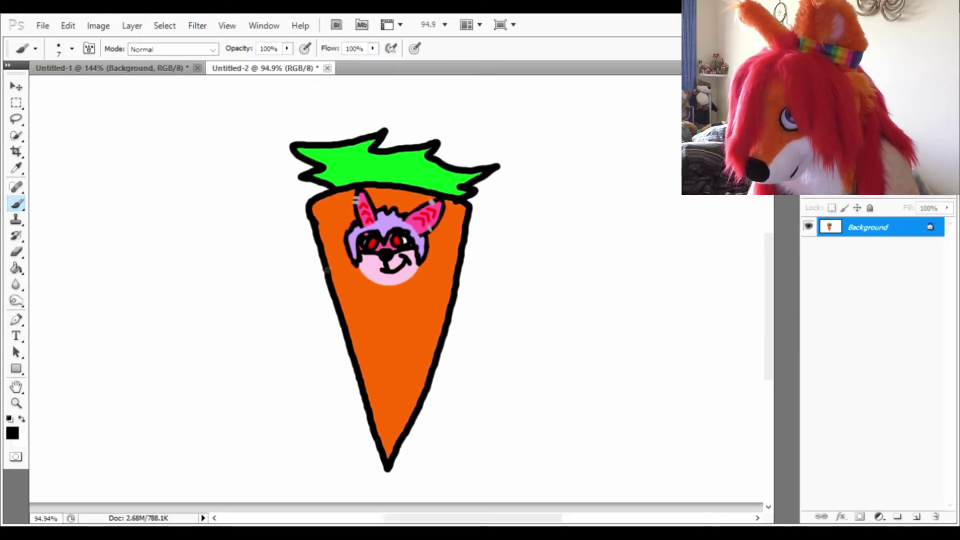
Try to draw a thin arm with a fingered hand on the carrot's left side.
drag(326, 270, 314, 264)
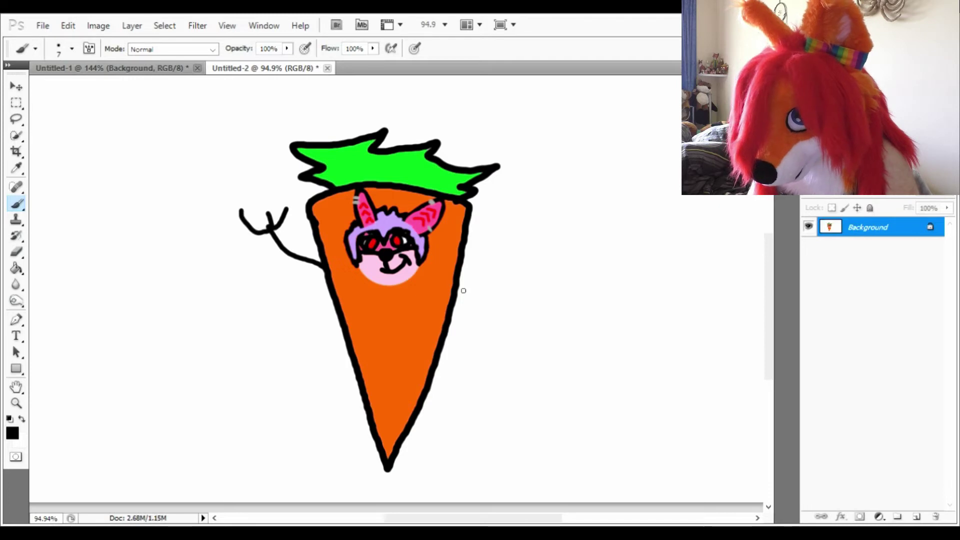
key(ctrl+alt+z)
key(ctrl+alt+z)
key(ctrl+alt+z)
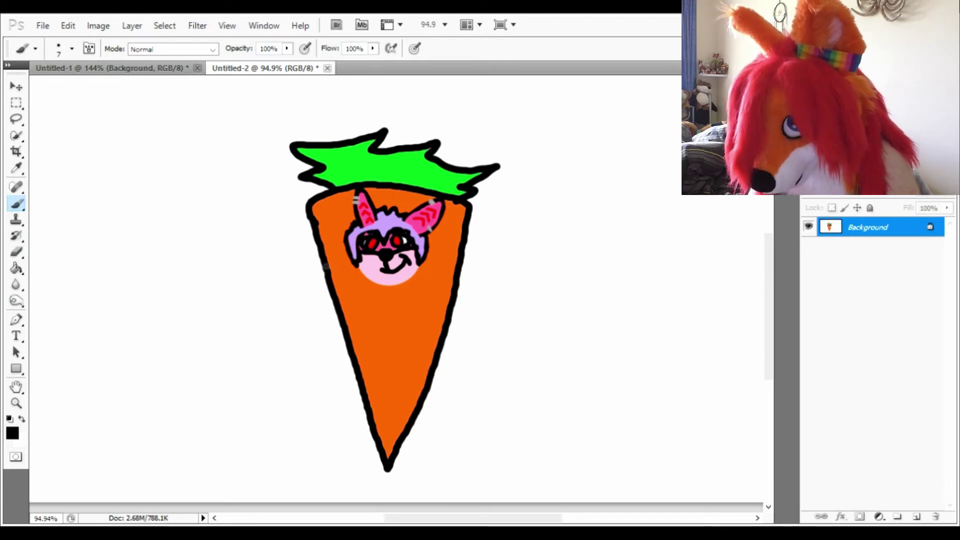
Draw two short curved black arms and two bent legs with feet on the sides of the carrot.
drag(325, 267, 285, 250)
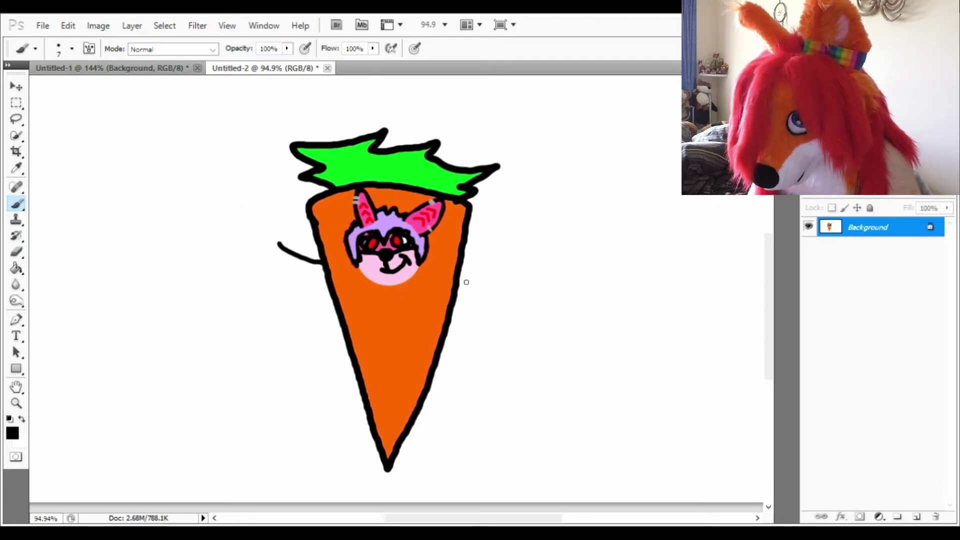
drag(473, 278, 511, 235)
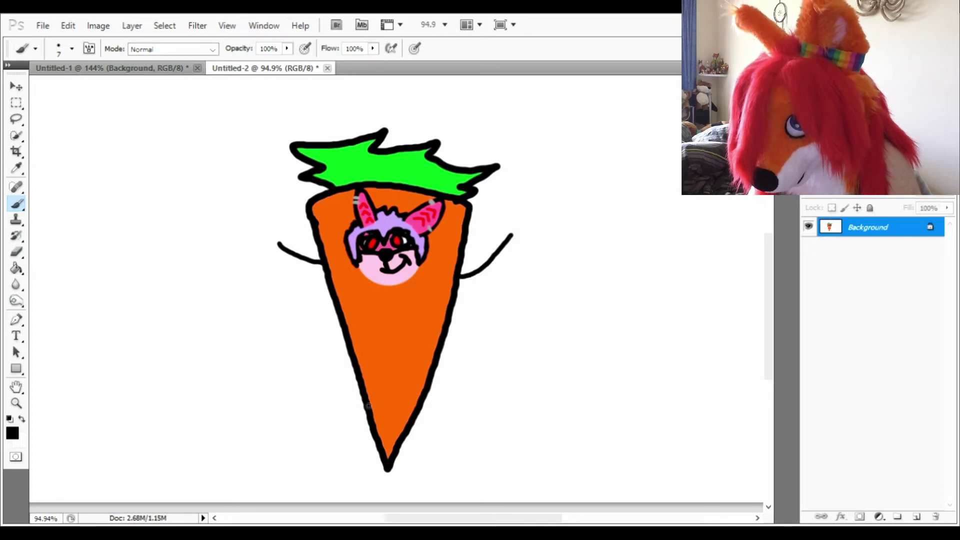
mouse_move(369, 406)
mouse_down()
mouse_move(353, 450)
mouse_move(284, 481)
mouse_up()
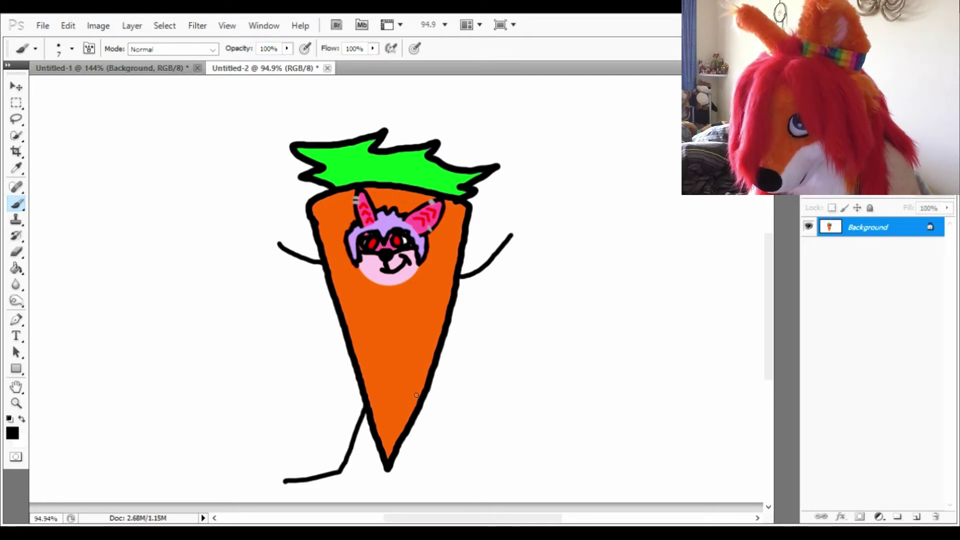
drag(416, 395, 446, 467)
key(ctrl+z)
mouse_move(425, 396)
mouse_down()
mouse_move(456, 453)
mouse_move(480, 474)
mouse_move(569, 457)
mouse_up()
key(ctrl+z)
mouse_move(425, 396)
mouse_down()
mouse_move(455, 469)
mouse_move(517, 466)
mouse_up()
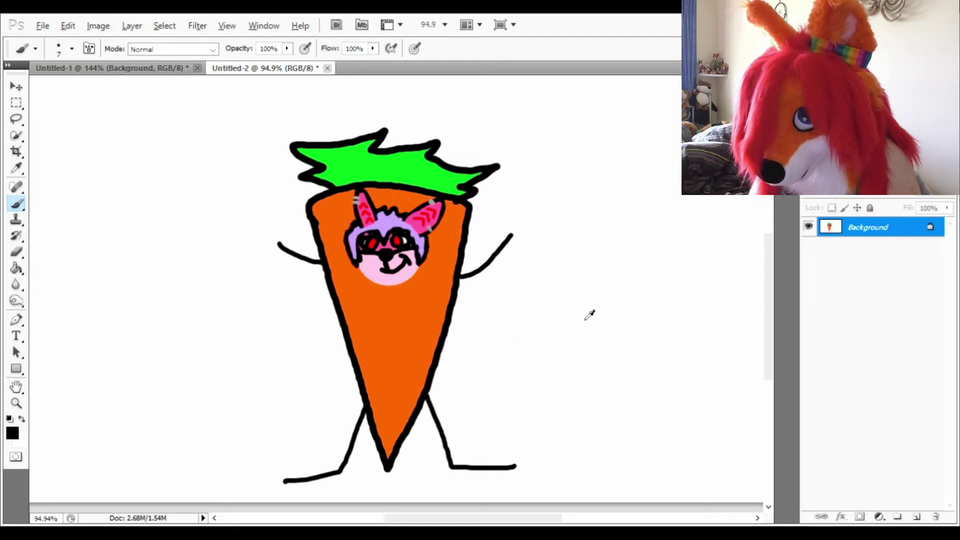
alt+scroll(590, 315, up, 2)
alt+scroll(588, 316, down, 1)
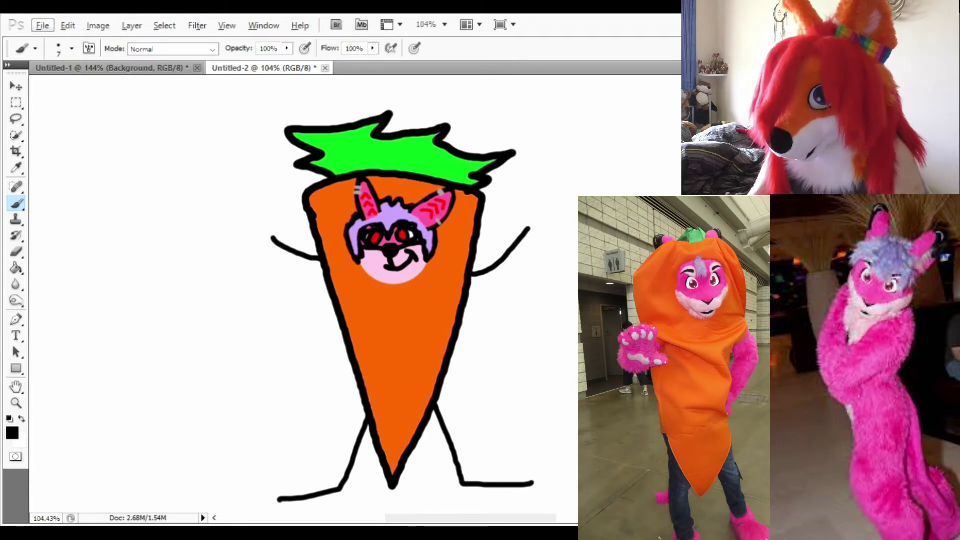
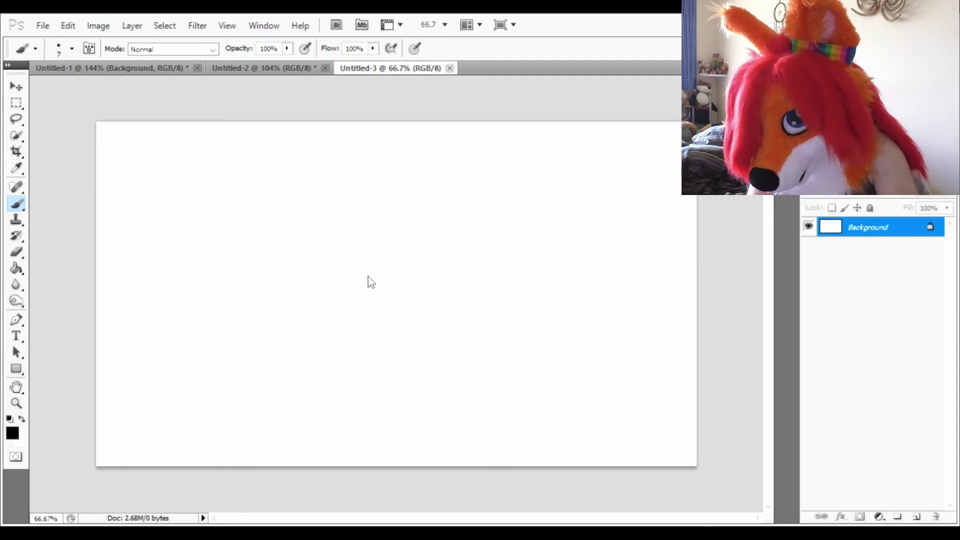
Set the brush size to 10 and try out first outline strokes on the blank Untitled-3 canvas.
key(bracketright)
scroll(365, 283, up, 1)
mouse_move(403, 250)
mouse_down()
mouse_move(435, 255)
mouse_move(468, 213)
mouse_up()
key(ctrl+z)
key(ctrl+z)
mouse_move(389, 267)
mouse_down()
mouse_move(474, 222)
mouse_move(408, 289)
mouse_move(435, 313)
mouse_move(460, 242)
mouse_move(476, 287)
mouse_up()
key(ctrl+z)
key(ctrl+alt+z)
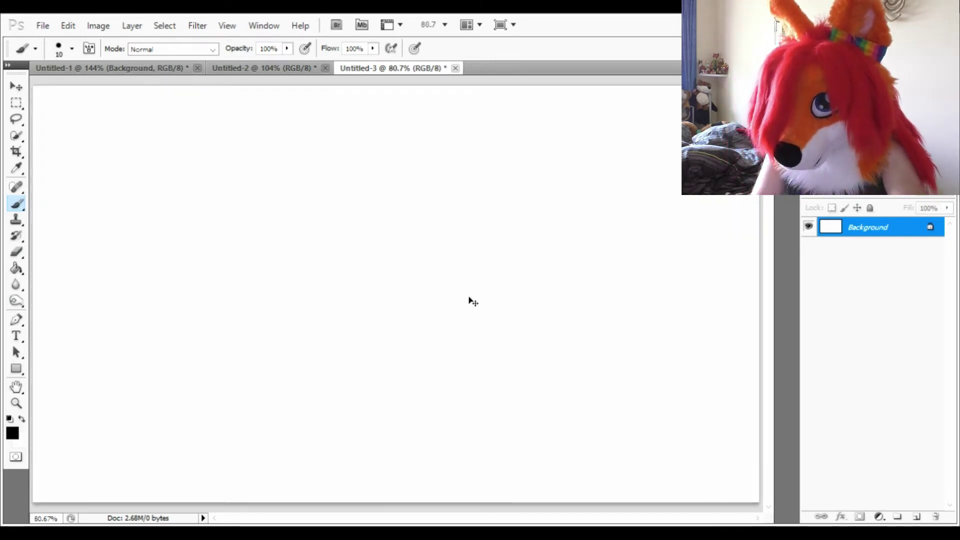
Draw a long-snouted head outline with a pointed ear and an elongated oval torso below it.
drag(393, 223, 456, 195)
key(ctrl+z)
mouse_move(319, 244)
mouse_down()
mouse_move(373, 239)
mouse_move(506, 158)
mouse_move(347, 277)
mouse_move(523, 172)
mouse_move(506, 159)
mouse_up()
key(ctrl+z)
mouse_move(402, 275)
mouse_down()
mouse_move(428, 342)
mouse_move(456, 388)
mouse_move(529, 267)
mouse_move(431, 403)
mouse_move(516, 318)
mouse_move(468, 258)
mouse_move(412, 291)
mouse_move(481, 407)
mouse_move(483, 246)
mouse_up()
key(ctrl+z)
key(ctrl+z)
scroll(476, 311, down, 1)
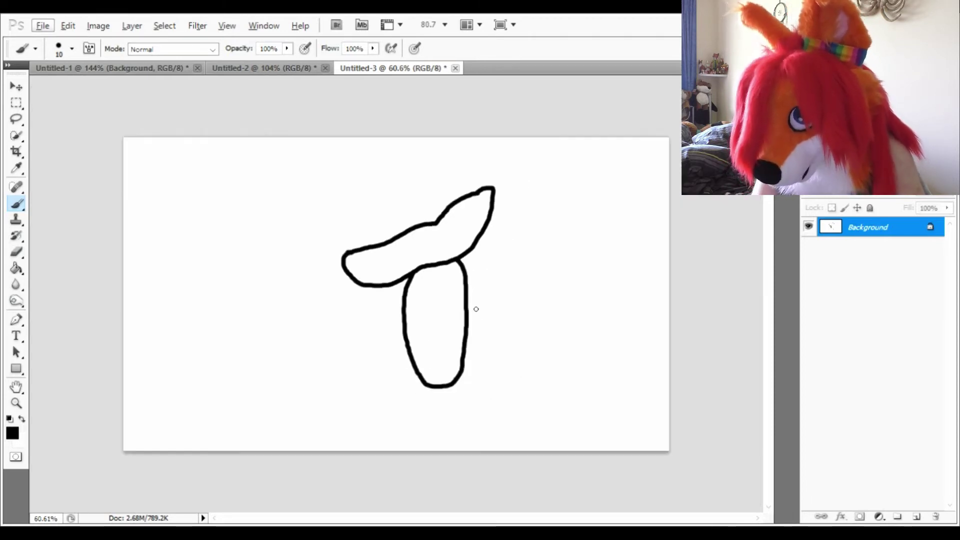
Draw an arched leg outline overlapping the torso and a long curved tail behind it, both running off the canvas's lower edge.
scroll(451, 317, up, 2)
scroll(451, 316, up, 1)
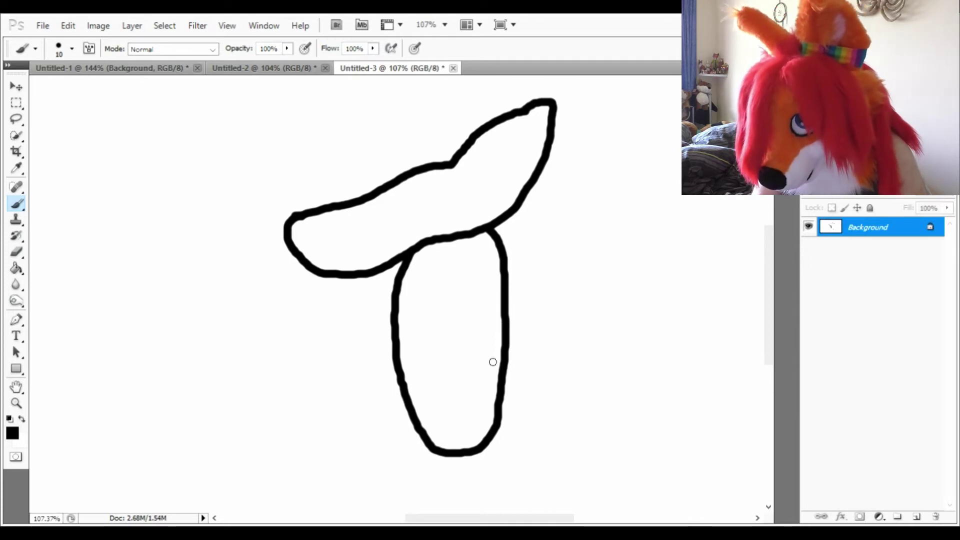
mouse_move(499, 361)
mouse_down()
mouse_move(455, 334)
mouse_move(427, 333)
mouse_move(378, 354)
mouse_move(402, 457)
mouse_up()
key(ctrl+z)
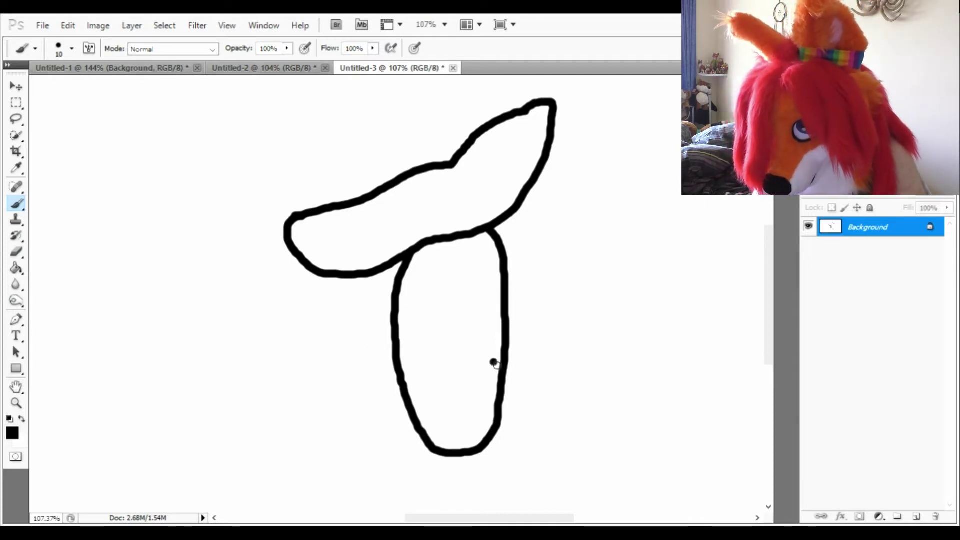
mouse_move(494, 363)
mouse_down()
mouse_move(448, 346)
mouse_move(422, 349)
mouse_move(403, 375)
mouse_move(397, 456)
mouse_move(419, 508)
mouse_up()
scroll(415, 474, down, 3)
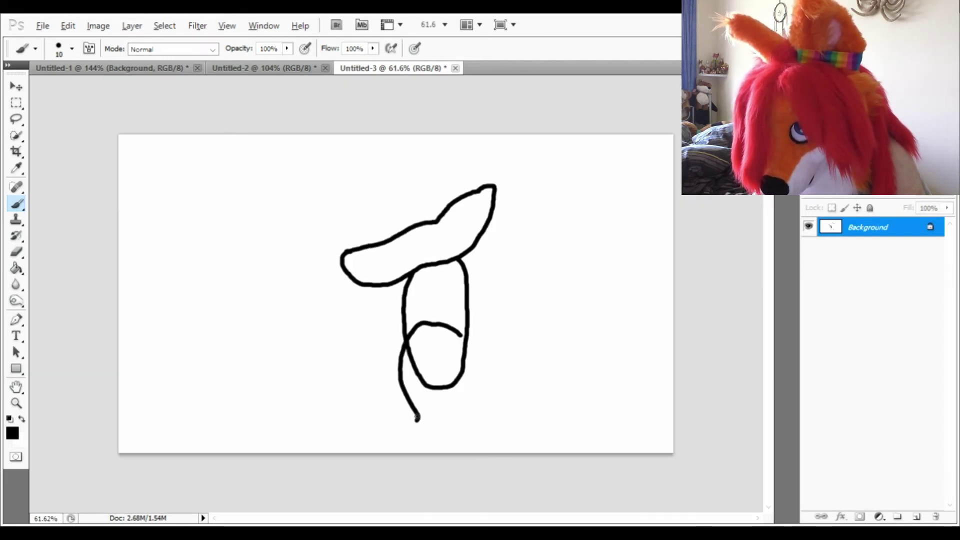
mouse_move(417, 419)
mouse_down()
mouse_move(388, 414)
mouse_move(362, 427)
mouse_move(361, 458)
mouse_up()
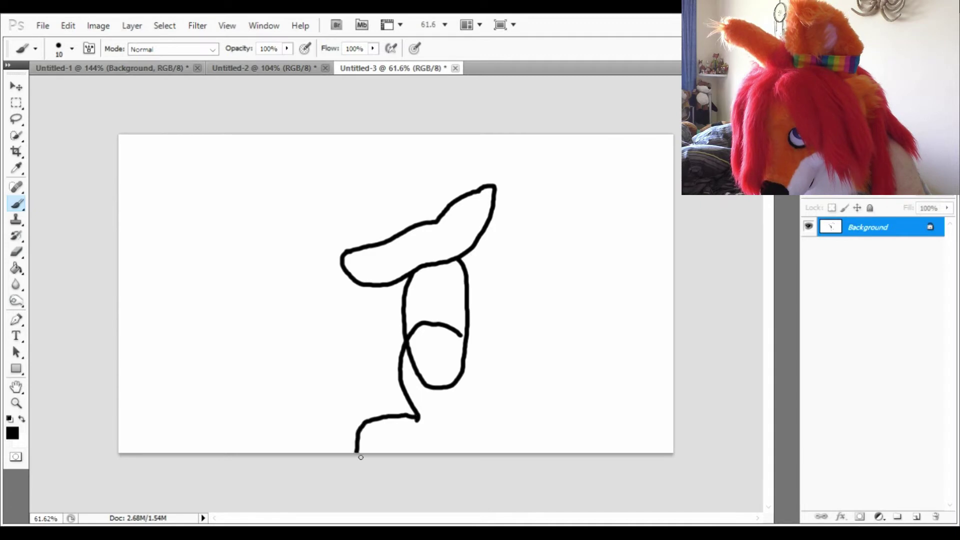
mouse_move(472, 446)
mouse_down()
mouse_move(454, 395)
mouse_move(461, 334)
mouse_move(529, 313)
mouse_move(570, 231)
mouse_move(582, 291)
mouse_move(535, 352)
mouse_move(463, 371)
mouse_up()
key(ctrl+z)
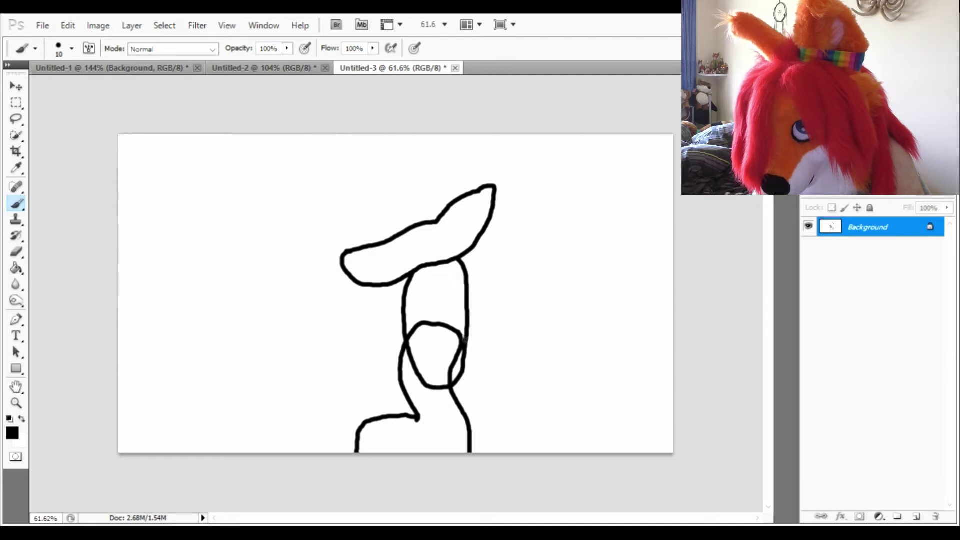
mouse_move(463, 335)
mouse_down()
mouse_move(537, 445)
mouse_move(596, 446)
mouse_move(627, 426)
mouse_move(606, 463)
mouse_up()
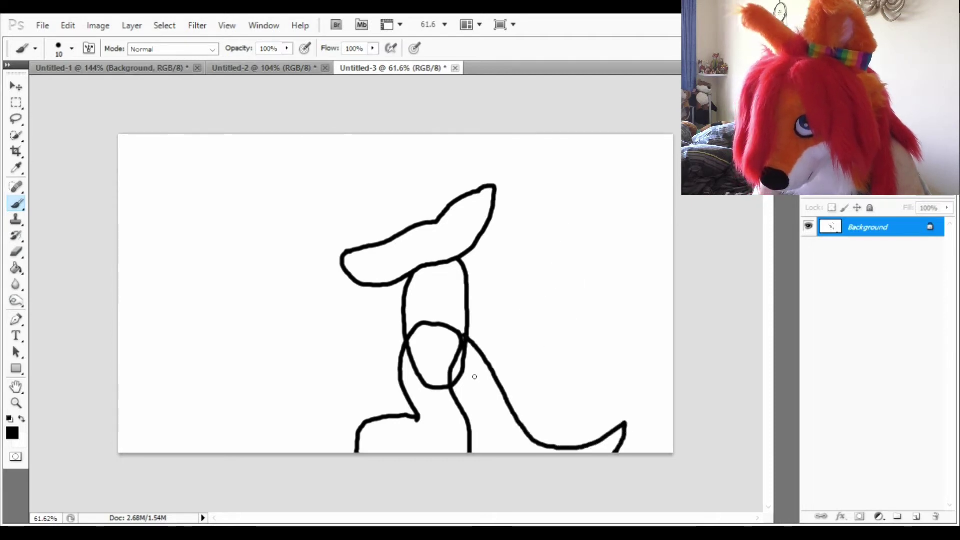
drag(459, 389, 513, 461)
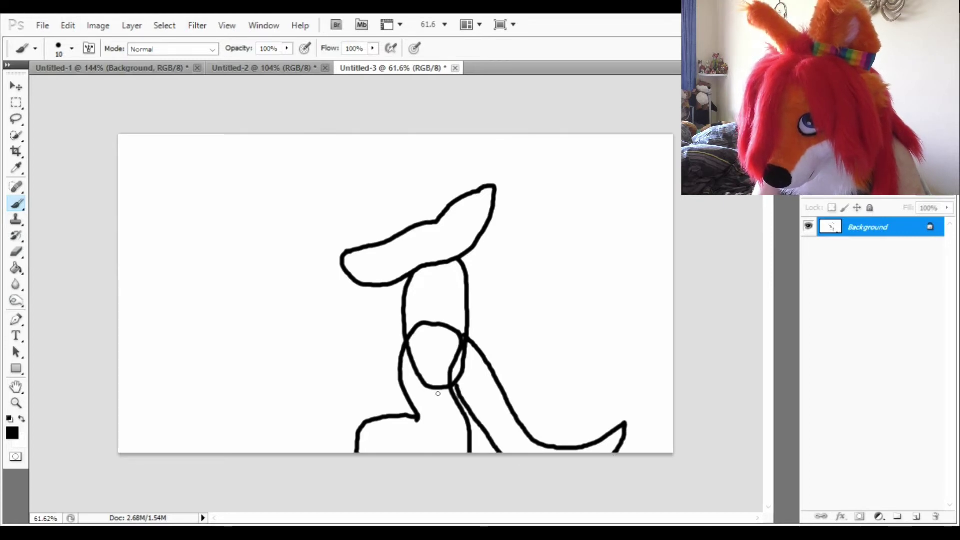
Erase the whole head outline above the torso with an enlarged eraser and return to the Brush tool.
alt+scroll(381, 298, up, 4)
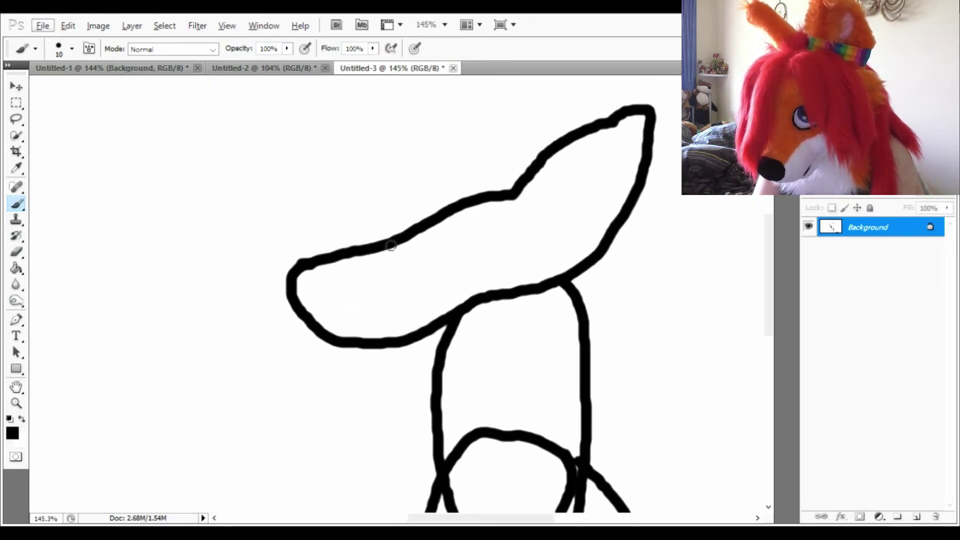
scroll(391, 245, up, 1)
alt+scroll(401, 266, down, 3)
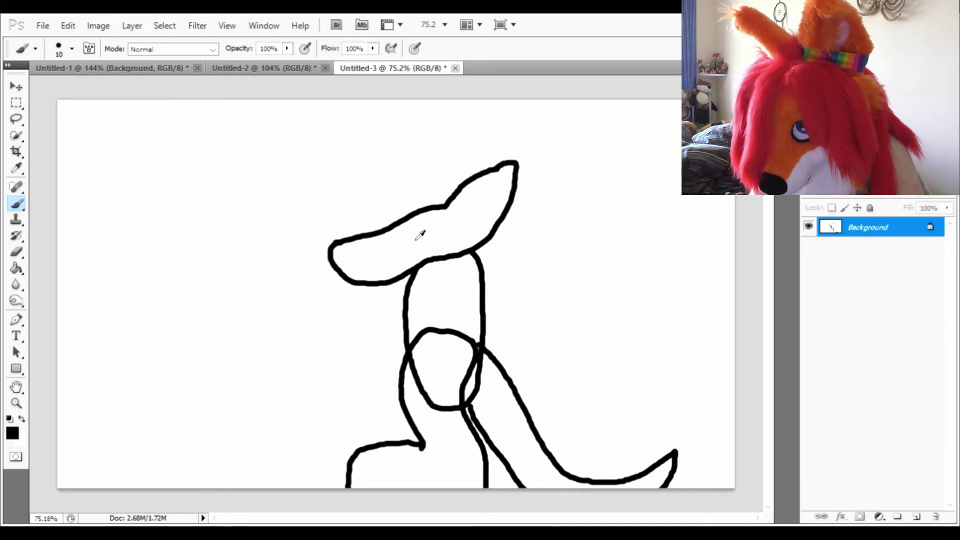
alt+scroll(421, 234, up, 1)
scroll(420, 233, up, 1)
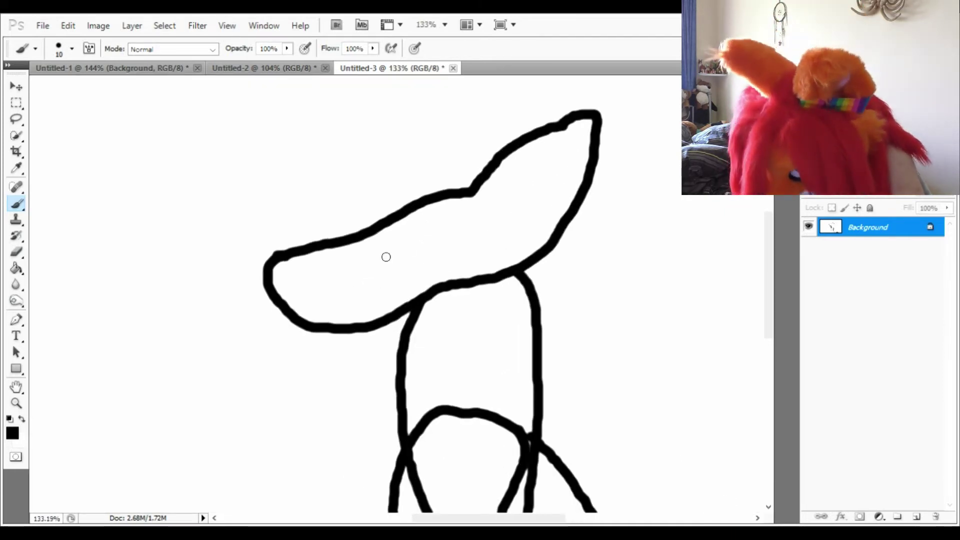
scroll(380, 255, up, 2)
click(16, 252)
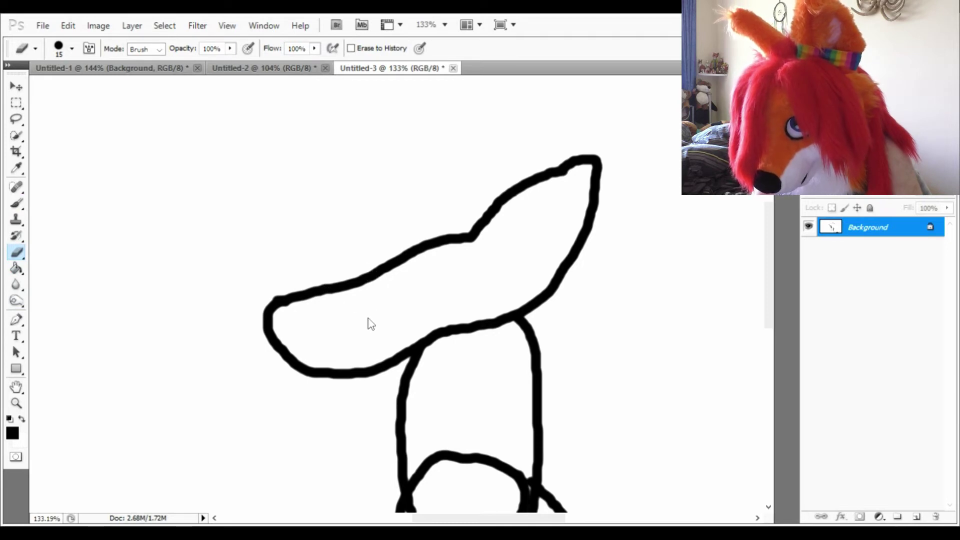
key(bracketright)
key(bracketright)
key(bracketright)
key(bracketright)
key(bracketright)
key(bracketright)
key(bracketright)
key(bracketright)
mouse_move(465, 281)
mouse_down()
mouse_move(658, 184)
mouse_move(633, 250)
mouse_move(581, 320)
mouse_move(569, 323)
mouse_move(616, 223)
mouse_move(446, 255)
mouse_move(308, 335)
mouse_move(317, 396)
mouse_move(365, 394)
mouse_move(392, 377)
mouse_move(391, 393)
mouse_move(413, 364)
mouse_up()
click(16, 203)
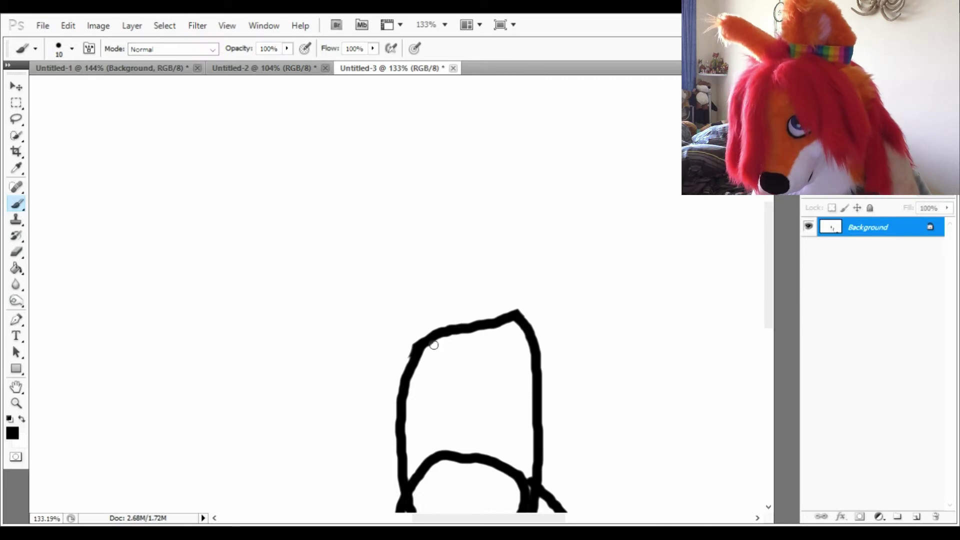
Try to redraw the snout and forehead as one line starting from the torso's upper left corner.
mouse_move(412, 350)
mouse_down()
mouse_move(354, 373)
mouse_move(321, 369)
mouse_move(307, 347)
mouse_move(377, 295)
mouse_move(402, 338)
mouse_move(317, 344)
mouse_move(295, 327)
mouse_move(315, 289)
mouse_move(442, 228)
mouse_move(499, 154)
mouse_up()
key(ctrl+z)
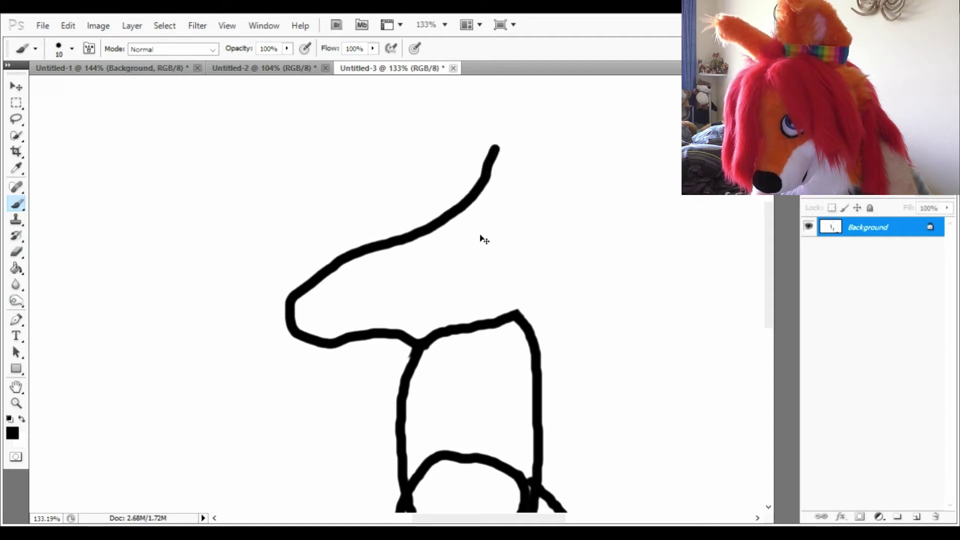
key(ctrl+z)
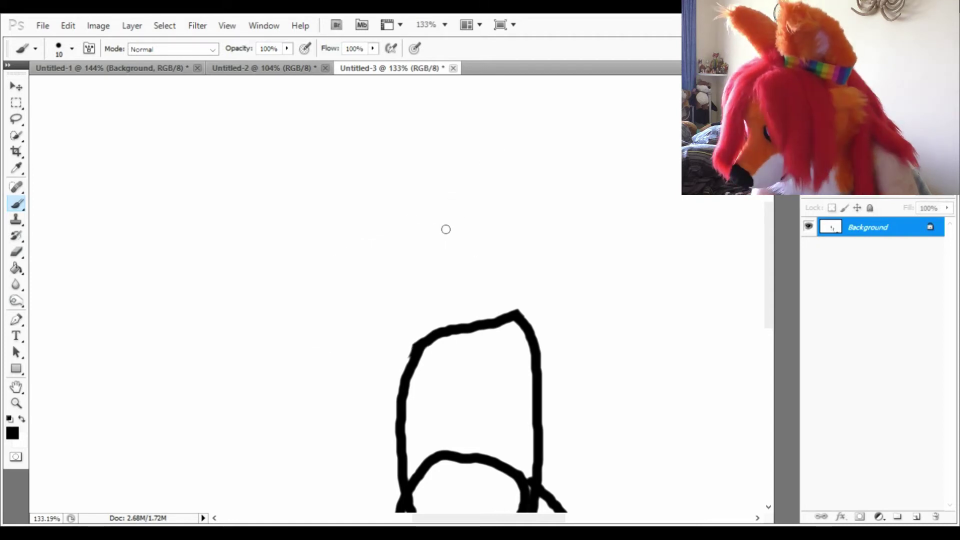
Try to redraw the head starting with a rounded ear and continuing down to the snout, then undo the strokes.
mouse_move(534, 163)
mouse_down()
mouse_move(496, 180)
mouse_move(483, 205)
mouse_up()
drag(540, 162, 529, 227)
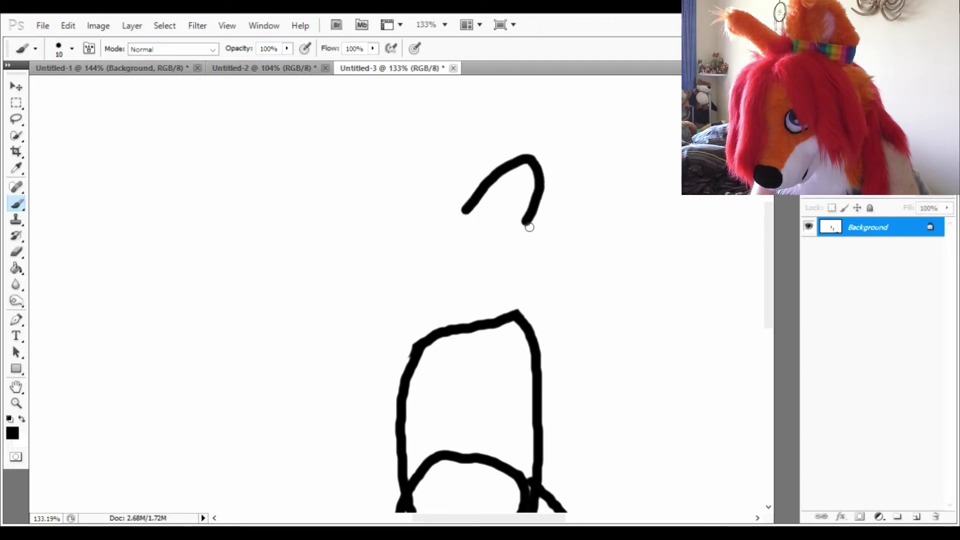
mouse_move(466, 217)
mouse_down()
mouse_move(438, 249)
mouse_move(377, 257)
mouse_move(345, 281)
mouse_move(331, 312)
mouse_move(366, 350)
mouse_up()
key(ctrl+z)
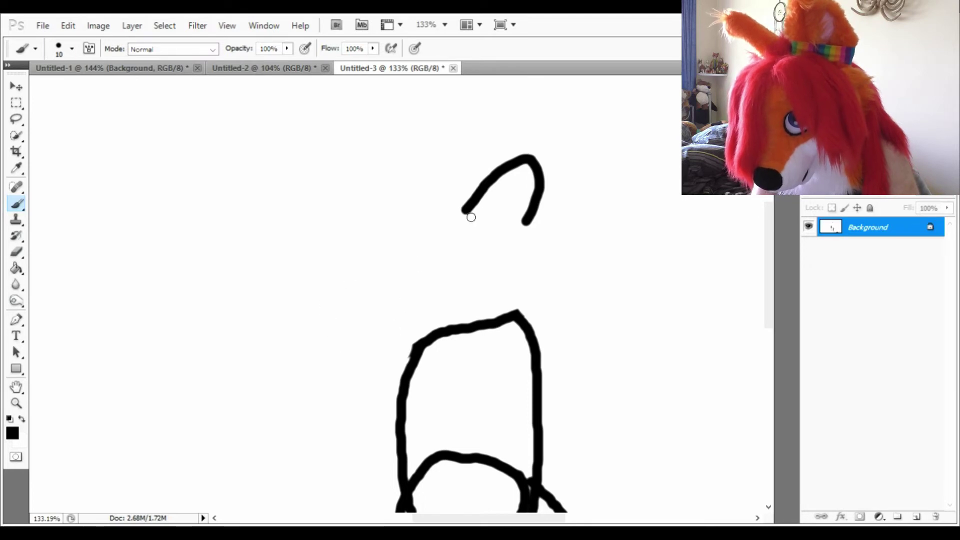
mouse_move(470, 215)
mouse_down()
mouse_move(392, 236)
mouse_move(315, 294)
mouse_move(370, 317)
mouse_up()
key(ctrl+z)
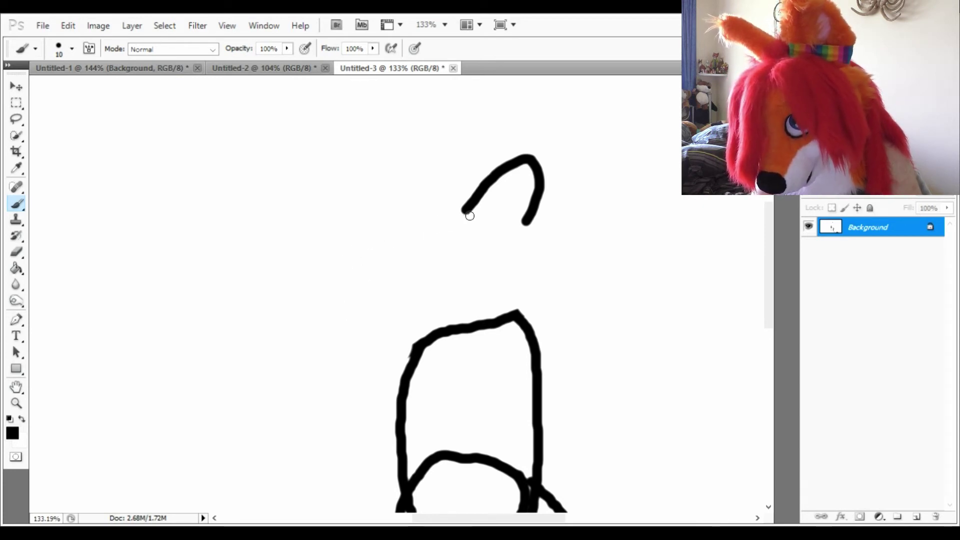
mouse_move(469, 215)
mouse_down()
mouse_move(414, 257)
mouse_move(344, 263)
mouse_move(317, 290)
mouse_move(328, 321)
mouse_move(364, 336)
mouse_move(449, 338)
mouse_up()
key(ctrl+alt+z)
key(ctrl+alt+z)
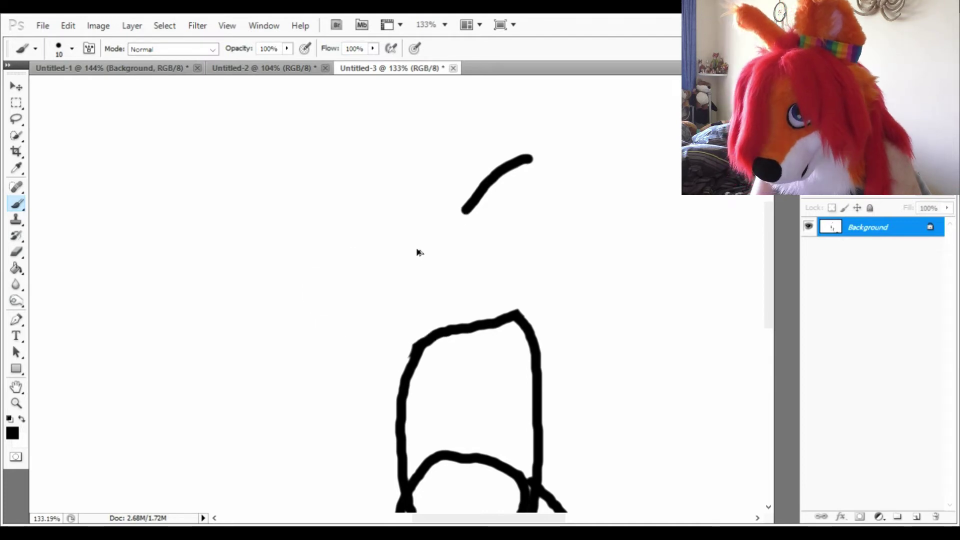
key(ctrl+alt+z)
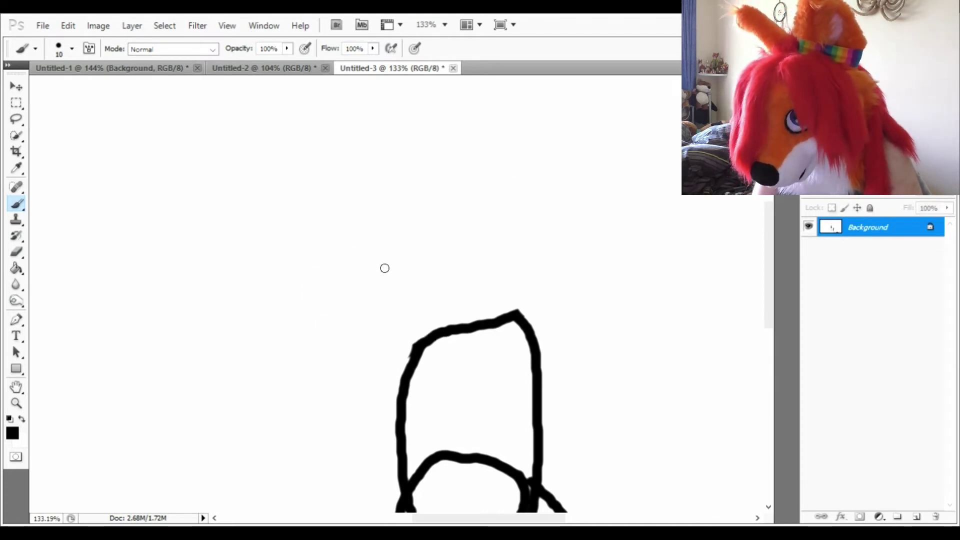
Draw a closed side-view head outline above the torso with a long snout, sloping forehead and one pointed ear.
key(ctrl+shift+Tab)
key(ctrl+Tab)
scroll(396, 218, up, 1)
mouse_move(408, 199)
mouse_down()
mouse_move(365, 337)
mouse_move(410, 320)
mouse_up()
mouse_move(405, 203)
mouse_down()
mouse_move(490, 178)
mouse_move(570, 132)
mouse_move(504, 303)
mouse_up()
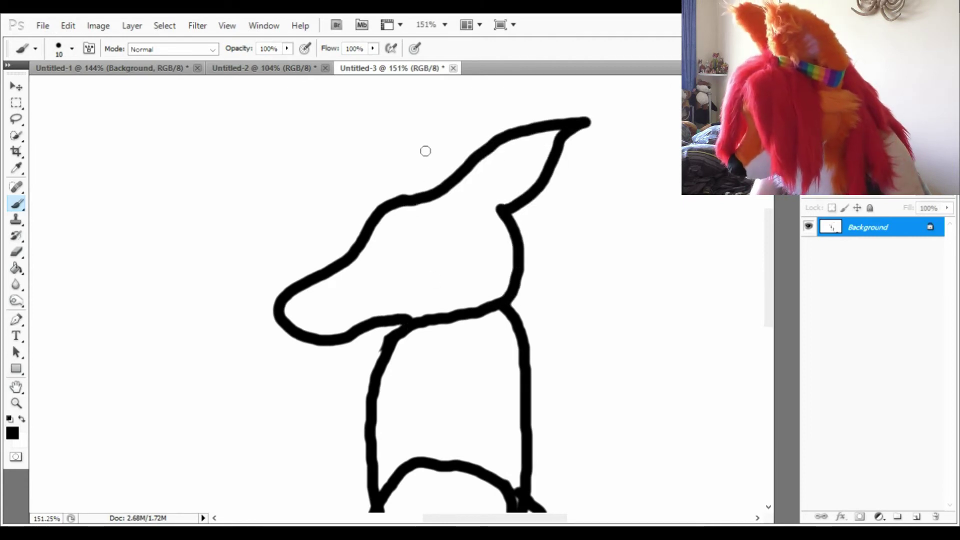
Fill the snout tip with a black nose and dot three whisker spots behind it.
mouse_move(295, 298)
mouse_down()
mouse_move(283, 313)
mouse_move(300, 300)
mouse_up()
click(312, 300)
click(330, 296)
click(321, 311)
key(ctrl+z)
click(325, 310)
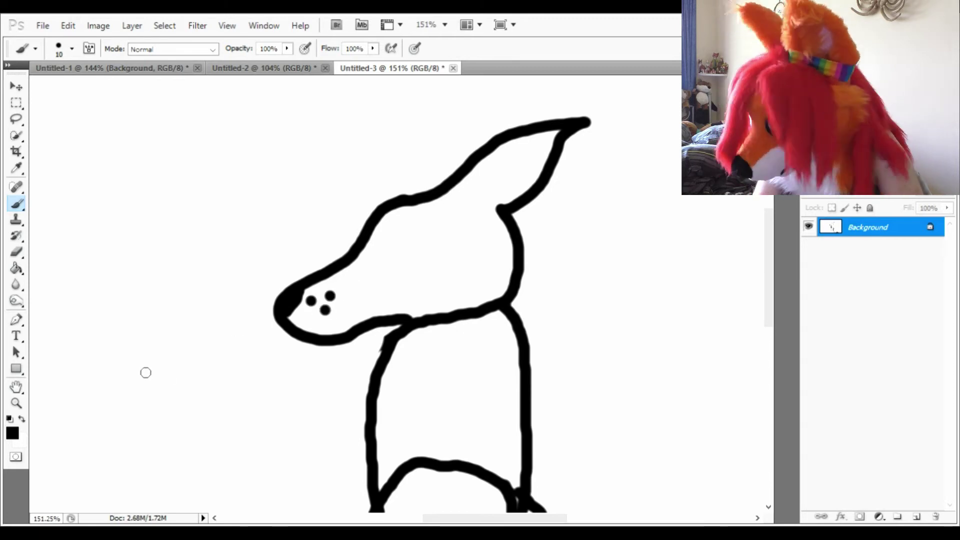
Draw an oval eye below the forehead and a jagged cheek line running down into the mouth line.
mouse_move(376, 234)
mouse_down()
mouse_move(400, 220)
mouse_move(370, 250)
mouse_move(373, 233)
mouse_up()
mouse_move(379, 268)
mouse_down()
mouse_move(368, 291)
mouse_move(389, 289)
mouse_move(393, 318)
mouse_up()
drag(387, 300, 307, 331)
key(ctrl+z)
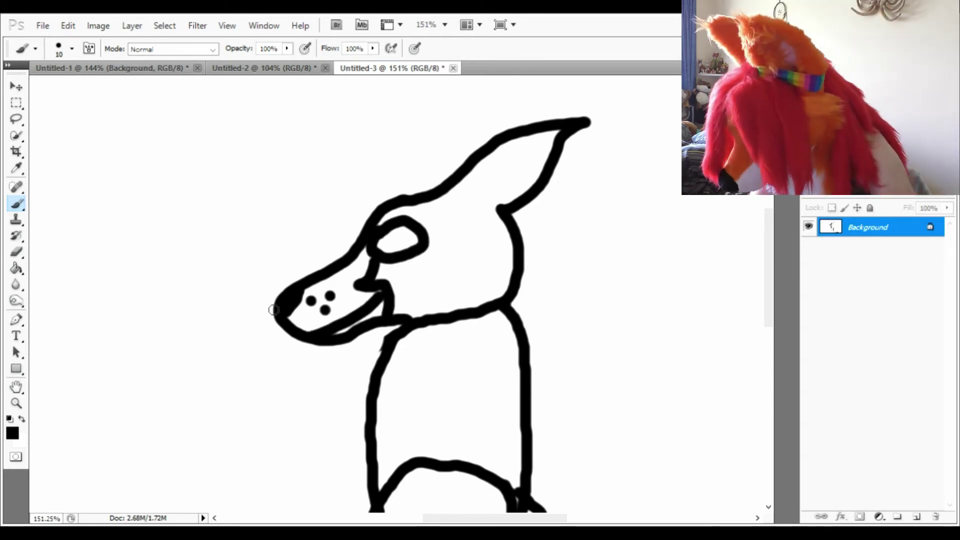
Draw a jagged hair tuft over the forehead up to the ear and add the inner-ear line.
mouse_move(361, 229)
mouse_down()
mouse_move(330, 245)
mouse_move(341, 204)
mouse_move(388, 168)
mouse_move(417, 156)
mouse_move(460, 170)
mouse_move(341, 263)
mouse_move(356, 206)
mouse_move(438, 145)
mouse_move(514, 169)
mouse_move(510, 188)
mouse_move(563, 131)
mouse_up()
key(ctrl+z)
drag(505, 195, 498, 205)
scroll(473, 269, down, 3)
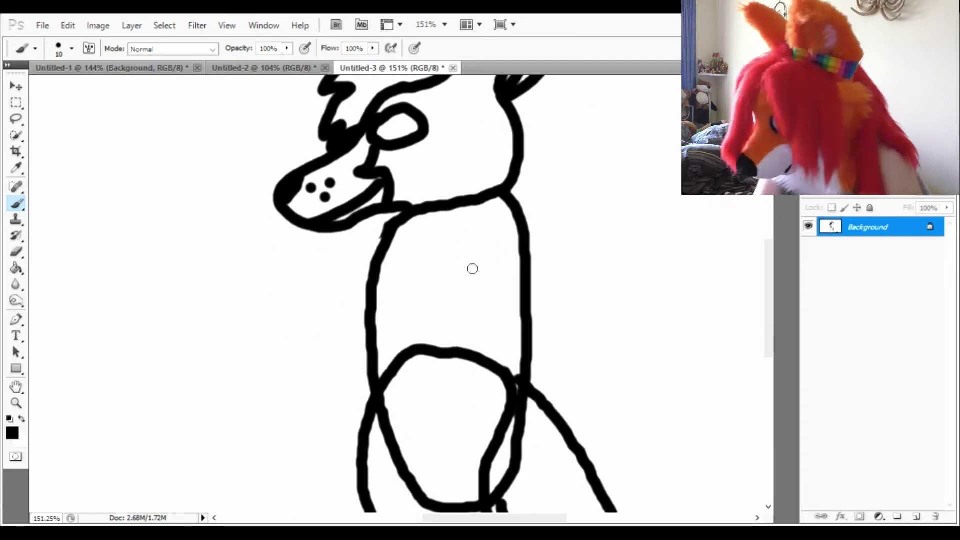
Draw a belly-stripe line down the chest and continue it inside the front edge of the lower body to the leg.
mouse_move(402, 221)
mouse_down()
mouse_move(408, 278)
mouse_move(373, 373)
mouse_up()
scroll(443, 275, down, 1)
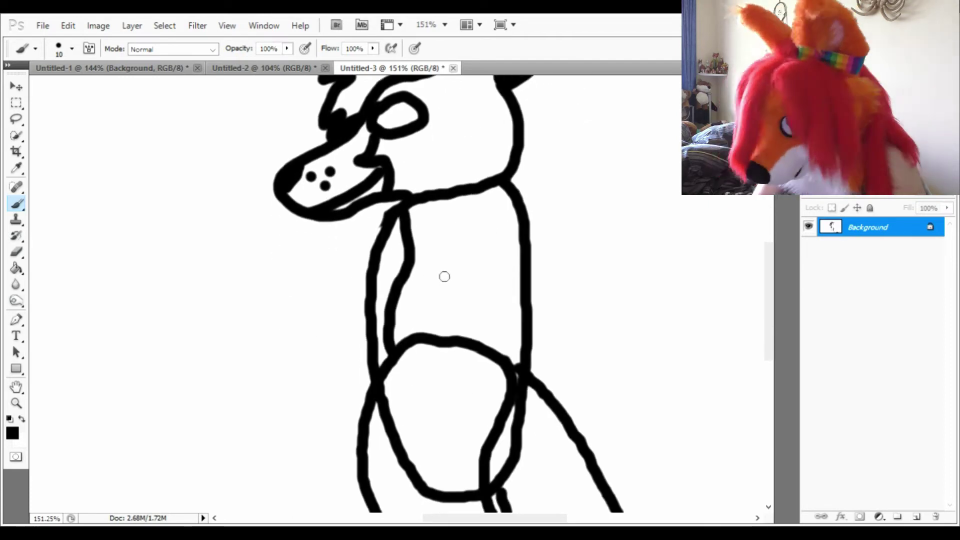
scroll(445, 250, down, 3)
mouse_move(401, 247)
mouse_down()
mouse_move(431, 310)
mouse_move(422, 347)
mouse_up()
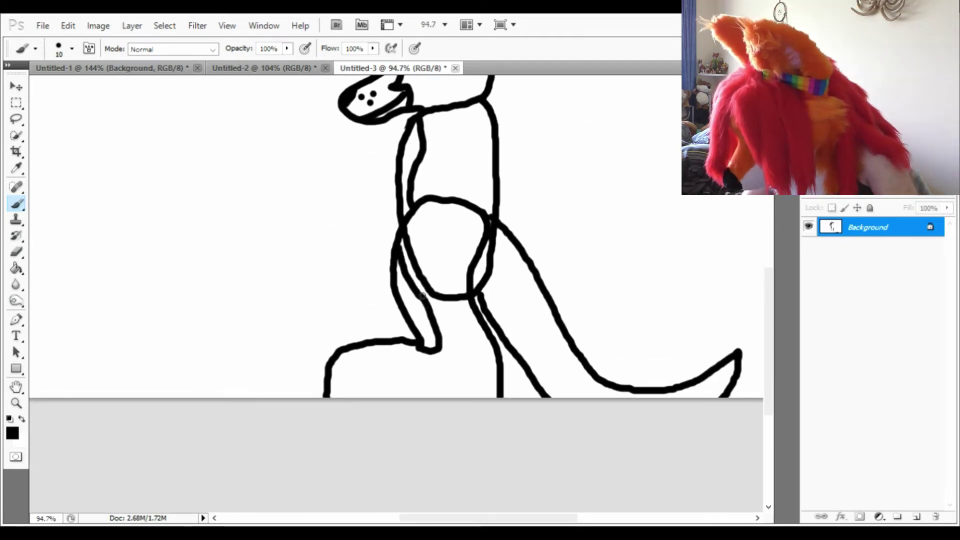
Add a curved iris line inside the eye with the black brush.
scroll(445, 227, up, 2)
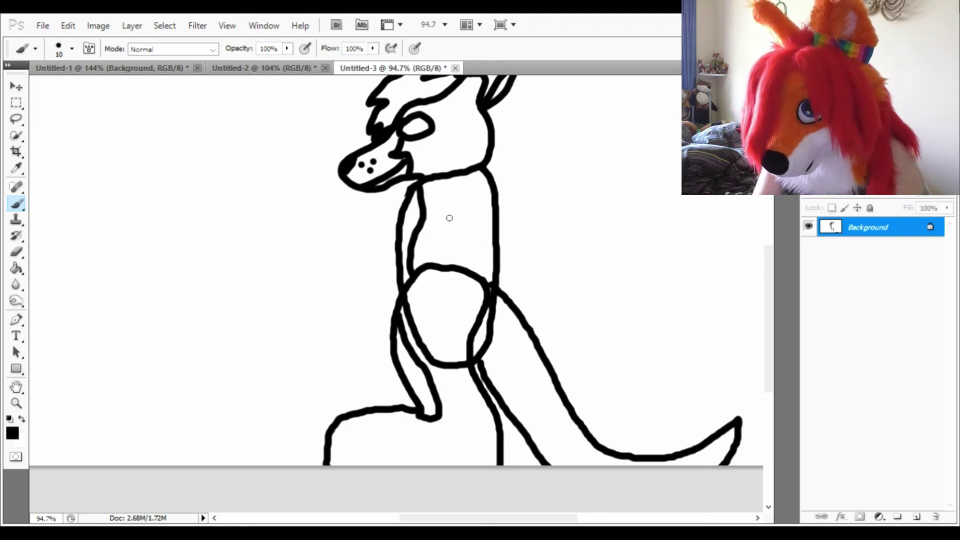
scroll(449, 218, up, 1)
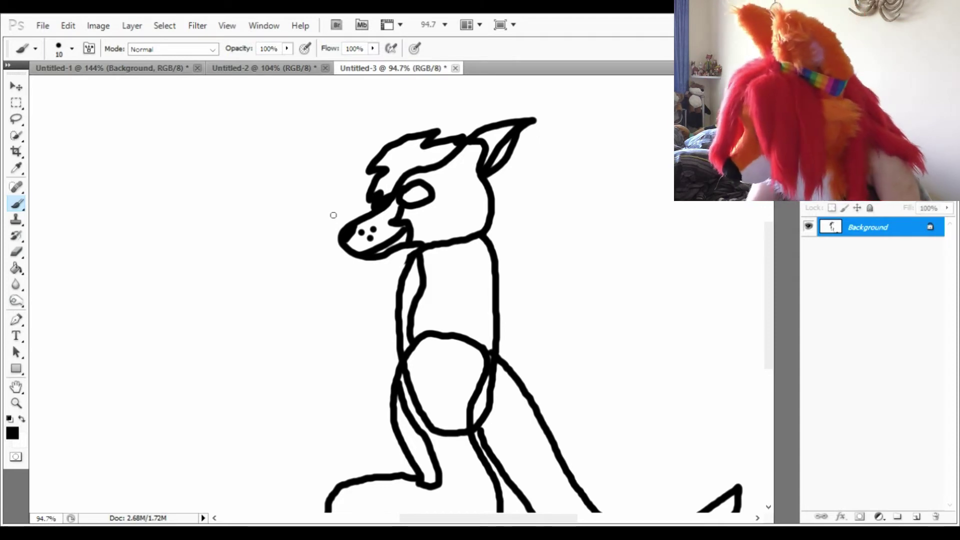
scroll(357, 216, up, 2)
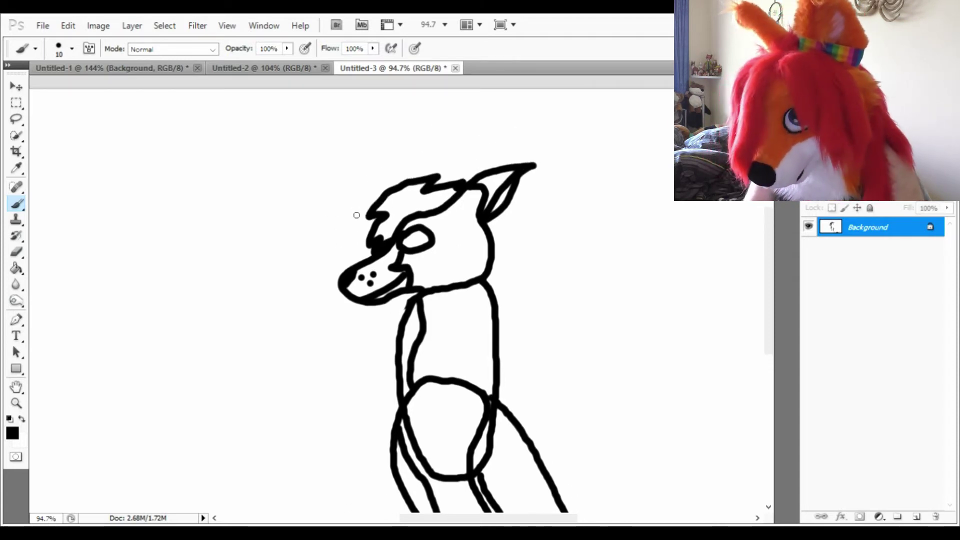
scroll(417, 215, up, 3)
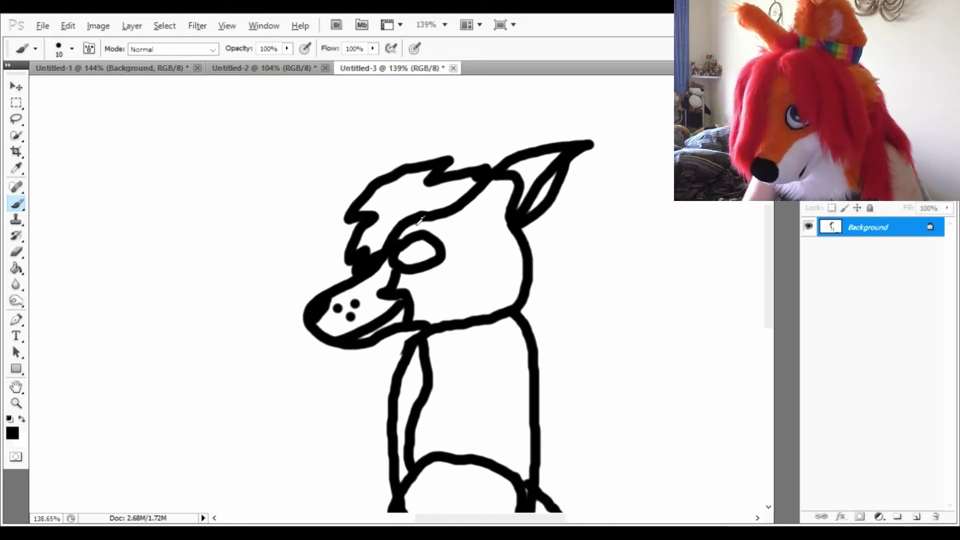
scroll(419, 218, up, 4)
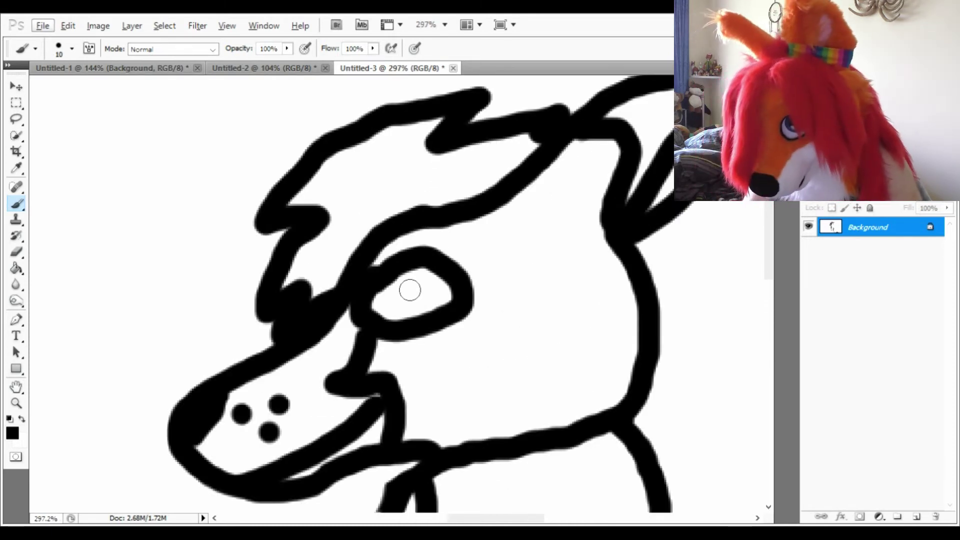
mouse_move(410, 292)
mouse_down()
mouse_move(436, 304)
mouse_move(417, 312)
mouse_up()
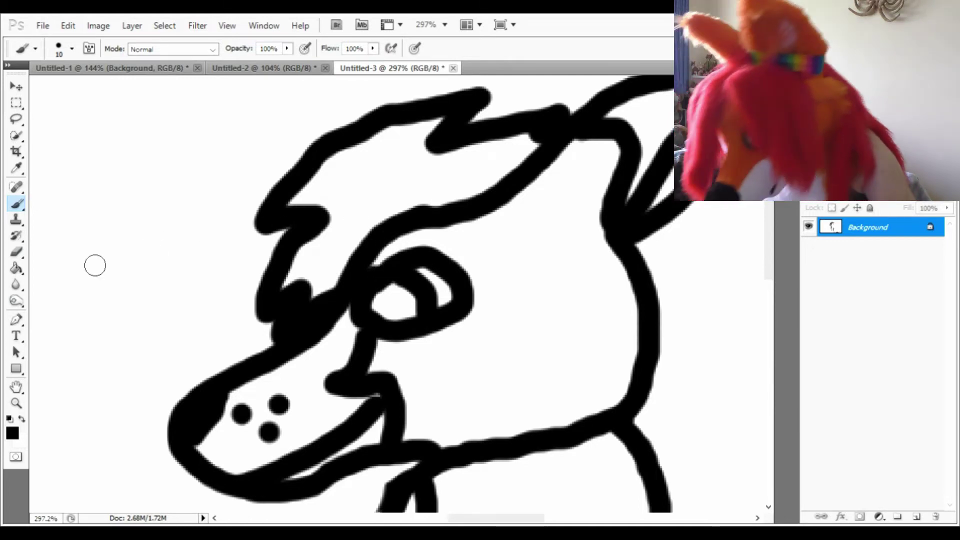
Set the foreground colour to blue and fill the back of the head and the torso with the Paint Bucket.
key(i)
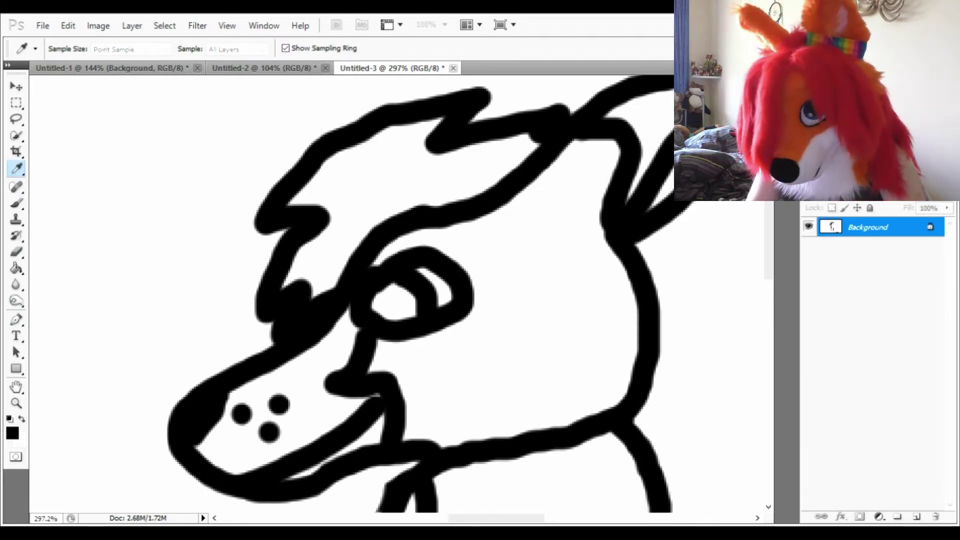
key(b)
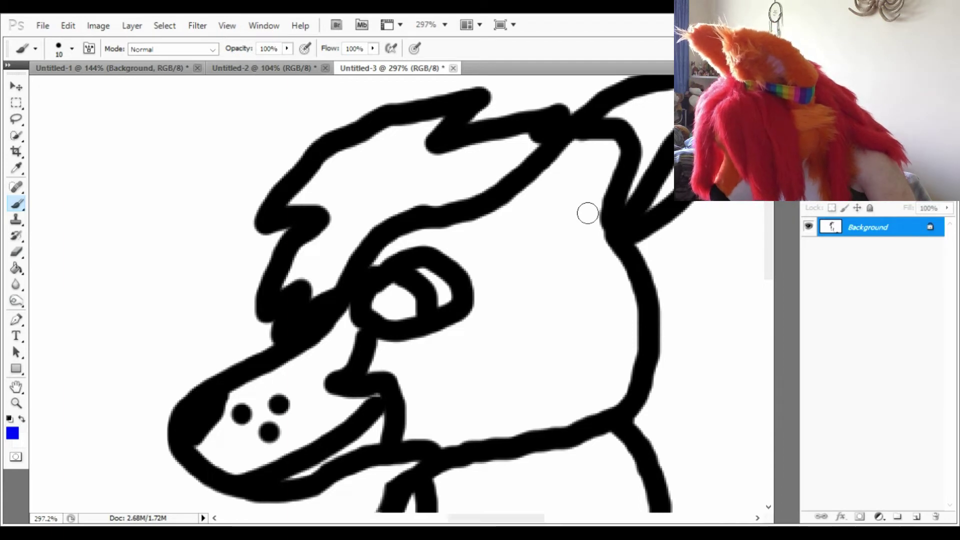
drag(373, 255, 597, 139)
key(ctrl+z)
click(575, 146)
key(g)
scroll(516, 274, down, 3)
click(529, 319)
scroll(529, 300, down, 3)
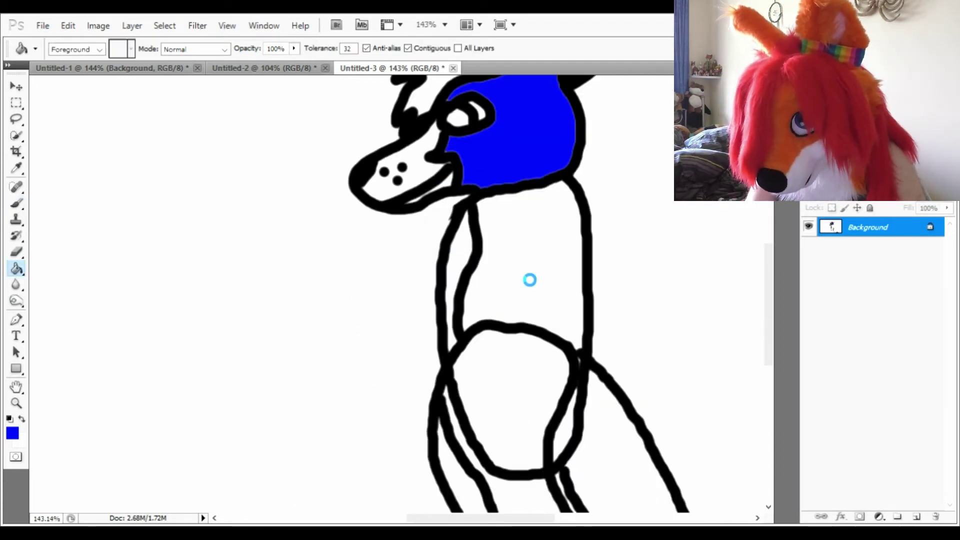
Fill the hip, leg and tail areas with the same blue, leaving the belly stripe white.
click(439, 150)
click(439, 344)
click(548, 382)
scroll(548, 381, down, 2)
scroll(450, 300, up, 2)
Remove the overlapping torso outline inside the blue hip using the Eraser with blue as the background colour.
click(17, 253)
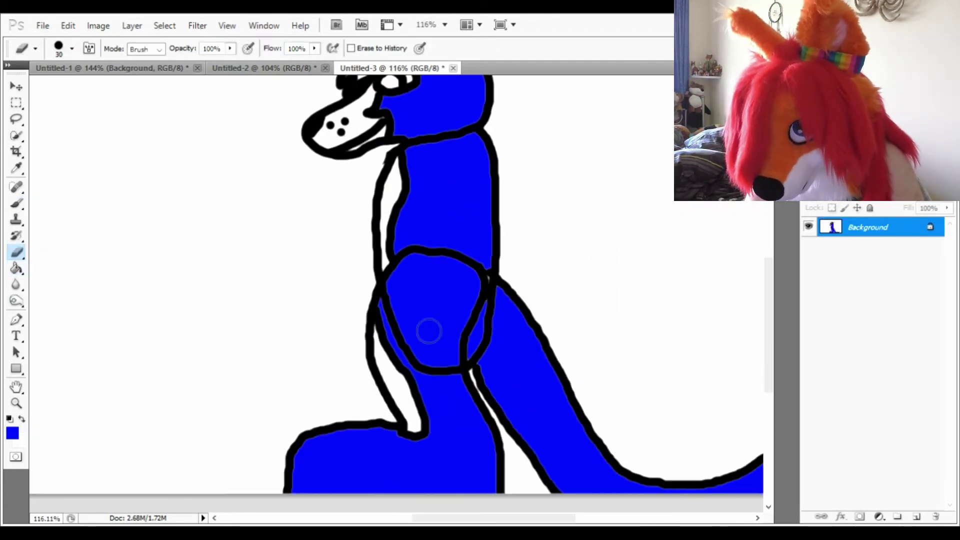
key(x)
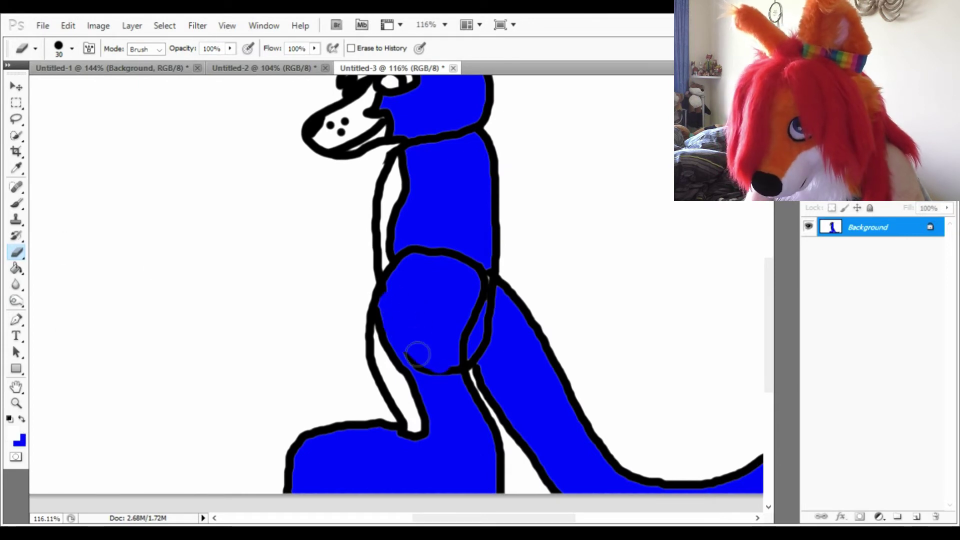
mouse_move(418, 354)
mouse_down()
mouse_move(475, 324)
mouse_move(435, 326)
mouse_up()
scroll(435, 325, down, 3)
scroll(466, 332, up, 3)
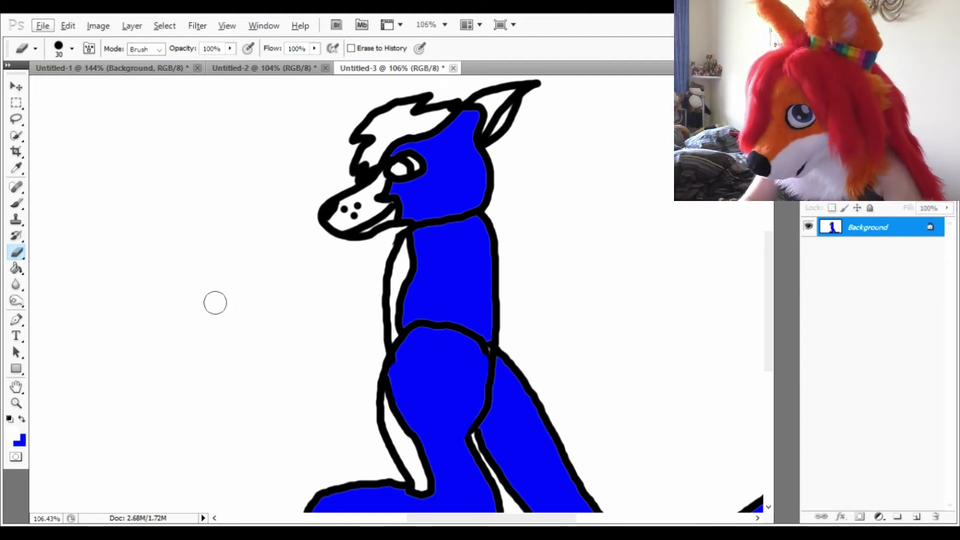
scroll(414, 337, down, 3)
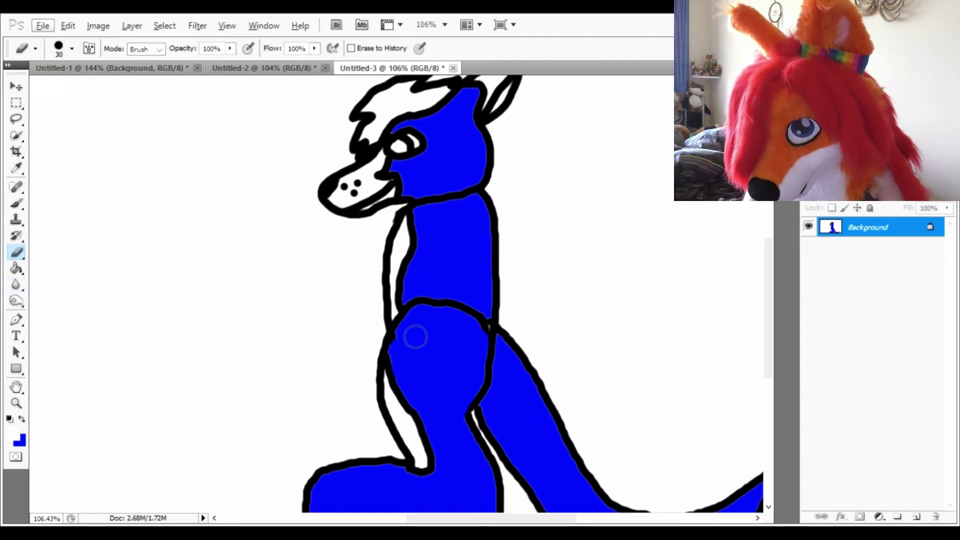
scroll(481, 315, up, 3)
scroll(516, 298, up, 1)
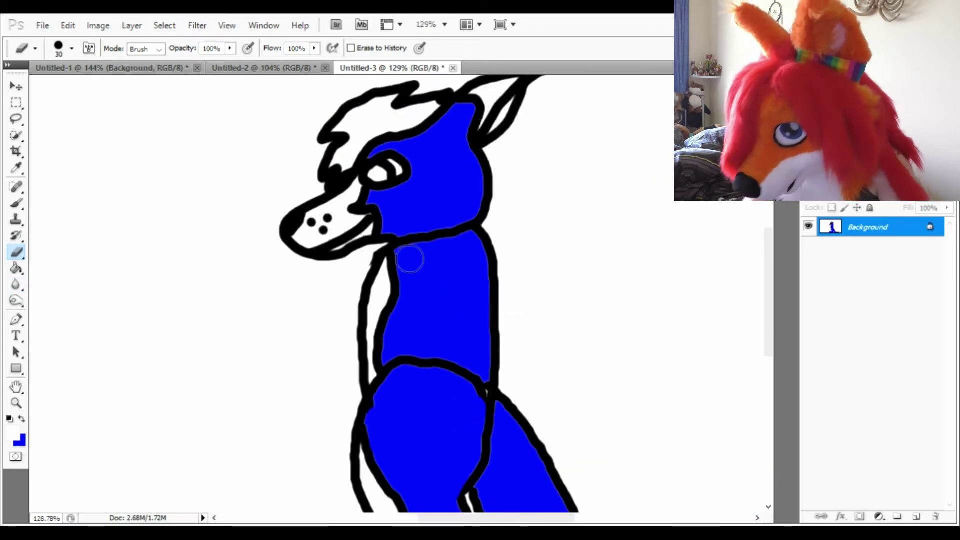
scroll(439, 288, up, 2)
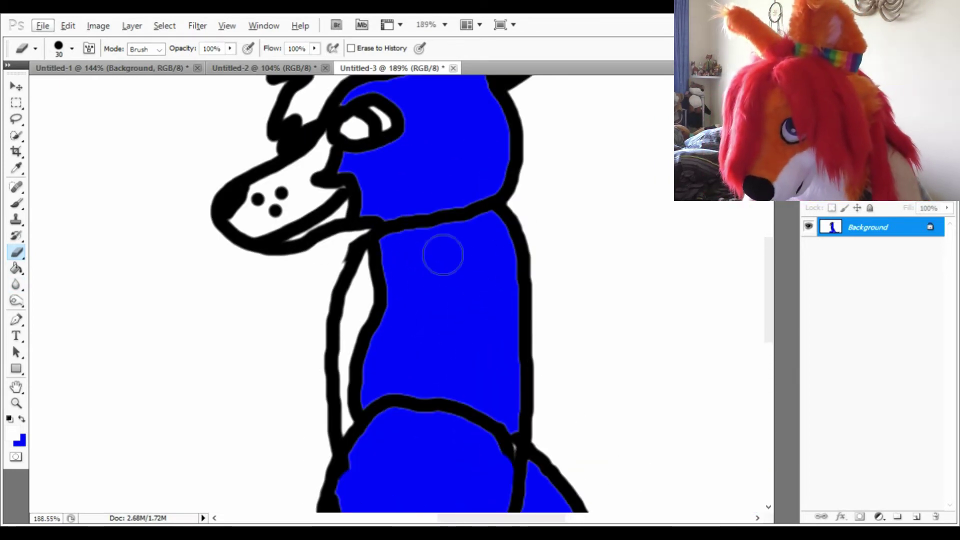
Draw a bent arm with a rounded paw reaching forward from the upper torso using the black size 10 brush.
click(15, 204)
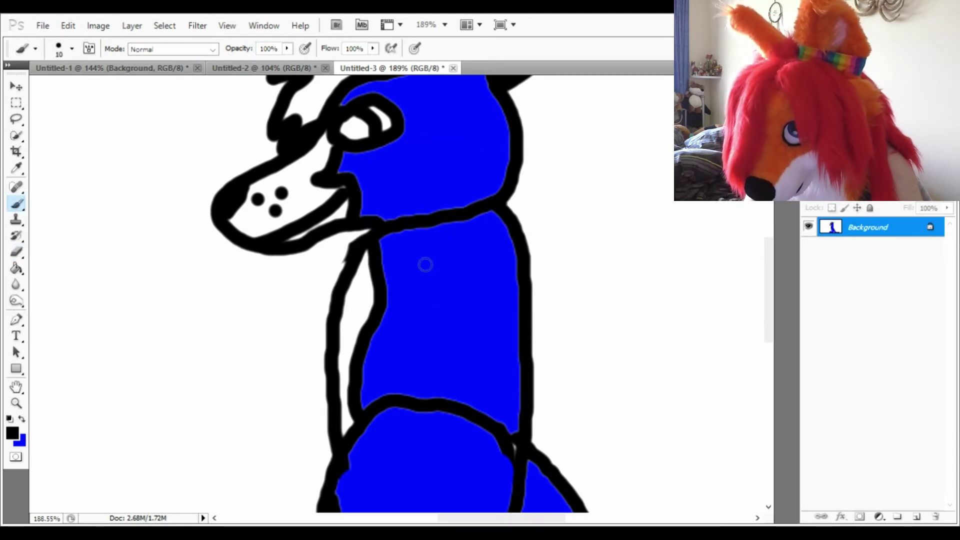
mouse_move(426, 265)
mouse_down()
mouse_move(358, 295)
mouse_move(284, 300)
mouse_up()
key(ctrl+z)
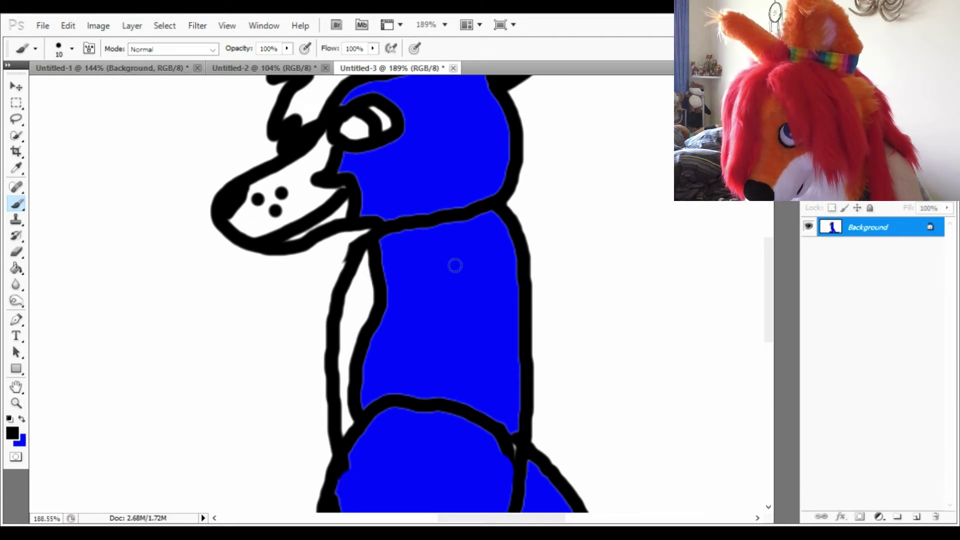
mouse_move(455, 265)
mouse_down()
mouse_move(386, 268)
mouse_move(323, 289)
mouse_up()
drag(323, 290, 242, 328)
scroll(242, 328, down, 3)
key(ctrl+z)
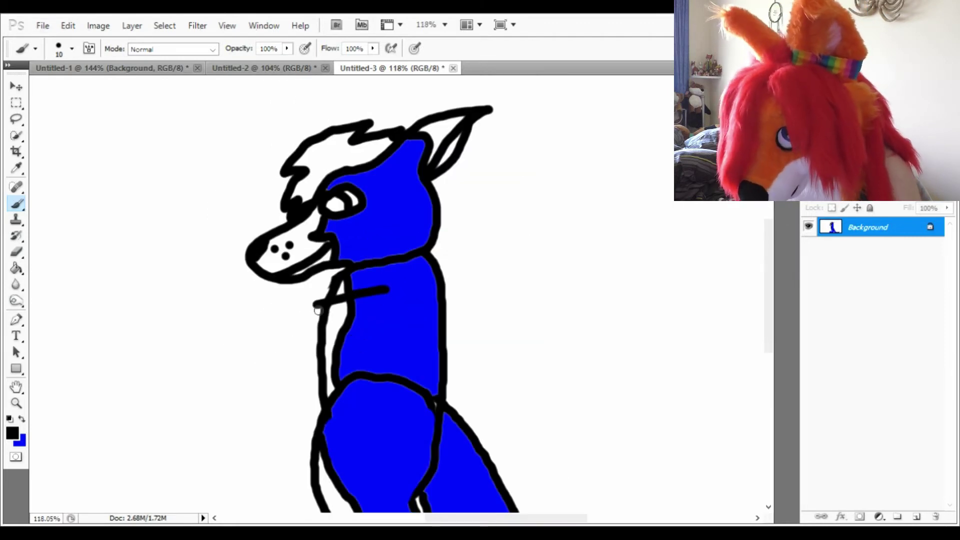
key(ctrl+z)
drag(252, 377, 388, 321)
key(ctrl+z)
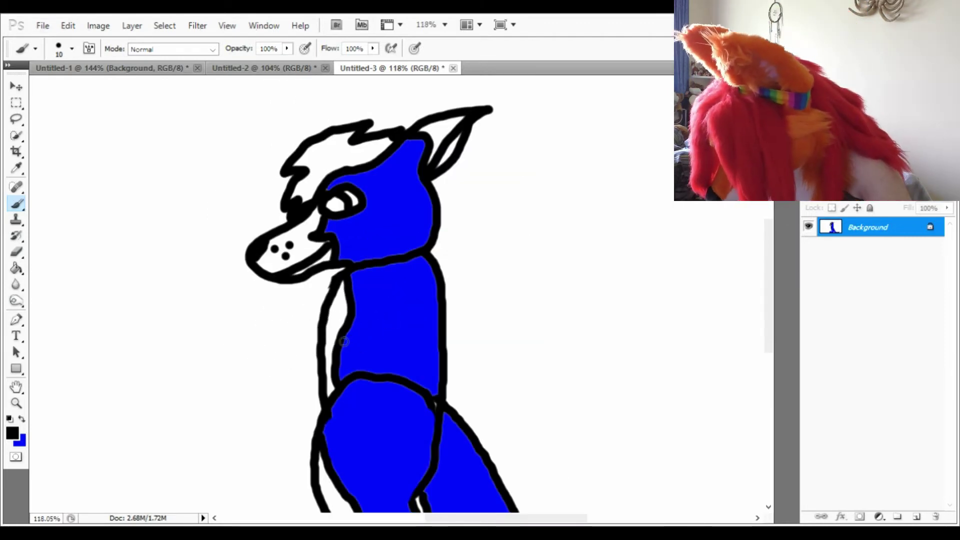
mouse_move(365, 286)
mouse_down()
mouse_move(290, 373)
mouse_move(416, 313)
mouse_up()
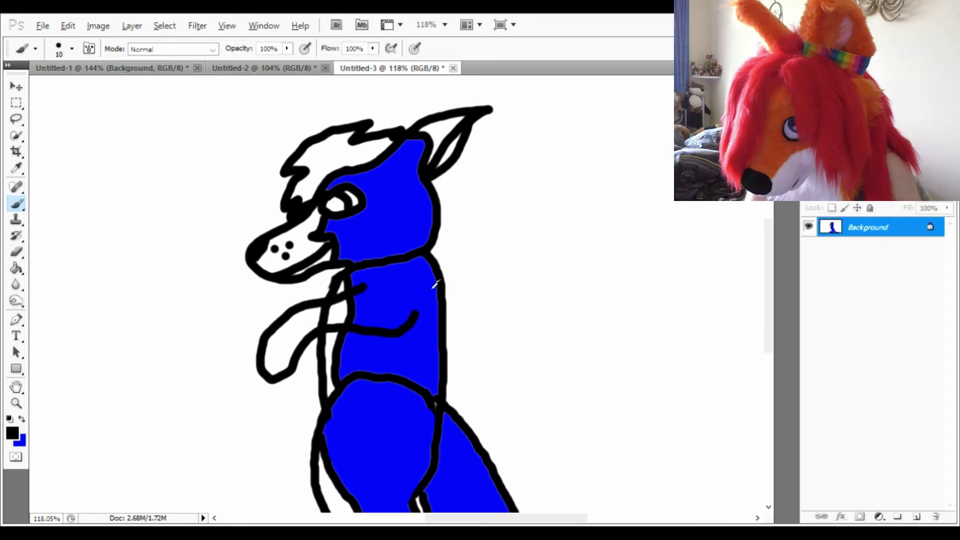
Try to colour the forearm with blue brush strokes along the inside of its outline.
alt+click(377, 288)
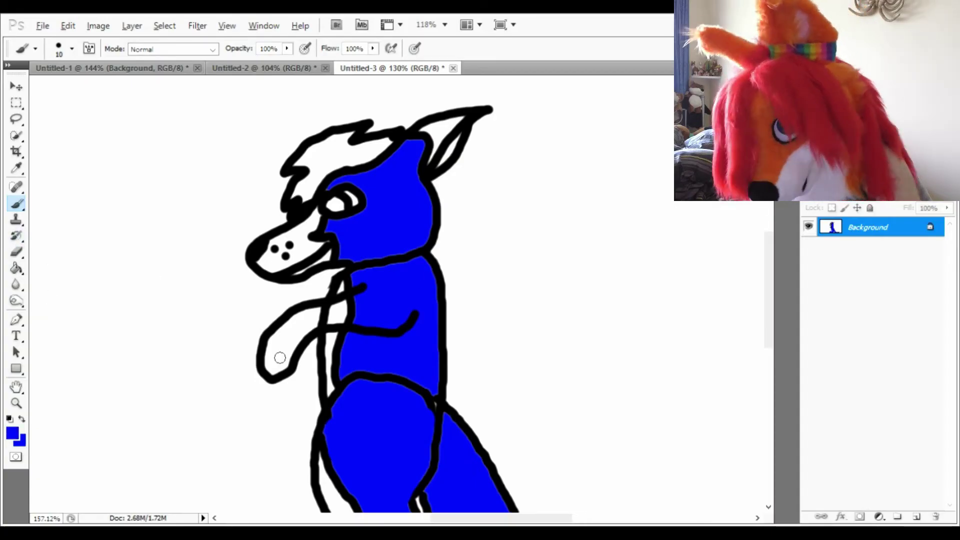
scroll(277, 354, up, 4)
mouse_move(270, 329)
mouse_down()
mouse_move(266, 353)
mouse_move(281, 393)
mouse_up()
key(ctrl+z)
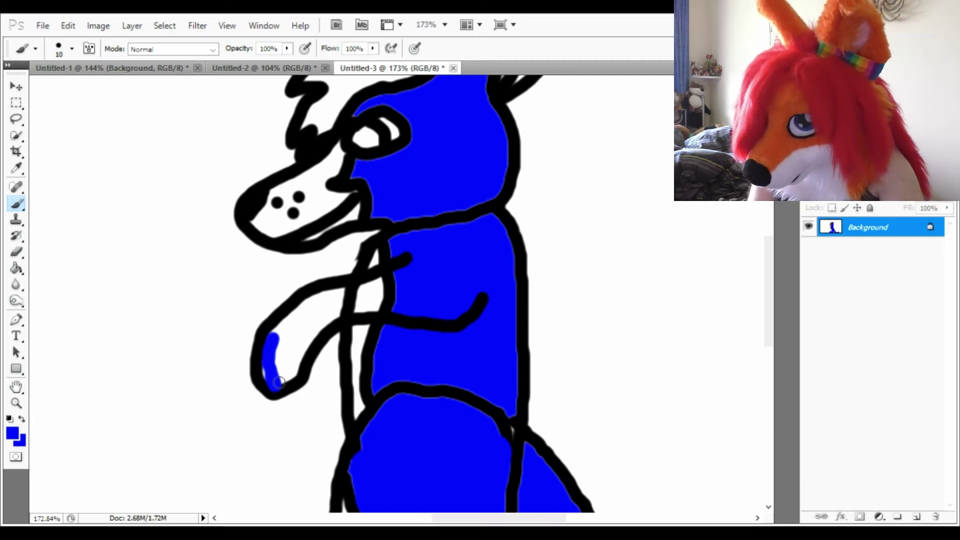
mouse_move(297, 382)
mouse_down()
mouse_move(343, 322)
mouse_move(411, 313)
mouse_move(395, 305)
mouse_move(403, 300)
mouse_move(372, 305)
mouse_move(401, 287)
mouse_move(345, 306)
mouse_up()
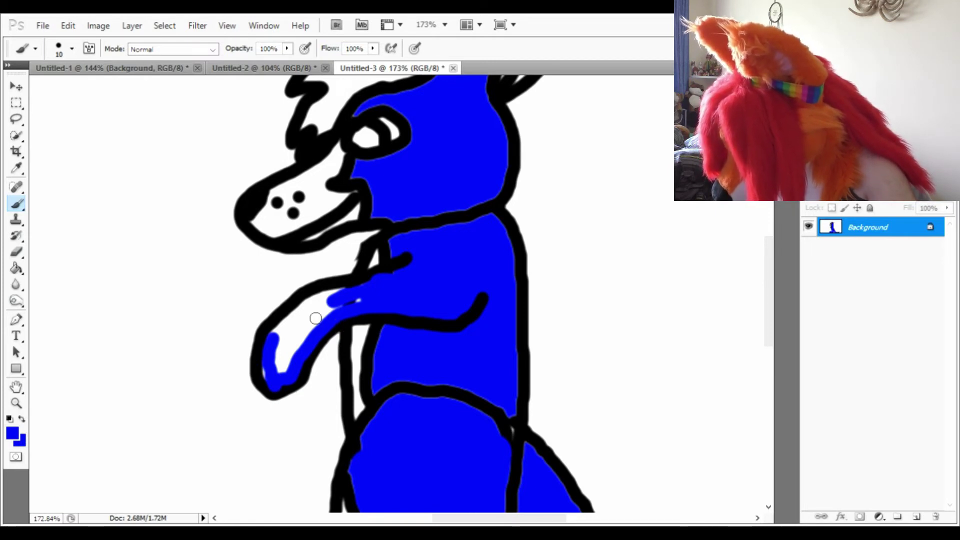
key(ctrl+z)
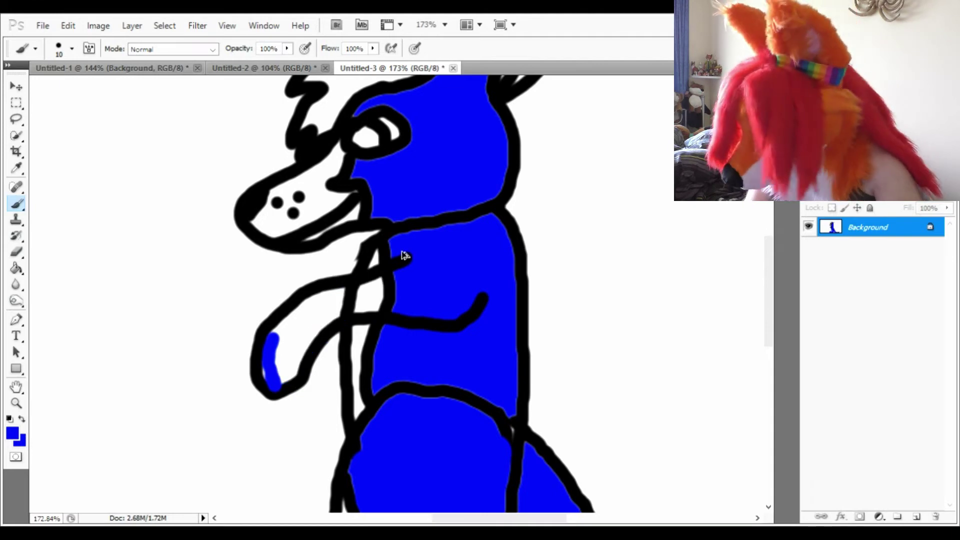
key(ctrl+alt+z)
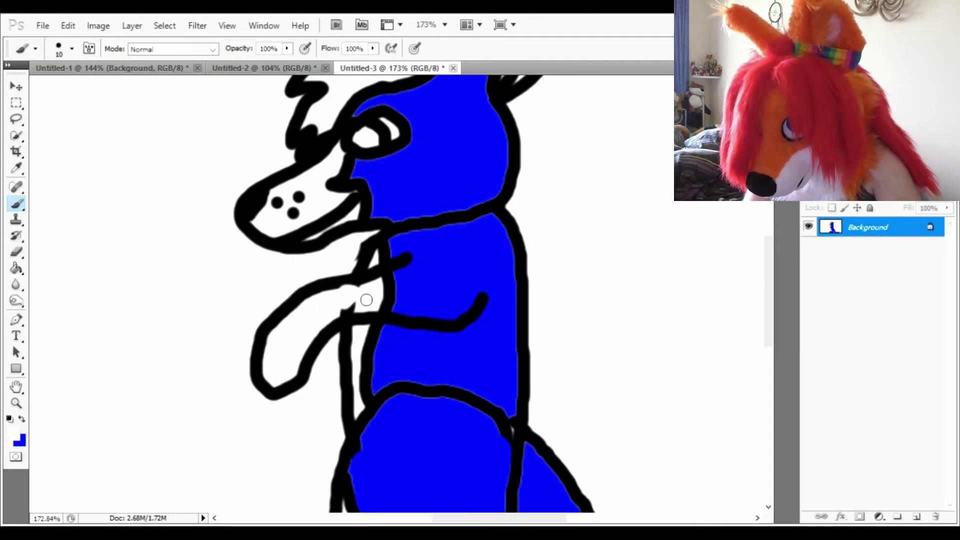
Paint the upper arm blue up to the front of the chest and touch up the arm's lower outline in black.
mouse_move(366, 300)
mouse_down()
mouse_move(340, 313)
mouse_move(402, 284)
mouse_move(343, 314)
mouse_move(403, 305)
mouse_move(387, 310)
mouse_move(397, 314)
mouse_move(390, 285)
mouse_move(388, 316)
mouse_move(405, 305)
mouse_up()
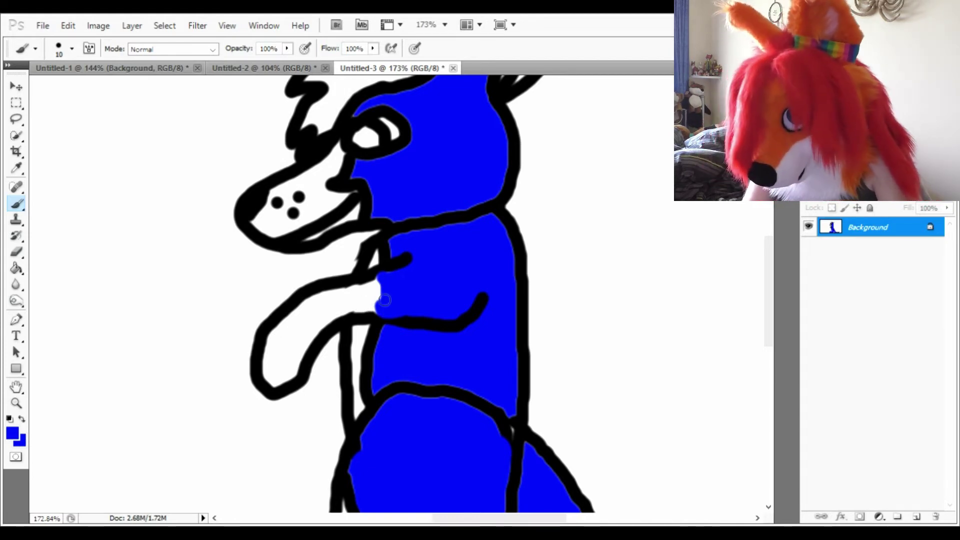
drag(378, 296, 380, 313)
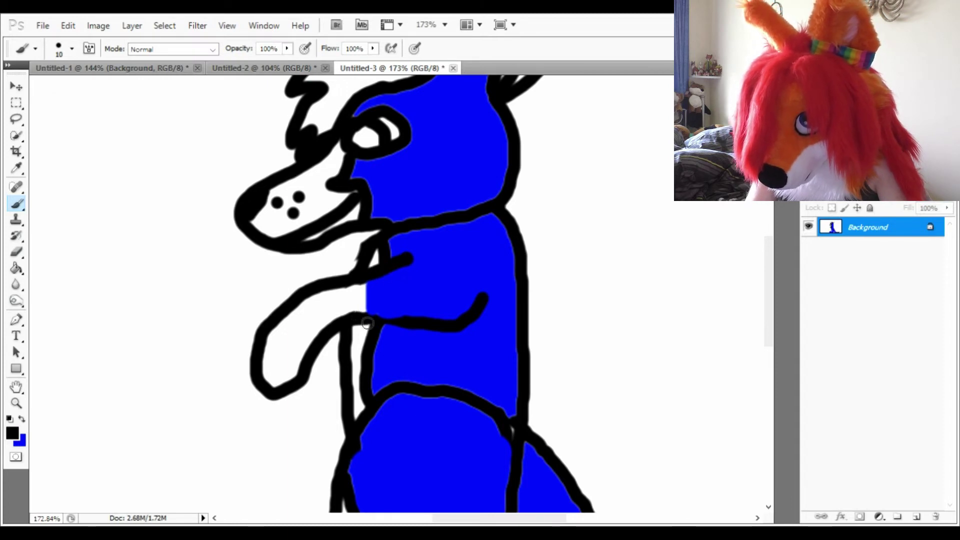
drag(356, 315, 386, 320)
scroll(423, 329, down, 5)
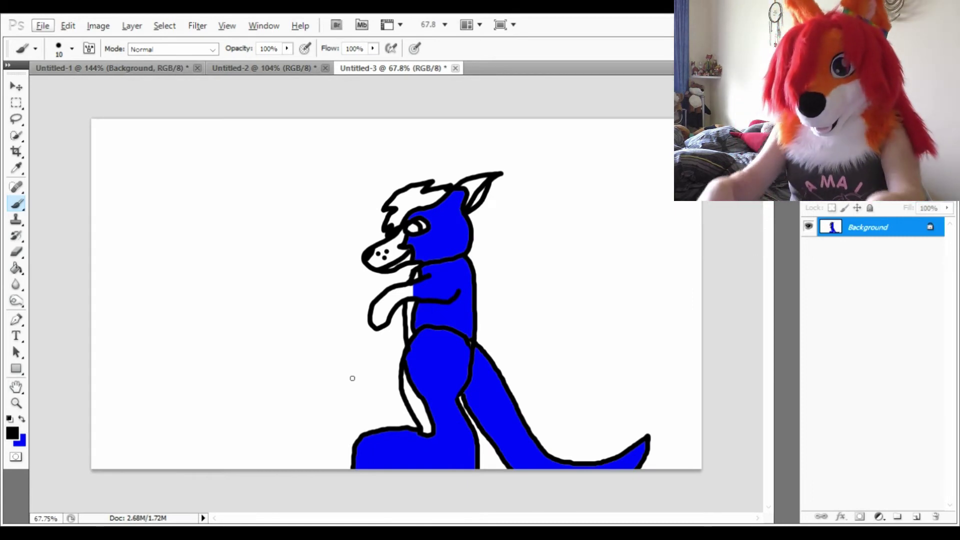
alt+click(442, 345)
scroll(450, 230, up, 3)
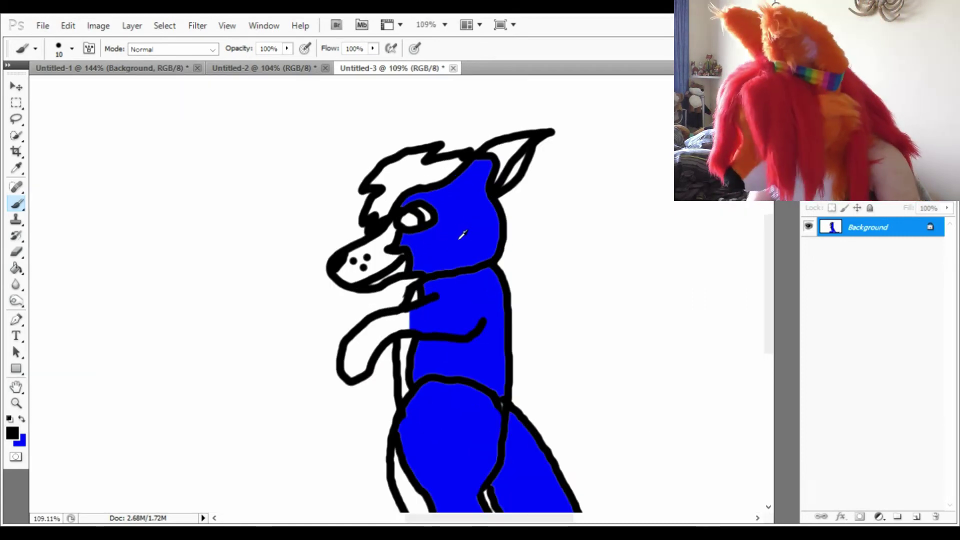
Paint the inner ear of the character blue.
scroll(530, 165, up, 3)
drag(516, 160, 493, 205)
scroll(483, 234, down, 6)
Draw a black curve for a lower foot top, running from the ankle down to the canvas's bottom edge.
scroll(452, 283, up, 4)
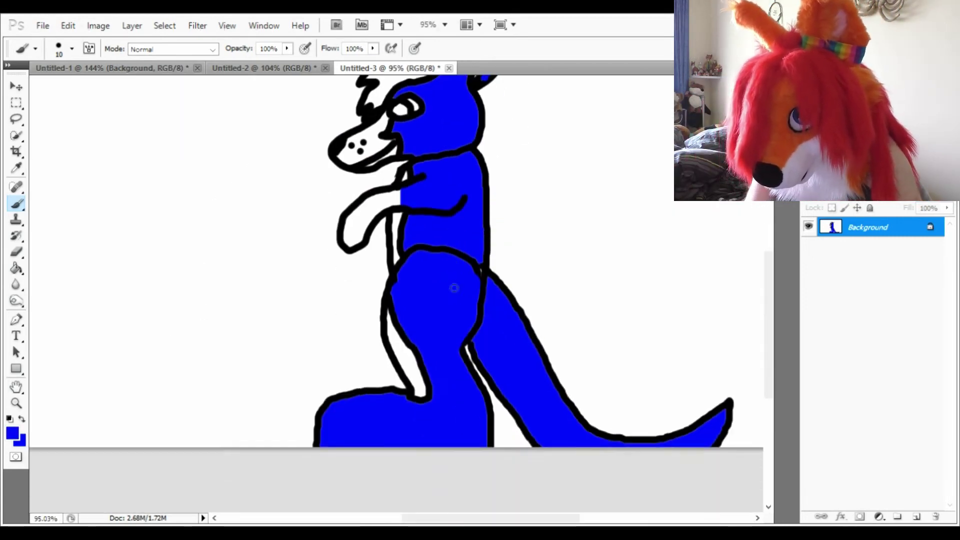
scroll(440, 403, up, 2)
alt+click(422, 457)
drag(429, 442, 305, 480)
key(ctrl+z)
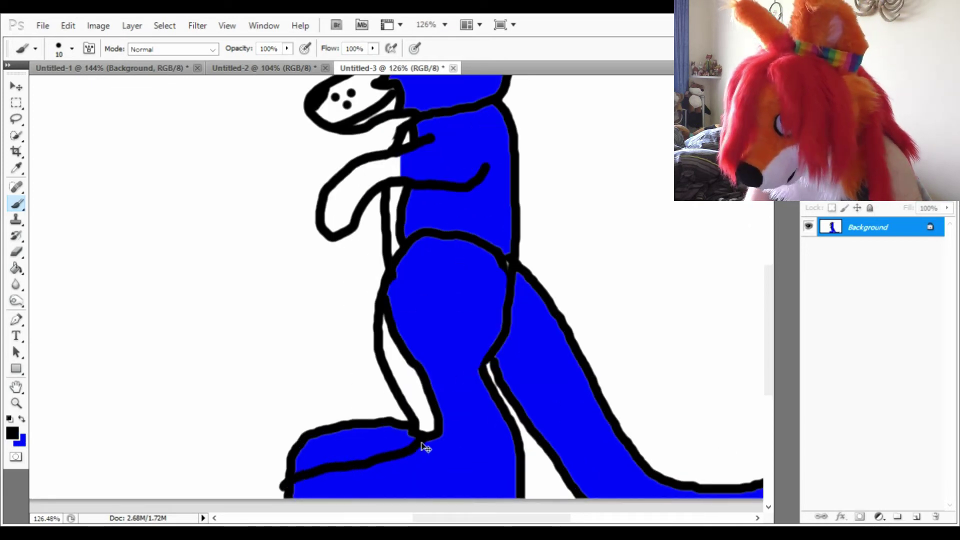
key(ctrl+z)
mouse_move(425, 442)
mouse_down()
mouse_move(375, 467)
mouse_move(277, 484)
mouse_up()
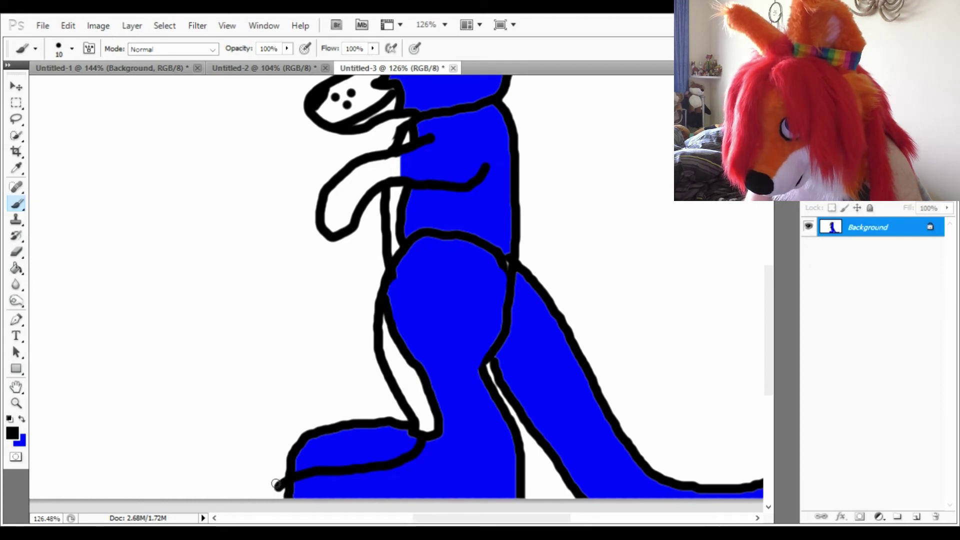
key(ctrl+z)
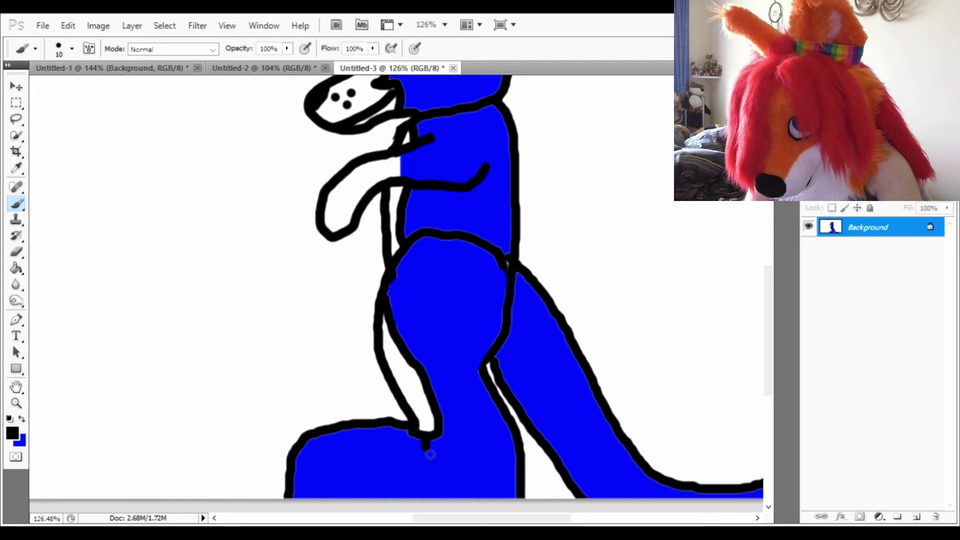
mouse_move(431, 454)
mouse_down()
mouse_move(325, 469)
mouse_move(287, 489)
mouse_up()
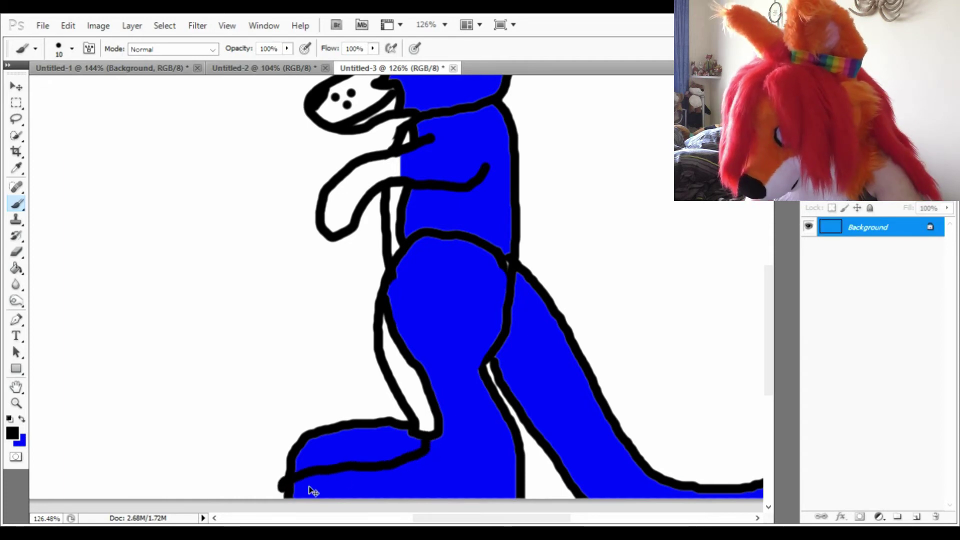
key(ctrl+z)
drag(423, 463, 293, 490)
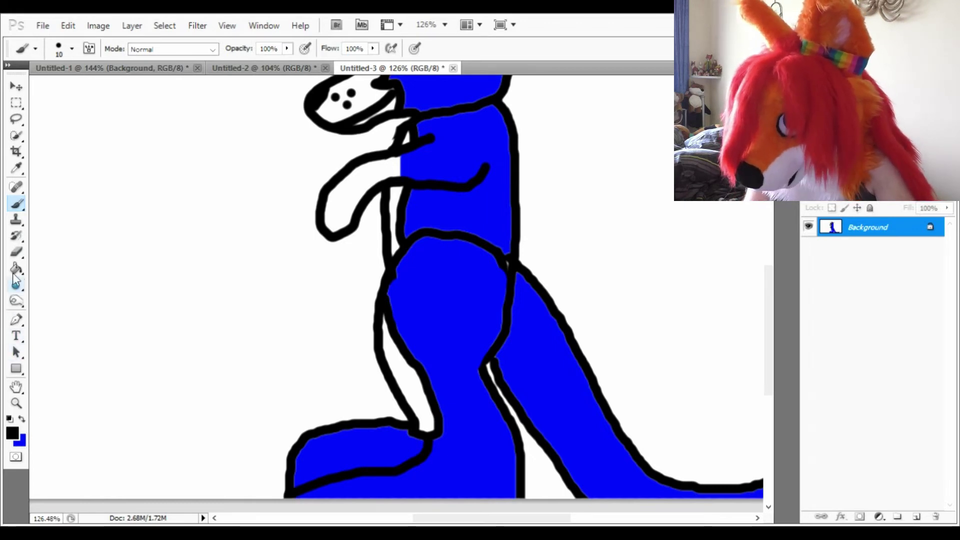
Erase the old foot outline and the blue above the new foot line to white.
click(16, 236)
click(16, 252)
mouse_move(391, 418)
mouse_down()
mouse_move(410, 414)
mouse_move(416, 469)
mouse_up()
key(ctrl+z)
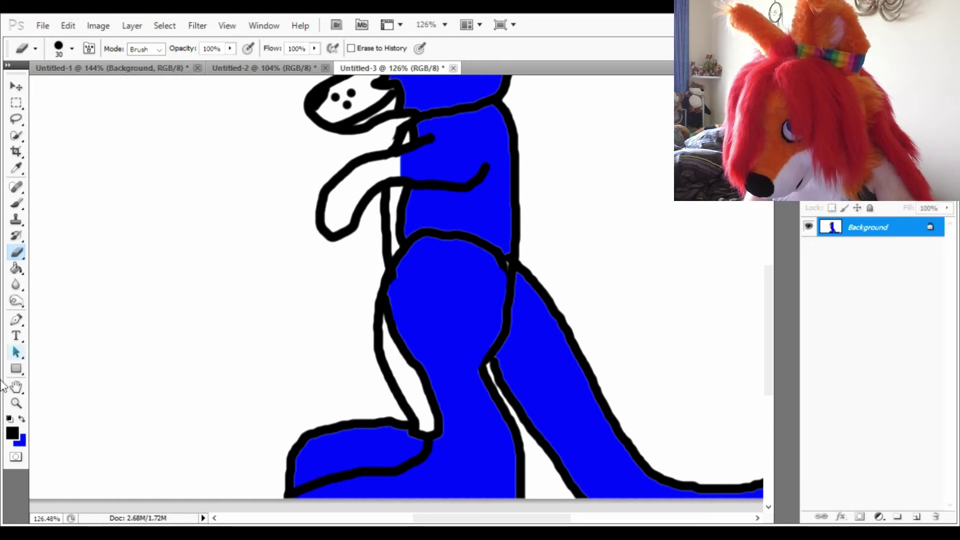
key(i)
alt+click(173, 396)
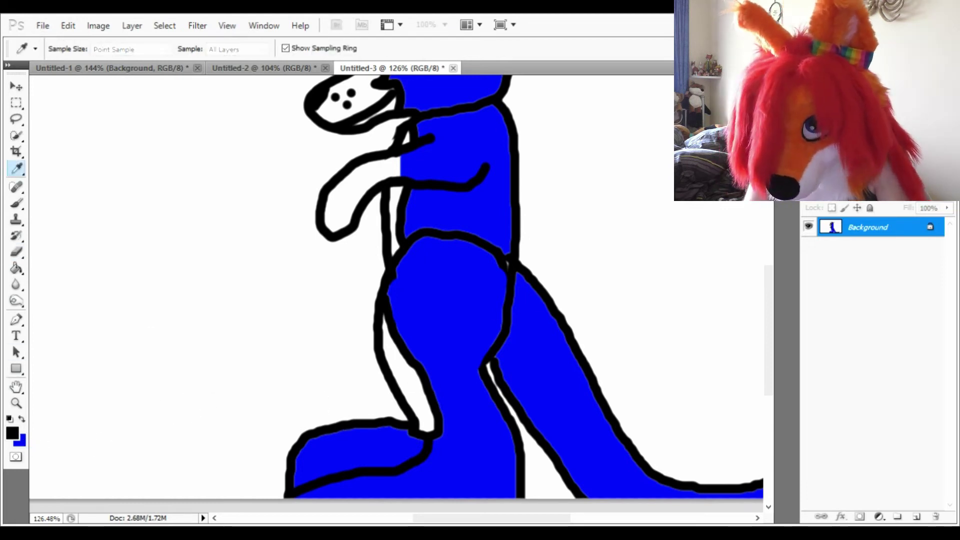
key(e)
mouse_move(380, 425)
mouse_down()
mouse_move(392, 422)
mouse_move(378, 471)
mouse_move(300, 450)
mouse_up()
Retrace the upper outline of the foot with the black size 10 brush, up to the ankle.
key(b)
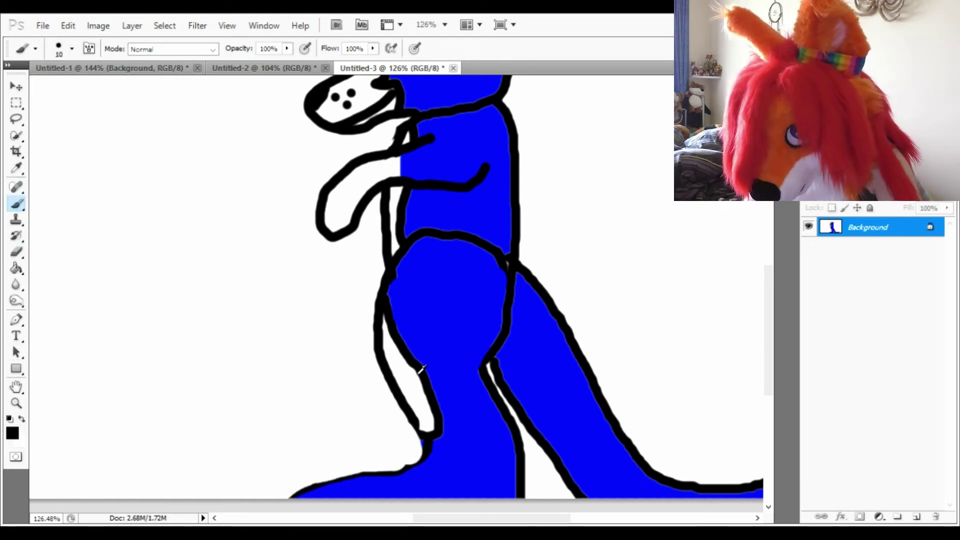
drag(290, 498, 440, 442)
alt+scroll(363, 330, down, 3)
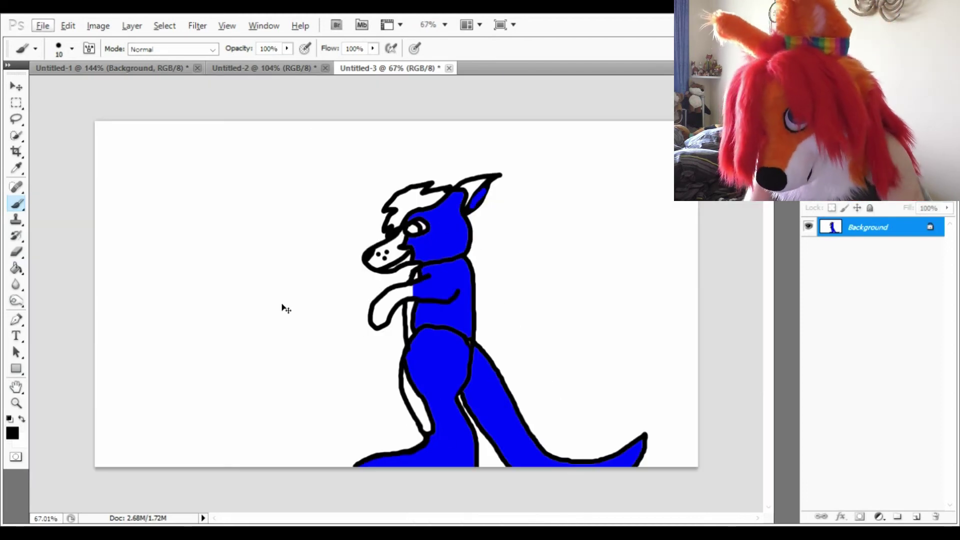
alt+scroll(548, 315, up, 1)
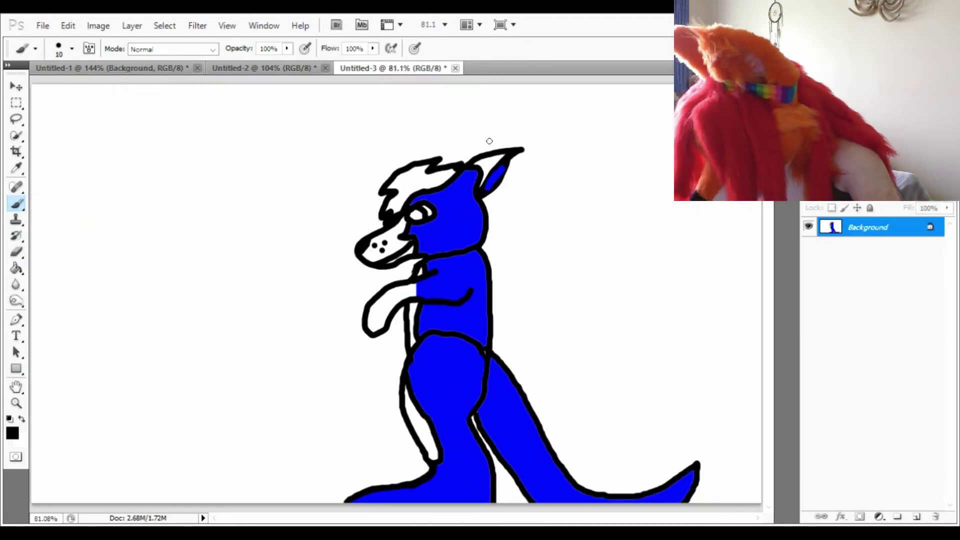
Erase the jagged black cheek outline between the muzzle and the blue face.
alt+scroll(418, 146, up, 5)
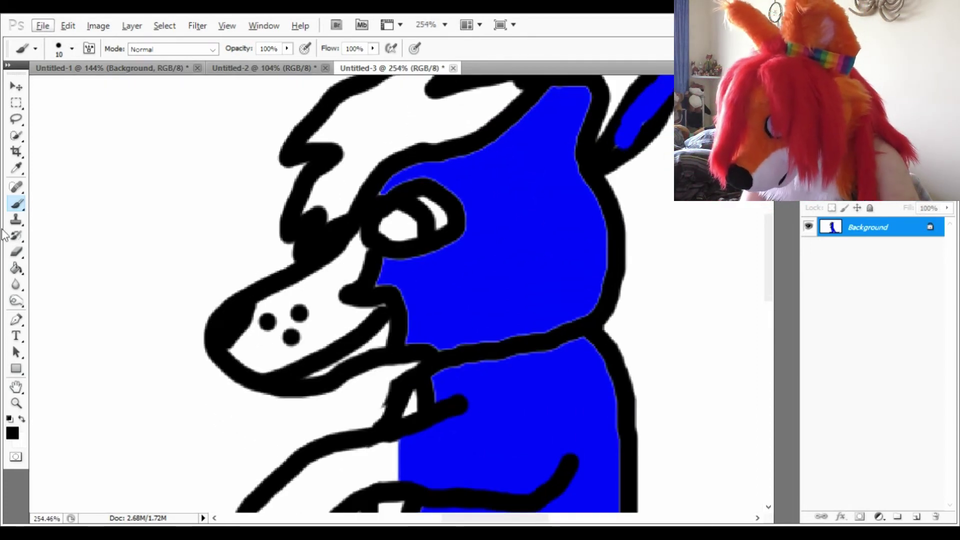
click(16, 252)
mouse_move(400, 310)
mouse_down()
mouse_move(370, 314)
mouse_move(392, 316)
mouse_move(395, 306)
mouse_move(429, 332)
mouse_up()
click(13, 214)
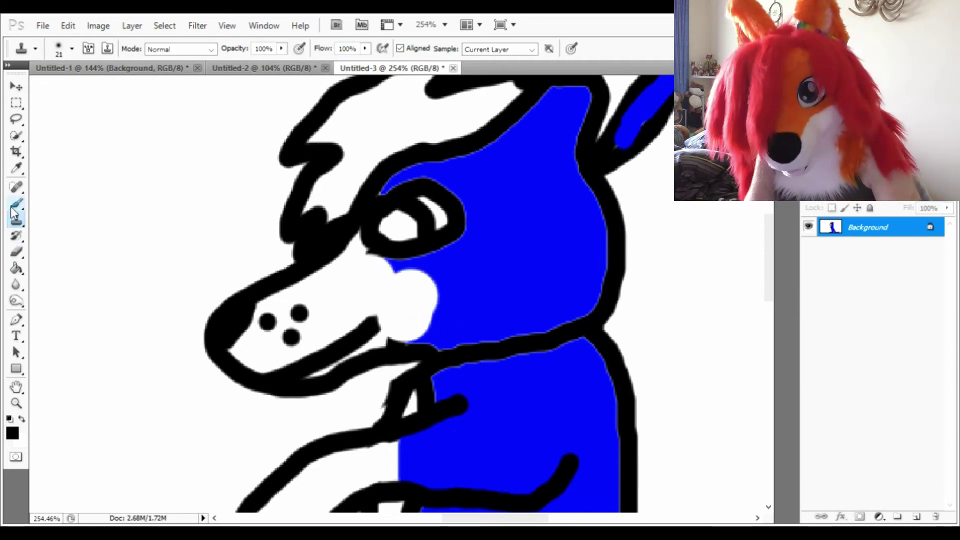
Repaint the cheek blue with an uneven edge reaching onto the muzzle, and redraw the end of the mouth in black.
click(16, 204)
alt+click(383, 257)
mouse_move(383, 257)
mouse_down()
mouse_move(405, 293)
mouse_move(373, 290)
mouse_move(381, 299)
mouse_move(424, 293)
mouse_move(431, 321)
mouse_move(402, 323)
mouse_move(408, 314)
mouse_move(409, 344)
mouse_move(393, 303)
mouse_move(390, 343)
mouse_move(382, 324)
mouse_move(430, 350)
mouse_move(362, 308)
mouse_up()
key(ctrl+z)
scroll(385, 340, down, 3)
scroll(385, 340, up, 3)
key(d)
drag(359, 345, 388, 316)
scroll(240, 257, down, 6)
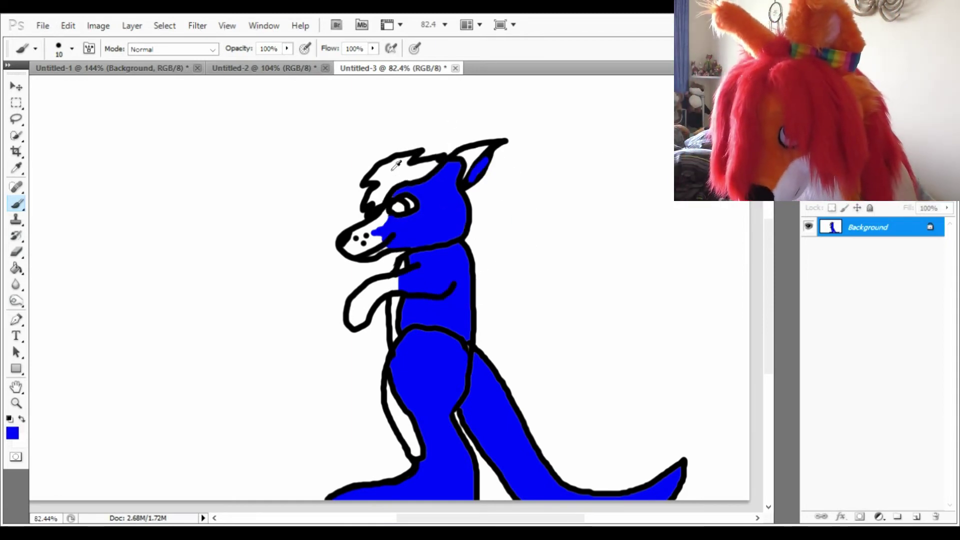
Colour the front part of the eye dark blue within a black surround, leaving the rear part white.
scroll(396, 165, up, 5)
mouse_move(415, 280)
mouse_down()
mouse_move(402, 286)
mouse_move(417, 300)
mouse_up()
alt+click(436, 295)
scroll(426, 300, down, 3)
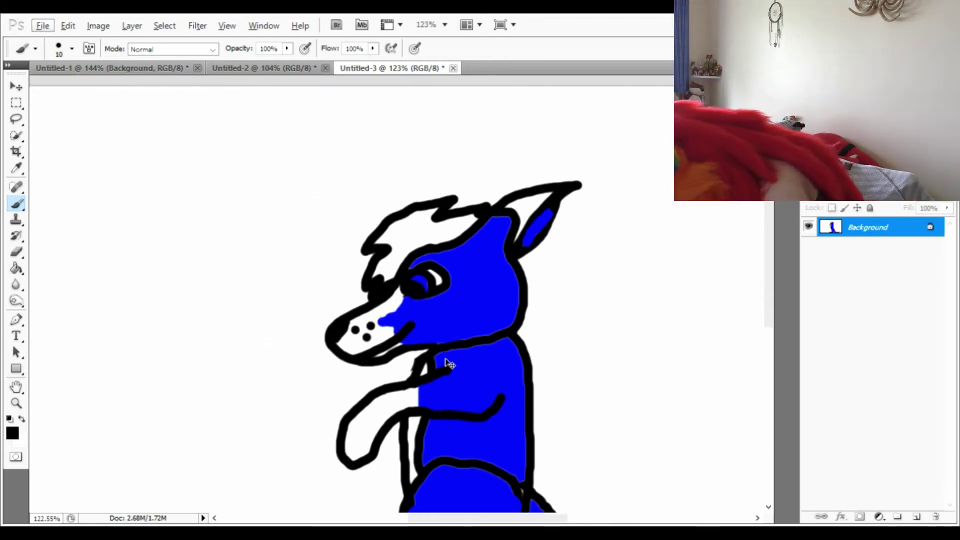
key(i)
key(b)
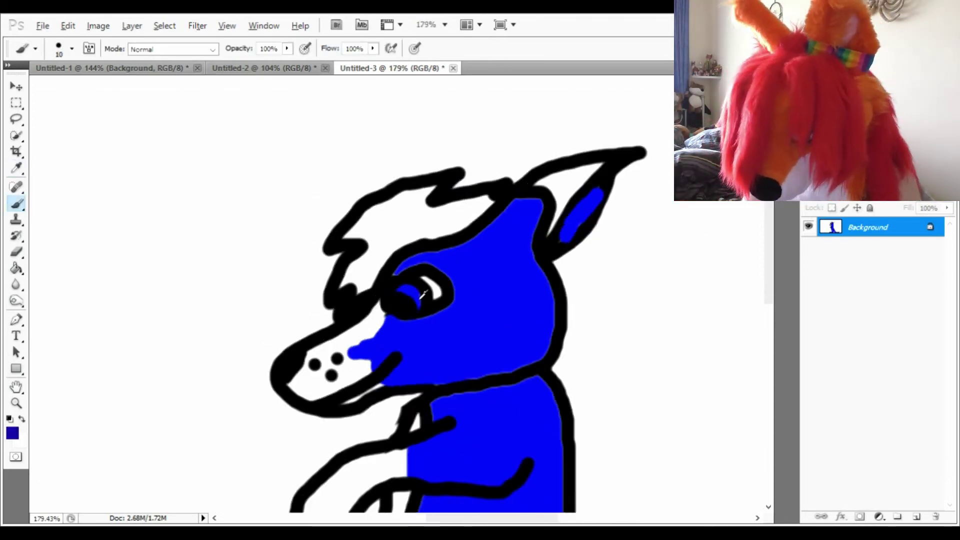
scroll(440, 255, up, 4)
drag(435, 347, 370, 351)
scroll(395, 306, down, 5)
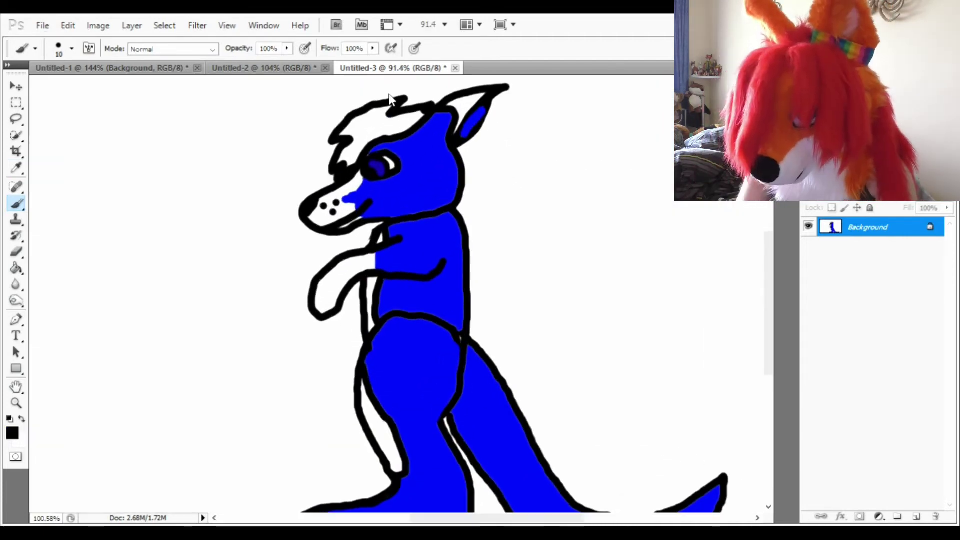
Reshape the rear spike of the hair tuft in front of the ear with black outlines.
scroll(401, 100, up, 4)
key(e)
drag(429, 229, 463, 227)
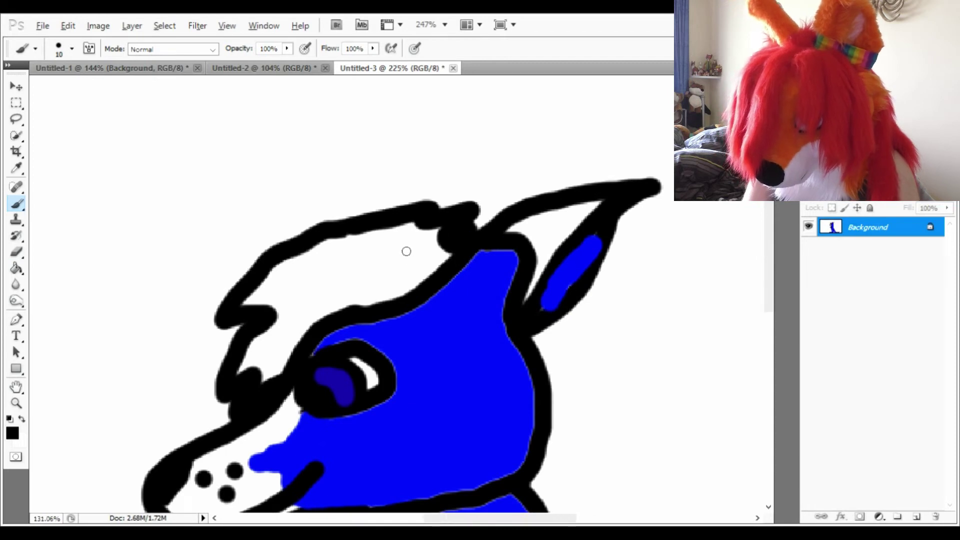
scroll(405, 250, down, 5)
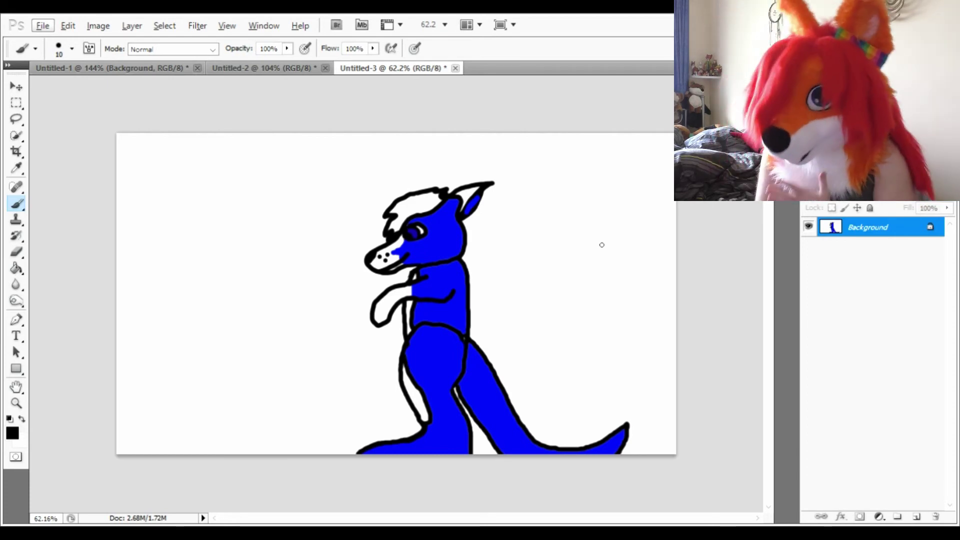
Paint a white stripe inside the tail's upper outline, starting at the base of the back.
scroll(476, 369, up, 5)
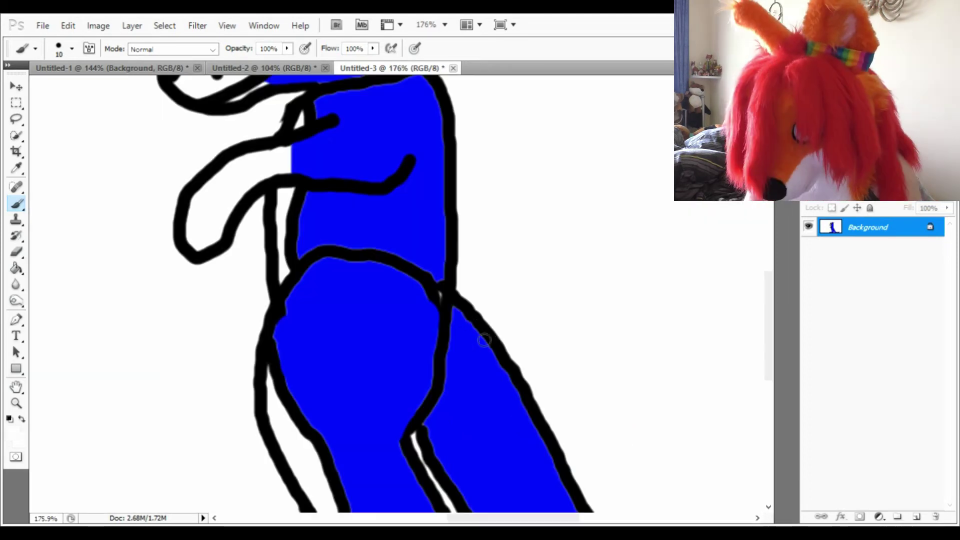
mouse_move(455, 314)
mouse_down()
mouse_move(545, 462)
mouse_move(473, 317)
mouse_up()
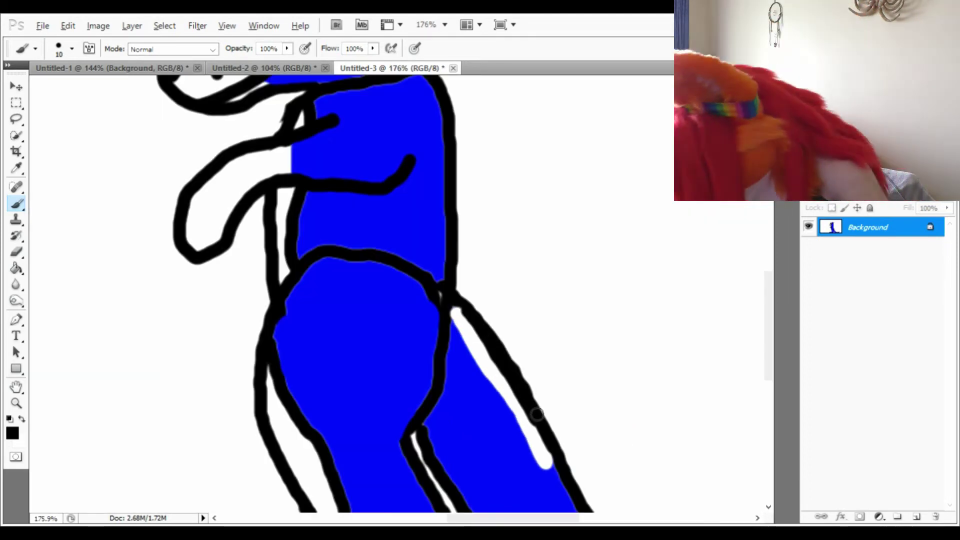
scroll(530, 400, down, 5)
scroll(619, 365, up, 2)
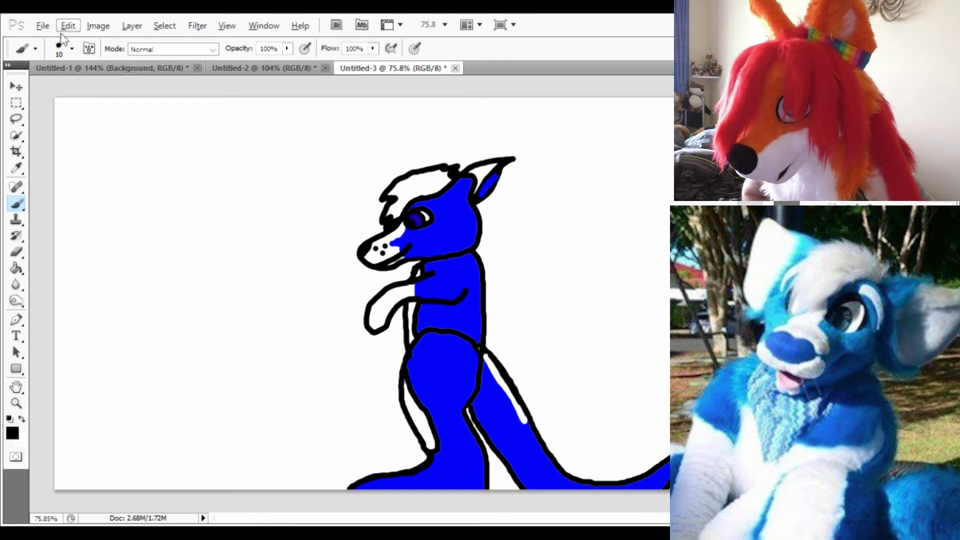
Create a new blank white document for another drawing.
key(ctrl+alt+n)
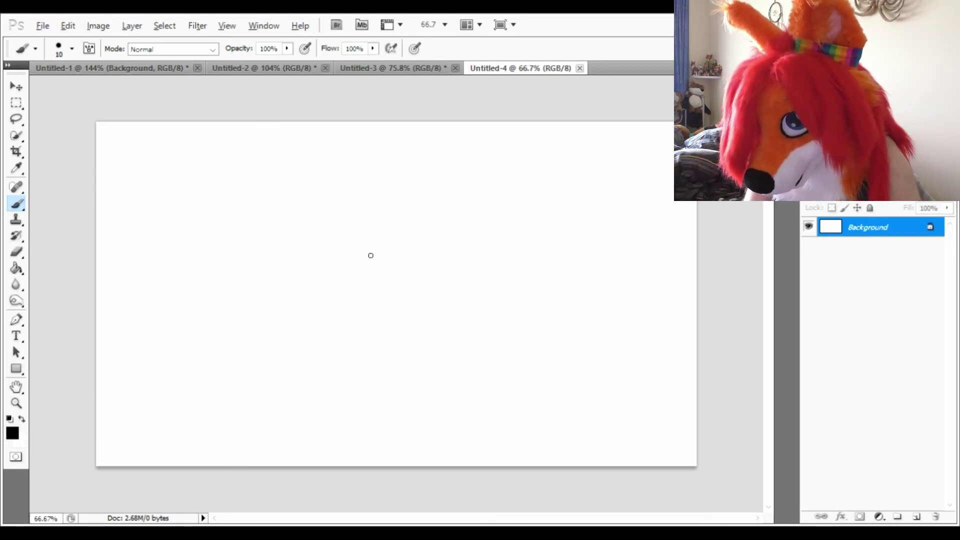
scroll(371, 256, up, 2)
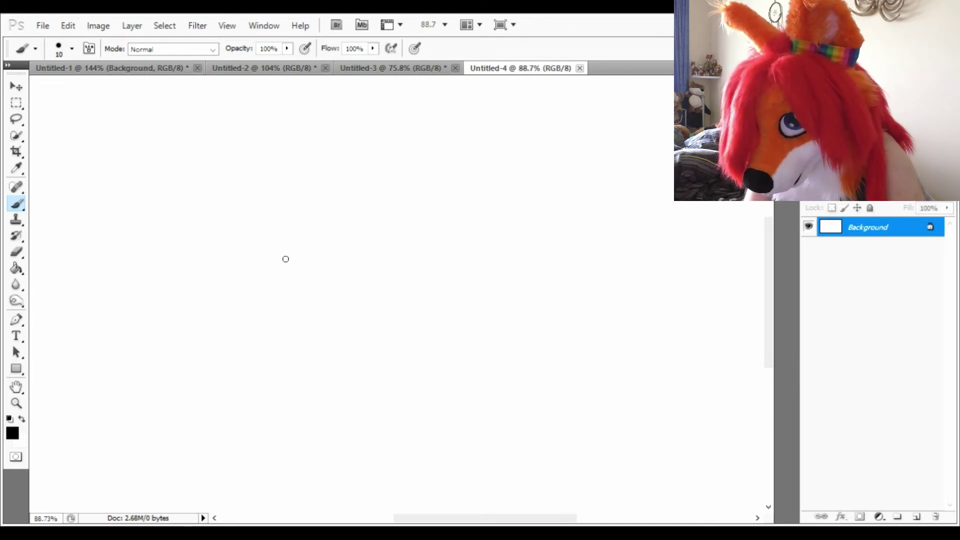
Draw a rounded telephone body in black with a circular dial and a ring of dots inside it.
mouse_move(284, 257)
mouse_down()
mouse_move(295, 316)
mouse_move(327, 332)
mouse_move(382, 332)
mouse_move(435, 311)
mouse_move(436, 270)
mouse_move(415, 244)
mouse_move(341, 232)
mouse_move(289, 247)
mouse_move(281, 269)
mouse_up()
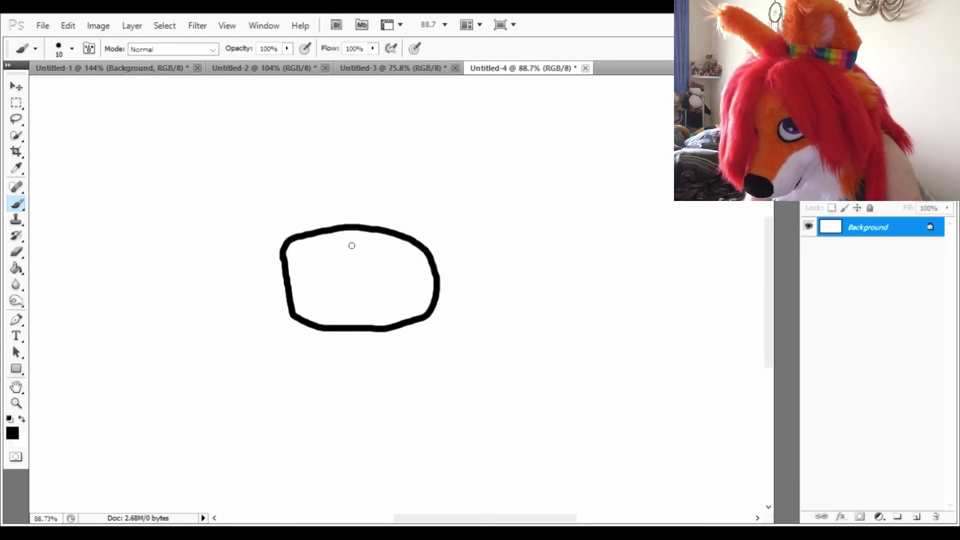
mouse_move(354, 243)
mouse_down()
mouse_move(338, 251)
mouse_move(323, 279)
mouse_move(342, 310)
mouse_move(367, 317)
mouse_move(389, 305)
mouse_move(399, 272)
mouse_move(385, 251)
mouse_move(353, 239)
mouse_up()
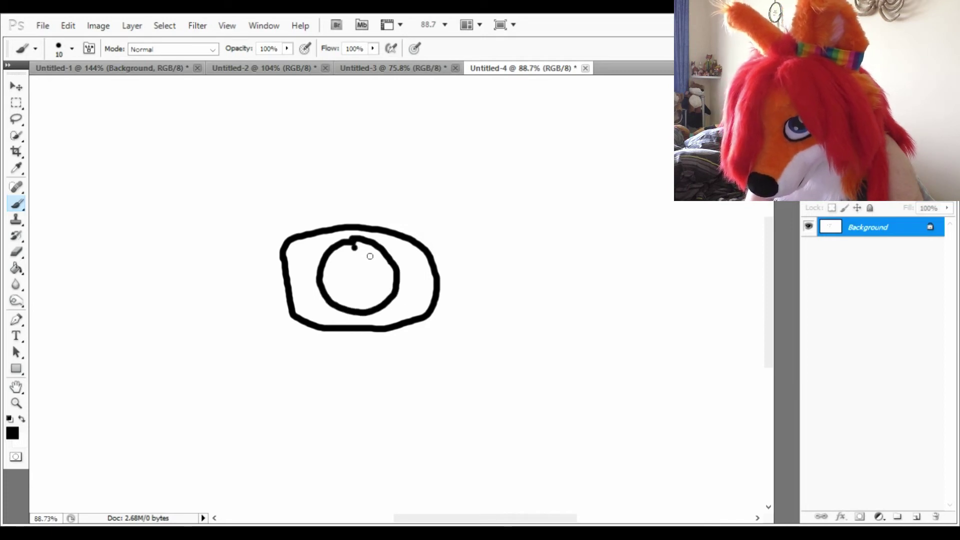
click(369, 253)
click(381, 283)
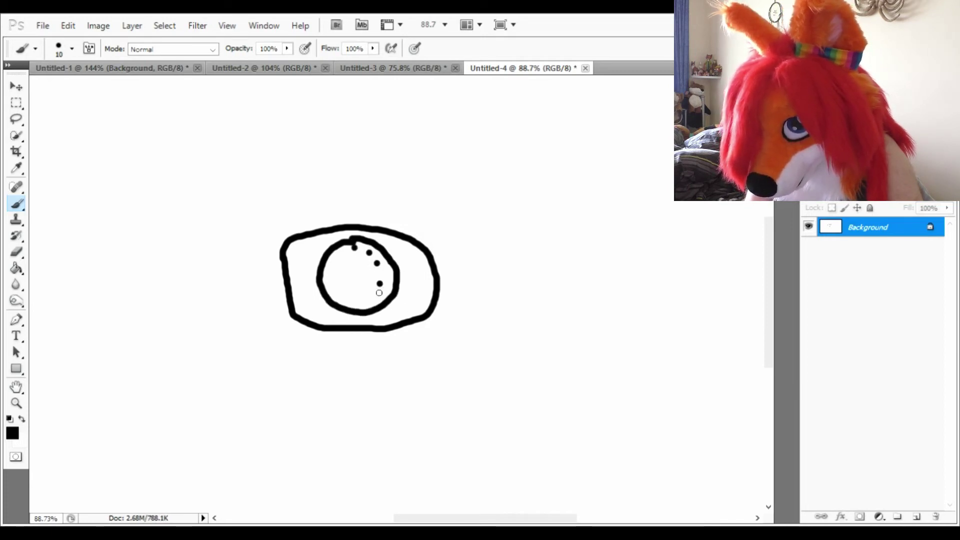
click(369, 297)
click(353, 297)
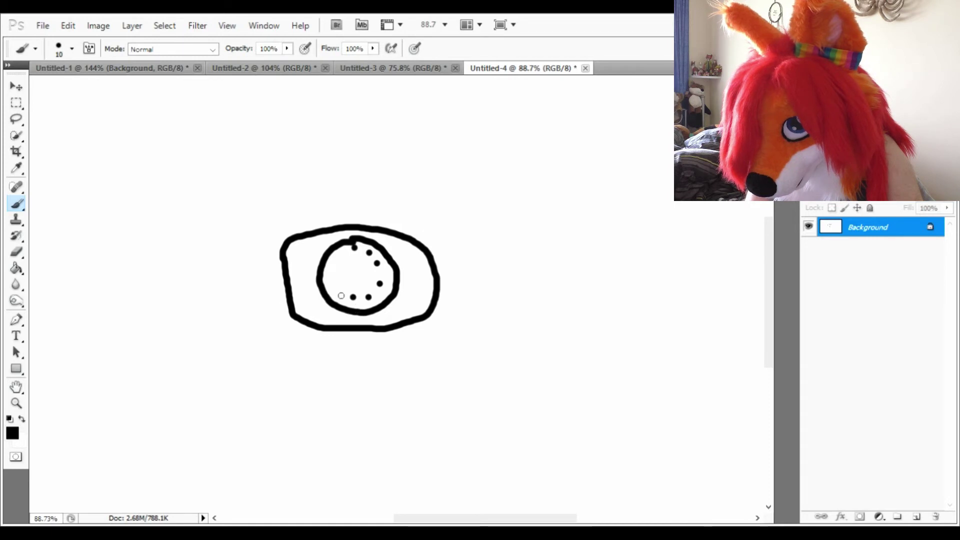
click(334, 276)
click(339, 262)
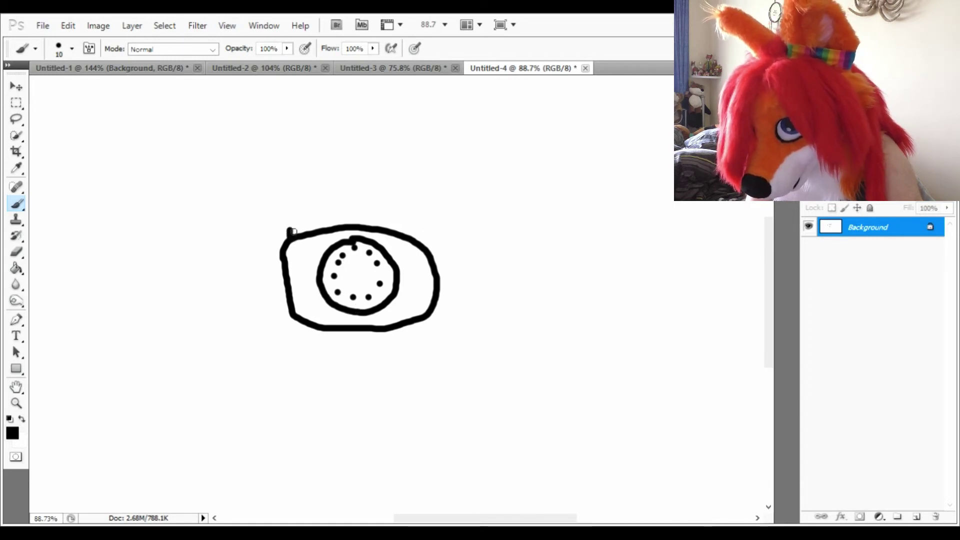
Add a curved handset on top of the telephone and a scribbled coiled cord along its side.
mouse_move(293, 231)
mouse_down()
mouse_move(302, 204)
mouse_move(335, 184)
mouse_move(409, 190)
mouse_move(430, 213)
mouse_move(431, 235)
mouse_move(389, 233)
mouse_move(396, 228)
mouse_move(379, 206)
mouse_move(340, 205)
mouse_move(324, 228)
mouse_up()
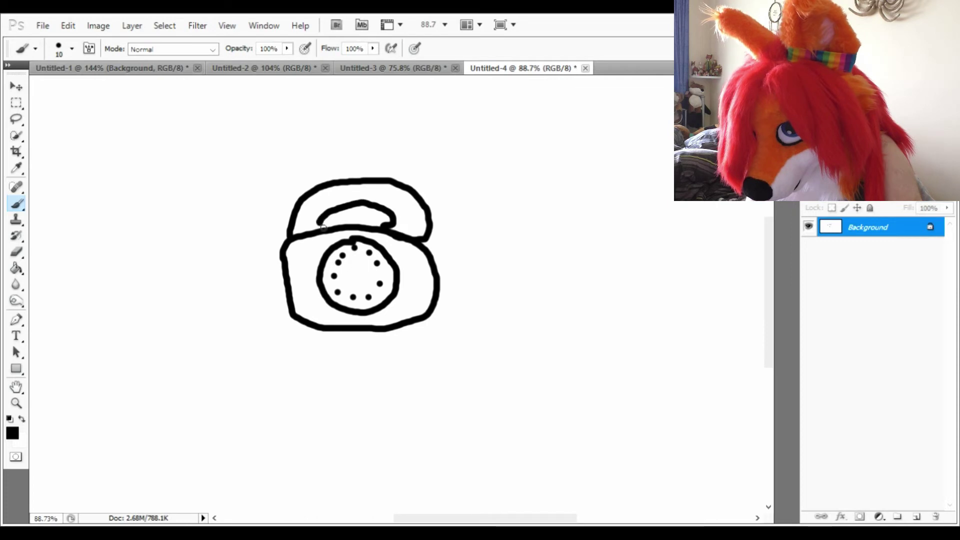
key(alt)
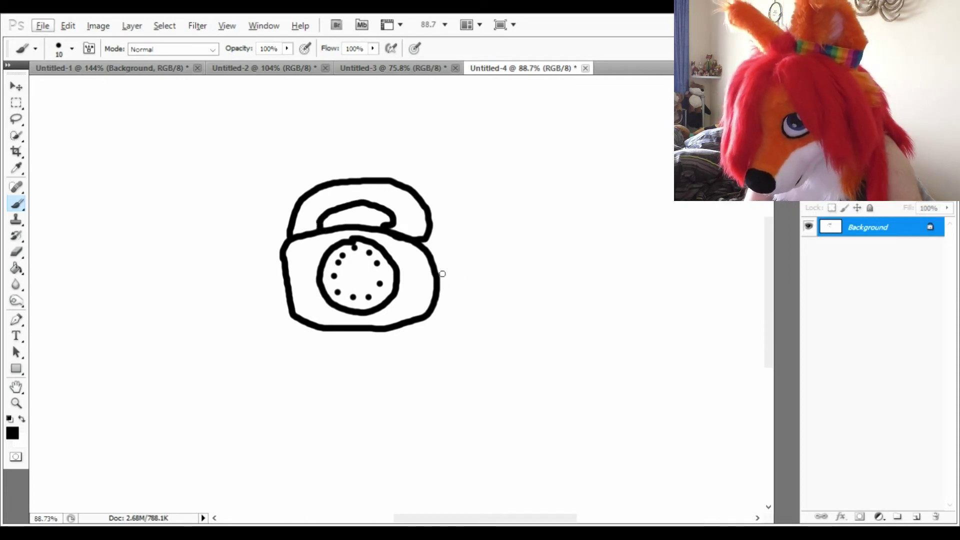
mouse_move(421, 239)
mouse_down()
mouse_move(451, 262)
mouse_move(495, 273)
mouse_move(466, 298)
mouse_move(483, 302)
mouse_move(435, 320)
mouse_up()
scroll(237, 311, down, 3)
key(alt)
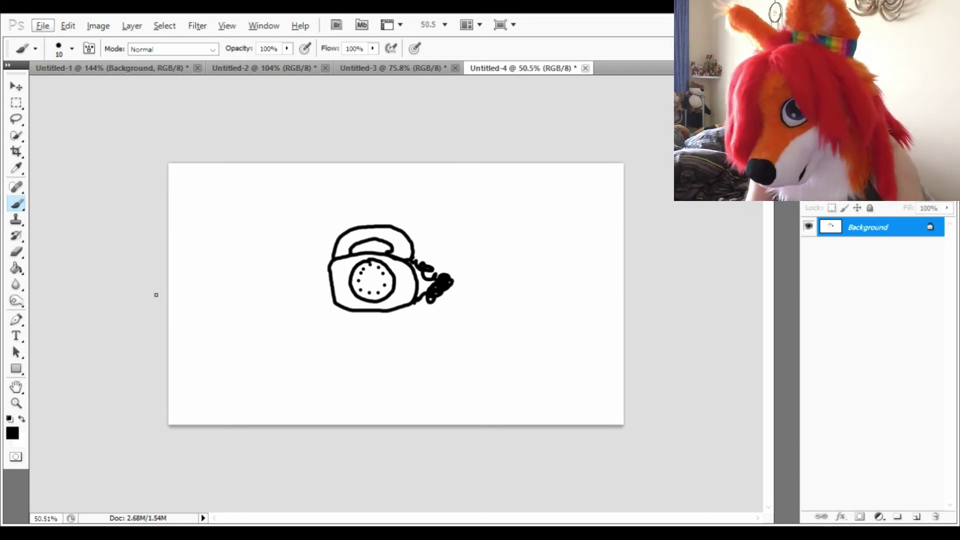
Undo all the telephone strokes back to the blank canvas.
key(ctrl+alt+z)
key(ctrl+alt+z)
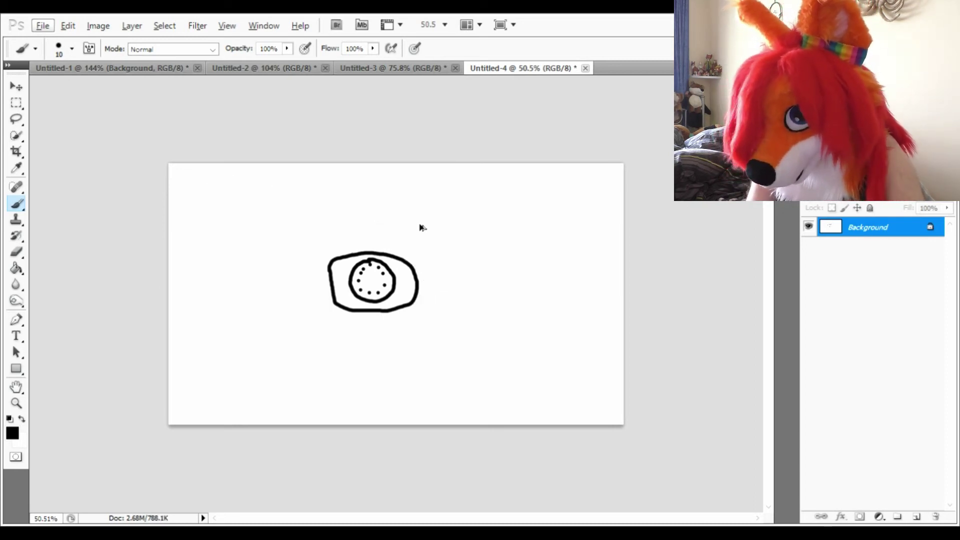
key(ctrl+alt+z)
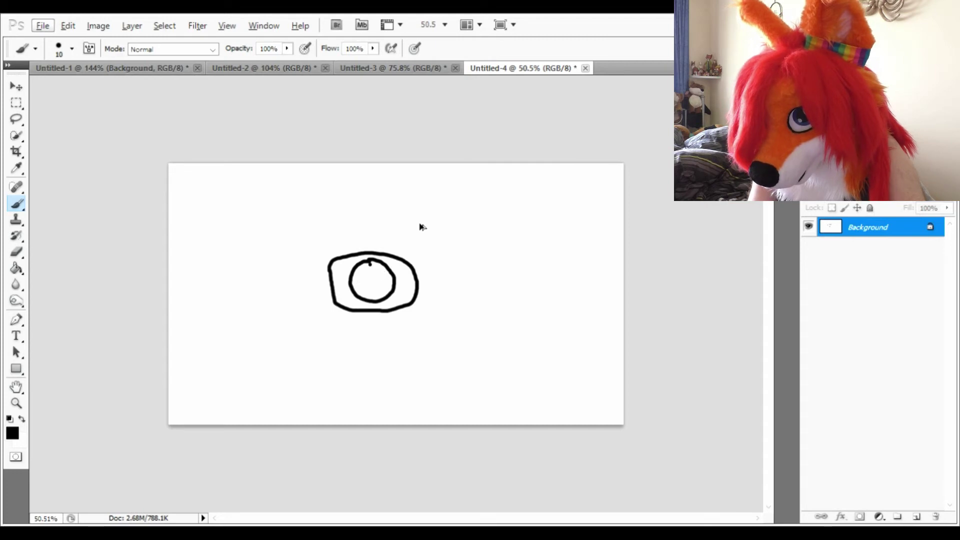
key(ctrl+alt+z)
key(ctrl+alt+z)
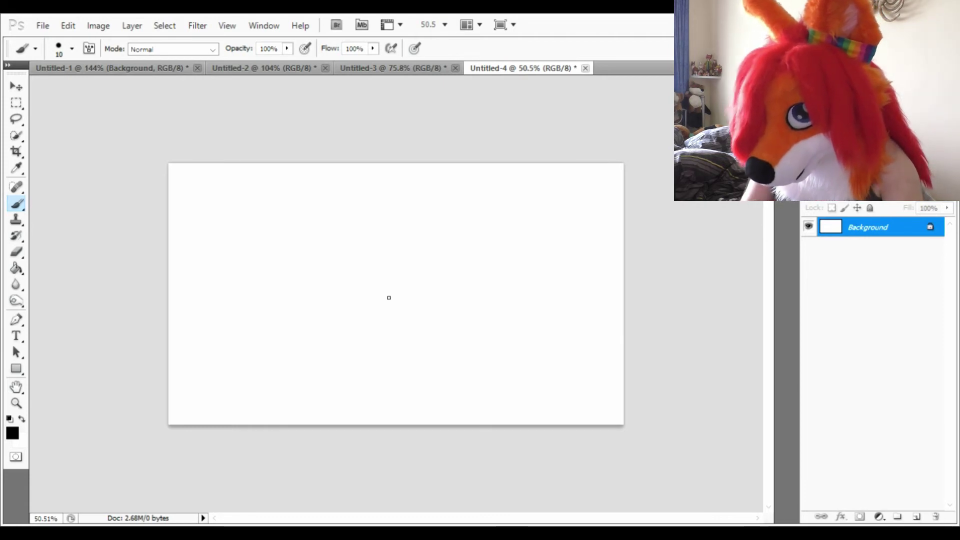
Draw a large round nose outline in black with two oval eyes above it.
scroll(389, 298, up, 3)
mouse_move(376, 239)
mouse_down()
mouse_move(419, 261)
mouse_move(375, 239)
mouse_move(405, 220)
mouse_move(369, 328)
mouse_move(417, 220)
mouse_up()
key(ctrl+z)
drag(331, 143, 323, 139)
drag(436, 155, 465, 157)
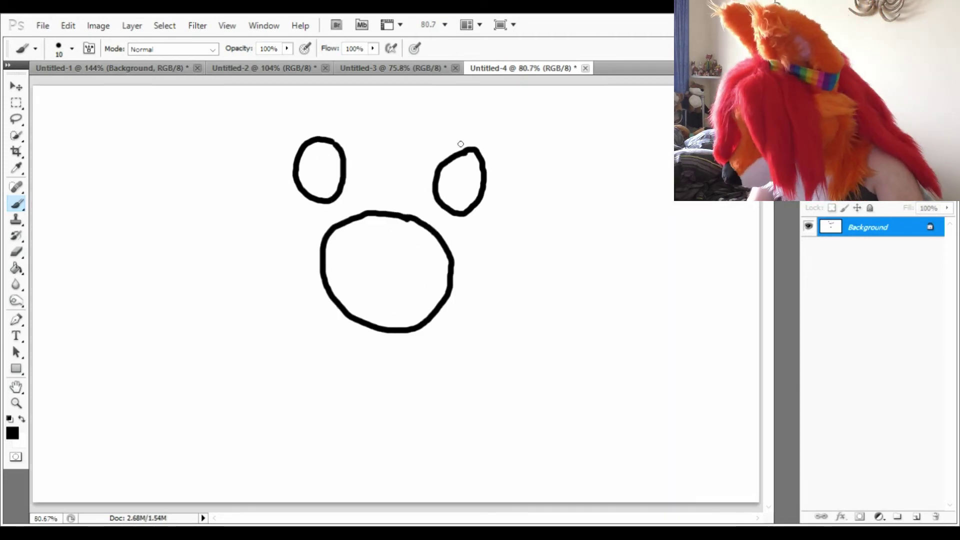
mouse_move(333, 243)
mouse_down()
mouse_move(426, 247)
mouse_move(452, 275)
mouse_move(450, 295)
mouse_up()
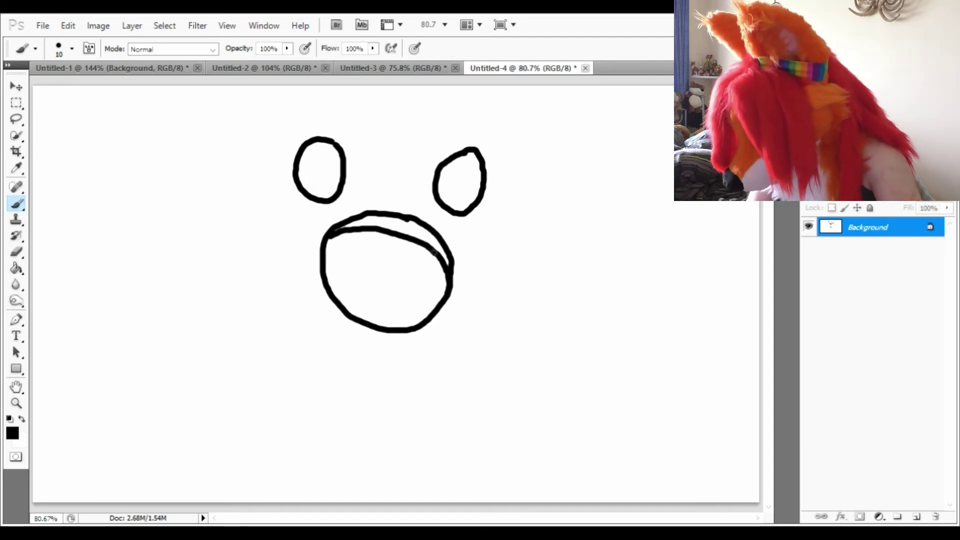
key(ctrl+z)
Draw two small pointed fur marks above and between the eyes.
scroll(349, 218, down, 1)
scroll(380, 195, up, 1)
mouse_move(382, 196)
mouse_down()
mouse_move(382, 168)
mouse_move(402, 140)
mouse_up()
scroll(399, 189, down, 1)
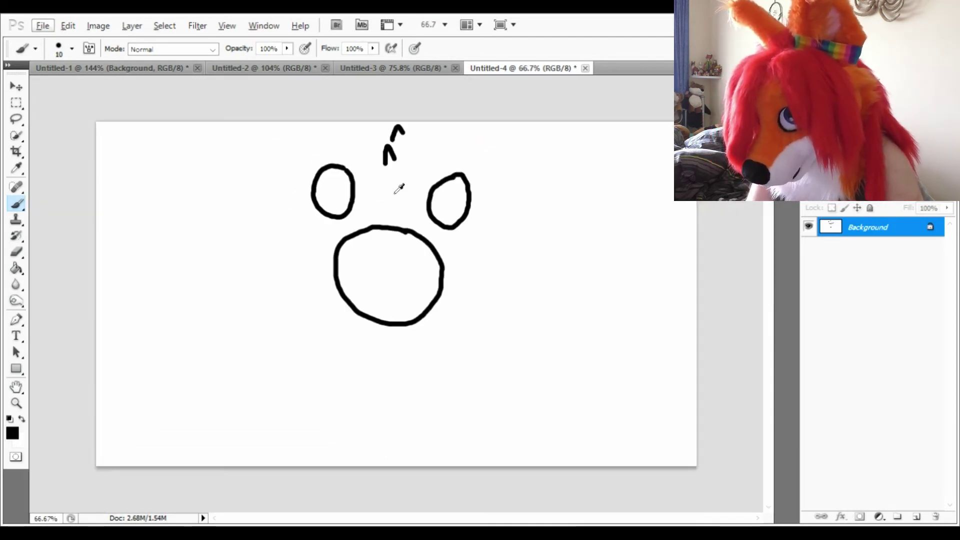
Select the face sketch and move it lower on the canvas, then erase the two small fur marks between the eyes.
click(17, 103)
key(v)
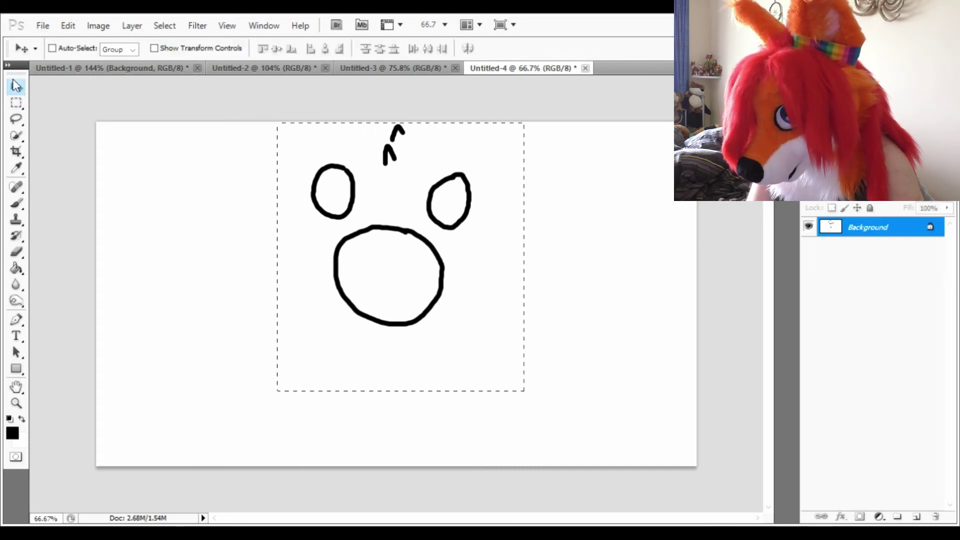
mouse_move(395, 311)
mouse_down()
mouse_move(379, 328)
mouse_move(381, 313)
mouse_up()
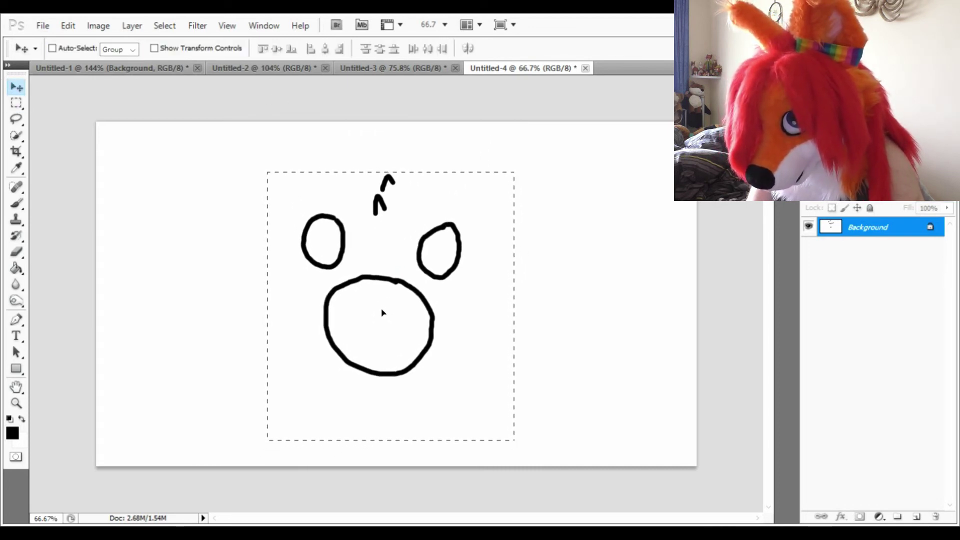
click(16, 103)
click(204, 189)
click(17, 252)
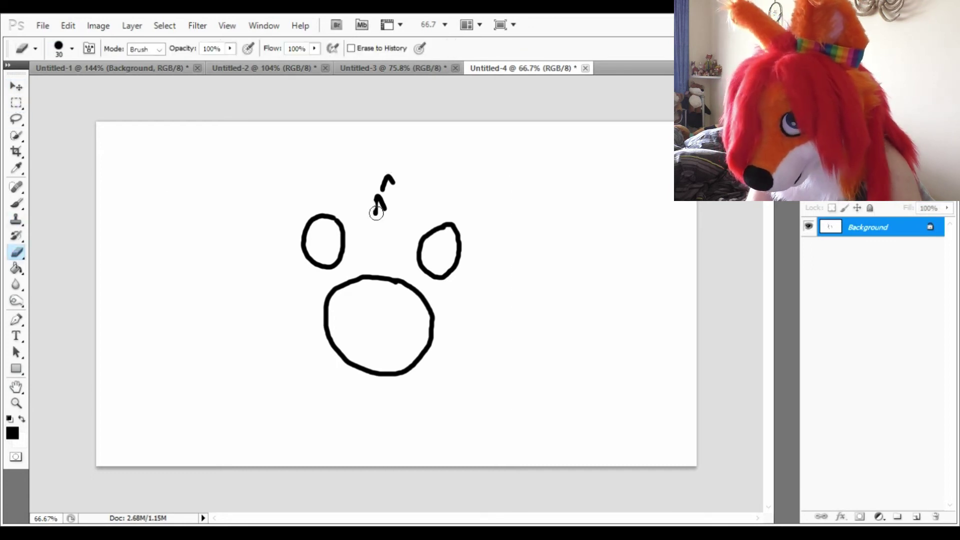
mouse_move(375, 204)
mouse_down()
mouse_move(392, 201)
mouse_move(391, 191)
mouse_up()
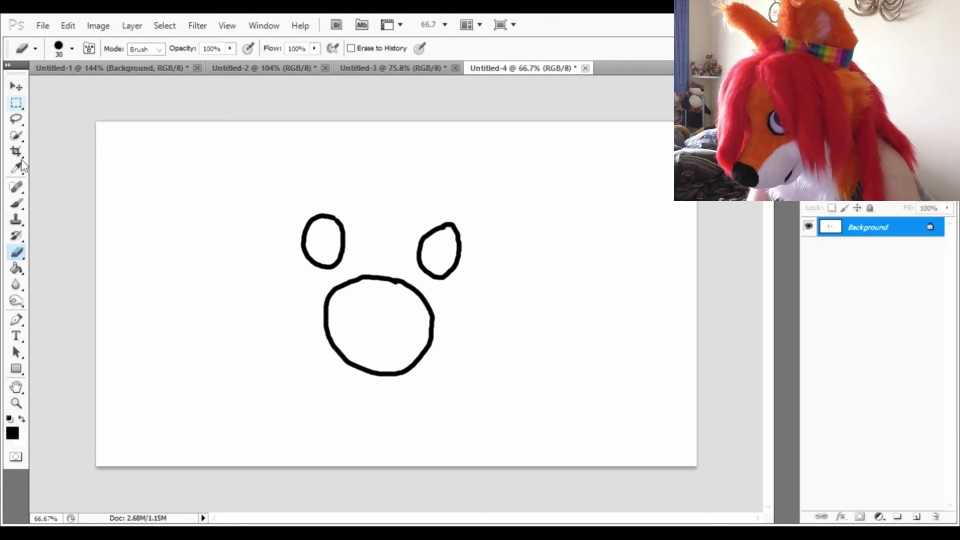
Draw a column of three upward-pointing chevron fur marks with the brush above and between the eyes.
click(17, 204)
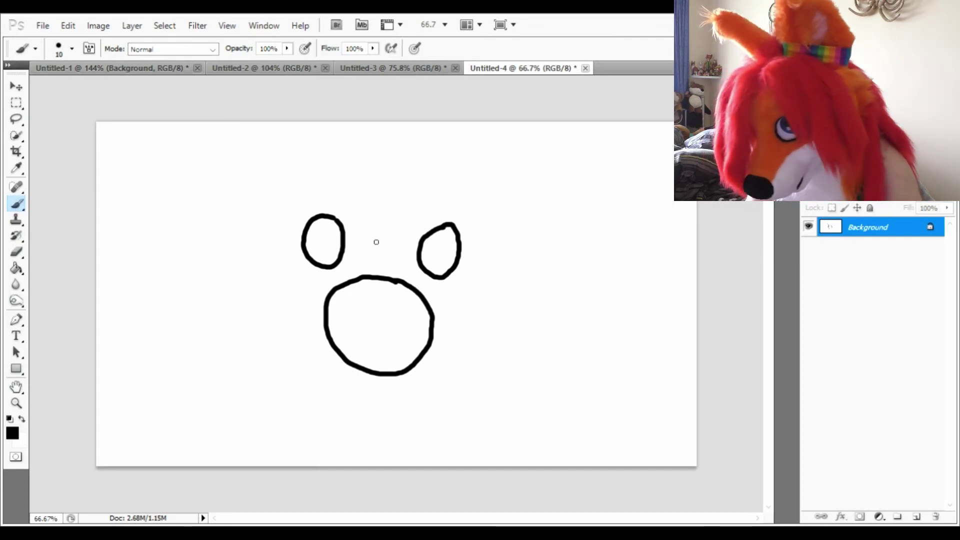
drag(390, 193, 398, 210)
key(ctrl+z)
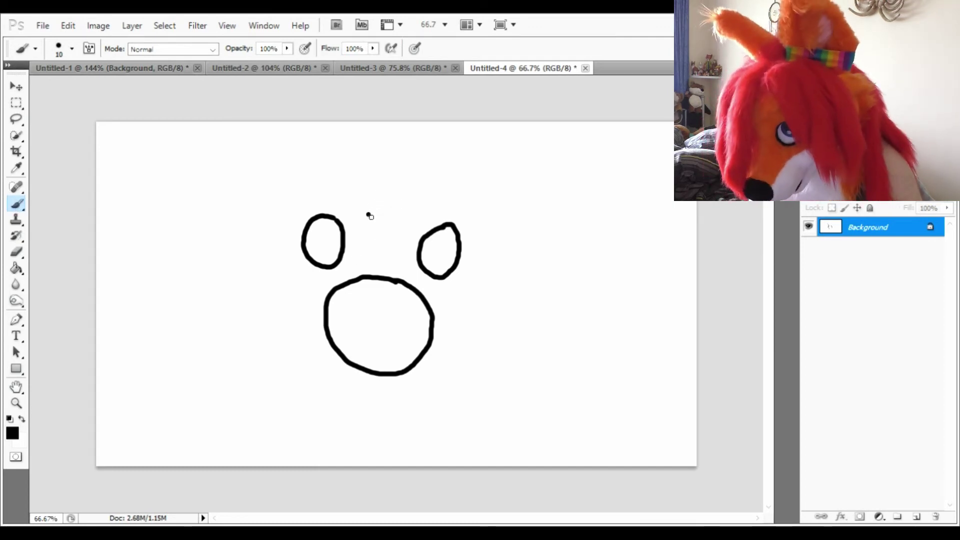
mouse_move(369, 216)
mouse_down()
mouse_move(382, 198)
mouse_move(390, 221)
mouse_up()
drag(379, 170, 393, 150)
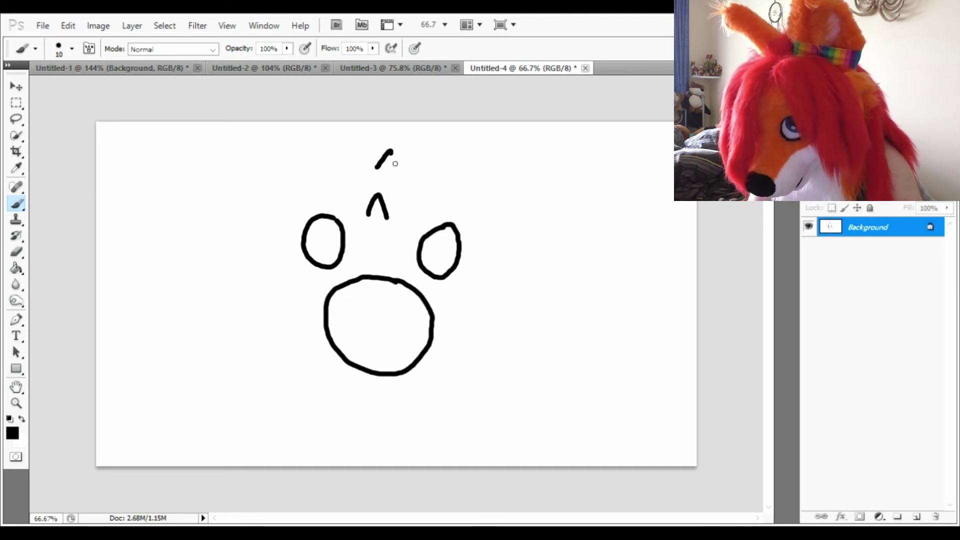
key(ctrl+z)
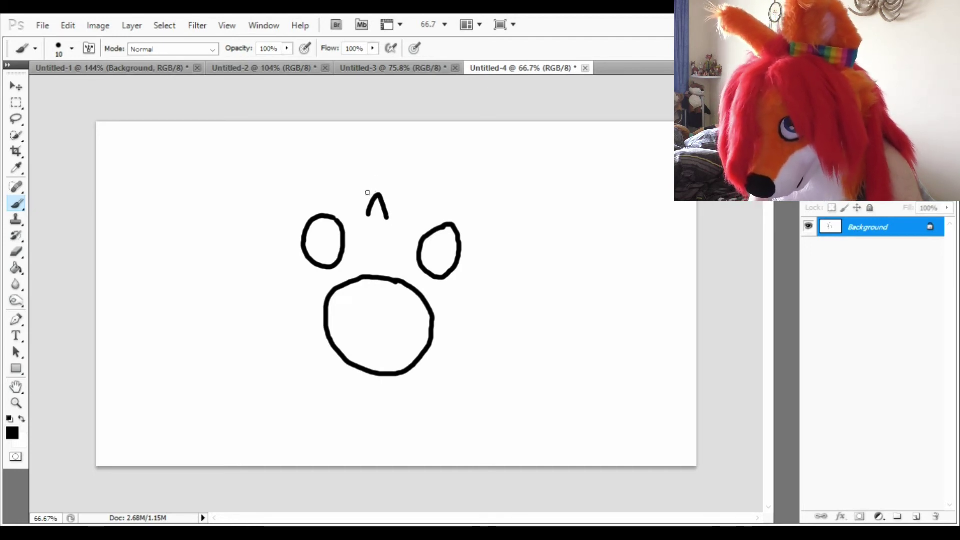
mouse_move(368, 193)
mouse_down()
mouse_move(393, 187)
mouse_move(404, 159)
mouse_move(389, 149)
mouse_move(396, 169)
mouse_up()
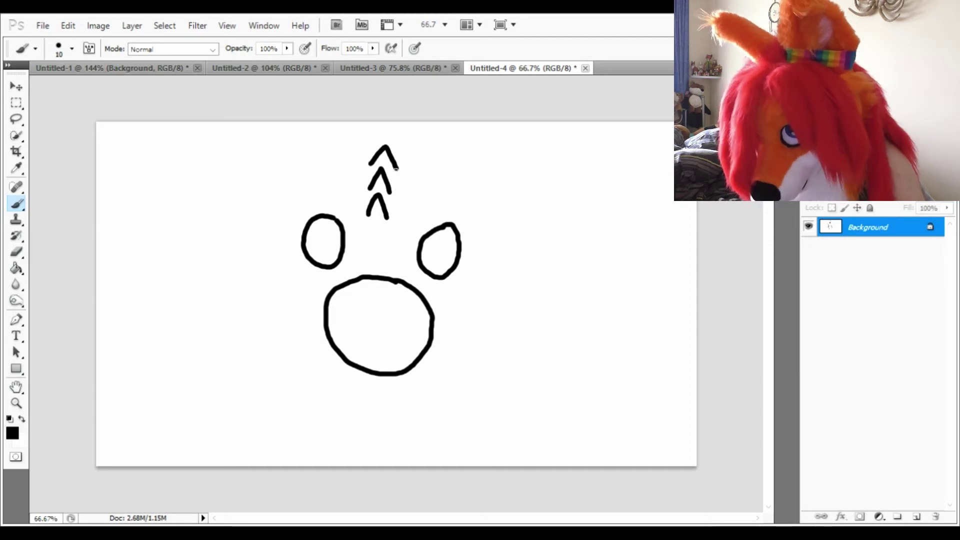
Add three separate chevron fur marks in an arc above each eye.
drag(333, 187, 350, 187)
mouse_move(317, 184)
mouse_down()
mouse_move(304, 168)
mouse_move(302, 194)
mouse_move(272, 210)
mouse_up()
drag(415, 194, 432, 196)
mouse_move(443, 199)
mouse_down()
mouse_move(450, 194)
mouse_move(465, 212)
mouse_up()
drag(475, 218, 498, 229)
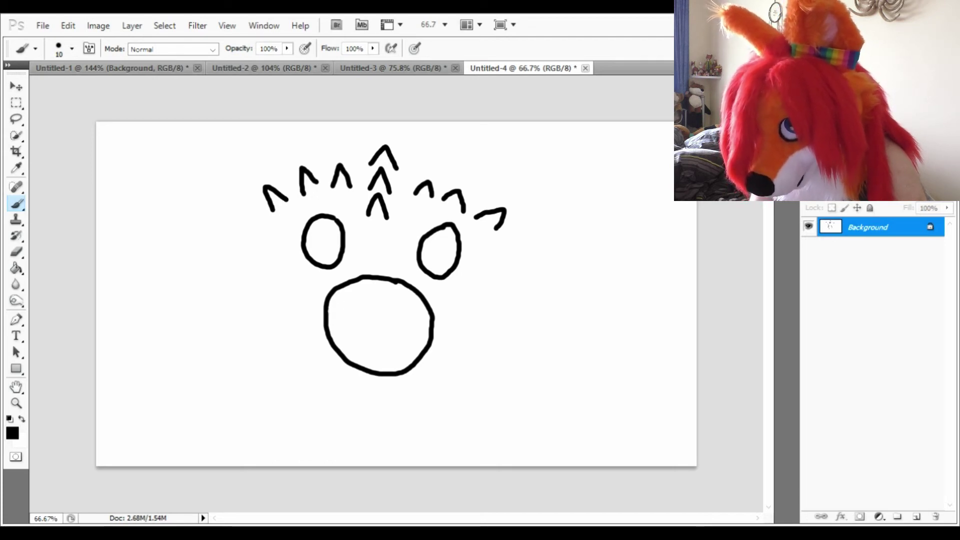
Try to draw a curved line across the lower part of the round nose.
mouse_move(334, 339)
mouse_down()
mouse_move(370, 359)
mouse_move(422, 369)
mouse_up()
key(ctrl+z)
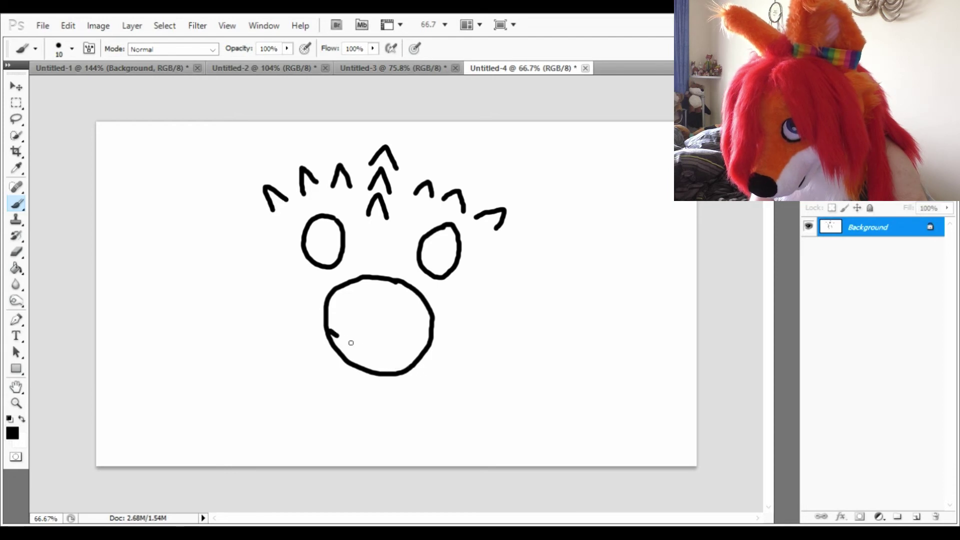
drag(351, 343, 425, 358)
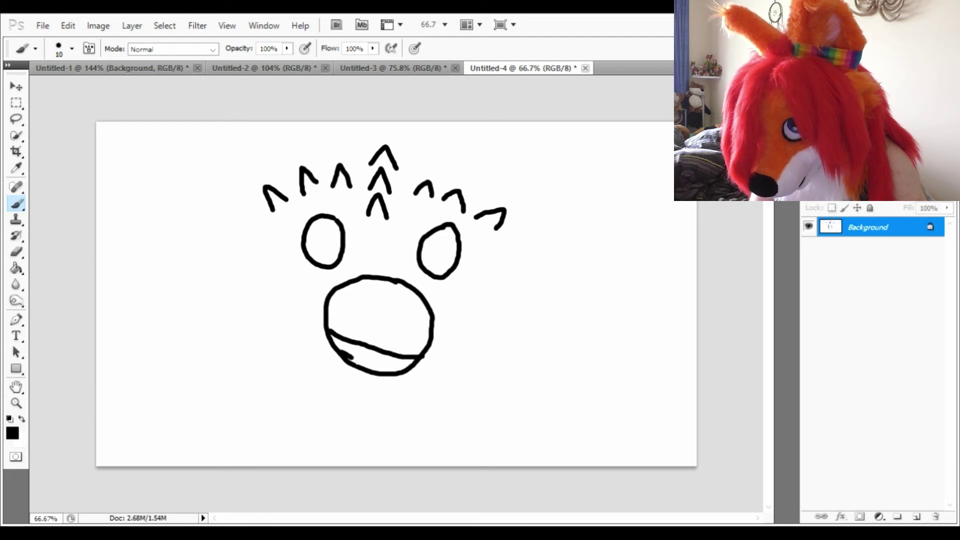
key(ctrl+z)
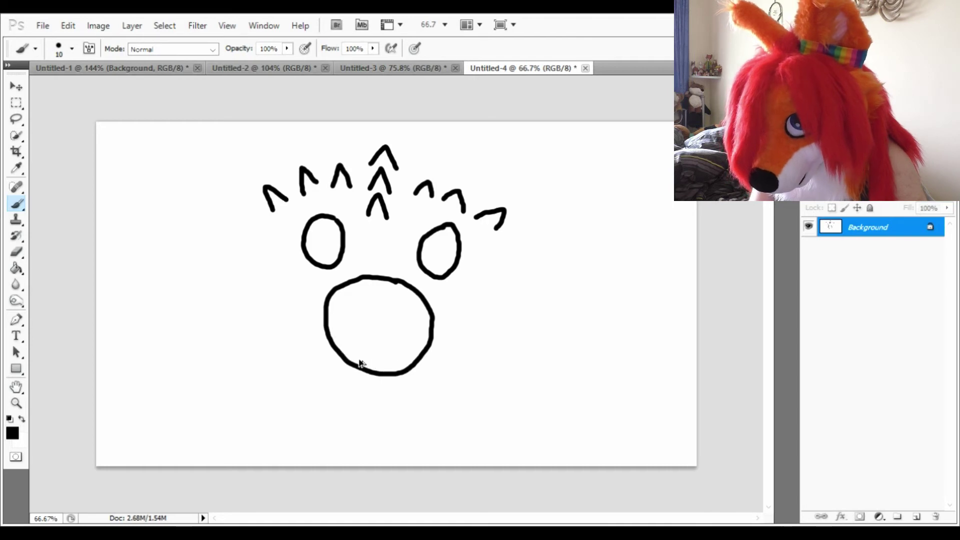
Redo the outermost fur mark above the right eye and draw four short hair strokes along the canvas's upper edge.
key(ctrl+alt+z)
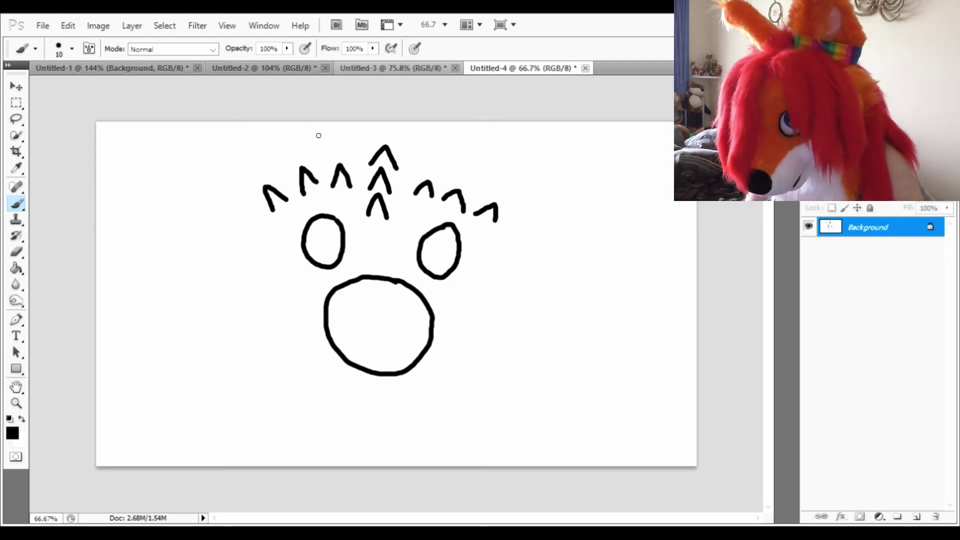
drag(317, 149, 331, 130)
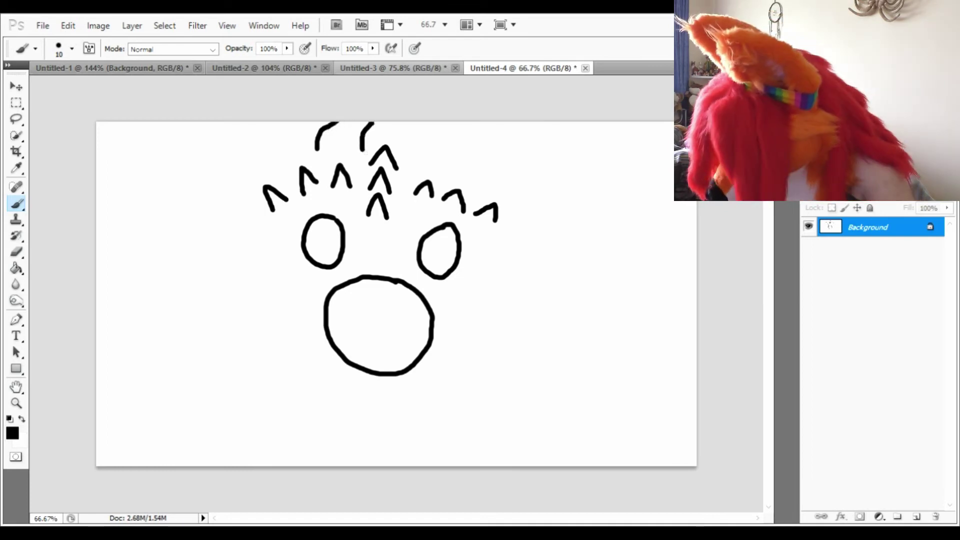
drag(418, 158, 426, 122)
drag(444, 160, 453, 126)
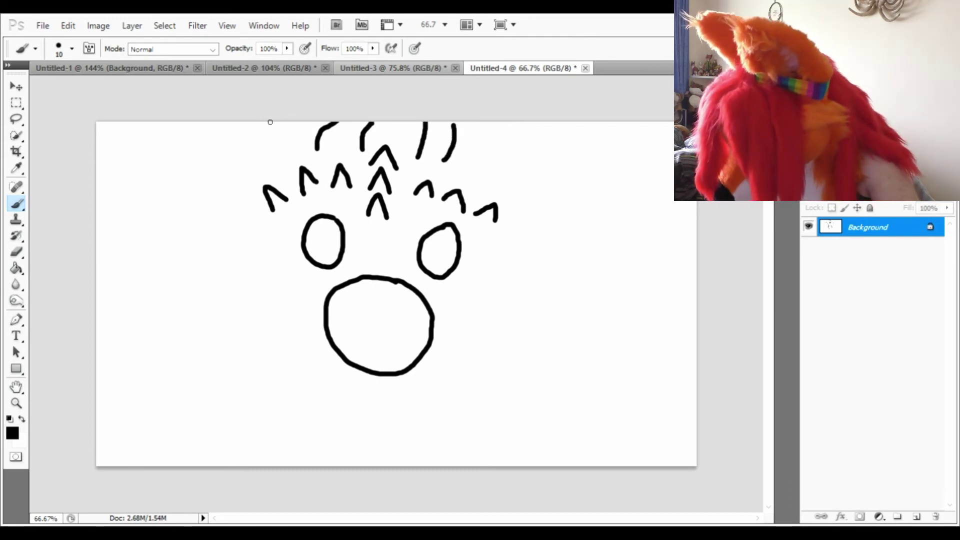
Draw the side lines of both large ears, running up to the canvas's upper edge.
drag(295, 149, 248, 115)
drag(183, 125, 237, 247)
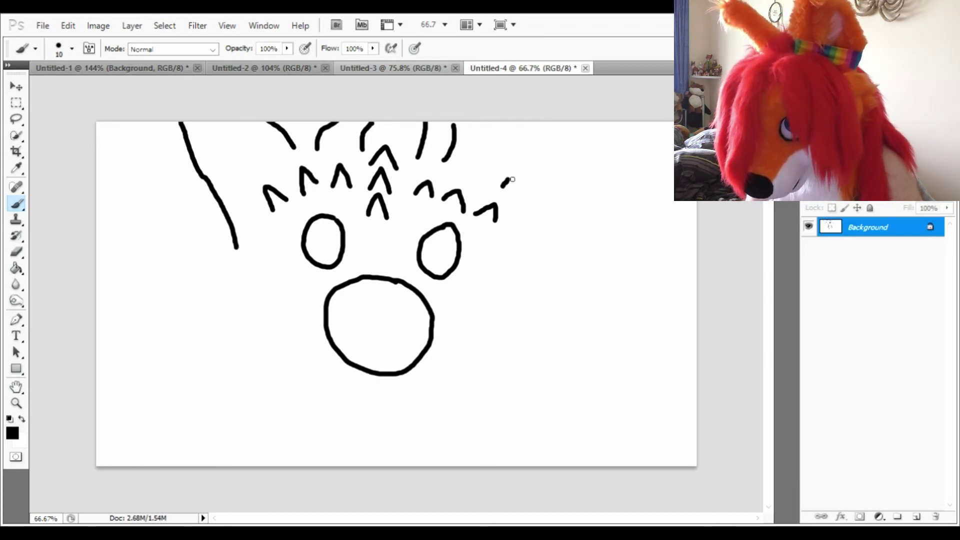
mouse_move(511, 179)
mouse_down()
mouse_move(545, 136)
mouse_move(590, 124)
mouse_up()
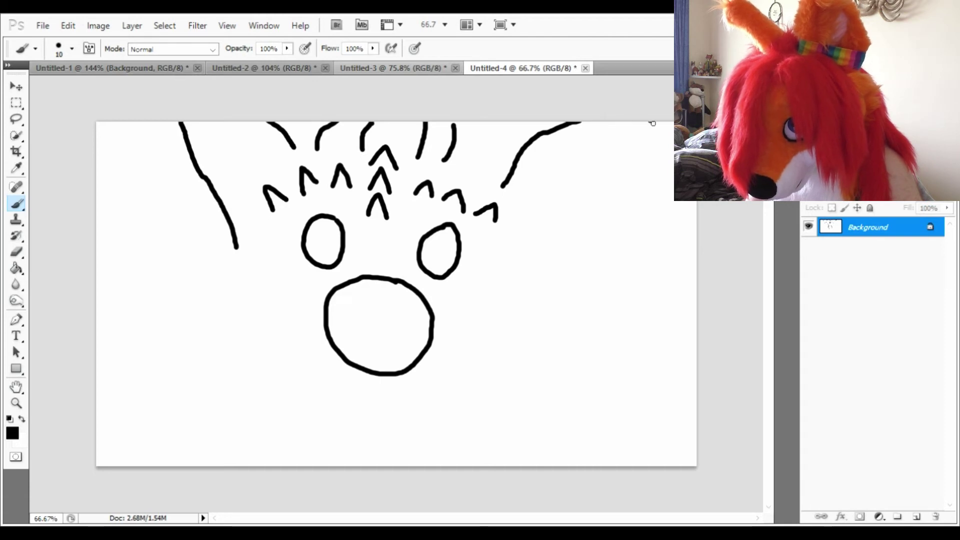
mouse_move(653, 123)
mouse_down()
mouse_move(635, 178)
mouse_move(533, 249)
mouse_up()
Draw both cheek lines, connecting the outer edge of each ear to the lower sides of the nose.
drag(237, 247, 240, 325)
key(ctrl+z)
drag(237, 248, 345, 356)
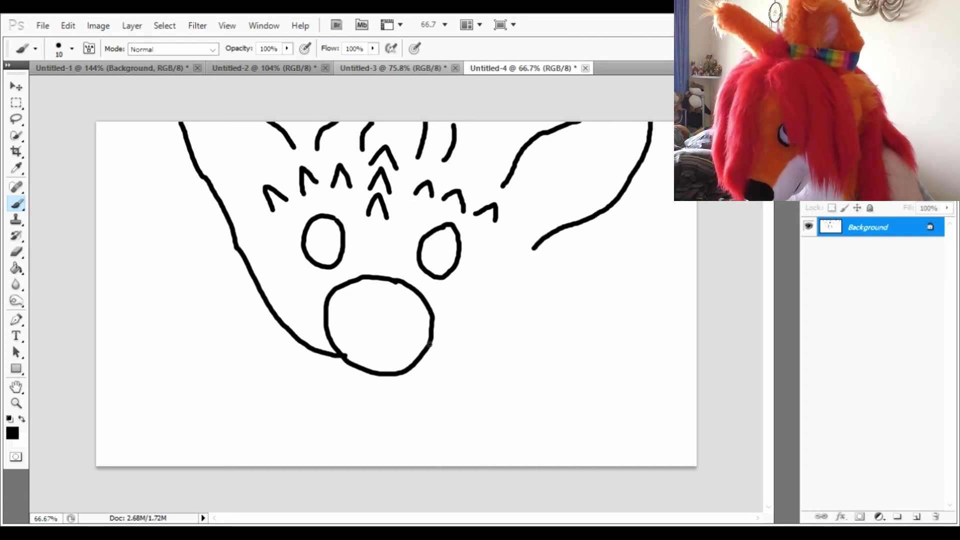
key(ctrl+z)
drag(237, 247, 333, 352)
drag(423, 359, 554, 233)
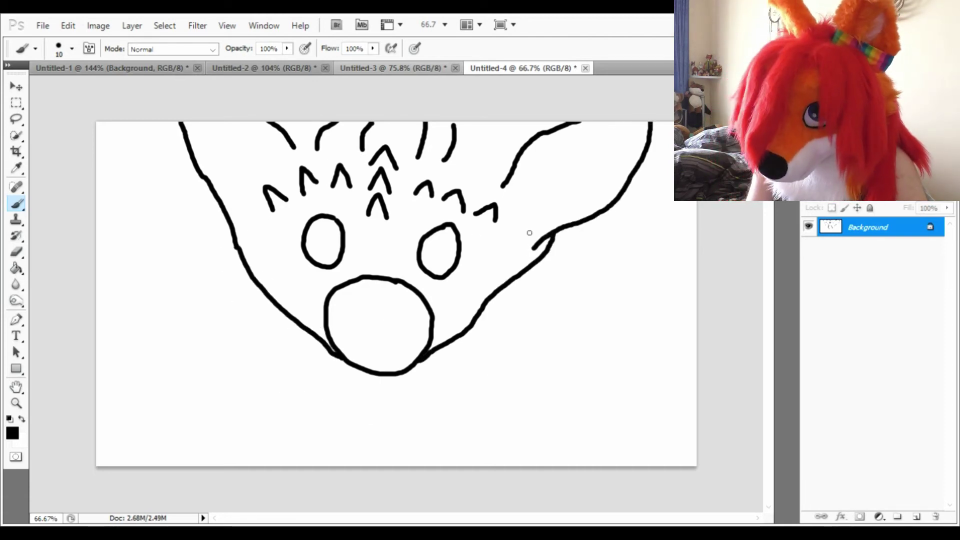
Erase the stray line end where the right ear meets the cheek and the short inner line of the left ear.
click(18, 252)
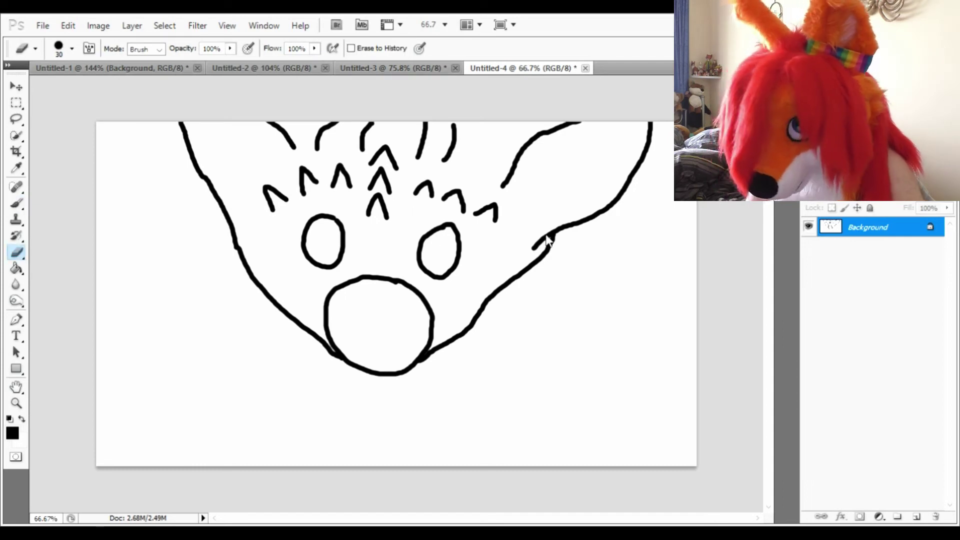
mouse_move(549, 241)
mouse_down()
mouse_move(534, 250)
mouse_move(557, 227)
mouse_up()
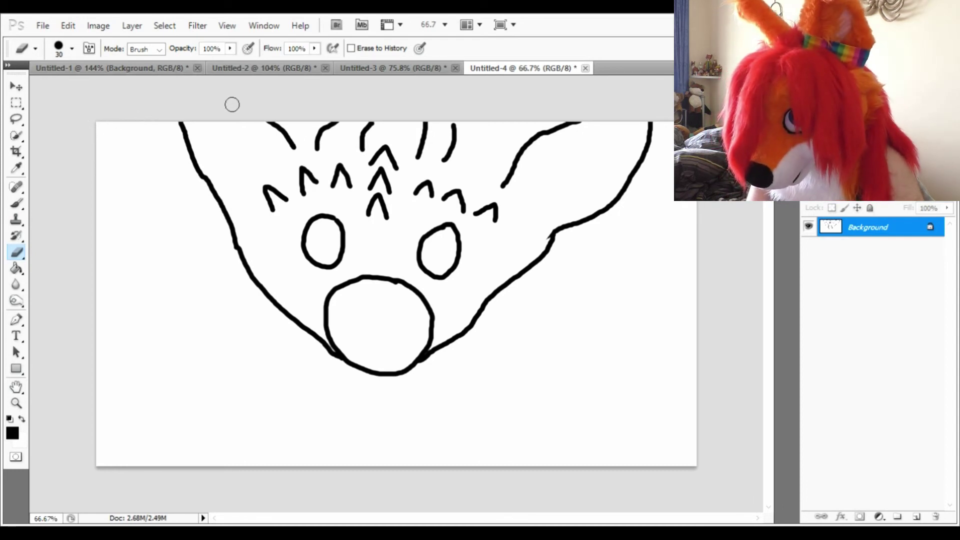
click(16, 204)
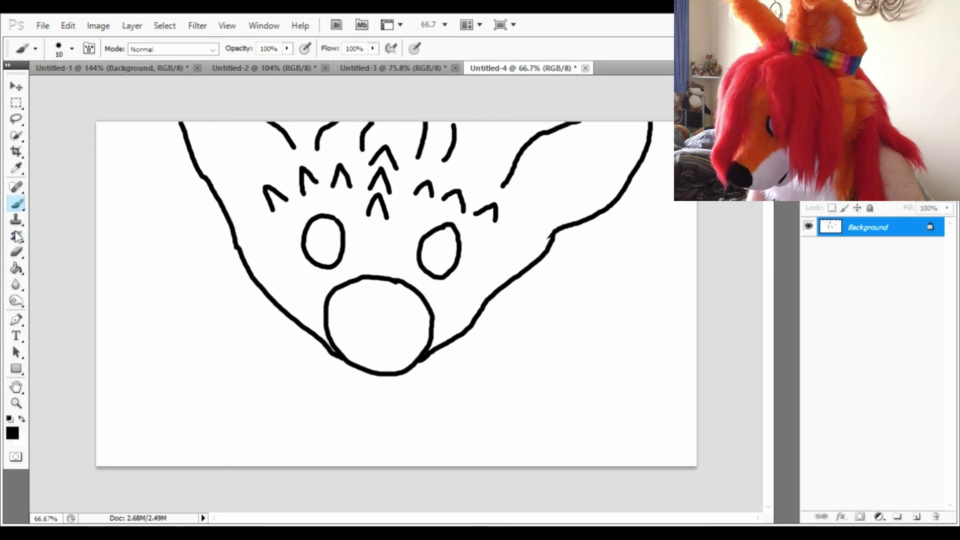
click(16, 252)
mouse_move(280, 135)
mouse_down()
mouse_move(300, 147)
mouse_move(269, 119)
mouse_up()
Draw new inner edges for both ears, starting from the outermost hair strokes on the head.
click(16, 204)
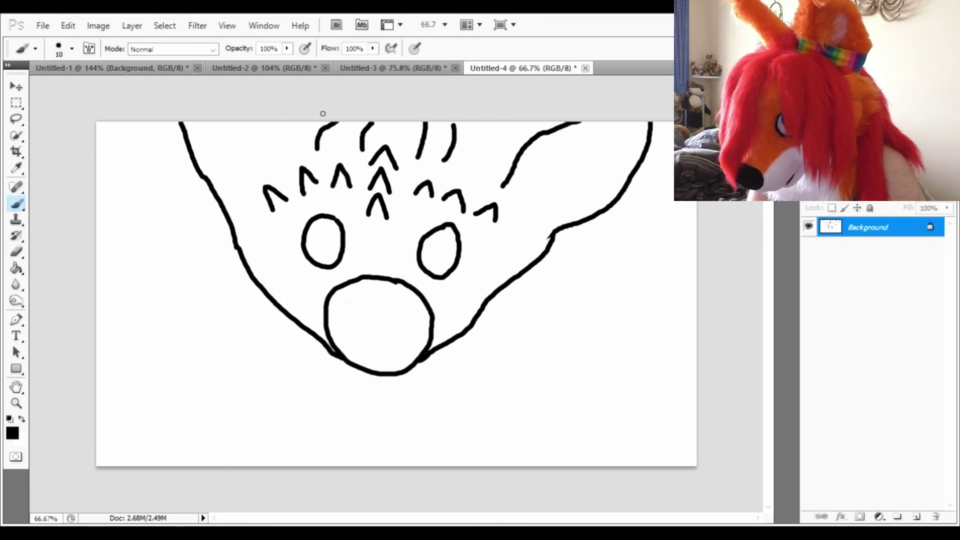
key(ctrl+z)
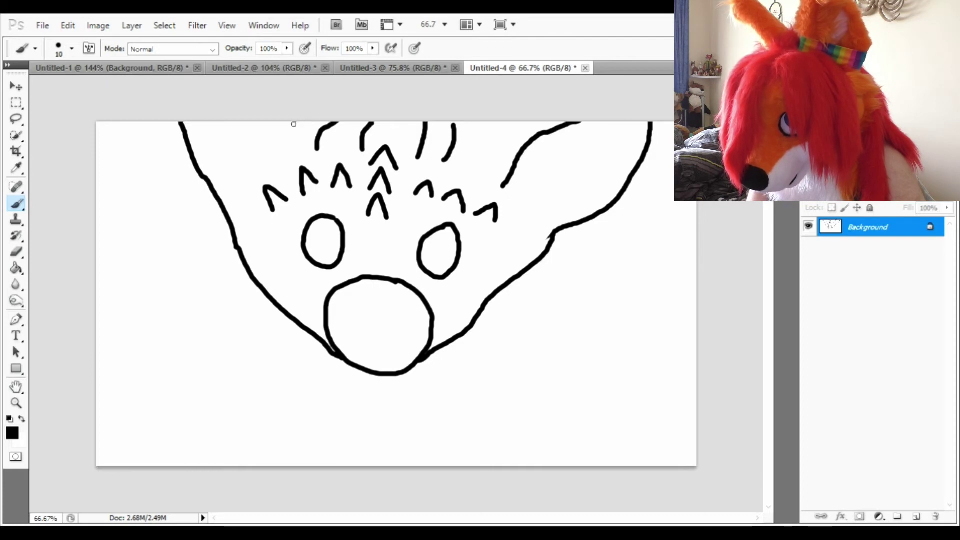
drag(448, 160, 520, 122)
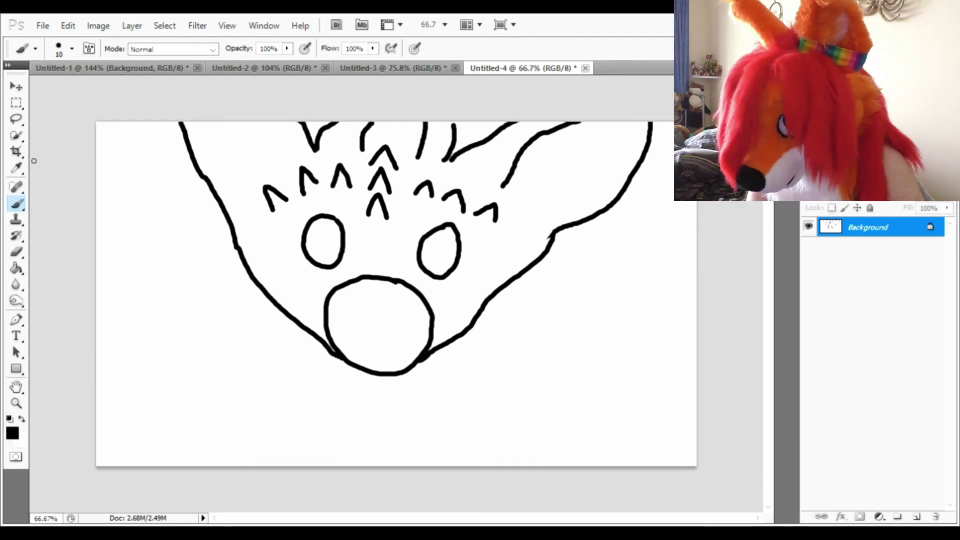
Select nearly the whole drawing, move it lower to make room for the ear tips, and clear the selection.
click(16, 103)
drag(129, 123, 700, 460)
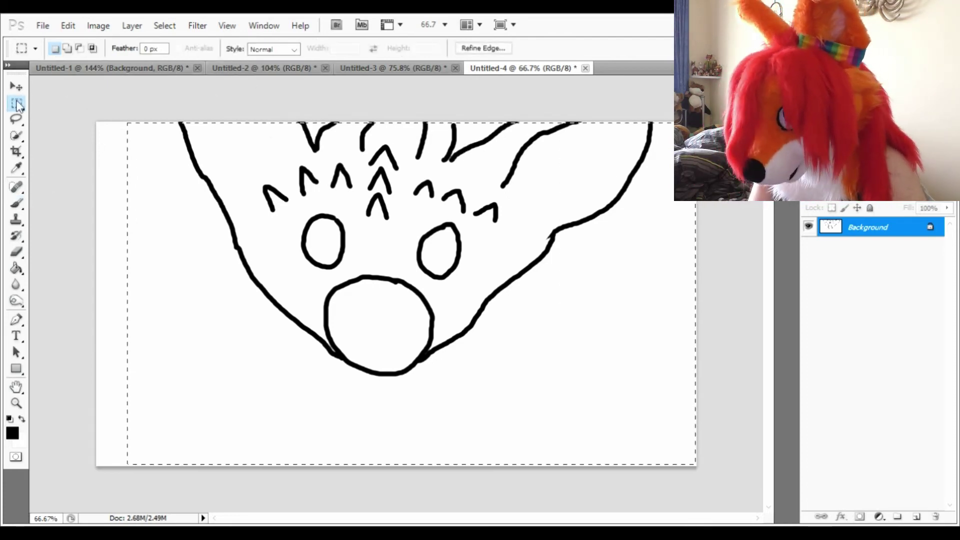
key(v)
drag(350, 250, 342, 308)
key(m)
click(114, 137)
Extend both ear outlines to pointed tips and draw the inner-ear lines inside them.
click(16, 205)
mouse_move(174, 184)
mouse_down()
mouse_move(142, 127)
mouse_move(301, 183)
mouse_up()
mouse_move(508, 180)
mouse_down()
mouse_move(645, 183)
mouse_move(502, 184)
mouse_up()
key(ctrl+z)
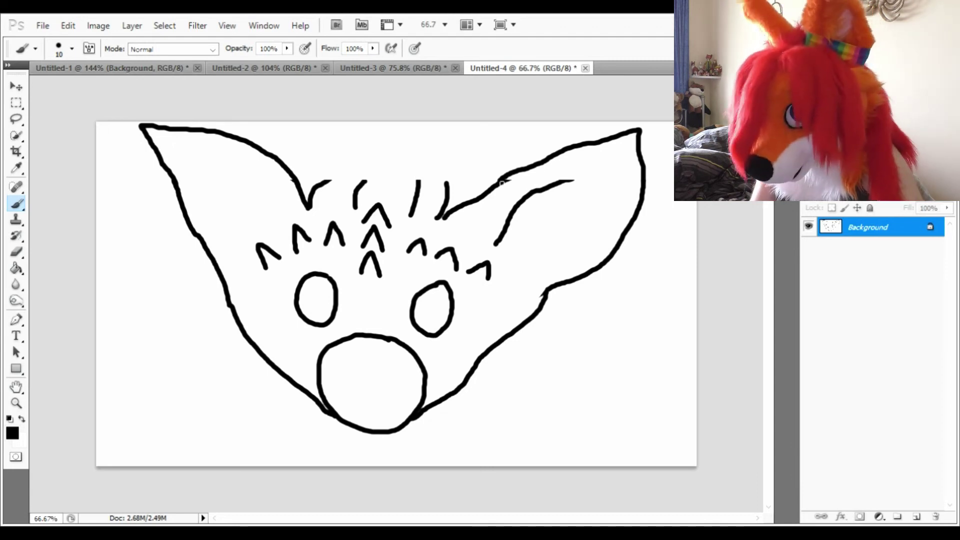
mouse_move(150, 132)
mouse_down()
mouse_move(231, 219)
mouse_move(303, 214)
mouse_up()
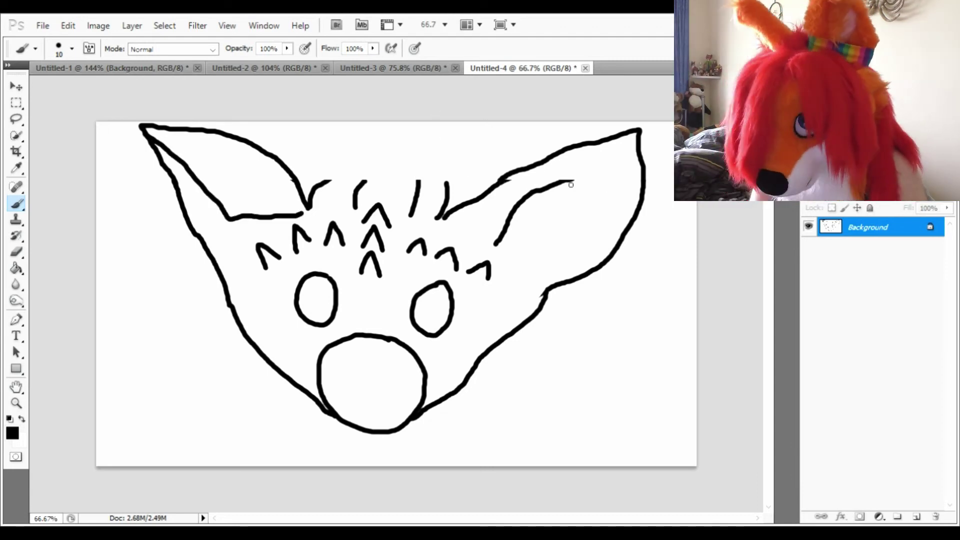
drag(572, 185, 641, 129)
Join the hair strokes between the ears into a tuft with a spiky middle and curved sides.
mouse_move(360, 183)
mouse_down()
mouse_move(398, 166)
mouse_move(419, 186)
mouse_up()
drag(325, 185, 370, 170)
mouse_move(448, 191)
mouse_down()
mouse_move(445, 174)
mouse_move(421, 167)
mouse_up()
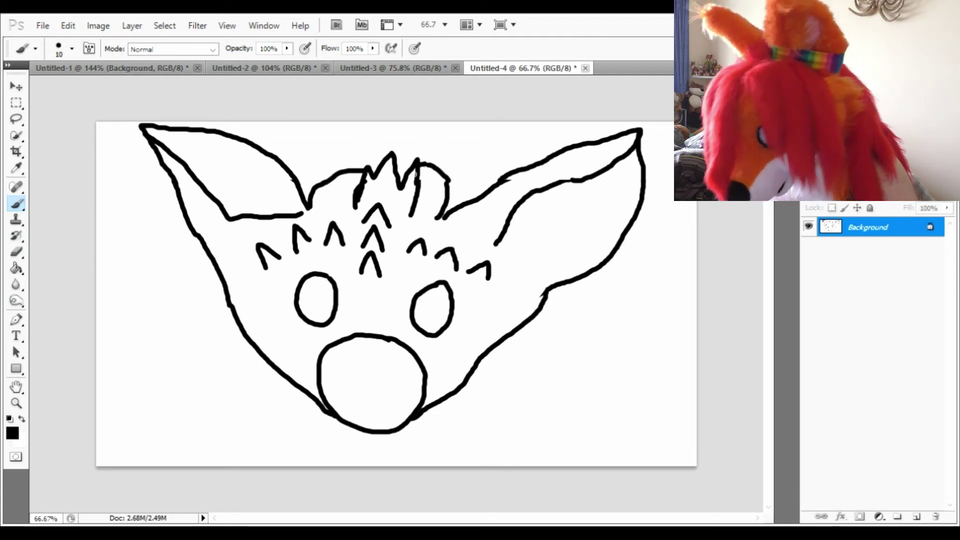
Erase the spiky middle of the hair tuft and return to the Brush tool.
click(15, 252)
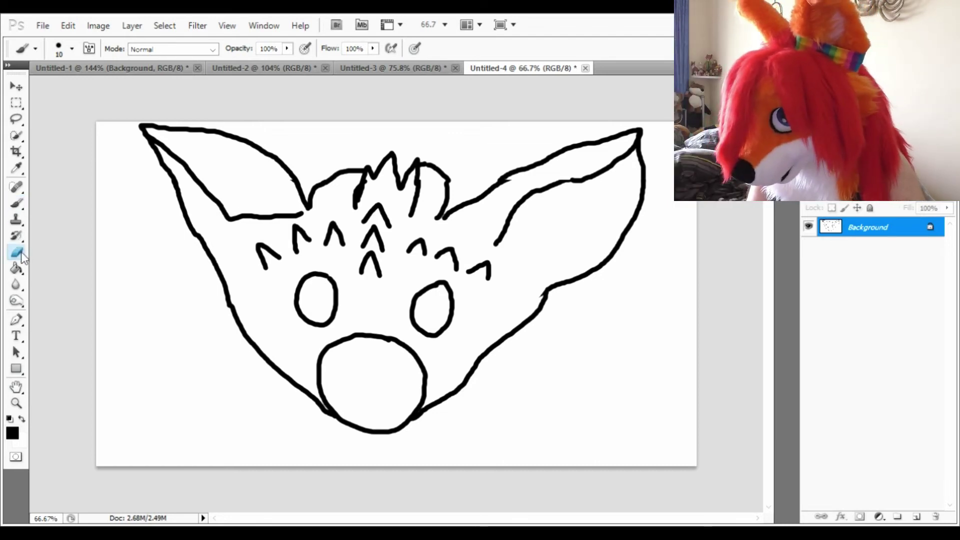
mouse_move(416, 170)
mouse_down()
mouse_move(389, 171)
mouse_move(365, 204)
mouse_move(423, 173)
mouse_move(404, 159)
mouse_up()
key(b)
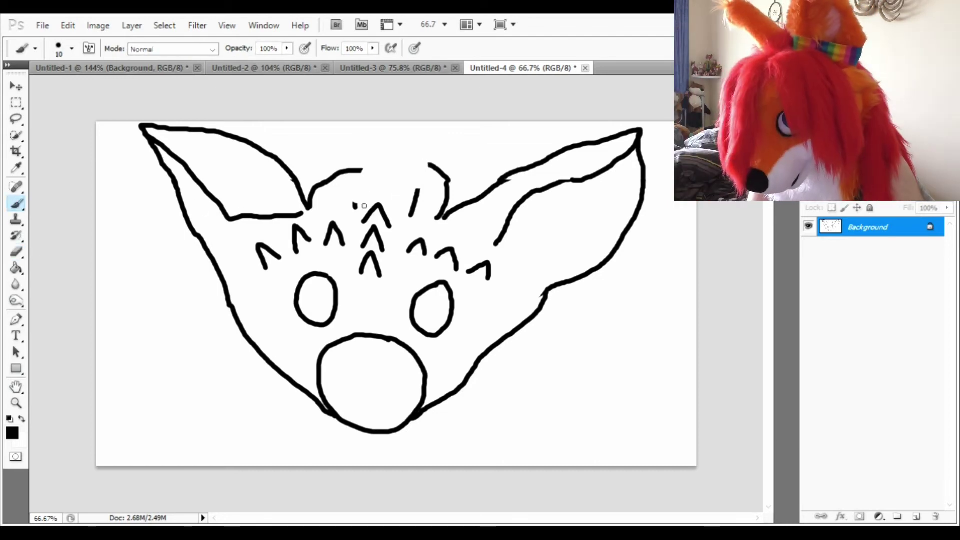
Try to redraw the hair tuft with a tall, narrow spike in the middle.
mouse_move(354, 210)
mouse_down()
mouse_move(374, 173)
mouse_move(424, 200)
mouse_up()
key(ctrl+z)
mouse_move(361, 171)
mouse_down()
mouse_move(354, 207)
mouse_move(387, 142)
mouse_move(395, 200)
mouse_move(385, 136)
mouse_move(395, 199)
mouse_up()
key(ctrl+z)
key(ctrl+z)
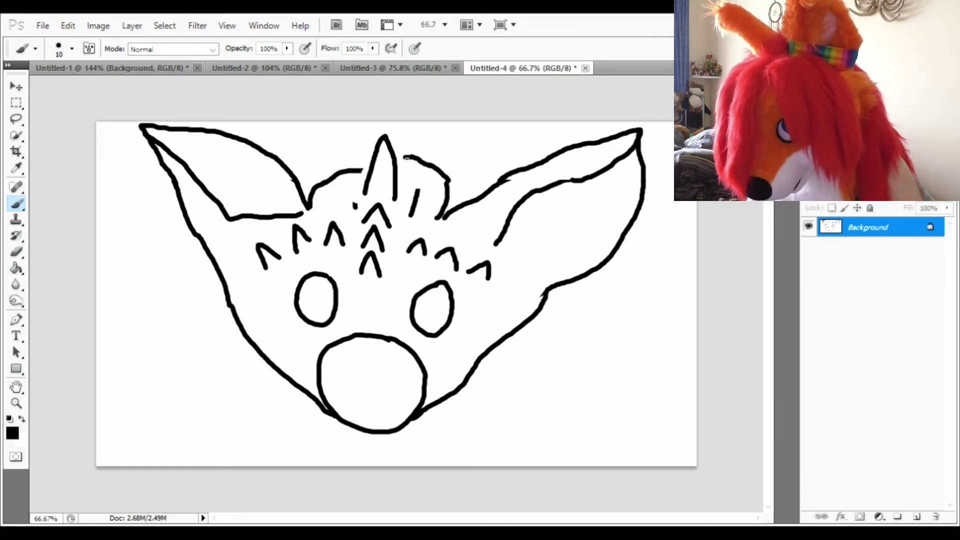
Erase the hair tuft, both ears and the upper head sides, keeping the fur marks, eyes, nose and lower cheek lines.
key(e)
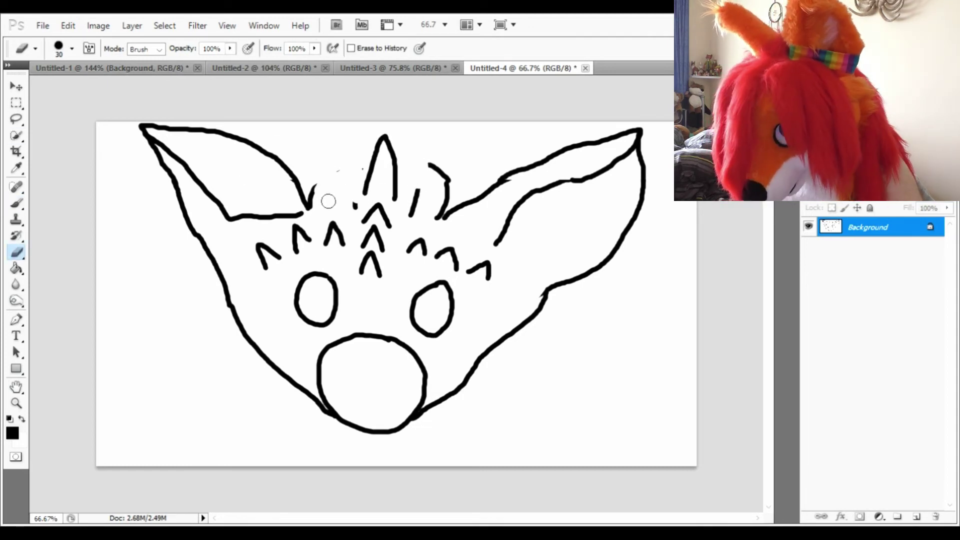
mouse_move(240, 272)
mouse_down()
mouse_move(180, 200)
mouse_move(556, 290)
mouse_move(370, 175)
mouse_move(385, 143)
mouse_move(394, 165)
mouse_move(370, 215)
mouse_move(355, 205)
mouse_move(441, 180)
mouse_move(485, 195)
mouse_move(525, 167)
mouse_move(515, 220)
mouse_move(640, 135)
mouse_move(570, 280)
mouse_up()
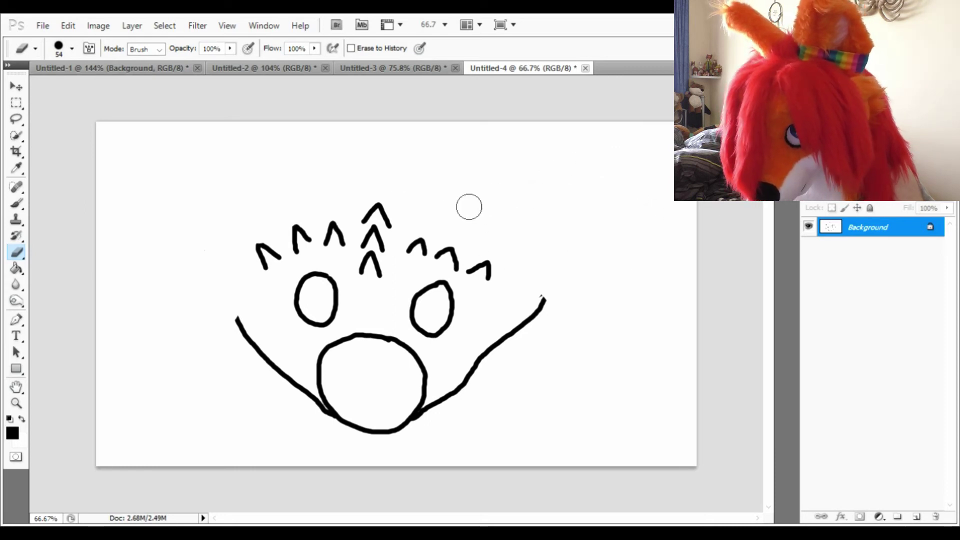
Draw a new hair tuft above the fur marks with a tall pointed middle spike and a rounded lobe on each side.
click(17, 204)
mouse_move(359, 196)
mouse_down()
mouse_move(385, 147)
mouse_move(408, 211)
mouse_up()
drag(324, 199, 343, 161)
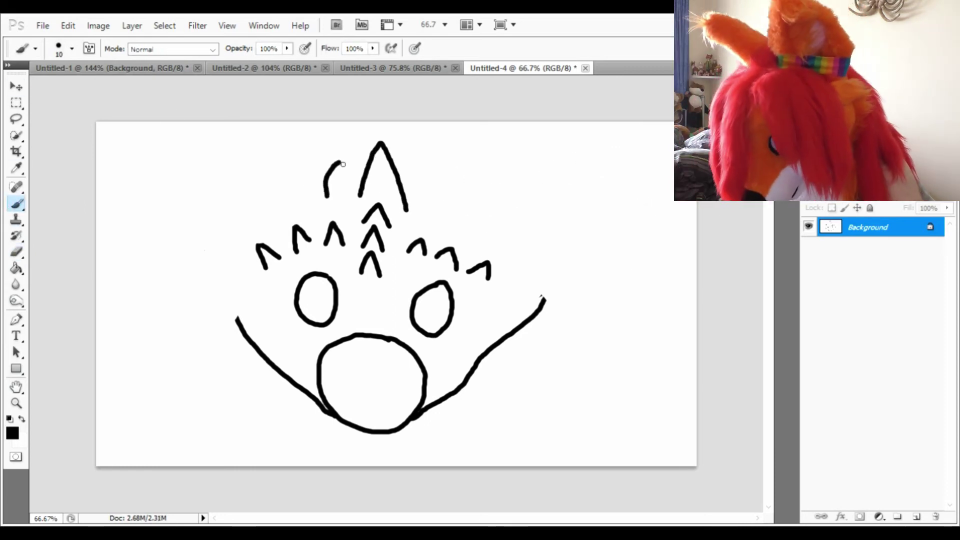
key(ctrl+z)
mouse_move(359, 196)
mouse_down()
mouse_move(337, 164)
mouse_move(318, 206)
mouse_up()
mouse_move(407, 209)
mouse_down()
mouse_move(416, 186)
mouse_move(442, 197)
mouse_move(437, 215)
mouse_move(458, 179)
mouse_move(574, 141)
mouse_move(528, 277)
mouse_move(478, 368)
mouse_up()
key(ctrl+z)
key(ctrl+z)
Outline the left ear from the hair tuft out to a pointed tip and down to the left cheek line.
mouse_move(319, 204)
mouse_down()
mouse_move(215, 127)
mouse_move(208, 250)
mouse_move(193, 203)
mouse_move(288, 386)
mouse_move(208, 129)
mouse_move(226, 311)
mouse_up()
key(ctrl+z)
key(ctrl+z)
key(ctrl+z)
mouse_move(320, 207)
mouse_down()
mouse_move(207, 135)
mouse_move(241, 337)
mouse_up()
Erase the upper end of the right cheek line and redraw the right ear with a pointed tip and an inner line.
click(16, 252)
mouse_move(502, 325)
mouse_down()
mouse_move(519, 362)
mouse_move(584, 187)
mouse_up()
key(b)
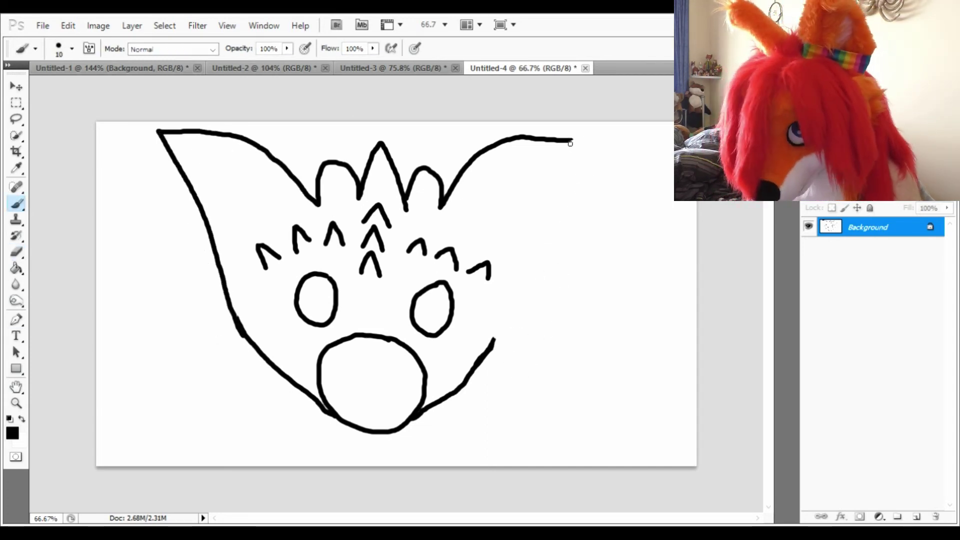
mouse_move(572, 140)
mouse_down()
mouse_move(552, 192)
mouse_move(570, 175)
mouse_move(515, 304)
mouse_move(516, 203)
mouse_move(494, 221)
mouse_up()
key(ctrl+z)
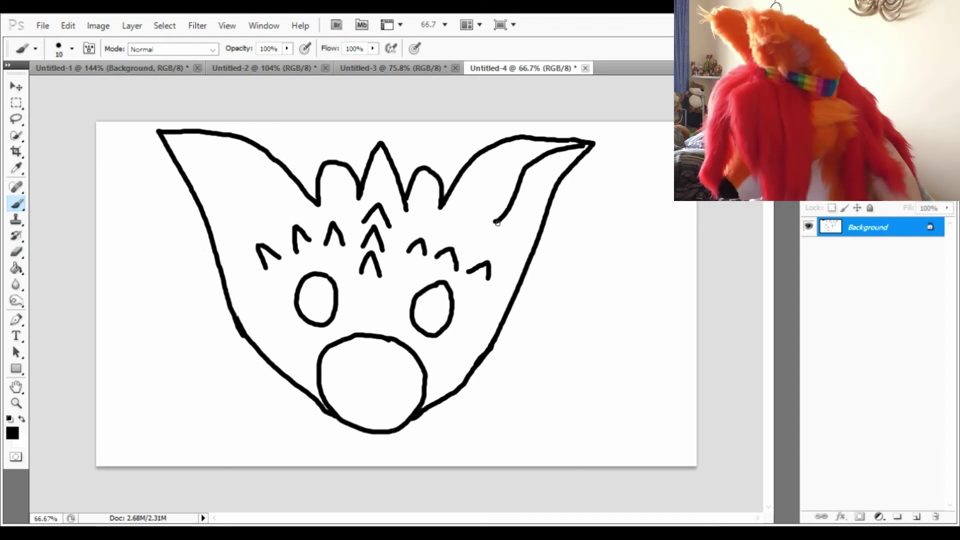
Draw the inner line of the left ear and a curved band across the upper part of the nose.
drag(161, 133, 292, 212)
mouse_move(320, 373)
mouse_down()
mouse_move(378, 356)
mouse_move(423, 380)
mouse_up()
key(ctrl+z)
key(ctrl+z)
mouse_move(321, 367)
mouse_down()
mouse_move(402, 354)
mouse_move(425, 381)
mouse_move(367, 349)
mouse_move(320, 376)
mouse_up()
key(ctrl+z)
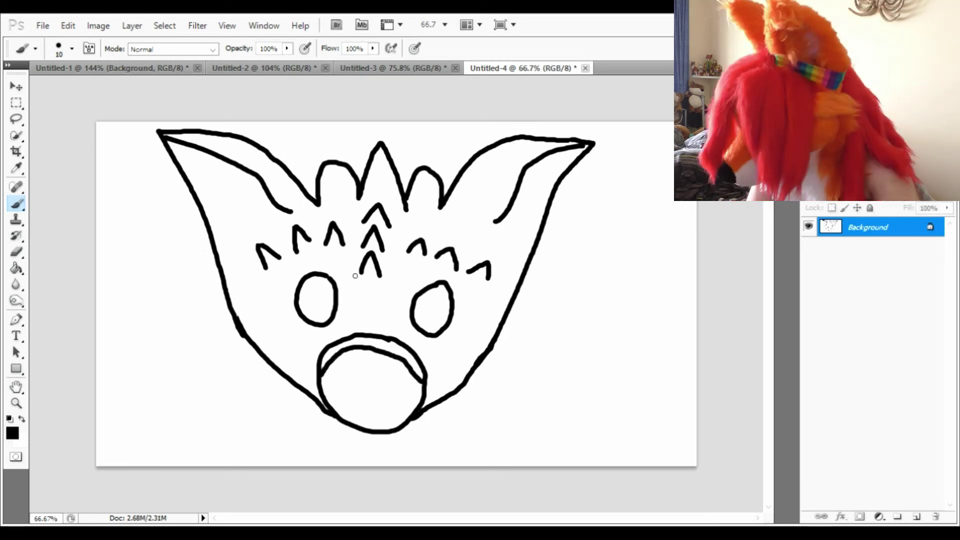
Separate both ear tips with short lines and close the open bottoms of all the fur marks into triangles.
drag(231, 135, 213, 151)
drag(518, 139, 540, 153)
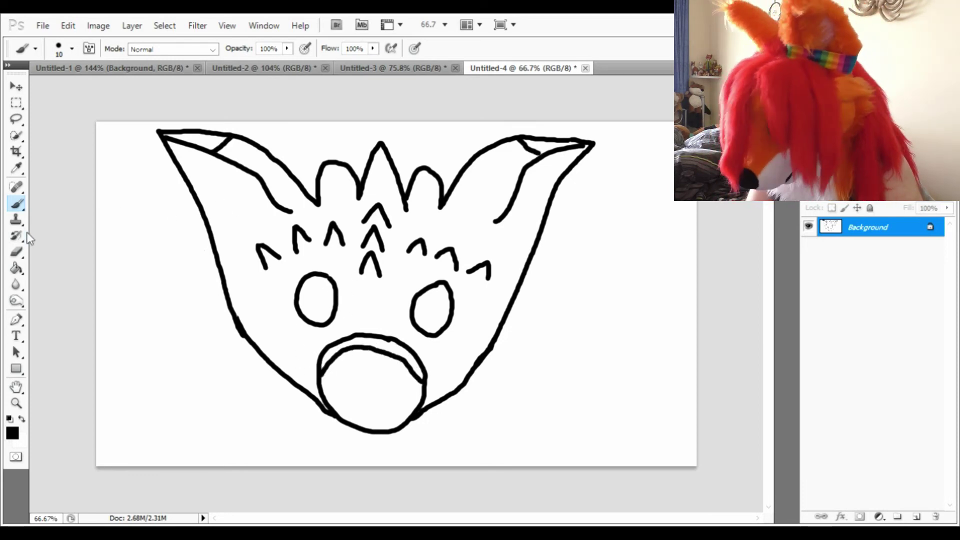
scroll(289, 249, up, 5)
drag(270, 274, 231, 300)
drag(306, 263, 353, 230)
drag(380, 243, 437, 249)
drag(480, 183, 548, 194)
drag(477, 245, 531, 256)
drag(473, 311, 522, 320)
mouse_move(593, 257)
mouse_down()
mouse_move(639, 264)
mouse_move(532, 279)
mouse_up()
mouse_move(518, 273)
mouse_down()
mouse_move(576, 306)
mouse_move(650, 327)
mouse_up()
Close the inner-ear shapes at their lower ends and draw a line beneath the hair tuft to separate it from the forehead.
scroll(650, 328, down, 5)
scroll(380, 280, up, 1)
drag(291, 210, 212, 247)
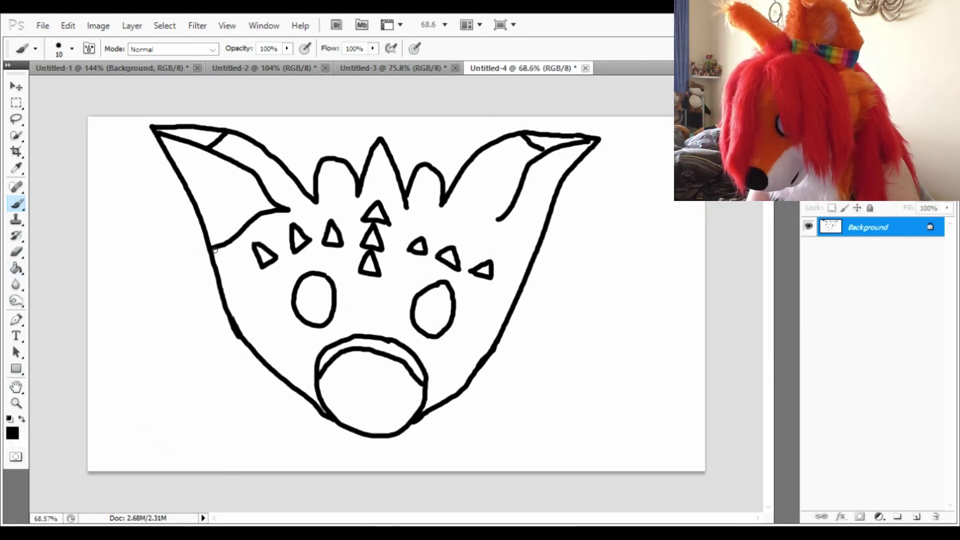
drag(537, 245, 510, 227)
drag(317, 203, 442, 207)
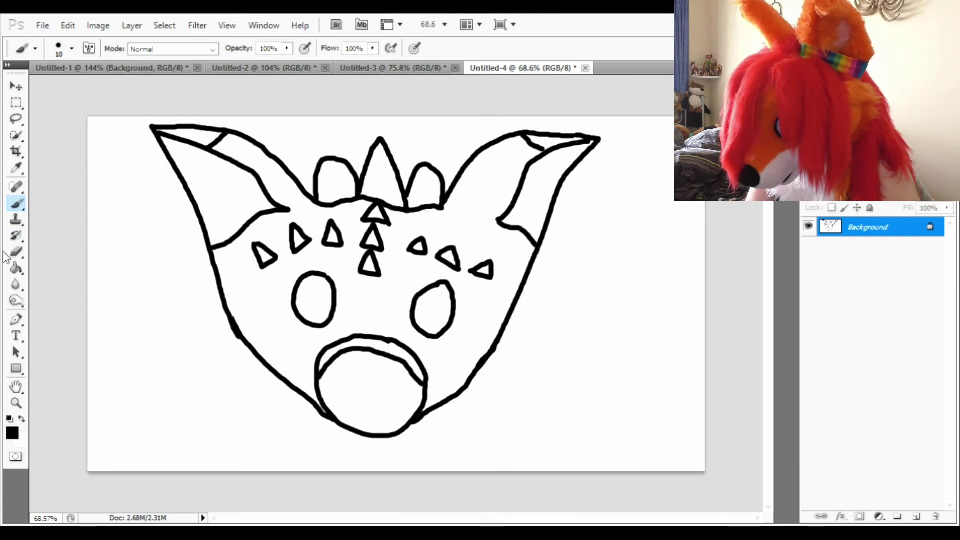
Sample an orange-red and fill the face and the backs of the ears with it.
key(i)
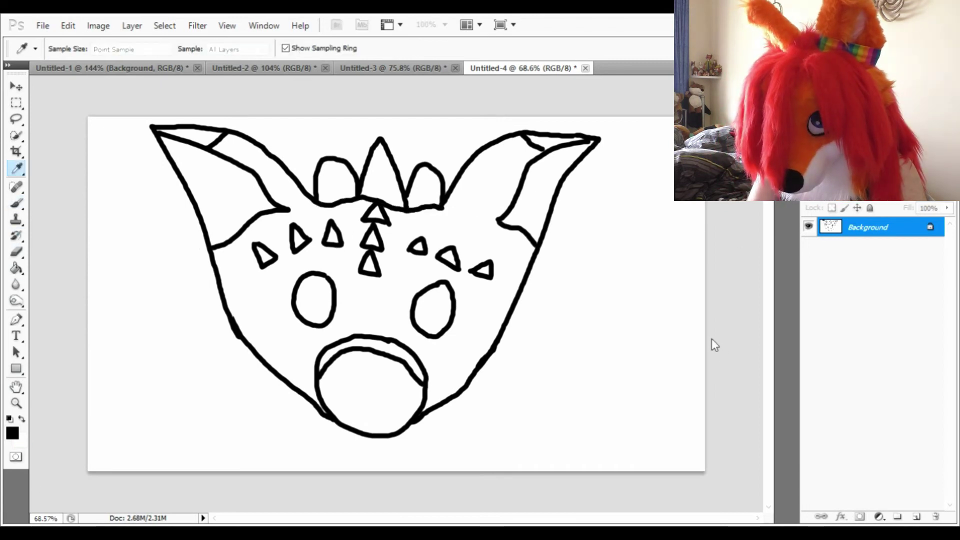
click(701, 216)
key(g)
click(287, 304)
Sample a darker reddish brown and refill the face and the backs of the ears with it.
key(i)
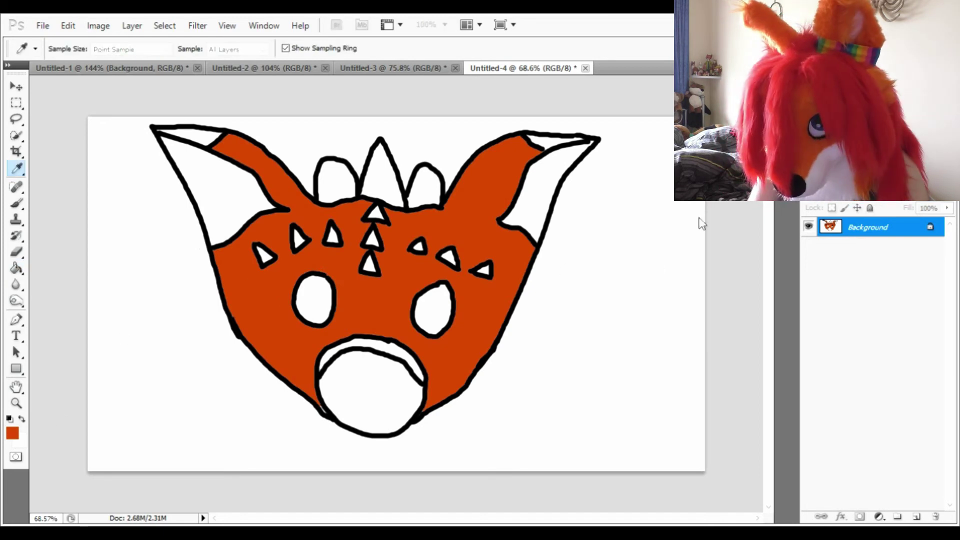
key(g)
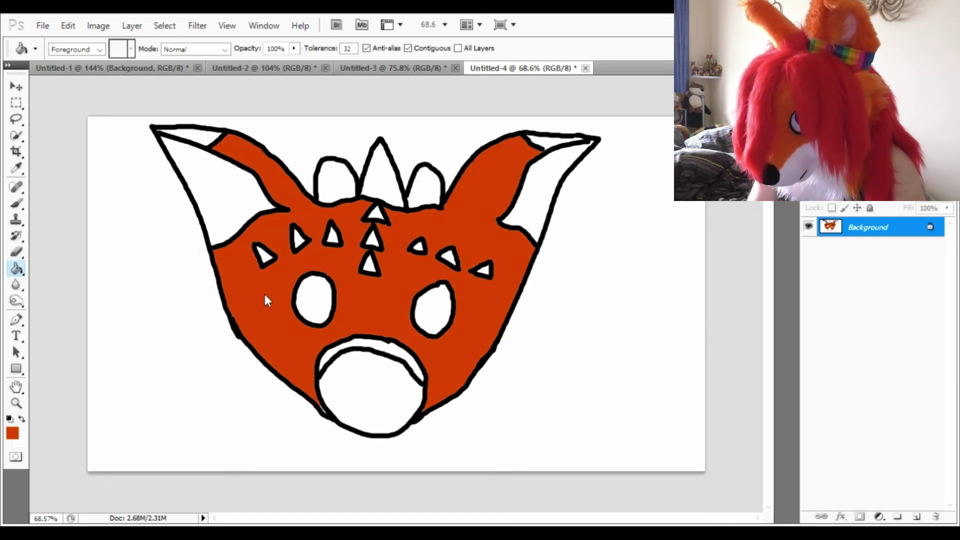
alt+click(701, 223)
key(i)
key(g)
click(250, 305)
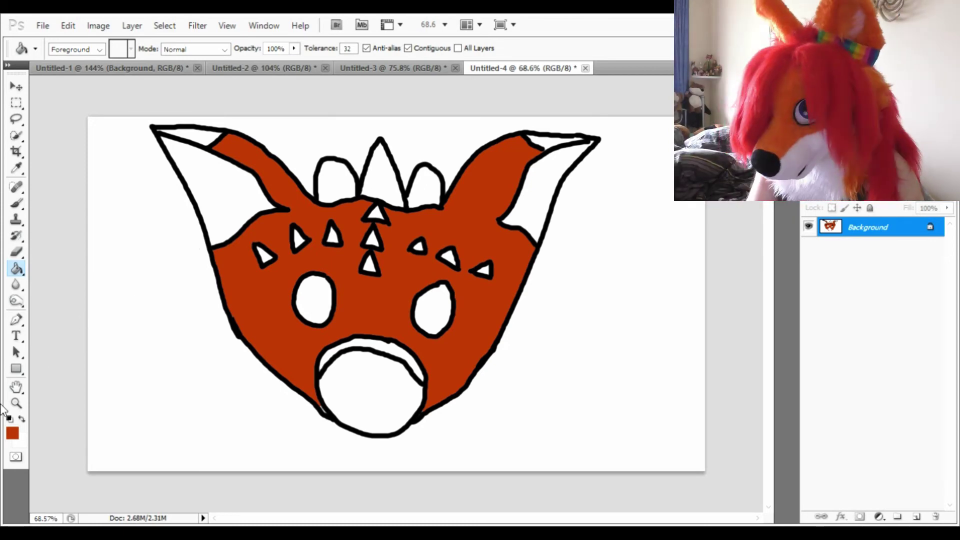
Reset the foreground colour to black and fill the nose, the middle hair spike and both ear tips.
key(i)
key(g)
key(d)
click(373, 396)
click(381, 175)
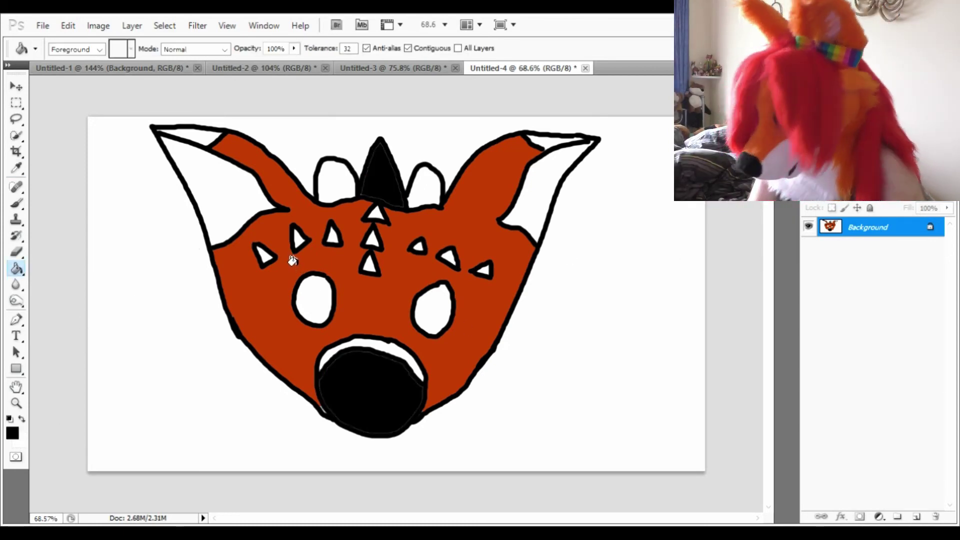
click(210, 138)
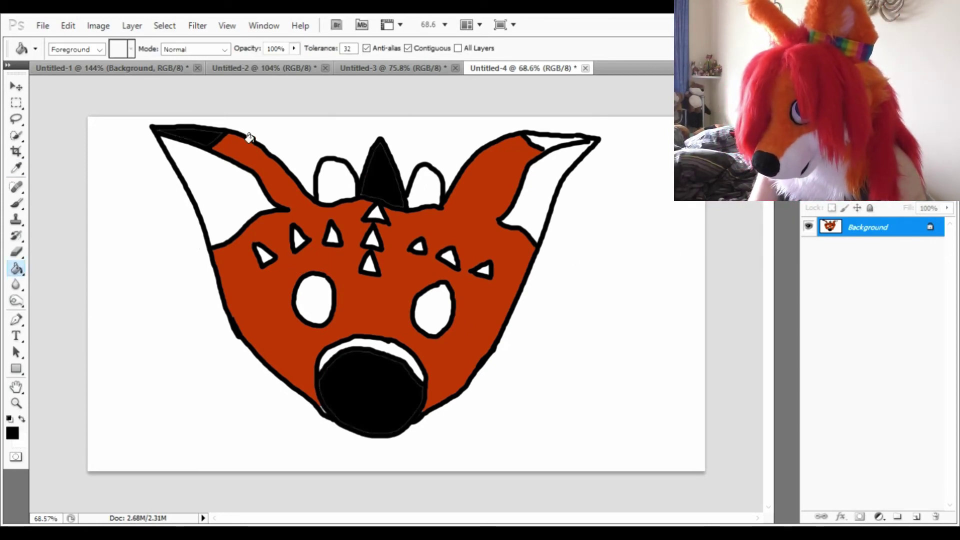
click(553, 148)
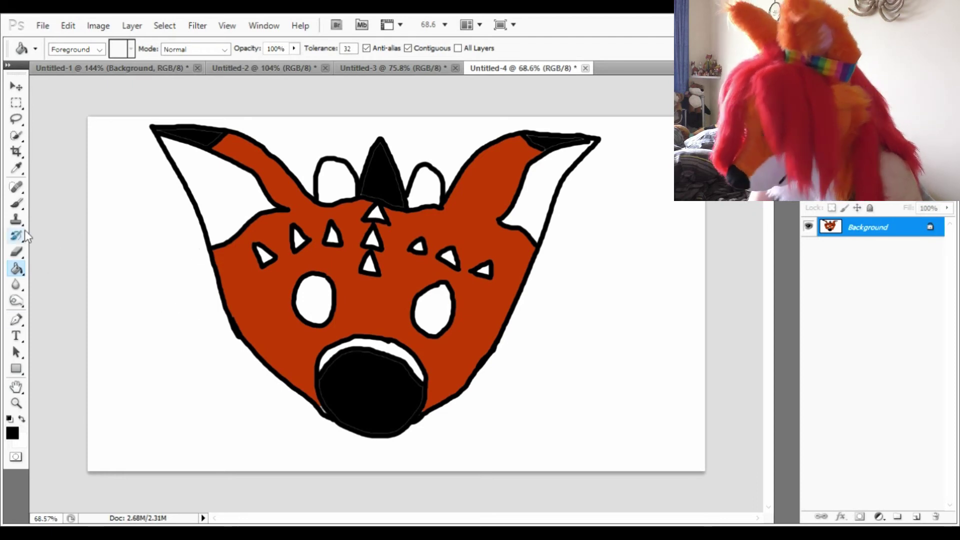
Enlarge the brush to 30 and trace a thick black ring around each eye.
click(15, 207)
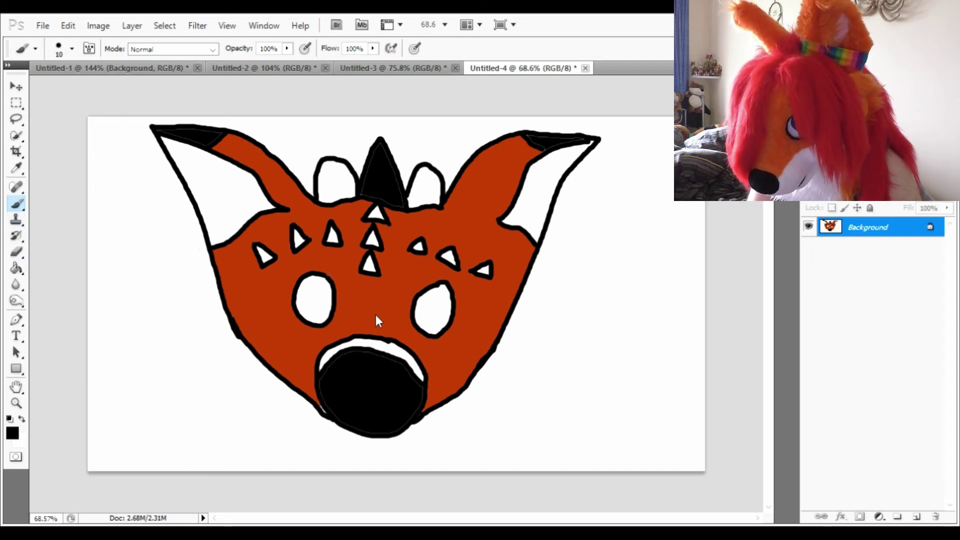
key(bracketright)
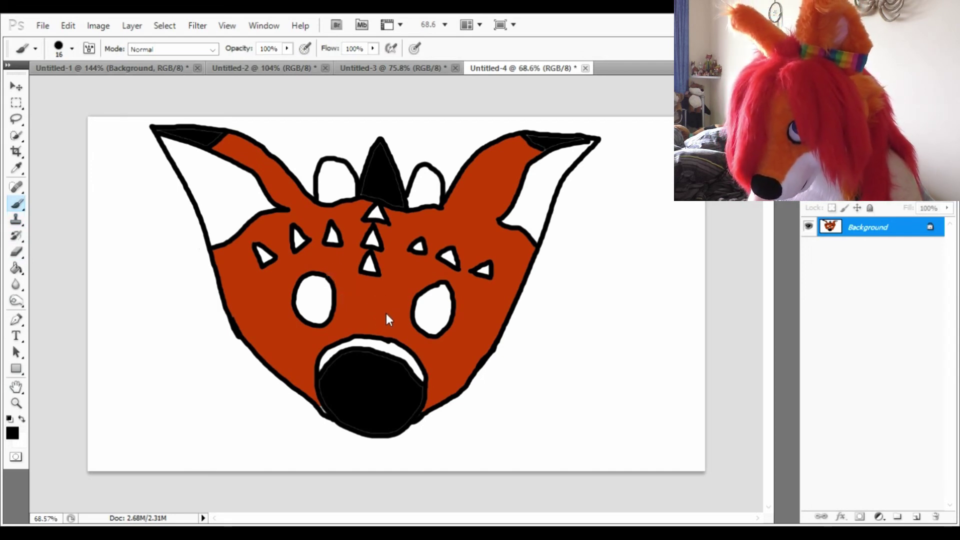
key(bracketright)
key(bracketright)
mouse_move(343, 296)
mouse_down()
mouse_move(325, 276)
mouse_move(306, 284)
mouse_move(297, 316)
mouse_move(322, 334)
mouse_move(348, 299)
mouse_up()
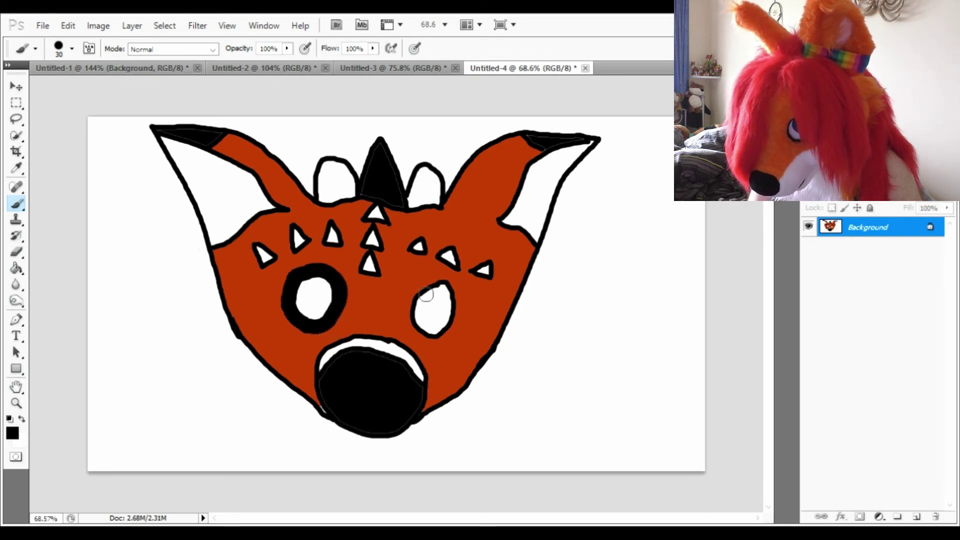
mouse_move(445, 283)
mouse_down()
mouse_move(431, 279)
mouse_move(414, 330)
mouse_move(438, 345)
mouse_move(456, 331)
mouse_move(459, 301)
mouse_move(440, 274)
mouse_move(434, 283)
mouse_up()
scroll(297, 214, down, 1)
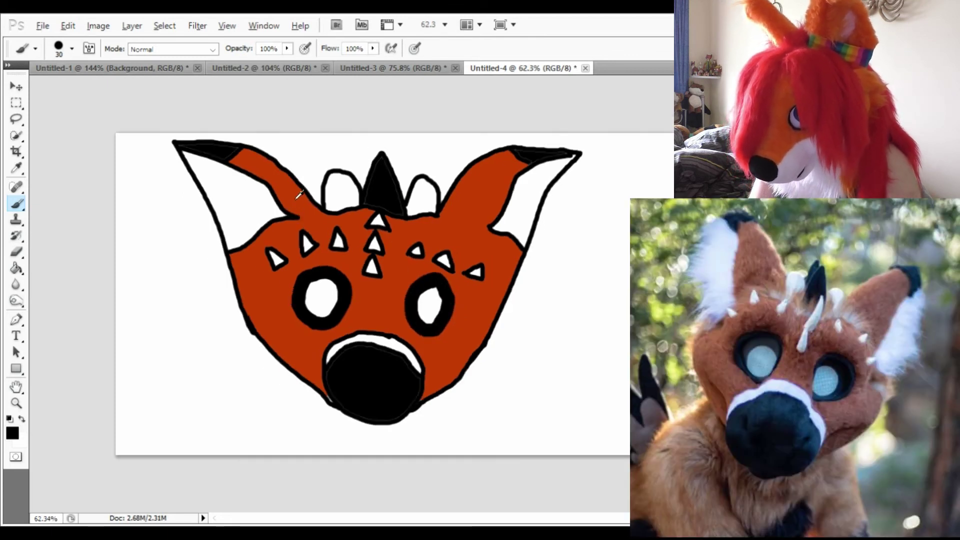
scroll(305, 186, up, 1)
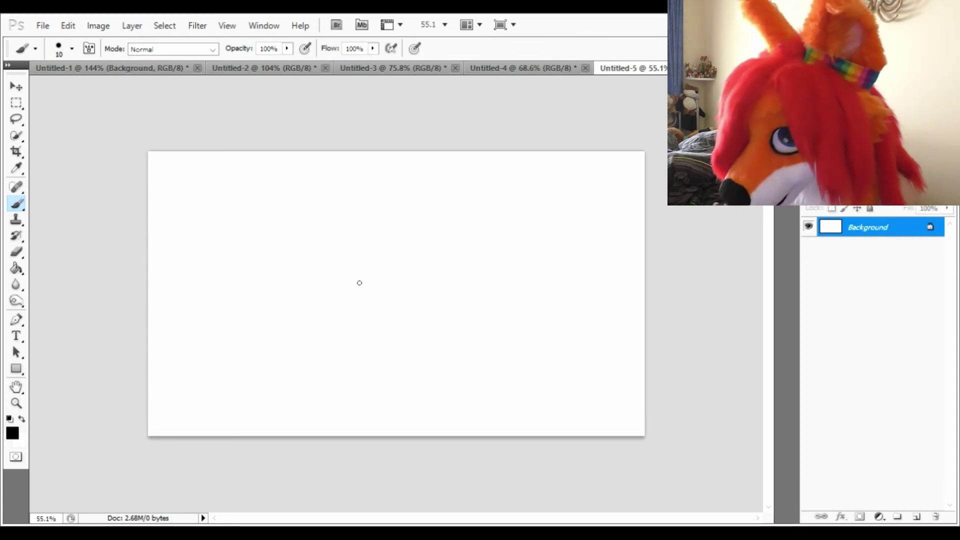
Outline a nose on the blank canvas as a rounded shape with a flat top and a narrow bottom.
scroll(358, 280, up, 3)
mouse_move(419, 273)
mouse_down()
mouse_move(365, 278)
mouse_move(398, 326)
mouse_move(433, 278)
mouse_up()
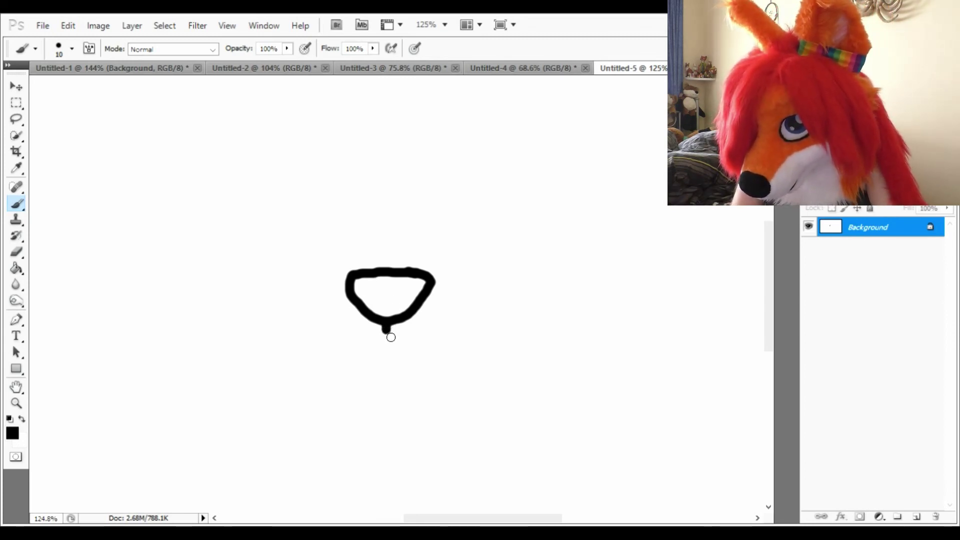
drag(390, 337, 353, 352)
key(ctrl+z)
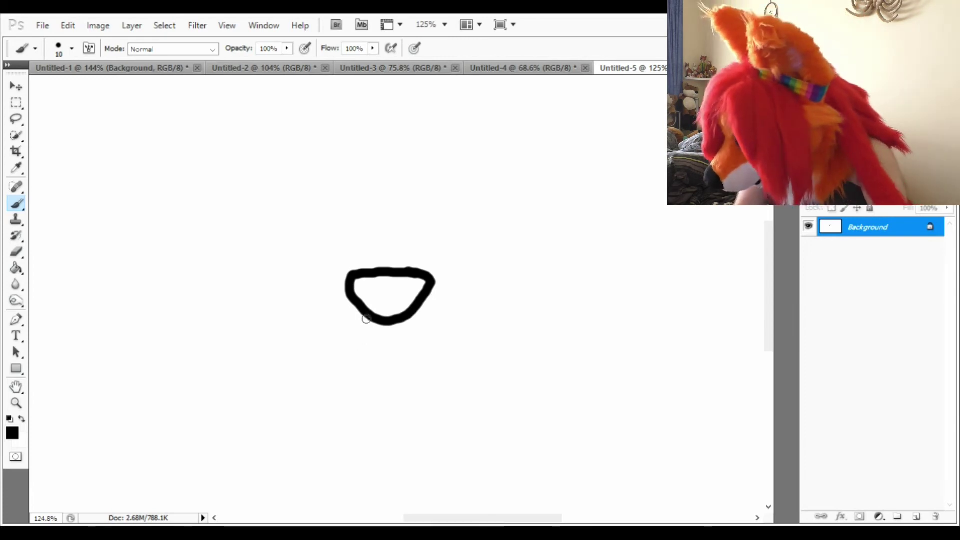
Draw two rounded eyes above the nose, one on each side.
mouse_move(358, 227)
mouse_down()
mouse_move(328, 231)
mouse_move(307, 251)
mouse_move(317, 262)
mouse_move(353, 258)
mouse_move(358, 240)
mouse_move(340, 226)
mouse_move(317, 230)
mouse_move(308, 255)
mouse_move(327, 264)
mouse_move(355, 240)
mouse_up()
key(ctrl+z)
mouse_move(436, 239)
mouse_down()
mouse_move(457, 231)
mouse_move(484, 240)
mouse_move(493, 257)
mouse_move(467, 273)
mouse_move(430, 250)
mouse_move(436, 234)
mouse_move(438, 256)
mouse_move(467, 262)
mouse_move(470, 234)
mouse_move(458, 223)
mouse_up()
key(ctrl+z)
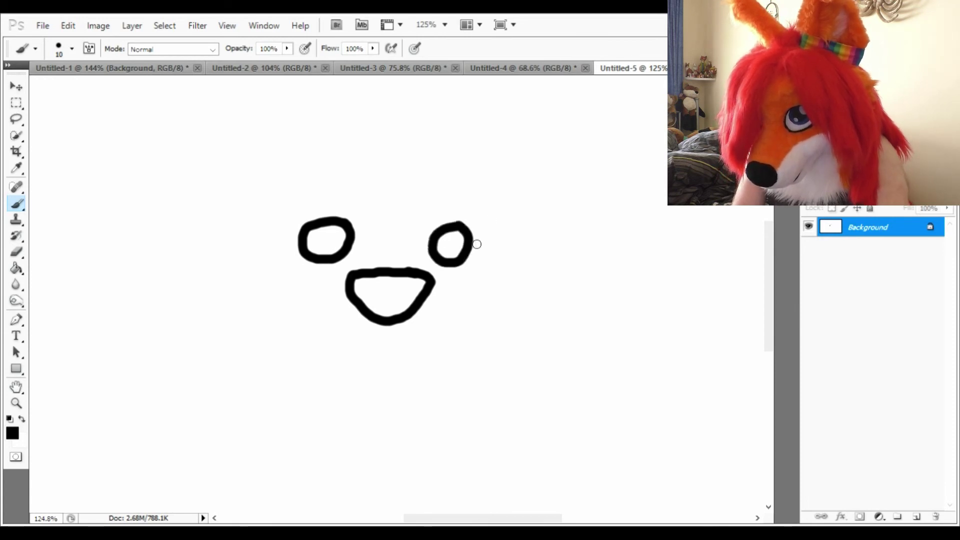
Remove the right eye and redraw it larger and rounder to match the left one.
scroll(478, 243, up, 3)
scroll(468, 245, down, 2)
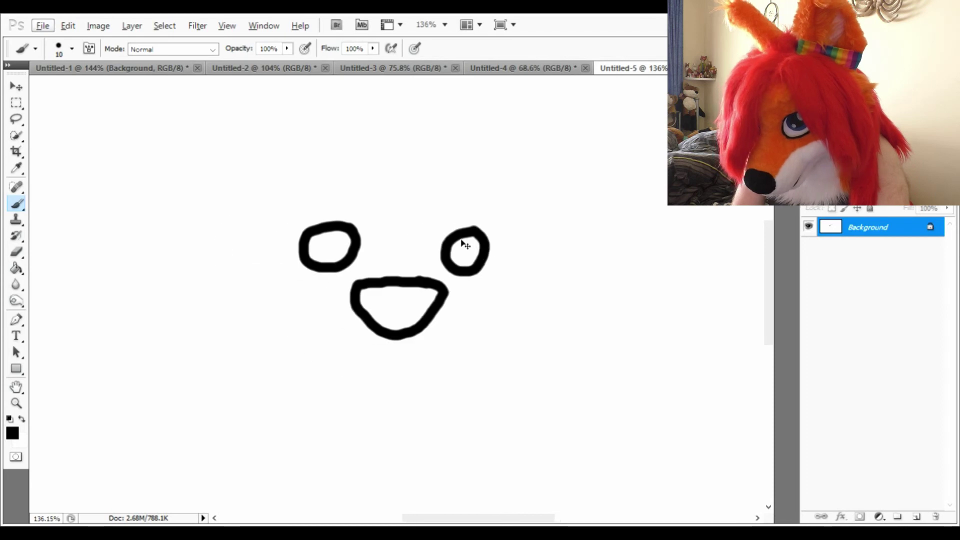
key(ctrl+z)
mouse_move(490, 237)
mouse_down()
mouse_move(467, 233)
mouse_move(458, 249)
mouse_move(460, 266)
mouse_move(496, 273)
mouse_move(466, 236)
mouse_move(459, 268)
mouse_move(496, 276)
mouse_move(502, 253)
mouse_move(486, 234)
mouse_move(466, 240)
mouse_move(464, 263)
mouse_move(500, 275)
mouse_move(509, 257)
mouse_move(494, 235)
mouse_move(467, 239)
mouse_move(466, 265)
mouse_move(488, 270)
mouse_move(502, 260)
mouse_move(500, 243)
mouse_move(483, 231)
mouse_move(464, 249)
mouse_move(474, 274)
mouse_move(510, 268)
mouse_move(498, 226)
mouse_up()
key(ctrl+z)
key(ctrl+z)
key(ctrl+z)
click(481, 228)
key(ctrl+z)
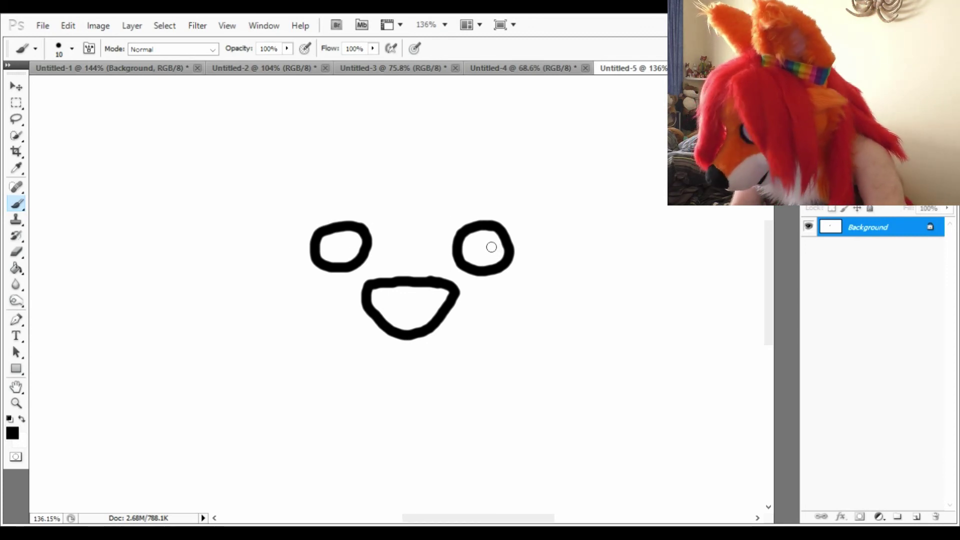
Outline short spiky hair above the eyes, with a jagged fringe sweeping down over the left eye.
scroll(490, 245, down, 2)
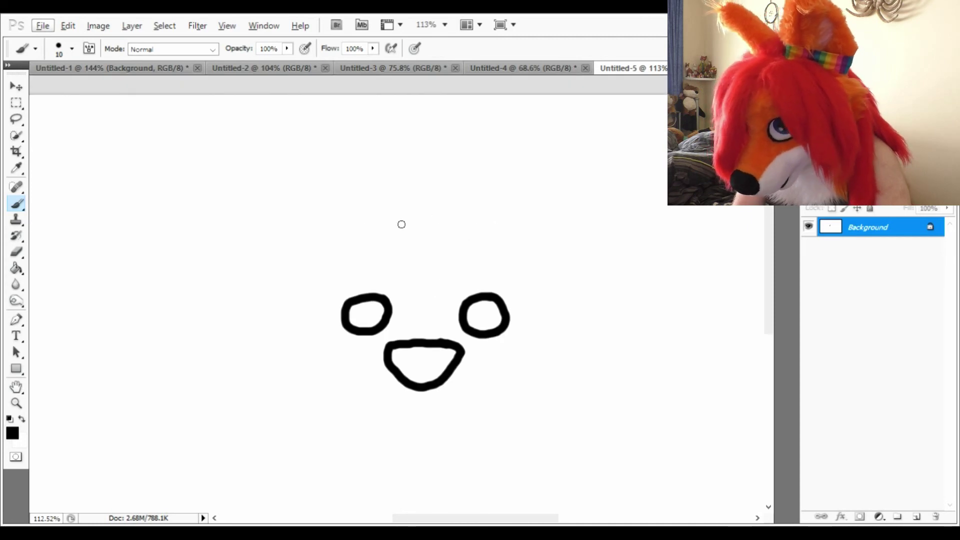
mouse_move(383, 227)
mouse_down()
mouse_move(338, 249)
mouse_move(356, 244)
mouse_move(333, 269)
mouse_move(330, 313)
mouse_move(361, 286)
mouse_move(355, 301)
mouse_move(386, 284)
mouse_up()
key(ctrl+z)
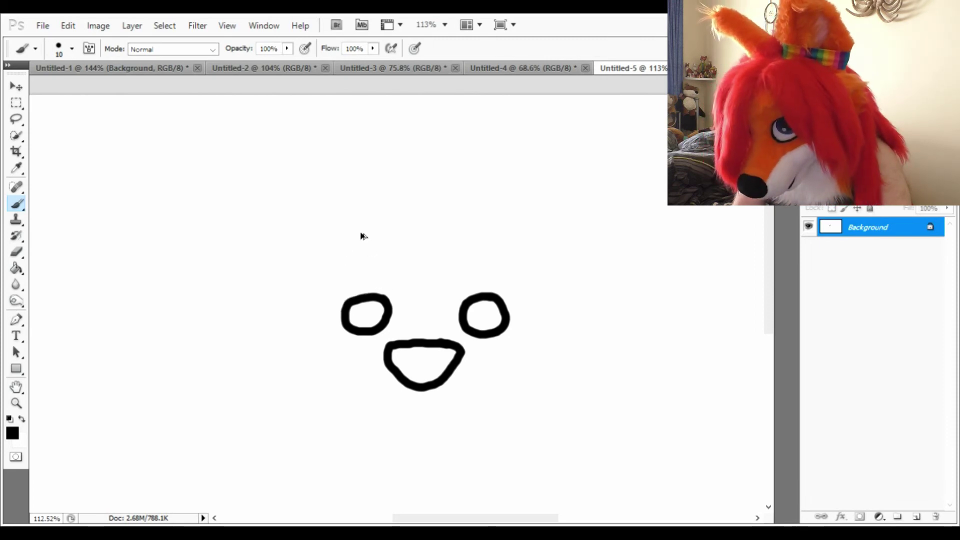
mouse_move(388, 229)
mouse_down()
mouse_move(357, 250)
mouse_move(326, 312)
mouse_move(339, 299)
mouse_move(333, 323)
mouse_move(349, 302)
mouse_move(372, 292)
mouse_move(364, 309)
mouse_move(396, 305)
mouse_up()
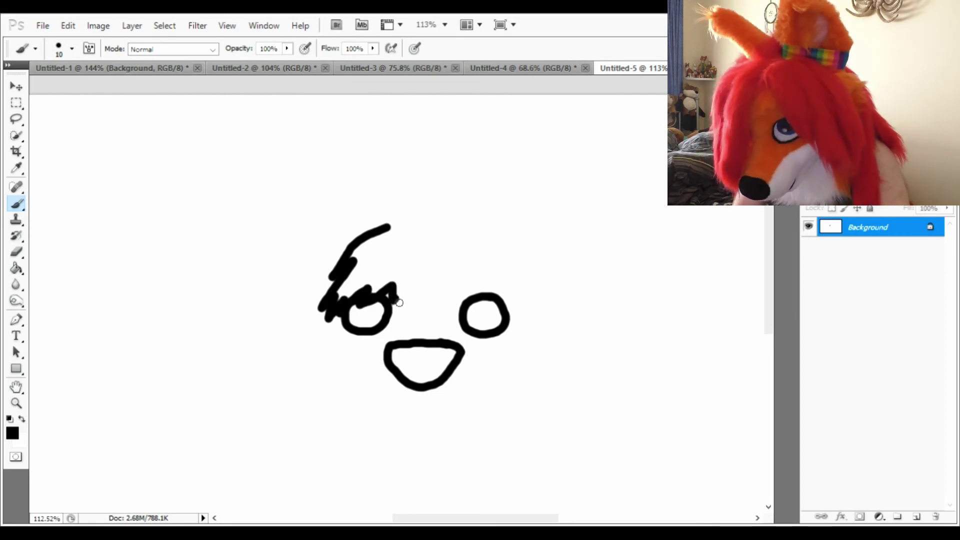
mouse_move(400, 300)
mouse_down()
mouse_move(464, 245)
mouse_move(456, 270)
mouse_move(484, 260)
mouse_move(507, 284)
mouse_move(523, 286)
mouse_move(522, 272)
mouse_move(531, 289)
mouse_move(526, 256)
mouse_move(512, 233)
mouse_move(448, 193)
mouse_move(452, 216)
mouse_move(420, 209)
mouse_move(386, 222)
mouse_up()
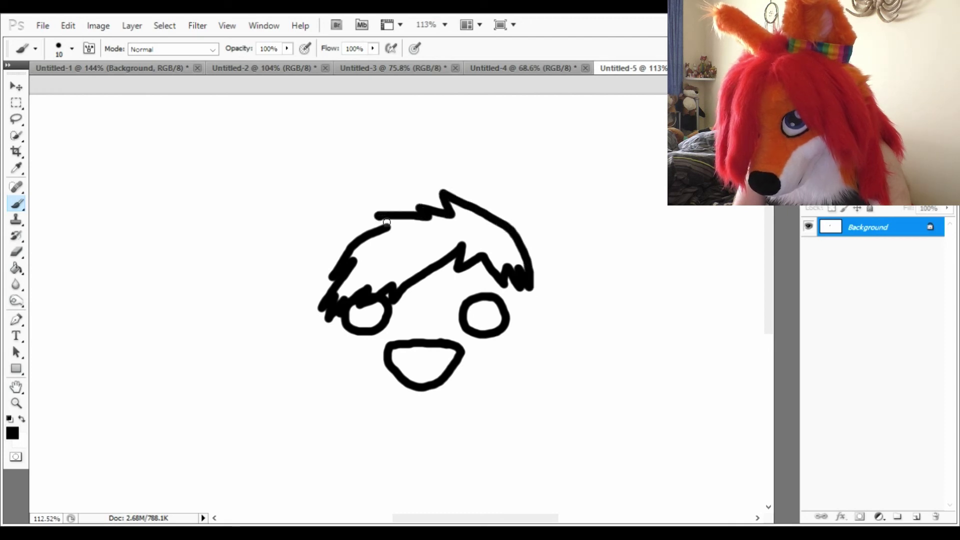
Try to add jagged strands along the diagonal lower edge of the fringe between the eyes.
mouse_move(408, 292)
mouse_down()
mouse_move(407, 315)
mouse_move(428, 289)
mouse_move(421, 308)
mouse_move(453, 273)
mouse_up()
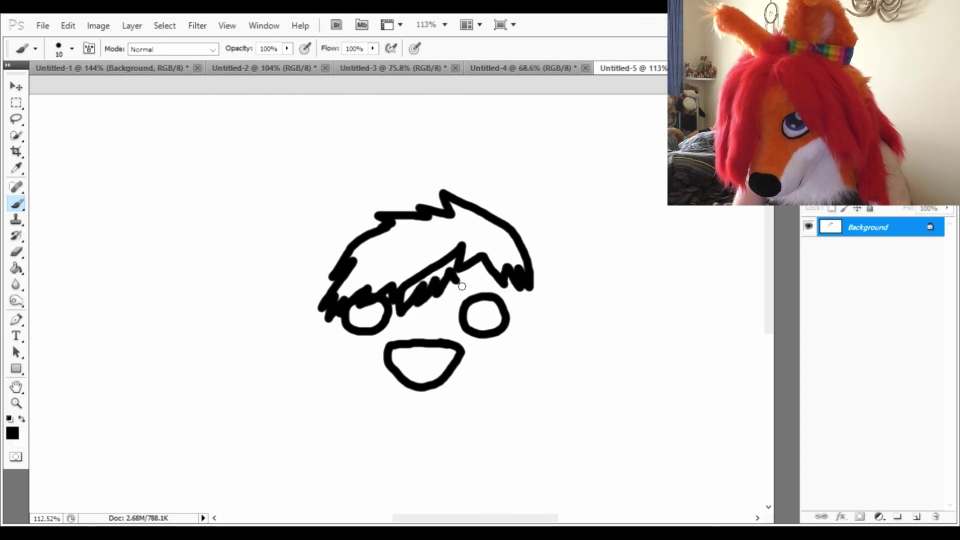
key(ctrl+alt+z)
key(ctrl+alt+z)
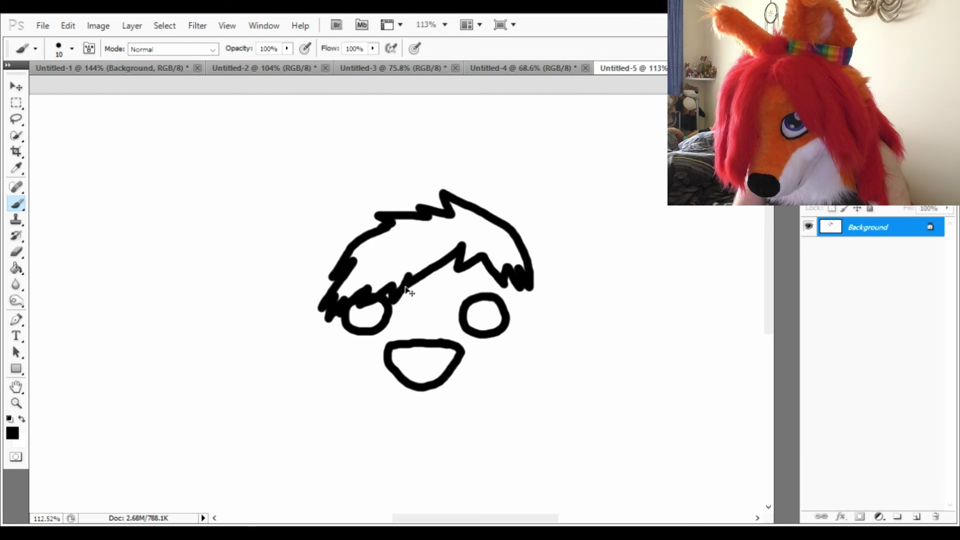
key(ctrl+alt+z)
mouse_move(407, 286)
mouse_down()
mouse_move(405, 314)
mouse_move(417, 293)
mouse_move(419, 309)
mouse_move(433, 290)
mouse_move(440, 302)
mouse_move(448, 274)
mouse_move(465, 266)
mouse_up()
key(ctrl+alt+z)
key(ctrl+alt+z)
key(ctrl+alt+z)
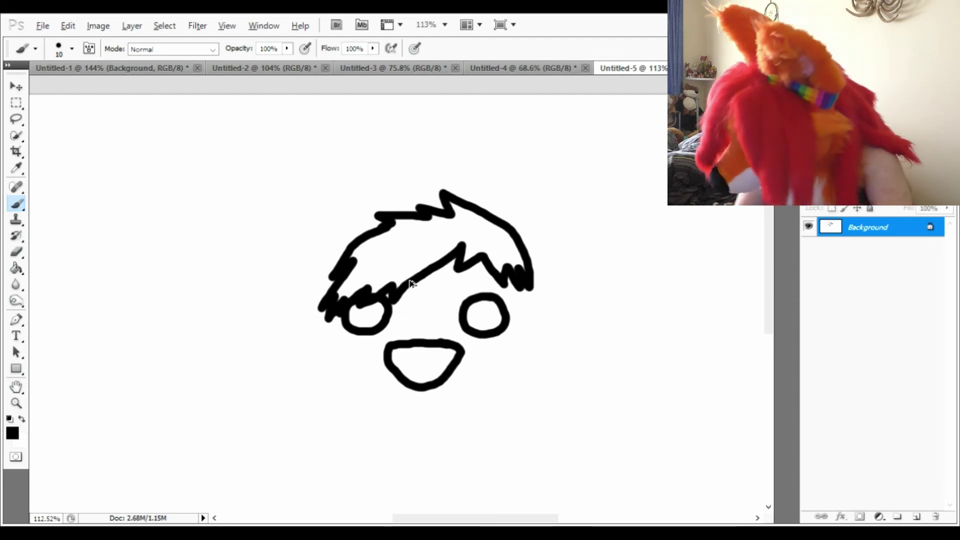
key(alt)
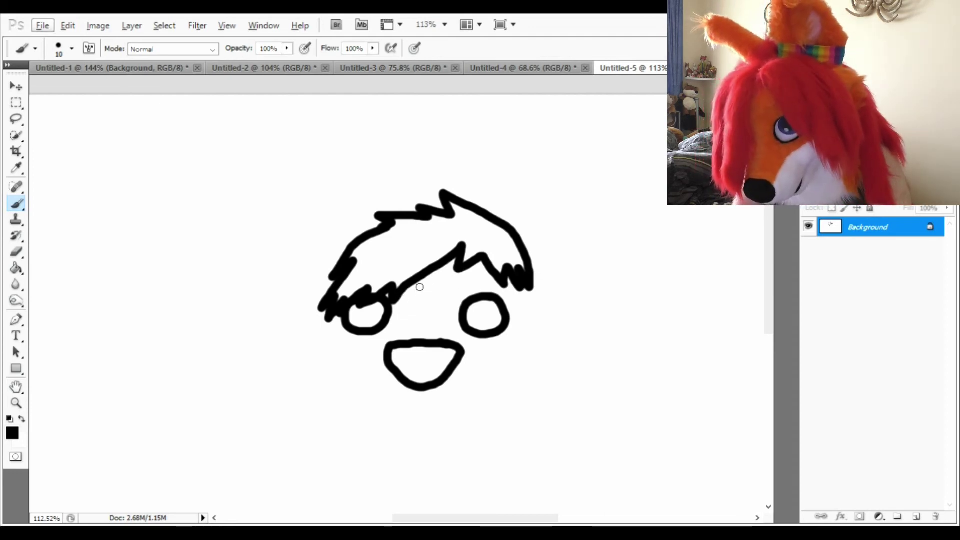
mouse_move(405, 294)
mouse_down()
mouse_move(434, 284)
mouse_move(434, 308)
mouse_move(448, 292)
mouse_move(451, 305)
mouse_move(470, 280)
mouse_up()
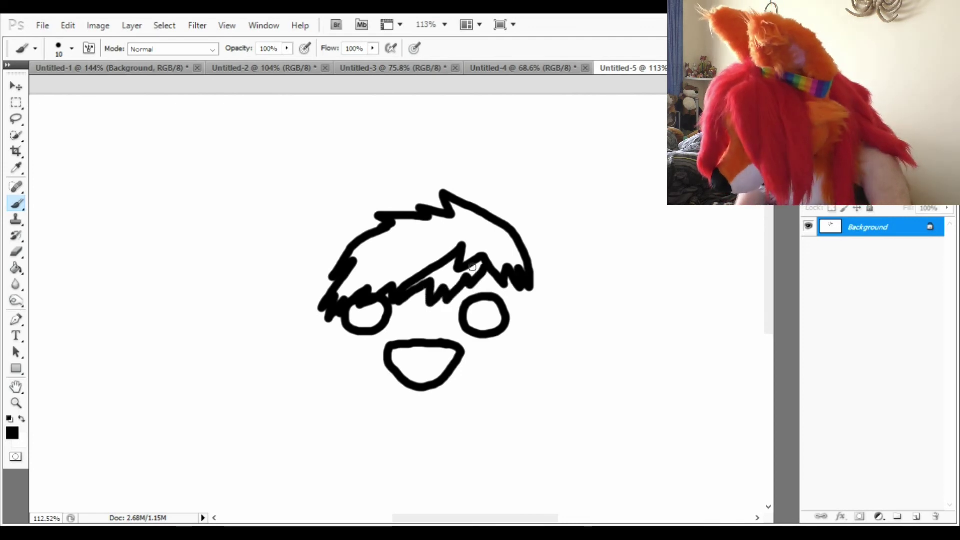
key(ctrl+z)
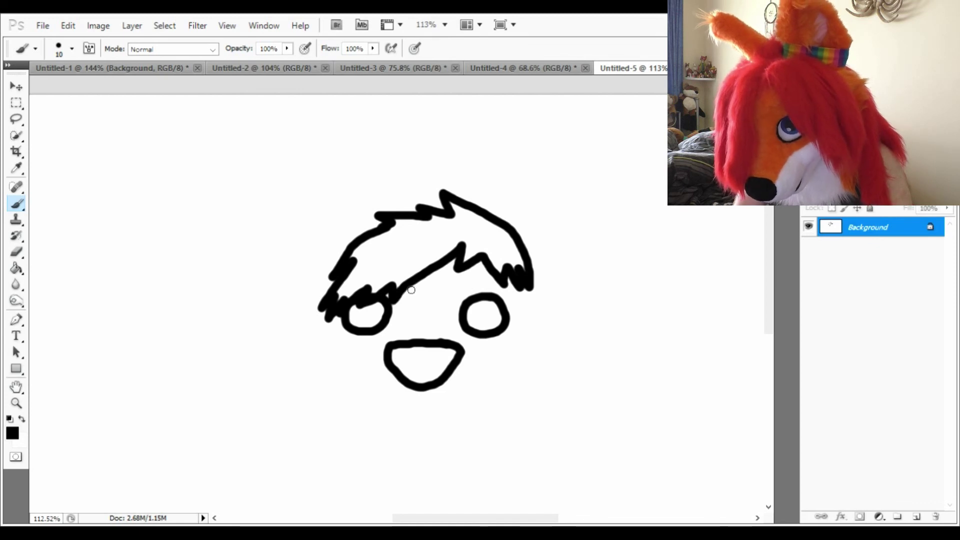
mouse_move(409, 292)
mouse_down()
mouse_move(407, 320)
mouse_move(425, 298)
mouse_move(423, 321)
mouse_move(445, 286)
mouse_move(450, 296)
mouse_move(468, 270)
mouse_up()
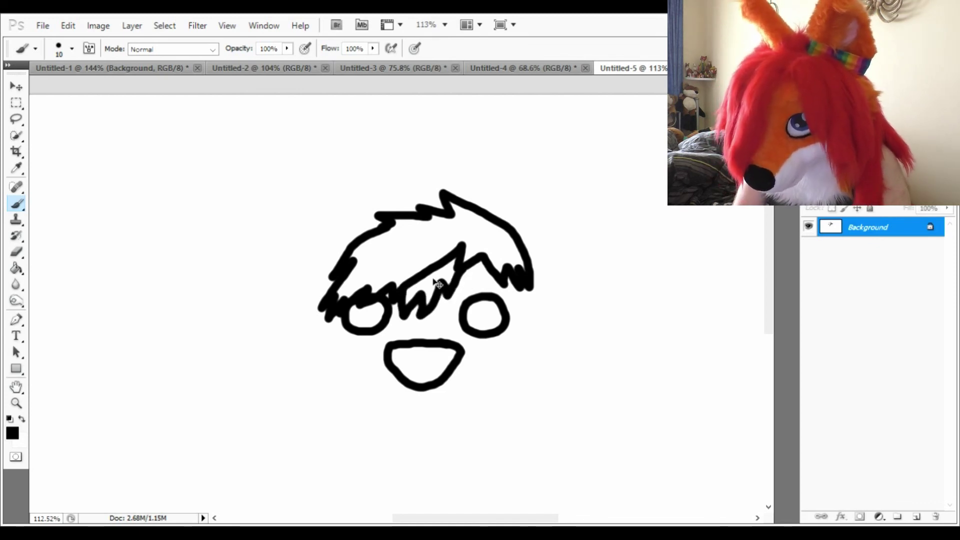
key(ctrl+z)
Add short jagged strands under the fringe's diagonal edge and outline the face with pointed cheek fur and a rounded chin.
mouse_move(403, 293)
mouse_down()
mouse_move(404, 315)
mouse_move(449, 276)
mouse_up()
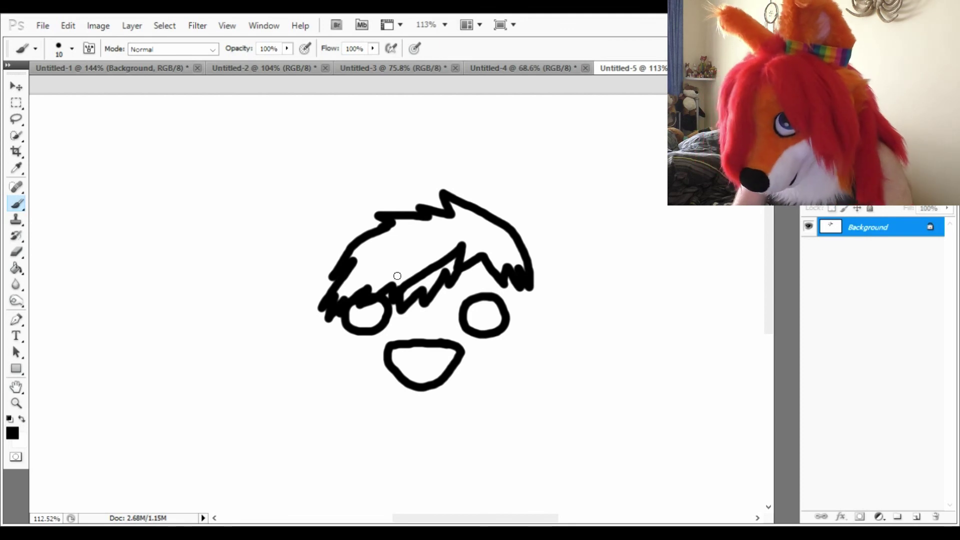
mouse_move(326, 328)
mouse_down()
mouse_move(351, 335)
mouse_move(312, 353)
mouse_move(340, 355)
mouse_move(325, 379)
mouse_move(350, 386)
mouse_move(337, 400)
mouse_move(412, 429)
mouse_move(472, 422)
mouse_move(539, 380)
mouse_move(539, 363)
mouse_move(556, 351)
mouse_move(533, 296)
mouse_up()
key(ctrl+z)
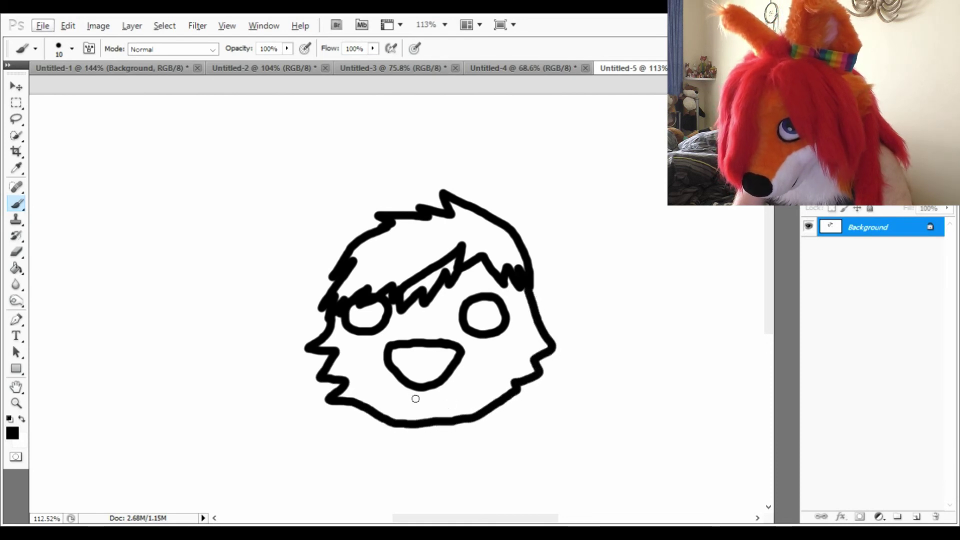
Draw a smiling mouth joined to the nose and thicken the left side of the chin line.
mouse_move(424, 392)
mouse_down()
mouse_move(416, 410)
mouse_move(387, 406)
mouse_move(459, 408)
mouse_move(481, 382)
mouse_up()
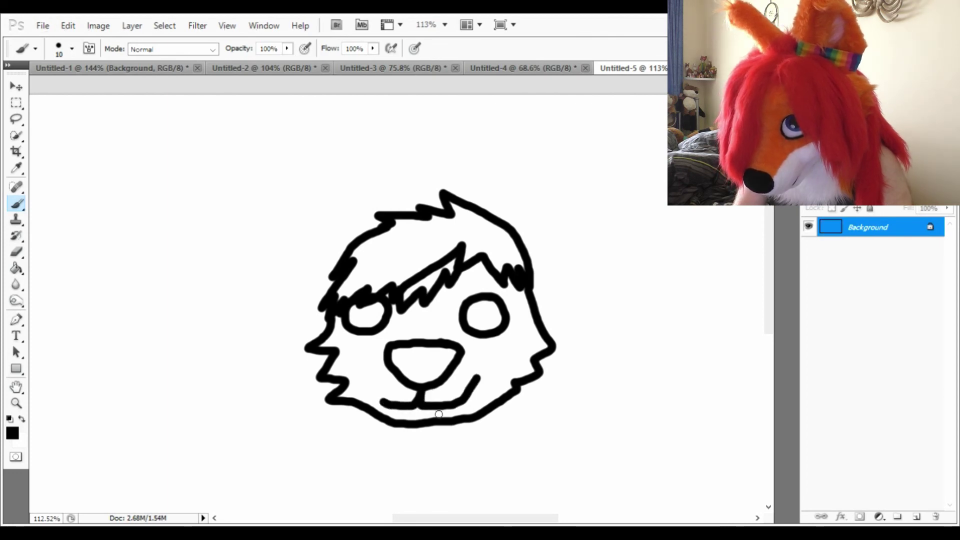
scroll(438, 414, down, 2)
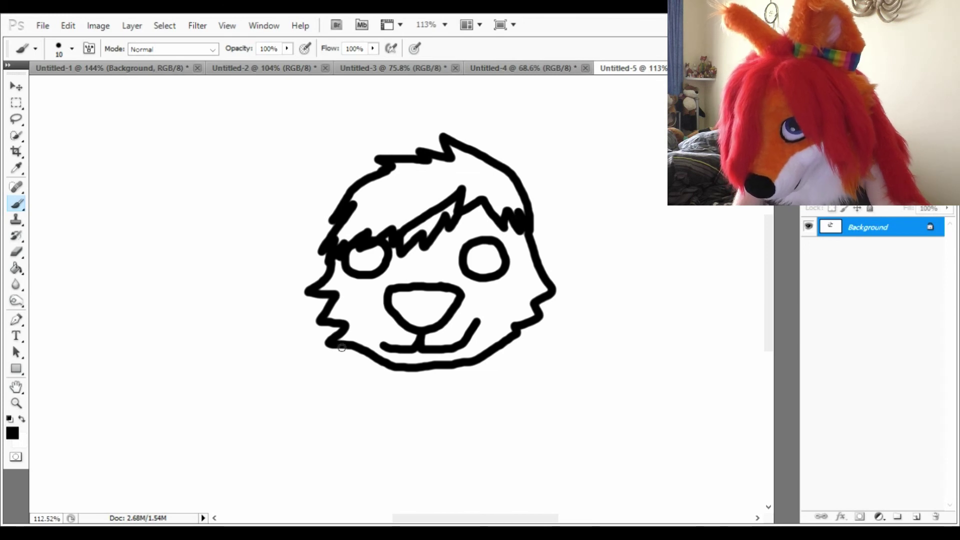
drag(342, 347, 383, 367)
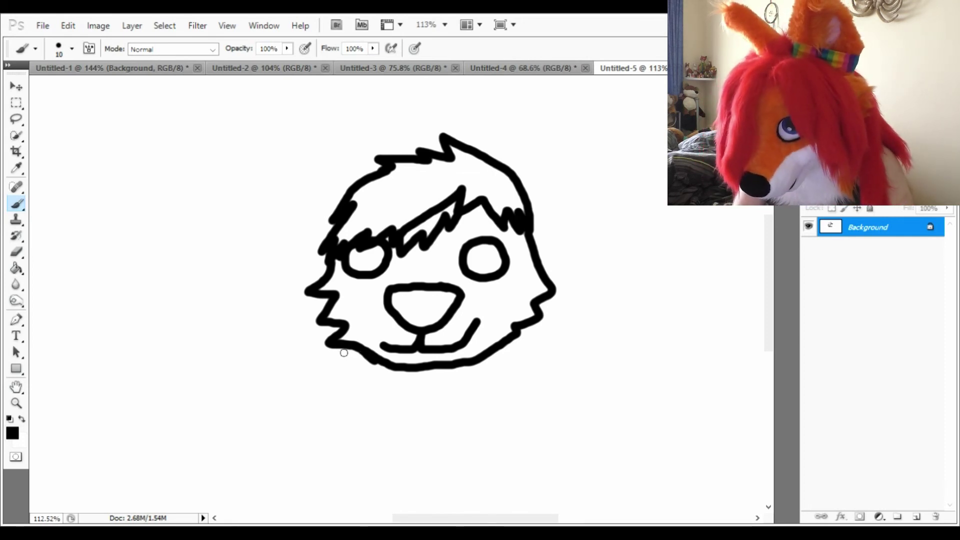
Outline a pointed neckerchief below the chin and draw curved bands across it.
mouse_move(341, 352)
mouse_down()
mouse_move(432, 445)
mouse_move(467, 438)
mouse_move(540, 333)
mouse_up()
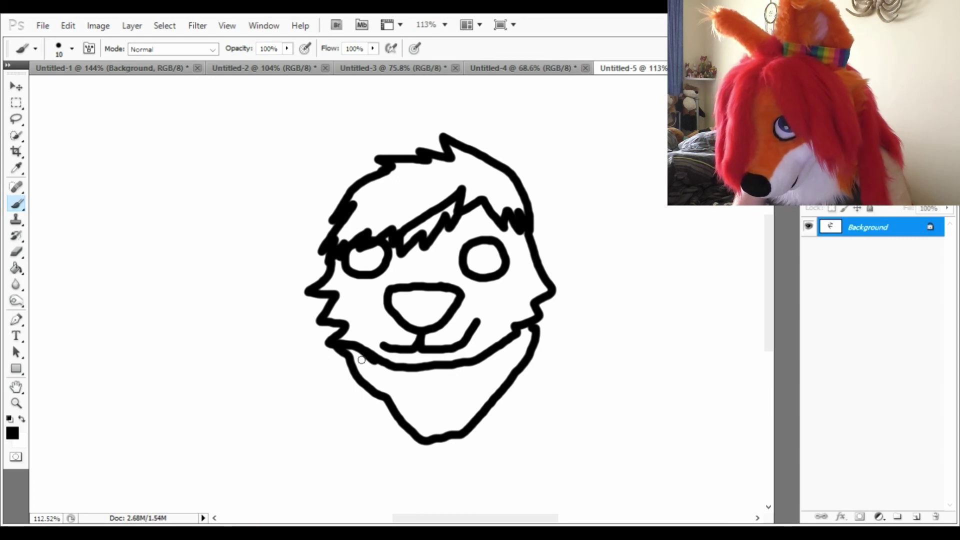
mouse_move(361, 360)
mouse_down()
mouse_move(390, 376)
mouse_move(475, 380)
mouse_move(538, 335)
mouse_up()
drag(375, 389, 500, 401)
mouse_move(381, 372)
mouse_down()
mouse_move(381, 390)
mouse_move(407, 394)
mouse_move(435, 371)
mouse_move(467, 375)
mouse_move(470, 418)
mouse_up()
Complete the neckerchief's checked pattern with short lines crossing the bands and one more band near the tip.
key(z)
key(b)
drag(513, 380, 515, 417)
drag(555, 363, 557, 400)
drag(580, 326, 582, 375)
drag(405, 443, 515, 435)
drag(446, 425, 438, 475)
drag(478, 428, 465, 472)
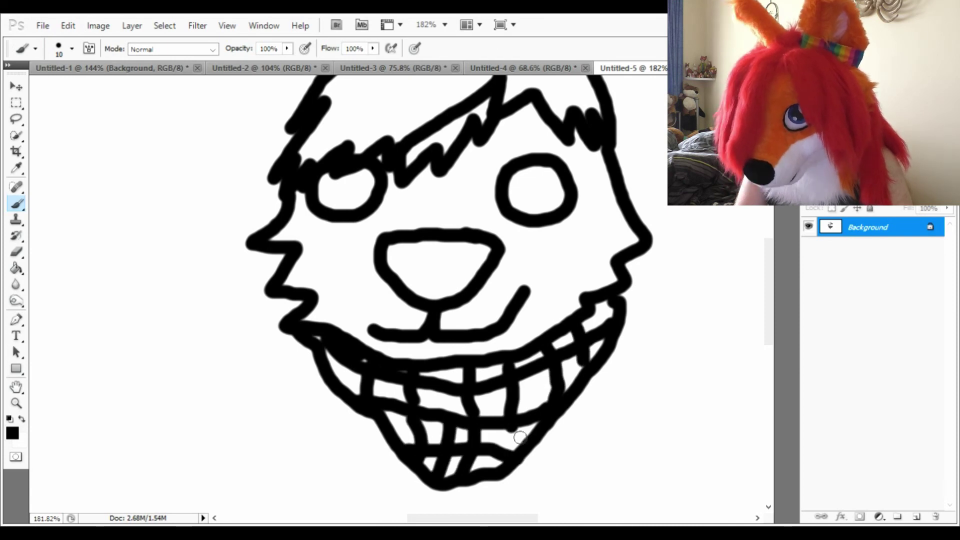
drag(315, 364, 300, 379)
mouse_move(312, 383)
mouse_down()
mouse_move(395, 472)
mouse_move(395, 493)
mouse_up()
key(ctrl+z)
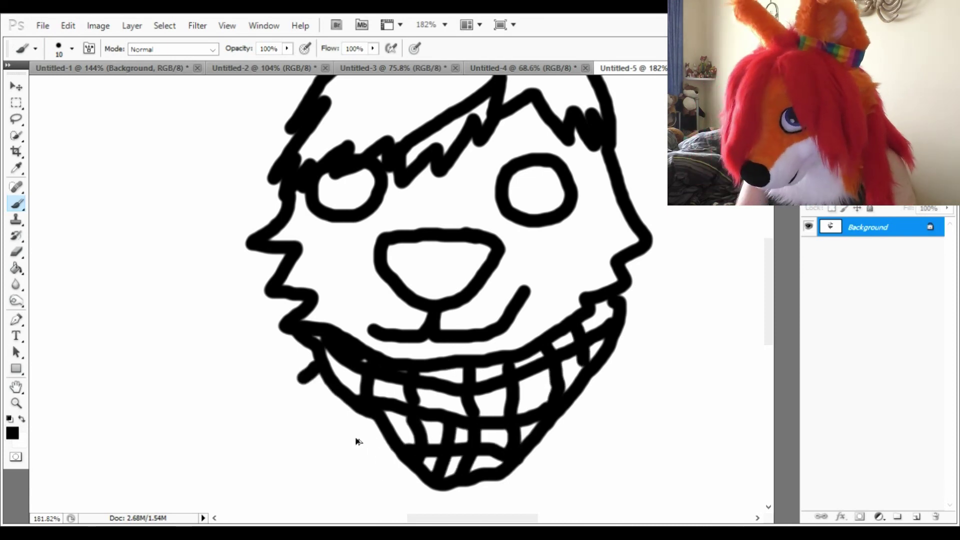
Draw two tall pointed ears with inner outlines on the head and extend the left corner of the mouth upward.
scroll(356, 441, down, 2)
mouse_move(370, 177)
mouse_down()
mouse_move(249, 96)
mouse_move(300, 301)
mouse_up()
mouse_move(493, 165)
mouse_down()
mouse_move(540, 120)
mouse_move(593, 249)
mouse_move(556, 275)
mouse_up()
drag(502, 175, 556, 270)
mouse_move(297, 273)
mouse_down()
mouse_move(270, 118)
mouse_move(350, 203)
mouse_up()
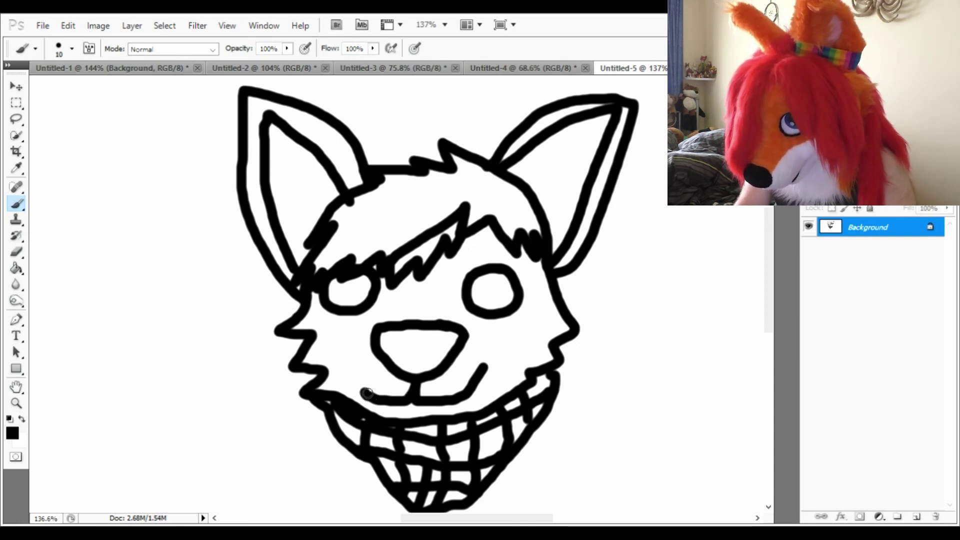
drag(368, 393, 359, 376)
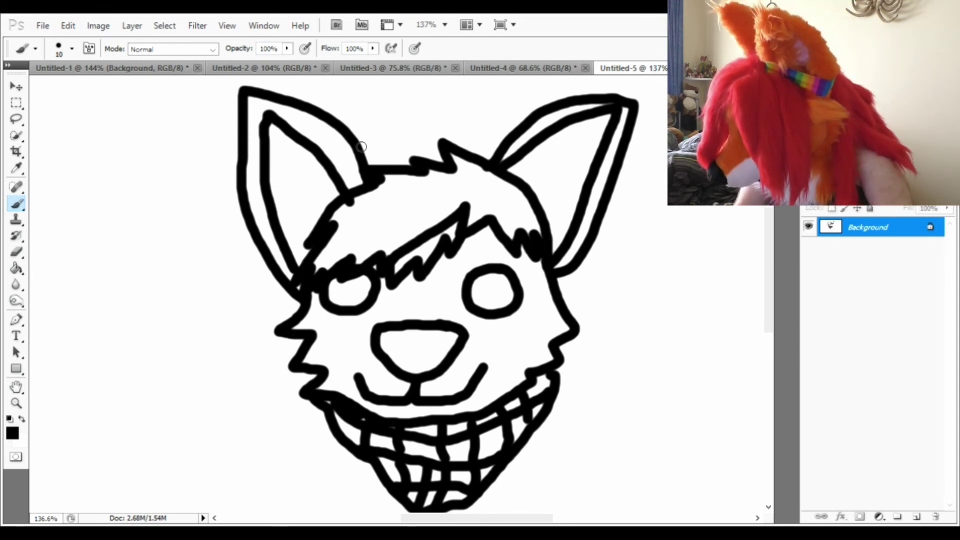
Choose a bright green and paint a test patch of it on the hair.
scroll(420, 178, up, 2)
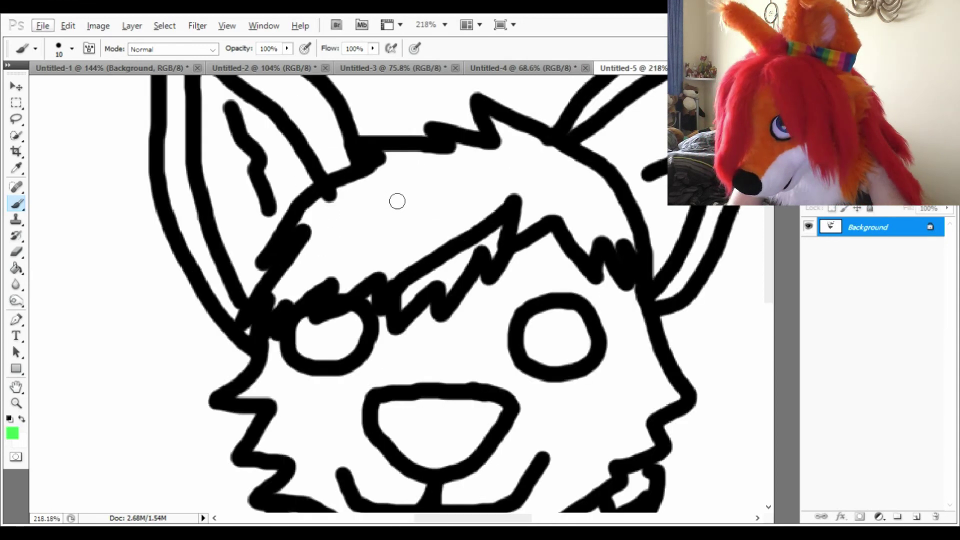
drag(370, 204, 425, 186)
key(i)
key(b)
key(i)
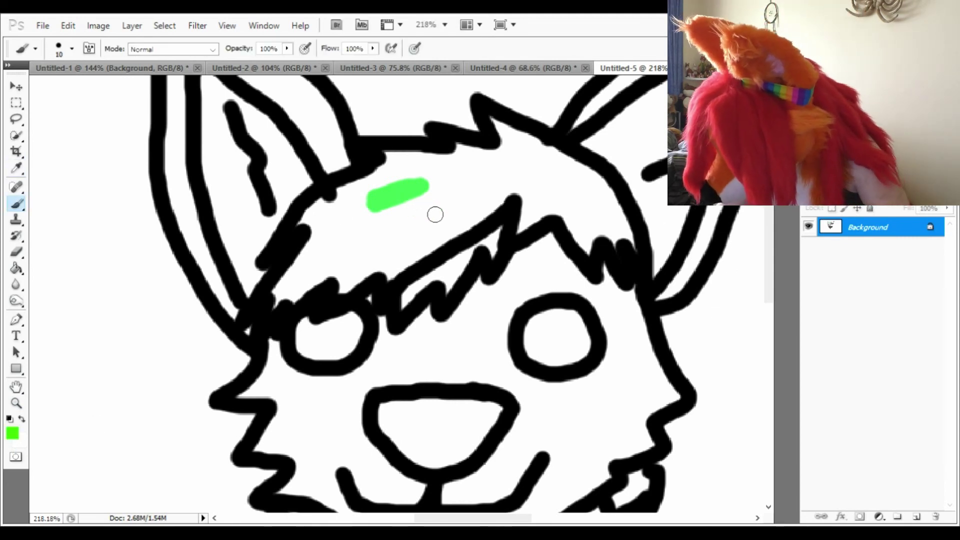
key(i)
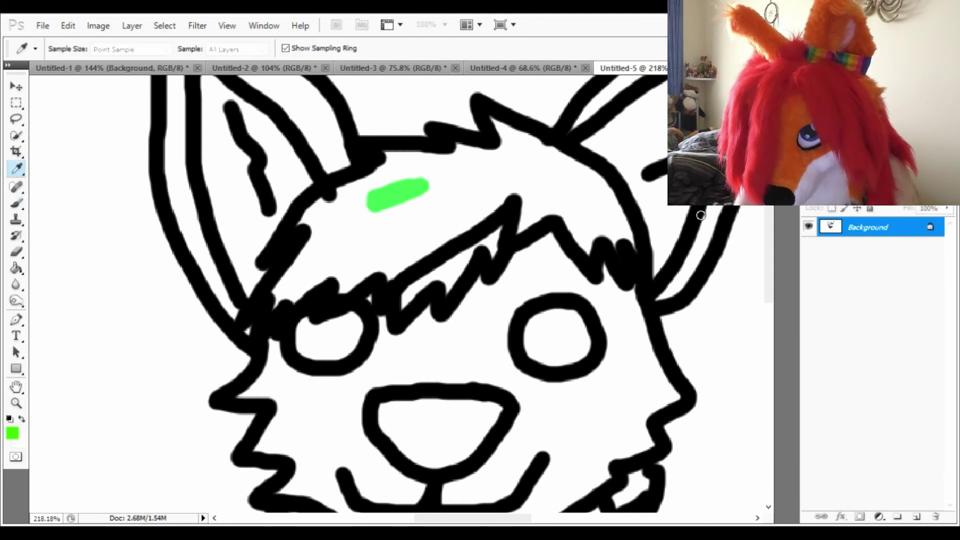
key(b)
drag(354, 201, 436, 189)
Fill the hair and the inner ears with bright green using the Paint Bucket.
key(g)
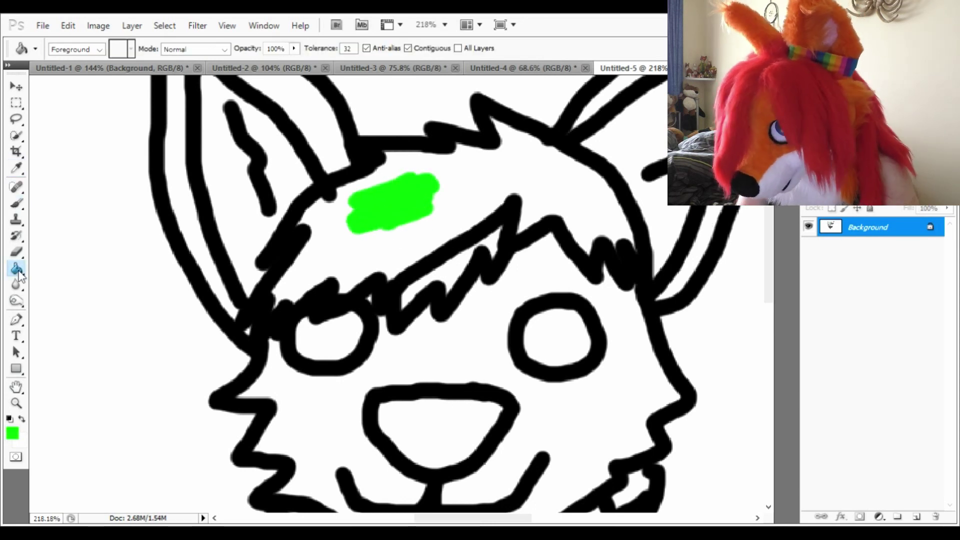
click(397, 250)
click(260, 150)
scroll(407, 252, down, 1)
scroll(407, 252, down, 2)
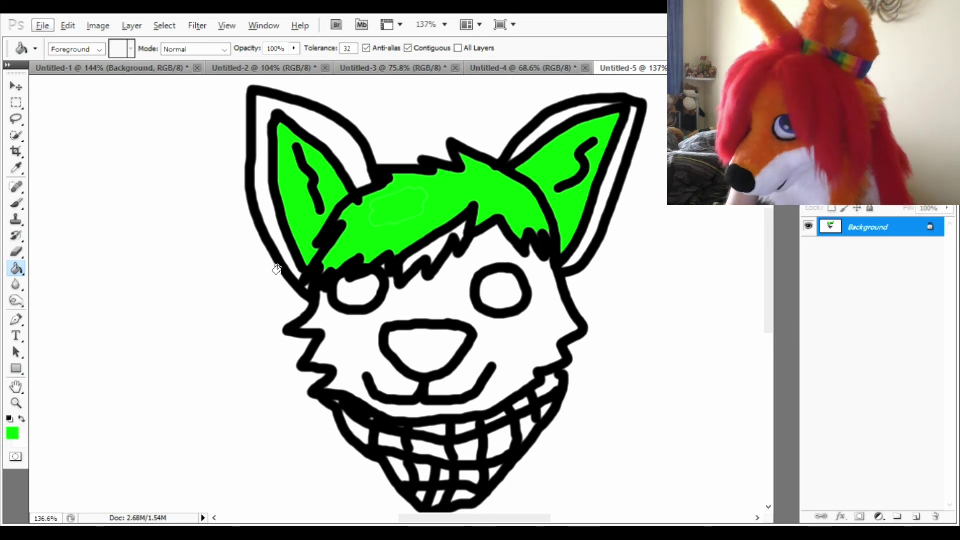
Pick a strong blue and fill the face and the outer rims of both ears with it.
key(i)
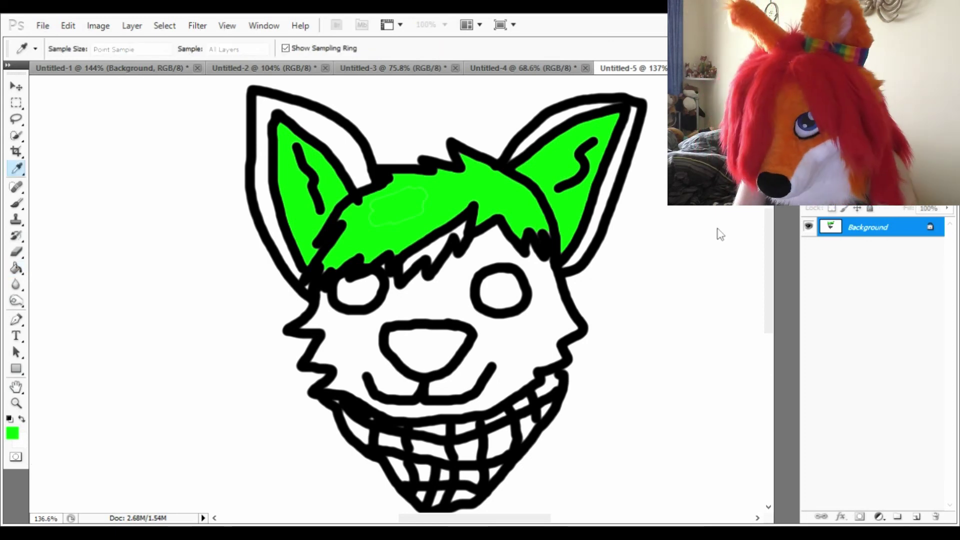
click(718, 200)
key(g)
click(430, 306)
click(339, 136)
click(619, 169)
Pick a purple and fill the jagged strands under the fringe's diagonal edge.
key(i)
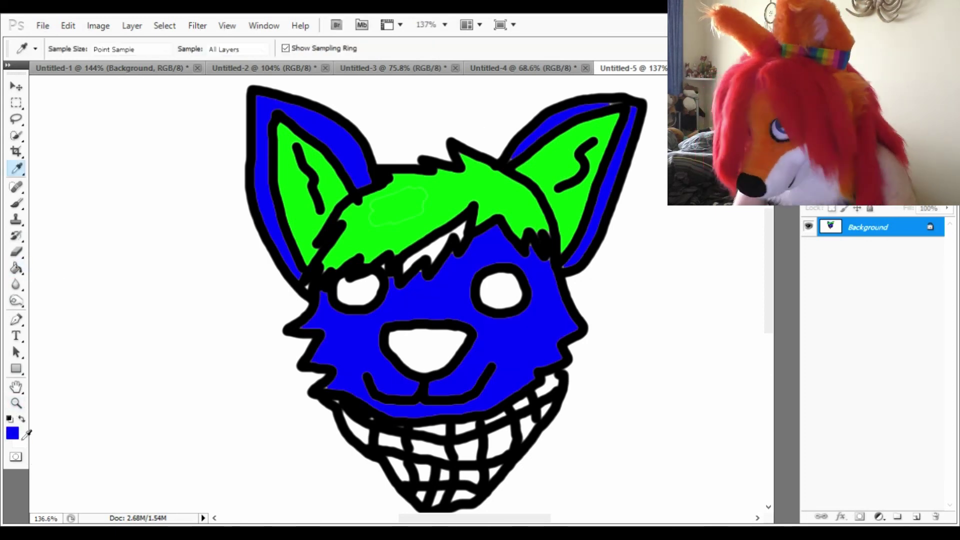
click(718, 200)
key(g)
click(425, 258)
click(464, 235)
Fill all the checked sections of the neckerchief with the same purple.
scroll(465, 235, down, 1)
click(390, 408)
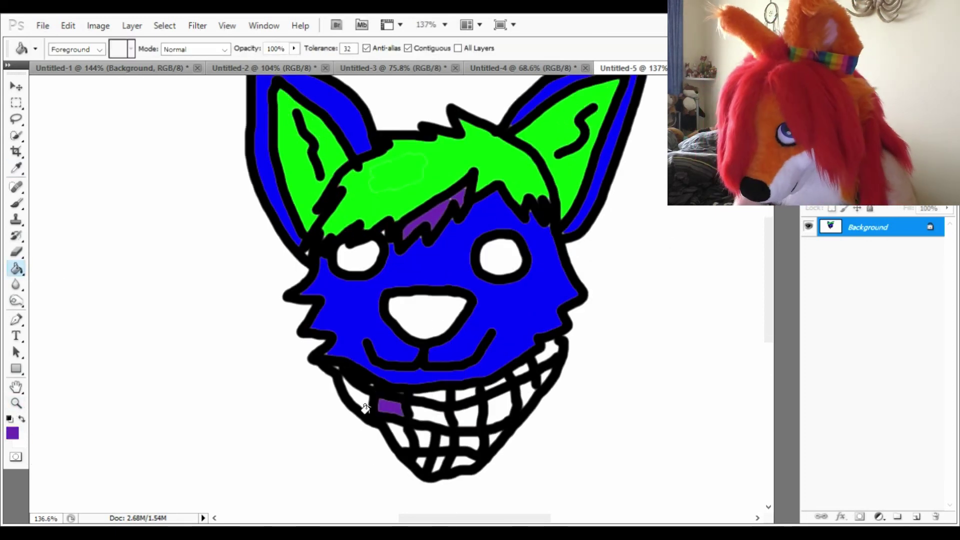
click(357, 396)
click(432, 419)
click(466, 408)
click(498, 402)
click(533, 396)
click(546, 360)
click(399, 434)
click(425, 440)
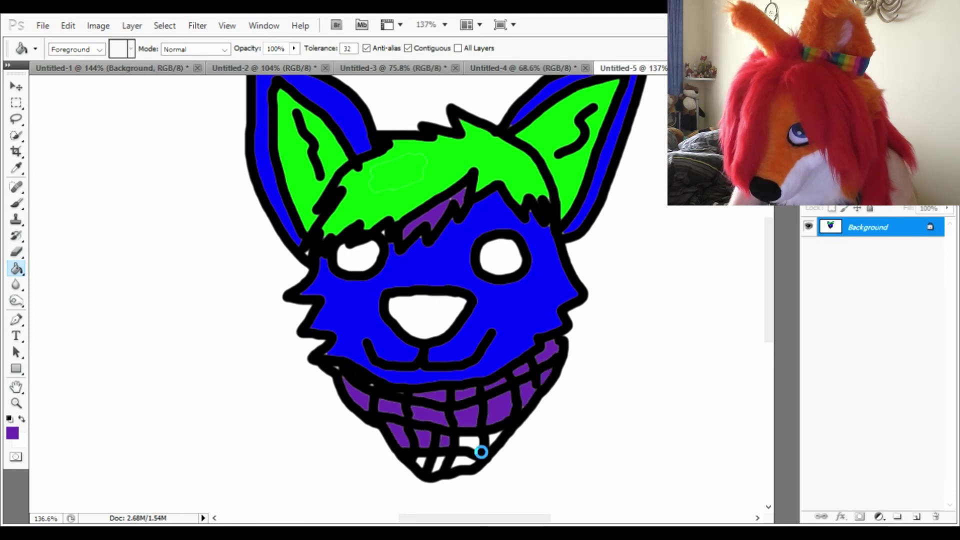
click(475, 444)
click(465, 462)
click(431, 465)
Paint short purple tassels around the neckerchief's outer edge with a 6 px brush.
key(b)
key(bracketleft)
key(bracketleft)
key(bracketleft)
key(bracketleft)
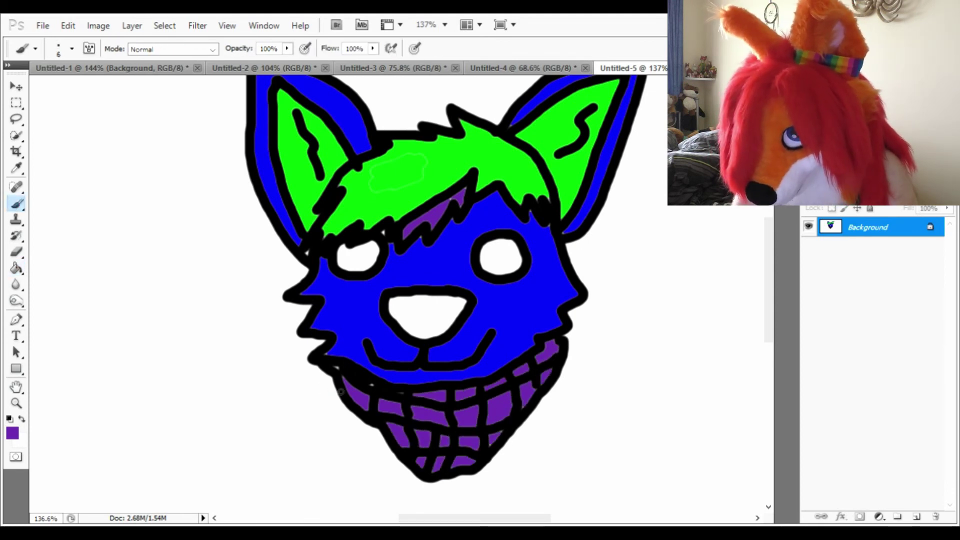
drag(335, 396, 315, 406)
mouse_move(343, 407)
mouse_down()
mouse_move(340, 419)
mouse_move(358, 430)
mouse_up()
drag(370, 430, 368, 441)
drag(380, 438, 381, 450)
mouse_move(391, 455)
mouse_down()
mouse_move(392, 475)
mouse_move(418, 497)
mouse_move(443, 493)
mouse_up()
mouse_move(461, 476)
mouse_down()
mouse_move(471, 494)
mouse_move(488, 482)
mouse_up()
drag(495, 454, 499, 472)
mouse_move(508, 444)
mouse_down()
mouse_move(518, 455)
mouse_move(535, 436)
mouse_up()
drag(538, 408, 544, 425)
mouse_move(548, 389)
mouse_down()
mouse_move(565, 420)
mouse_move(570, 408)
mouse_up()
drag(562, 364, 576, 386)
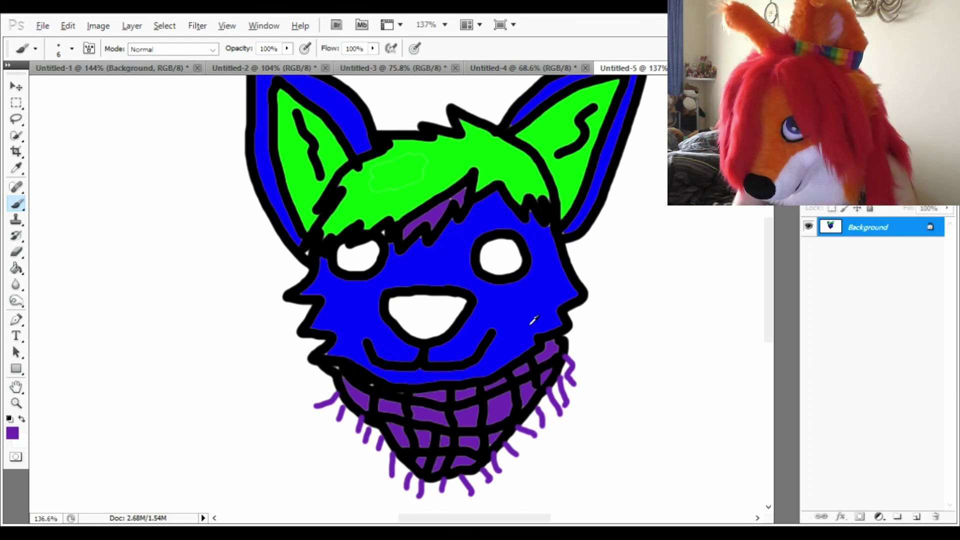
Fill the nose with purple.
scroll(525, 320, up, 2)
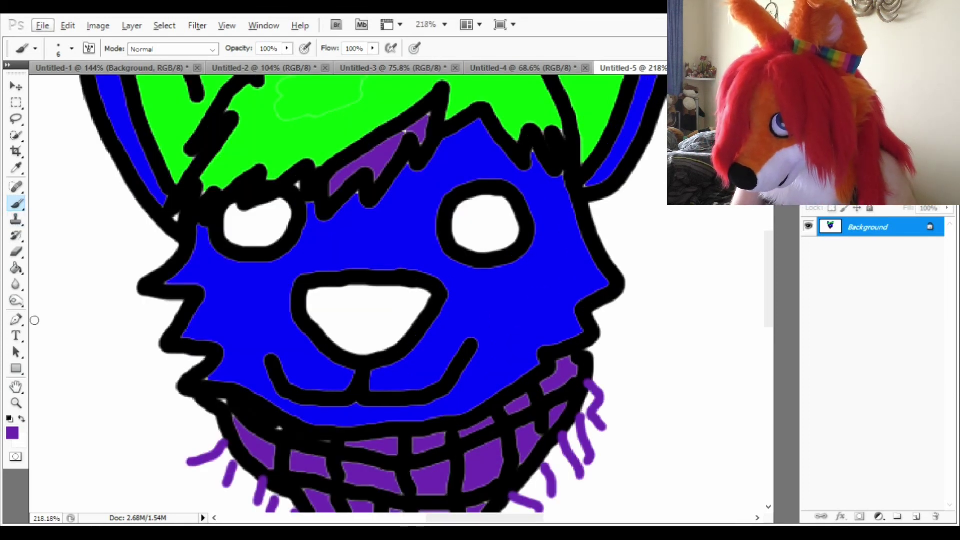
click(16, 268)
click(341, 305)
Paint two black nostrils along the lower edges of the nose.
click(16, 203)
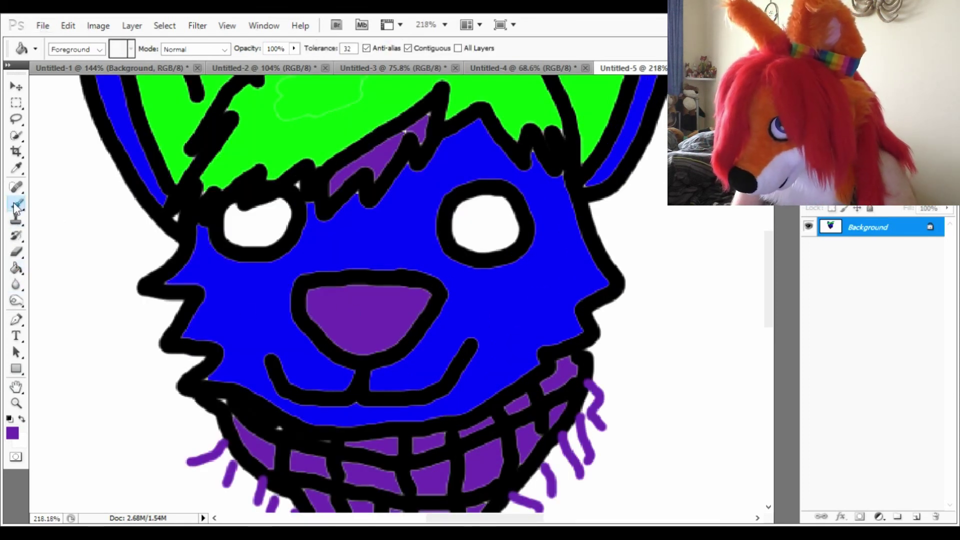
key(d)
mouse_move(326, 332)
mouse_down()
mouse_move(343, 351)
mouse_move(340, 333)
mouse_up()
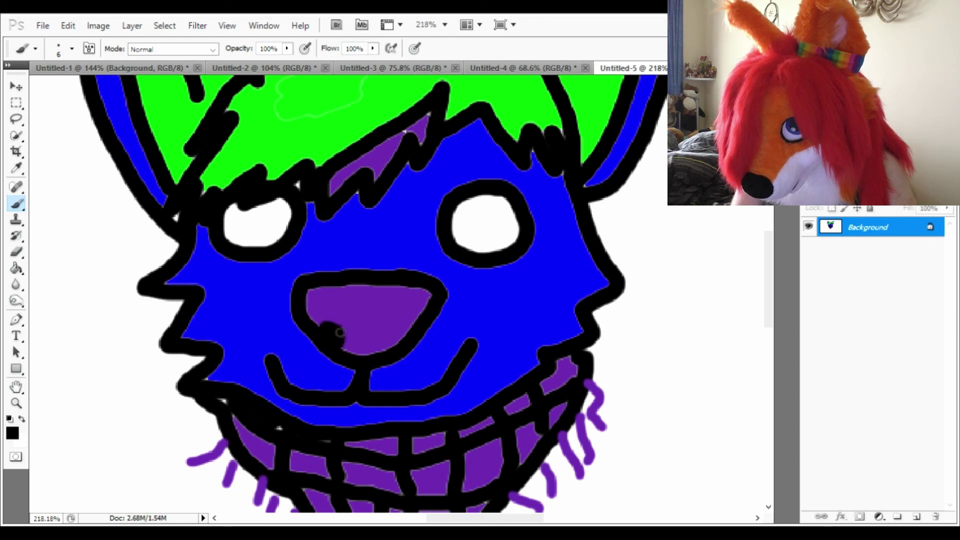
drag(386, 355, 409, 337)
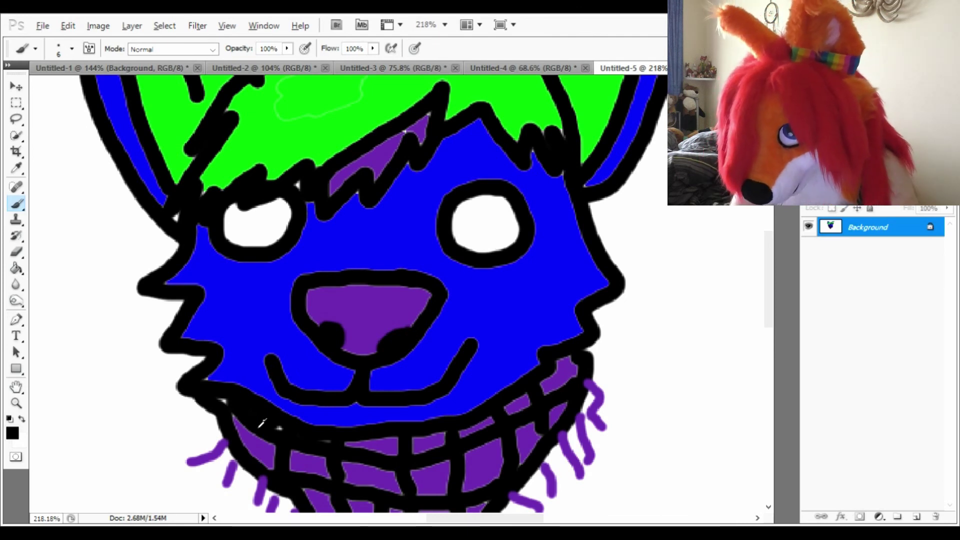
Cover the white gaps between the left side of the chin line and the neckerchief with black.
mouse_move(261, 423)
mouse_down()
mouse_move(283, 429)
mouse_move(220, 403)
mouse_move(238, 402)
mouse_up()
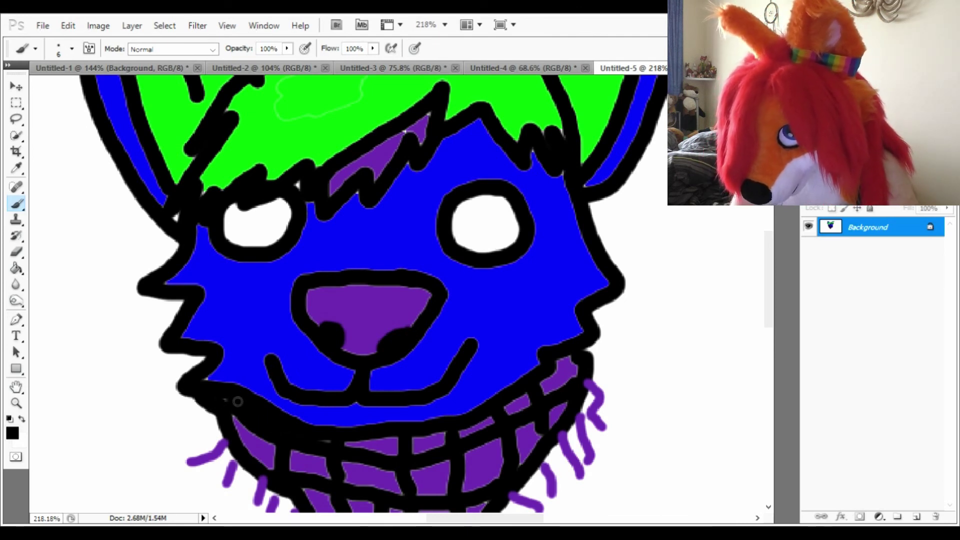
alt+click(230, 385)
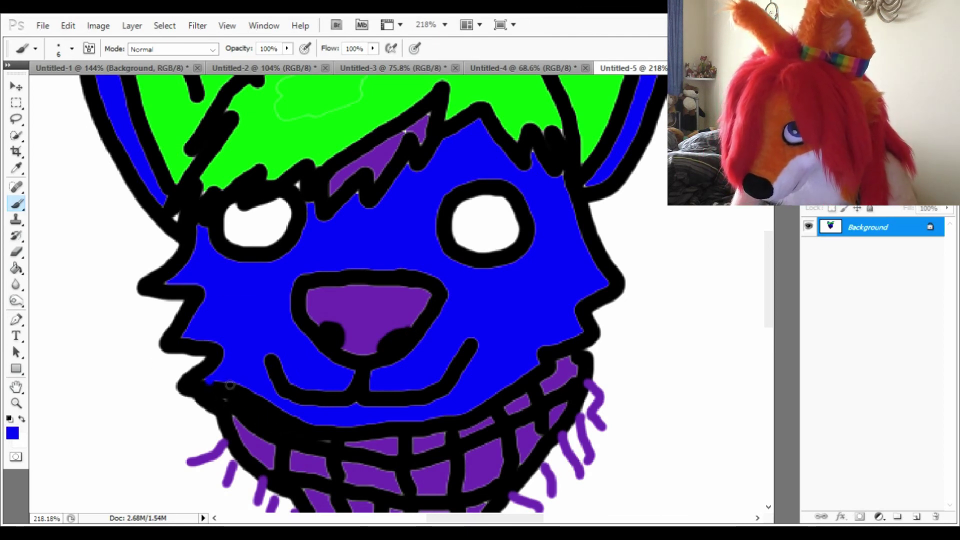
alt+click(226, 390)
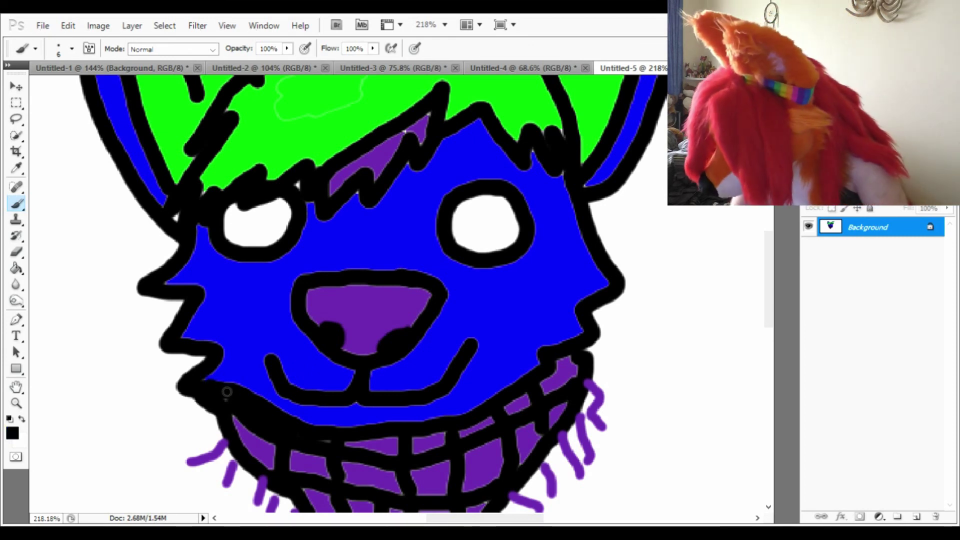
Sample the hair's green and fill both eyes with it.
alt+click(268, 165)
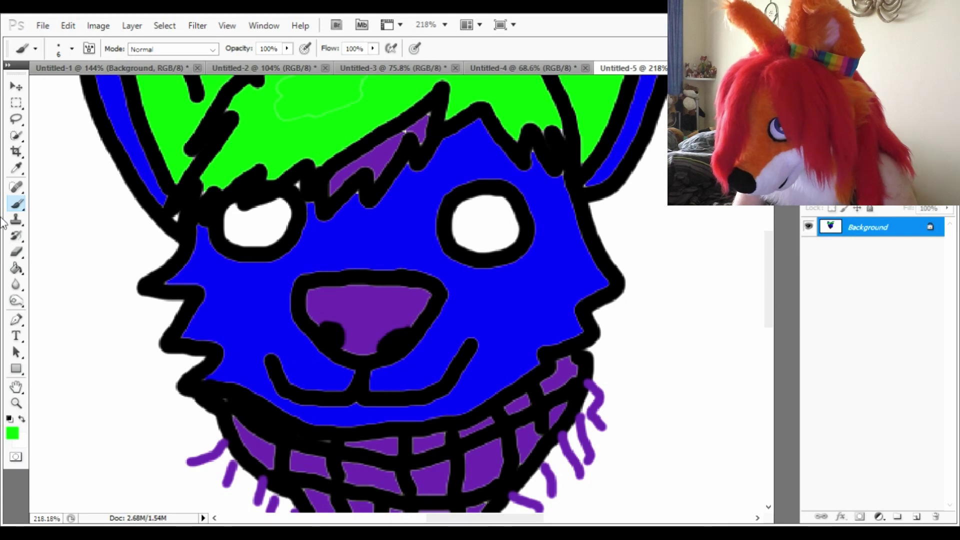
click(16, 268)
click(258, 223)
click(485, 225)
Paint a large black pupil in each eye with an 11 px brush, leaving green at the outer side.
click(16, 203)
alt+click(239, 253)
key(bracketright)
key(bracketright)
key(bracketright)
key(bracketright)
key(bracketright)
mouse_move(260, 225)
mouse_down()
mouse_move(276, 246)
mouse_move(285, 227)
mouse_up()
drag(475, 206, 495, 250)
scroll(481, 235, down, 3)
scroll(457, 290, up, 3)
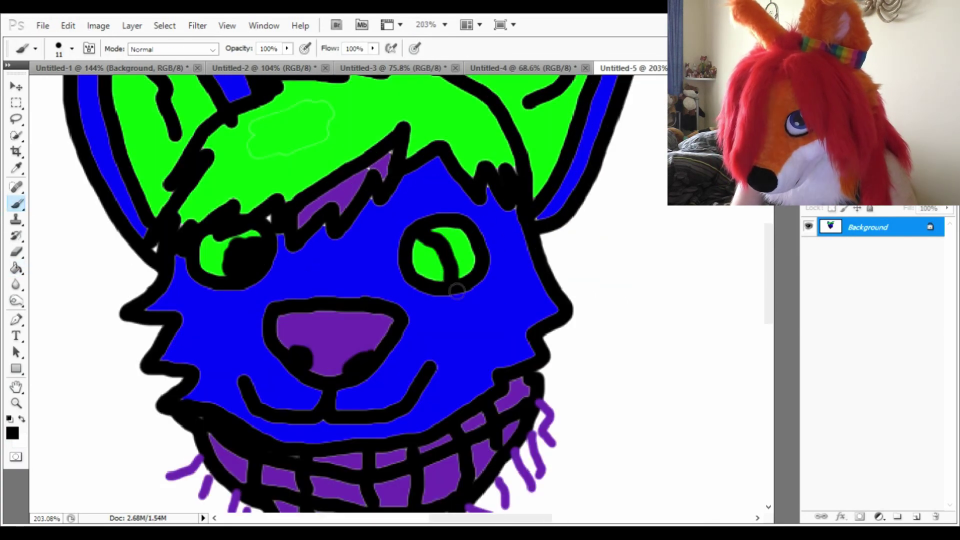
drag(453, 283, 425, 245)
Touch up the gap between the left eye and the fringe strands in the face's blue with a 4 px brush.
scroll(435, 250, up, 3)
alt+click(294, 282)
key(bracketleft)
key(bracketleft)
key(bracketleft)
key(bracketleft)
key(bracketleft)
key(bracketleft)
key(bracketleft)
drag(270, 274, 277, 290)
Touch up the upper tip of the hair's streak in its own purple and the gap beside the right fringe strands in the face's blue.
alt+click(386, 219)
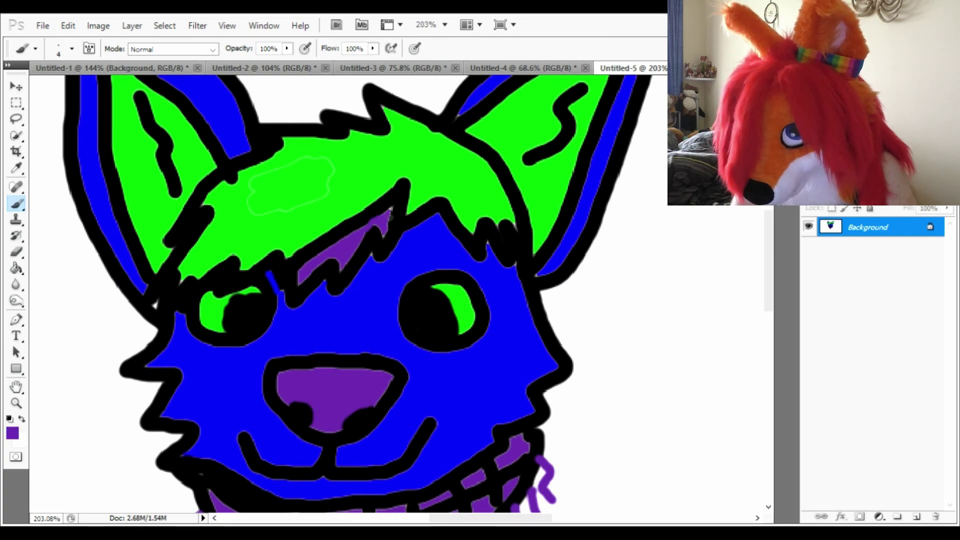
drag(391, 216, 373, 228)
alt+click(545, 274)
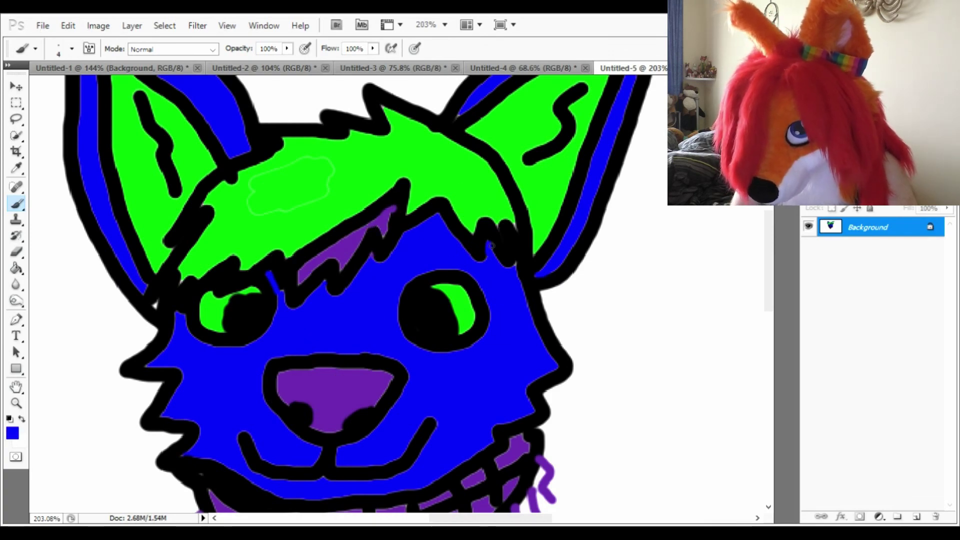
Review the whole blue character, and look back through the four earlier drawings from Untitled-4 to Untitled-1, returning to the carrot in Untitled-2.
scroll(492, 246, down, 3)
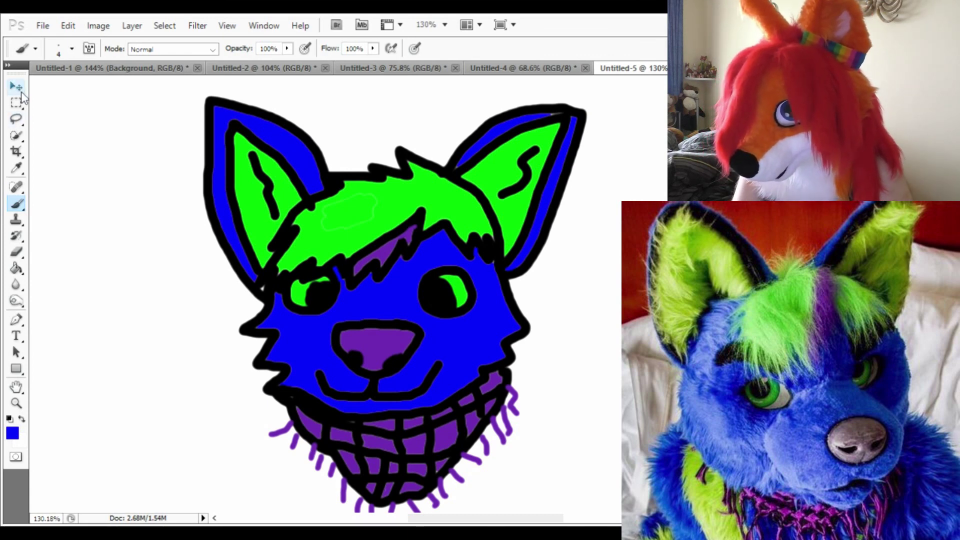
scroll(289, 234, down, 1)
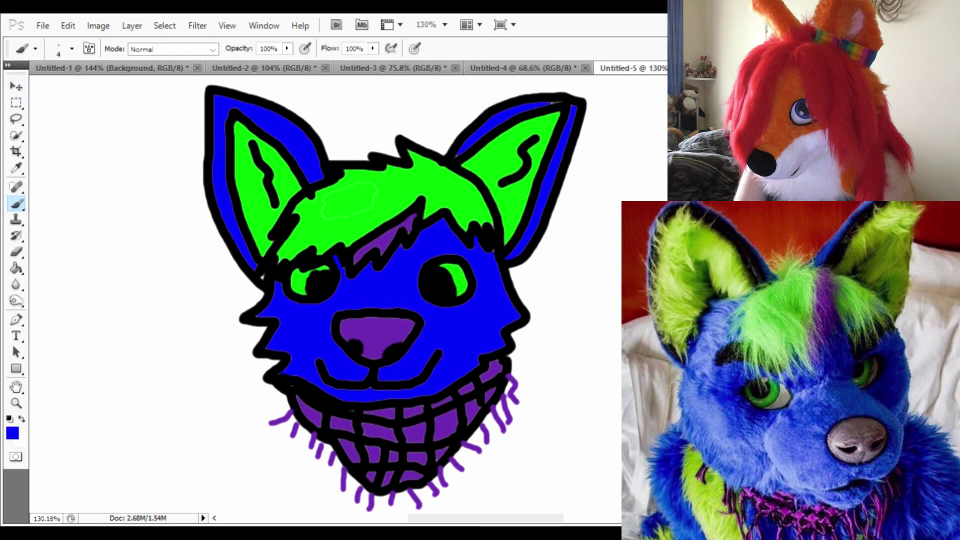
scroll(400, 295, left, 1)
scroll(400, 295, down, 1)
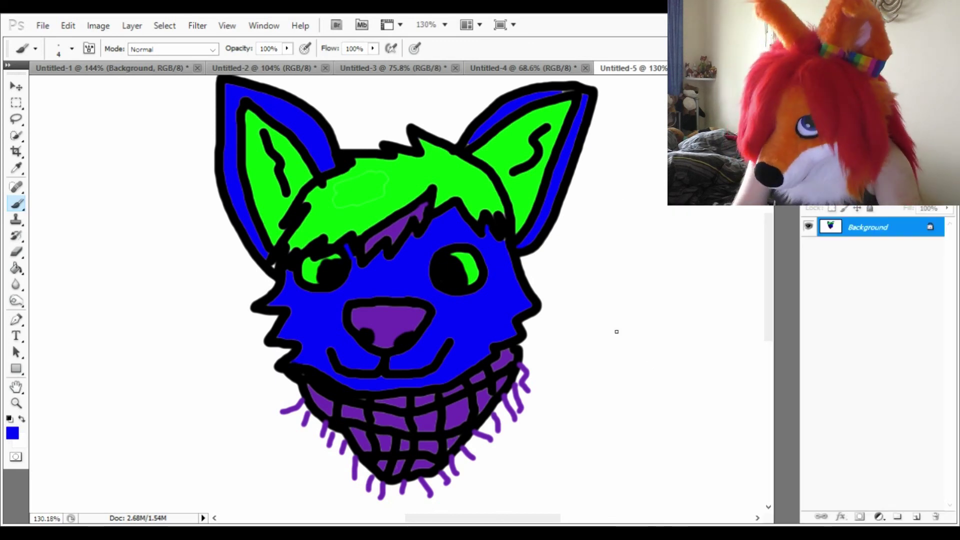
scroll(617, 332, down, 1)
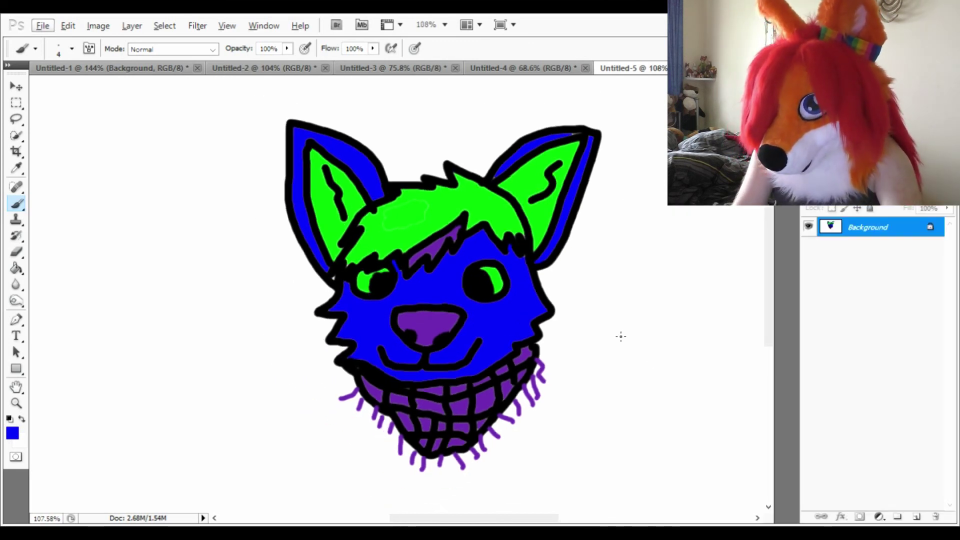
click(508, 68)
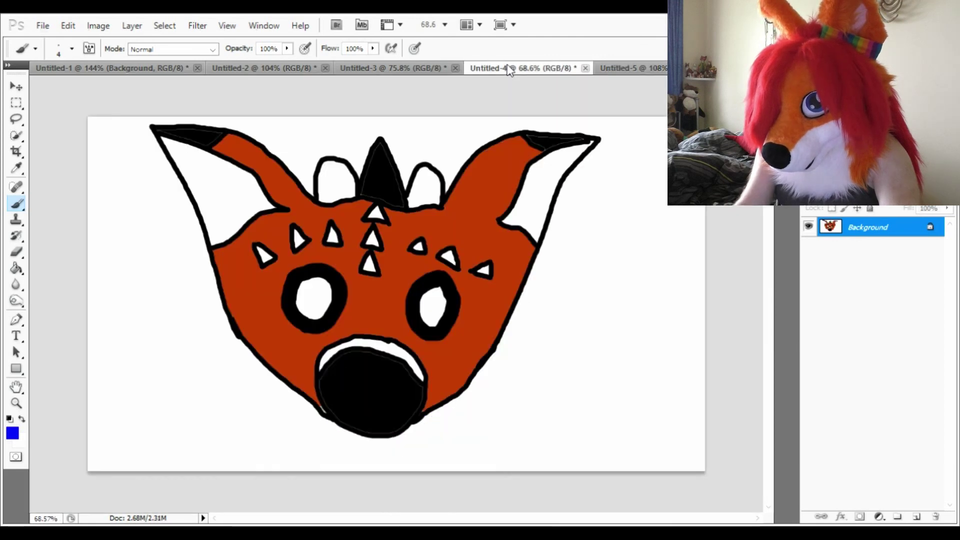
click(384, 70)
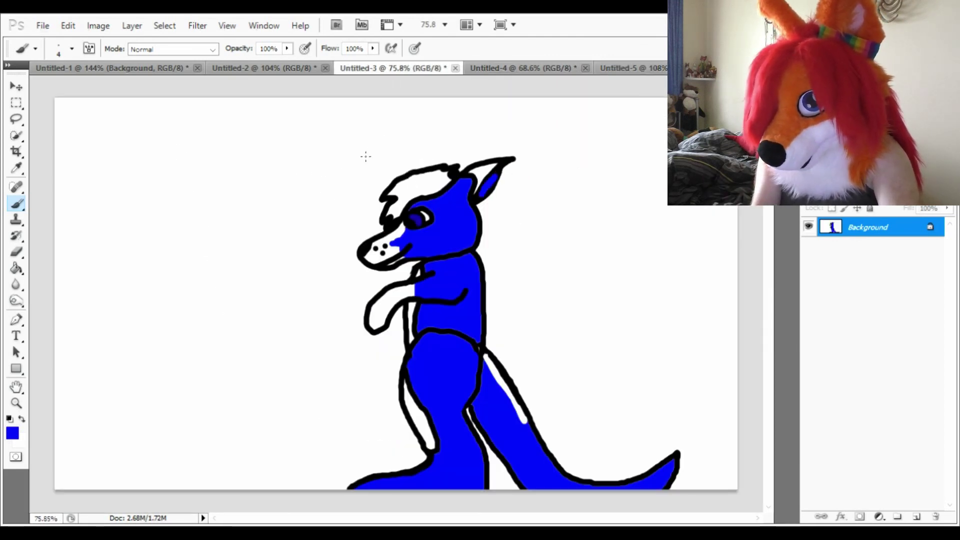
click(254, 66)
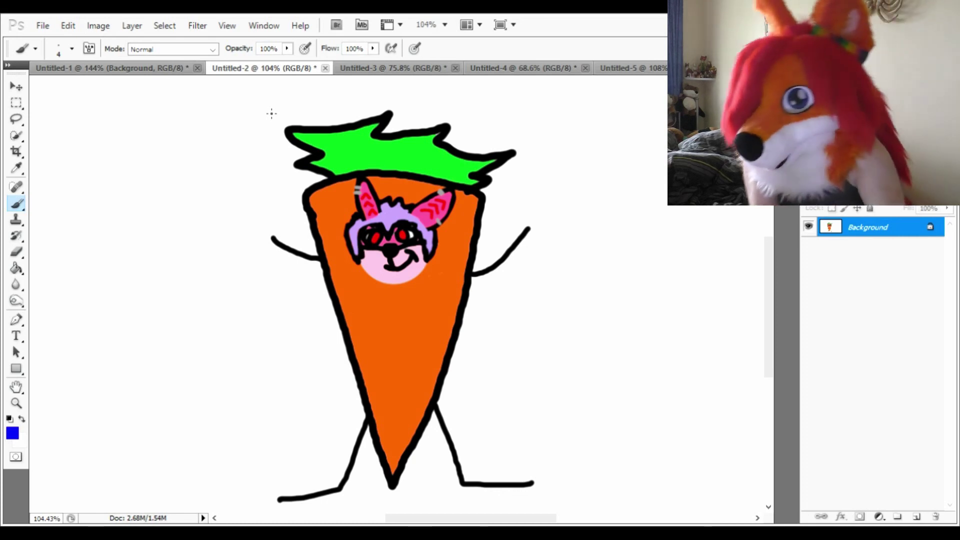
click(153, 70)
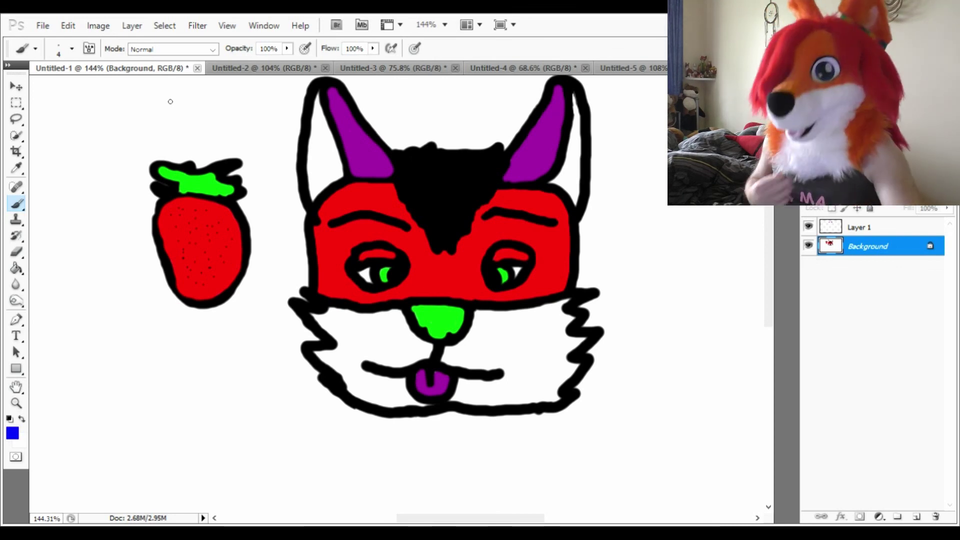
click(291, 77)
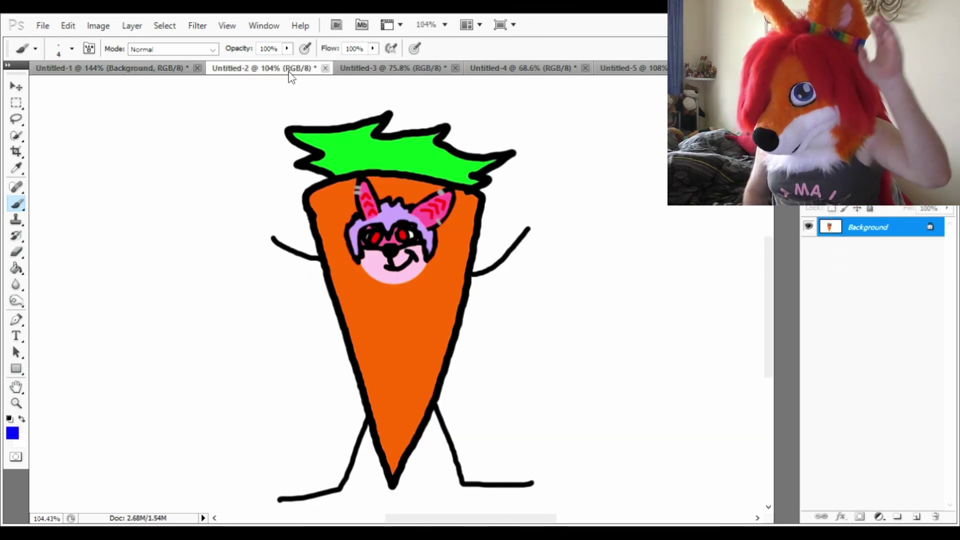